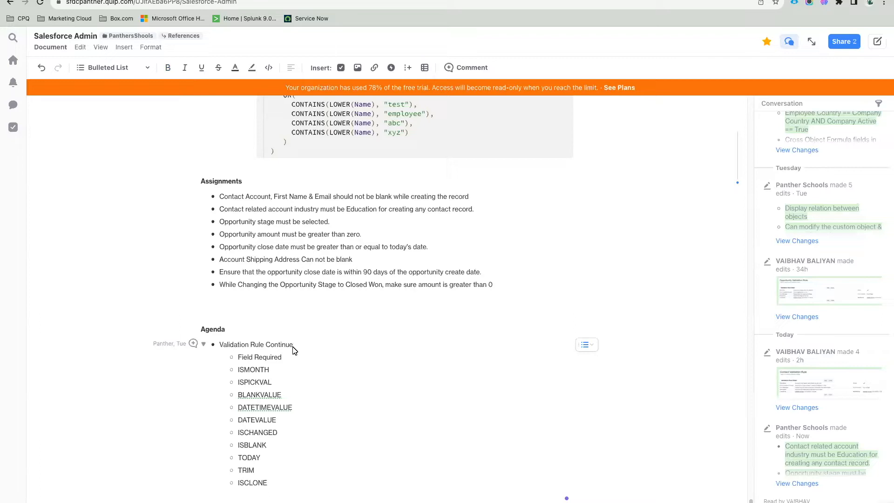
Review the validation rule agenda topics, the Assignments list and the Field Required item in the Salesforce Admin document
left_click(272, 483)
left_click_drag(272, 483, 238, 356)
left_click(291, 396)
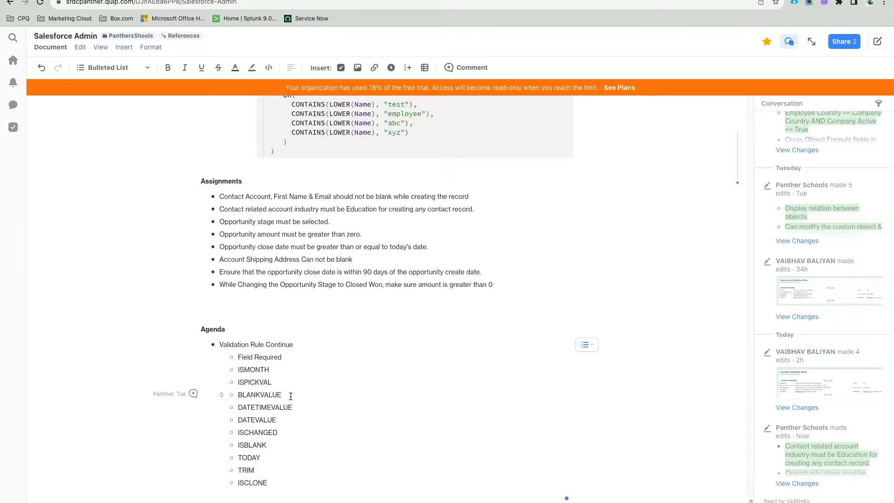
left_click(329, 247)
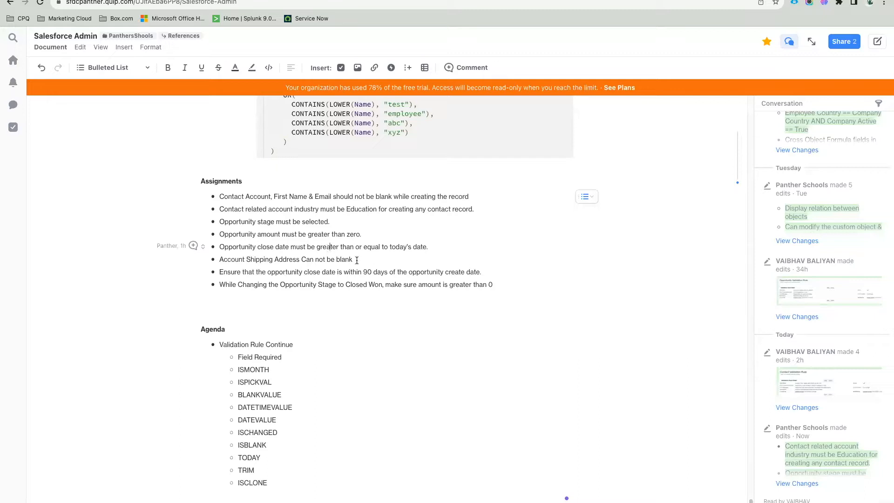
left_click_drag(494, 285, 217, 196)
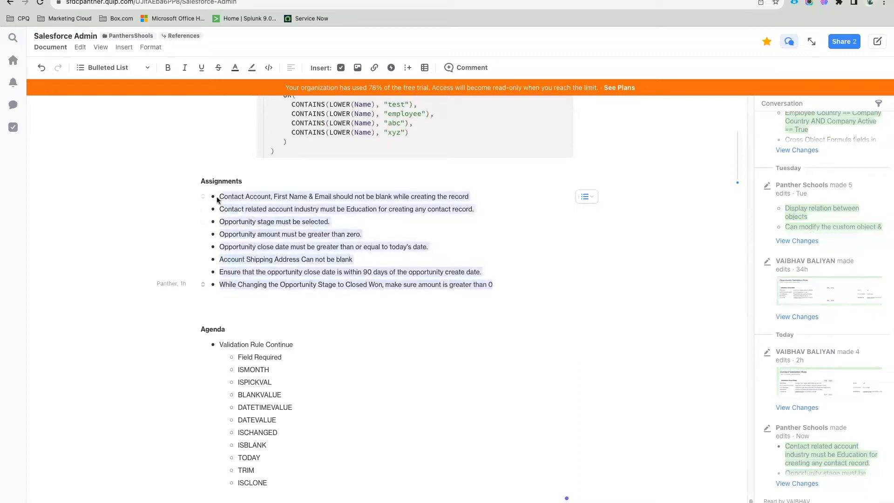
left_click(287, 357)
triple_click(288, 357)
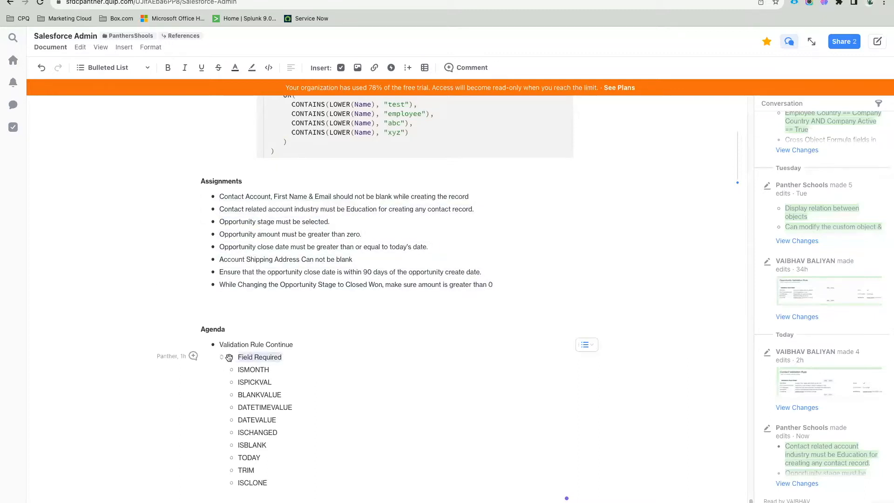
left_click(294, 356)
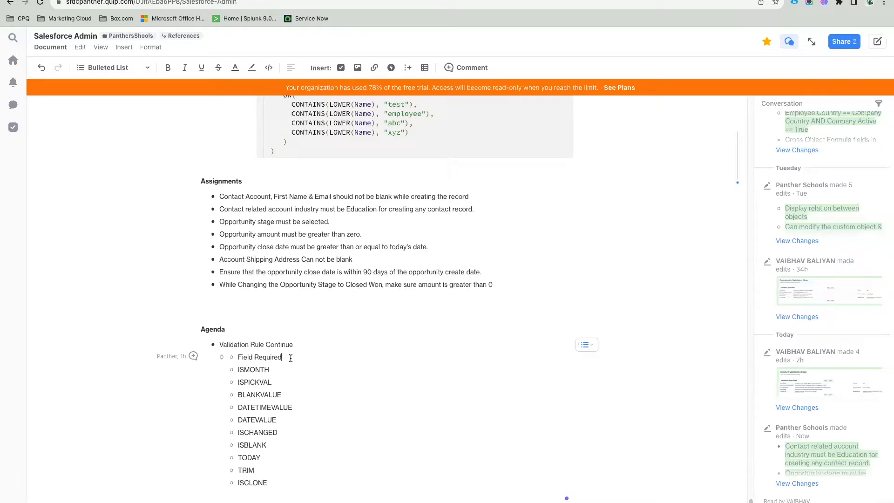
left_click(230, 358)
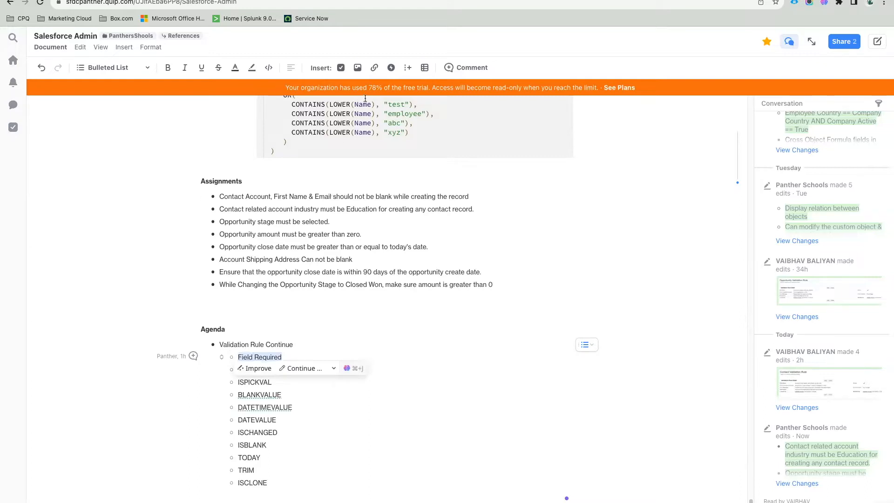
Switch to the Salesforce org and open the object search in Setup's Object Manager
left_click(307, 0)
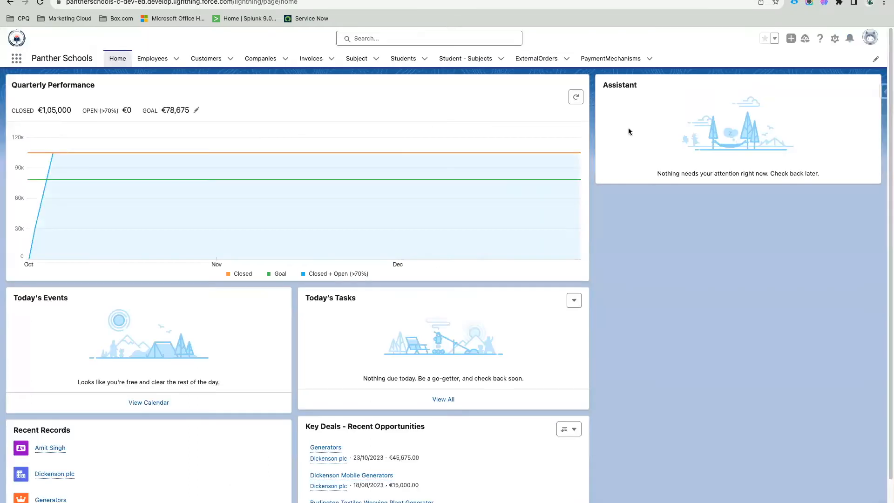
left_click(836, 39)
left_click(809, 62)
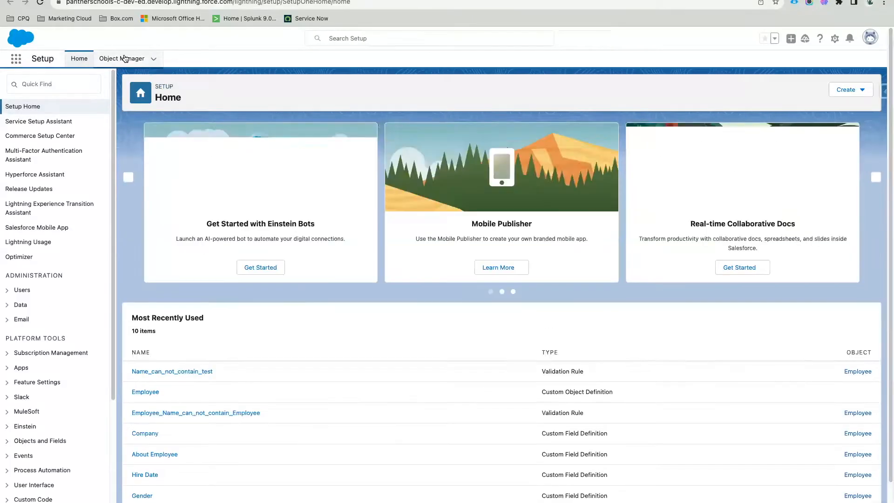
left_click(122, 58)
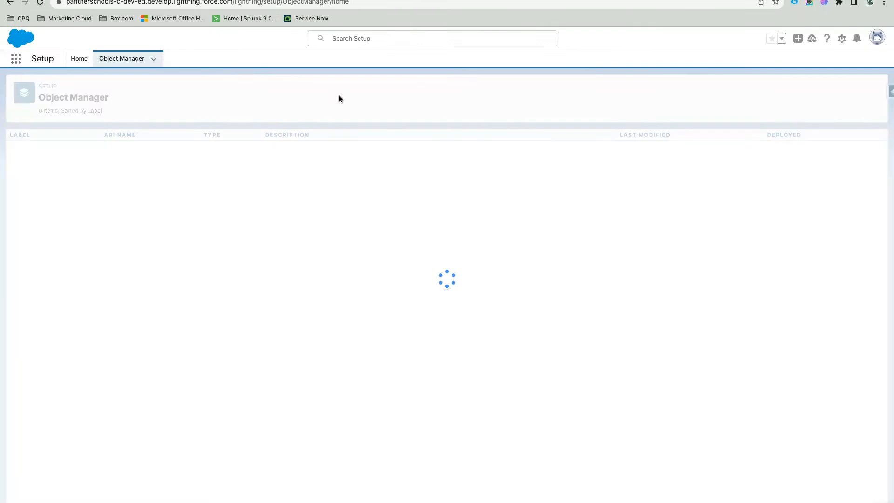
left_click(735, 84)
type("Emplo")
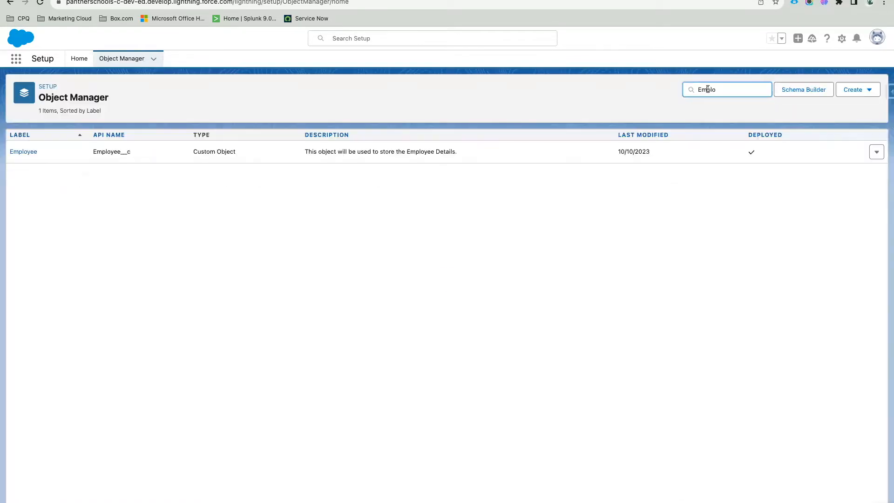
key("BackSpace")
key("BackSpace")
key("BackSpace")
key("BackSpace")
key("BackSpace")
Search for Contact and open the Contact object's Fields & Relationships
type("Contact")
left_click(27, 150)
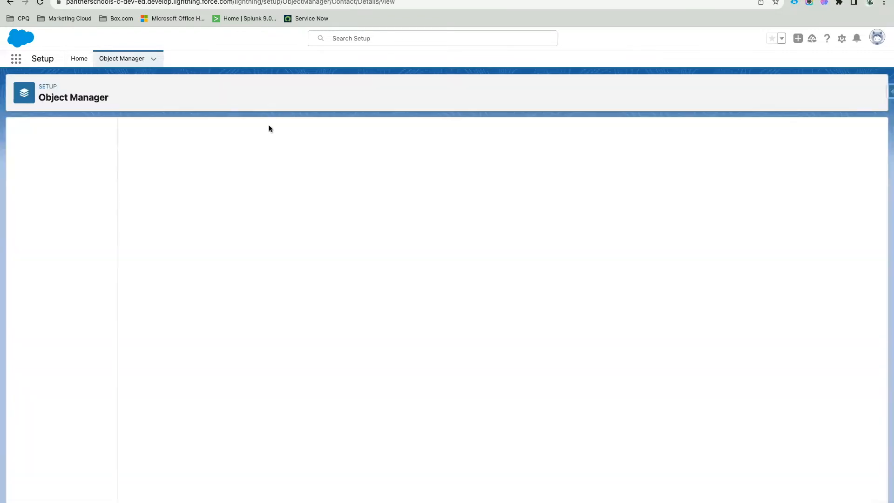
left_click(39, 152)
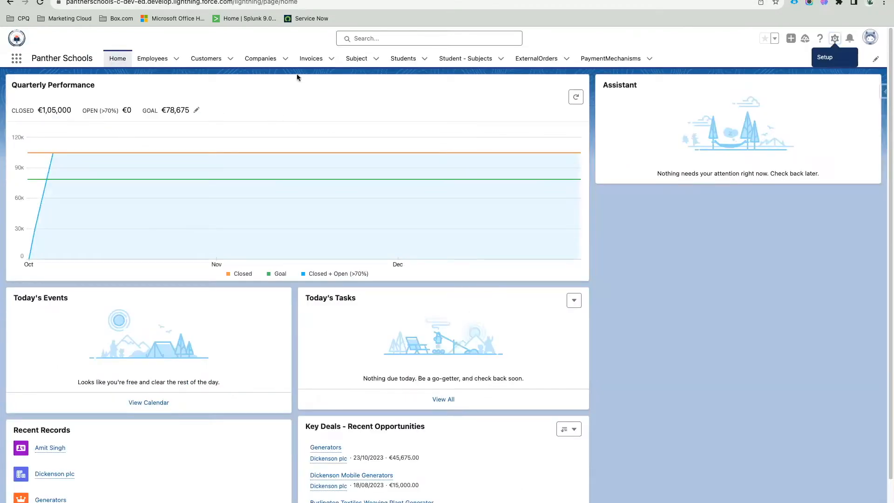
Go to the Contacts list in the Panther Schools app and open a New Contact form
left_click(21, 59)
type("Contact")
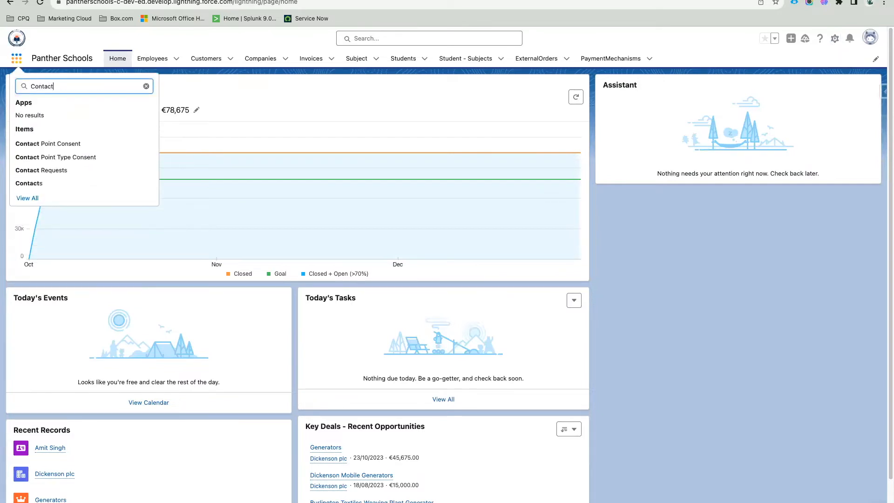
left_click(33, 182)
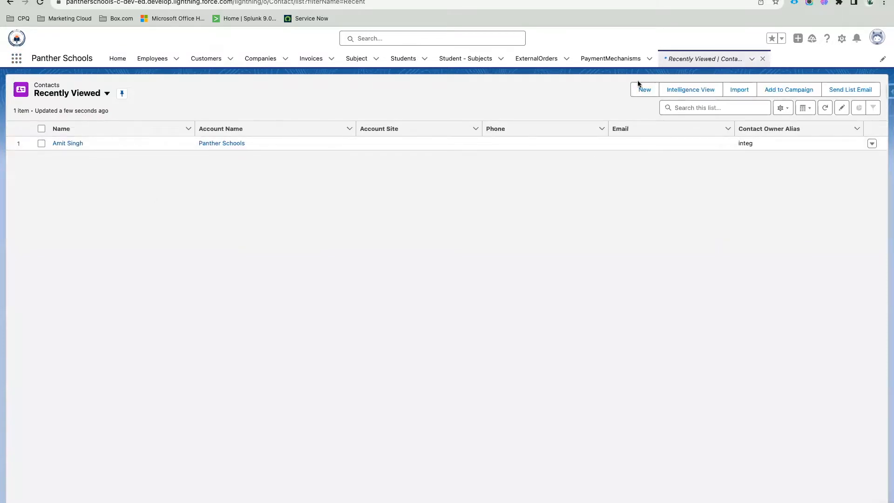
left_click(643, 89)
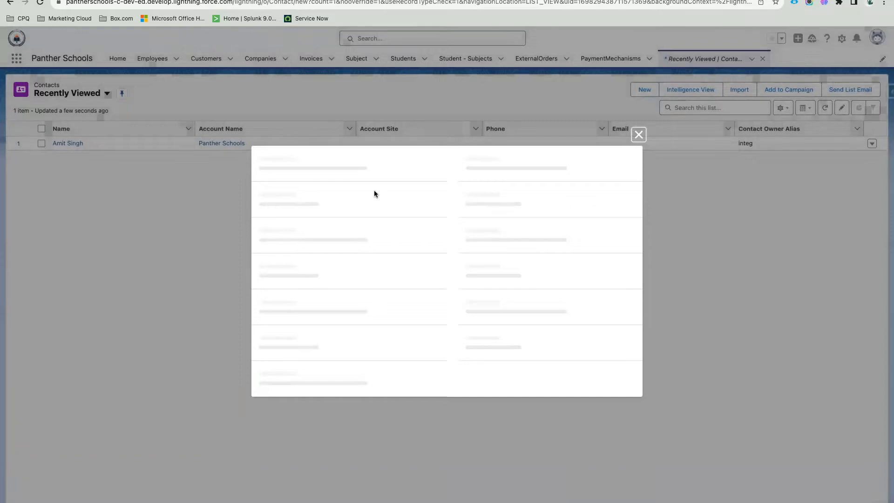
Examine whether the First Name and Account Name fields are marked required on the New Contact form
left_click_drag(304, 190, 258, 191)
left_click(315, 189)
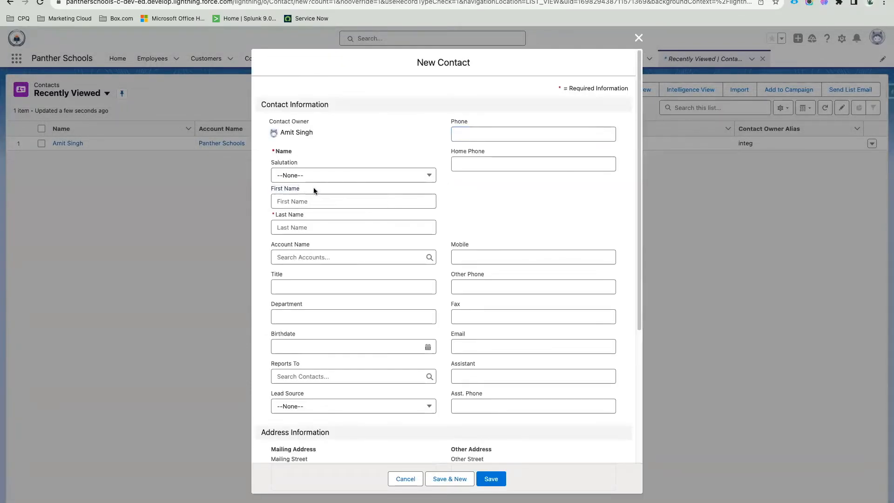
left_click_drag(314, 190, 267, 189)
left_click(329, 184)
left_click_drag(315, 243, 258, 244)
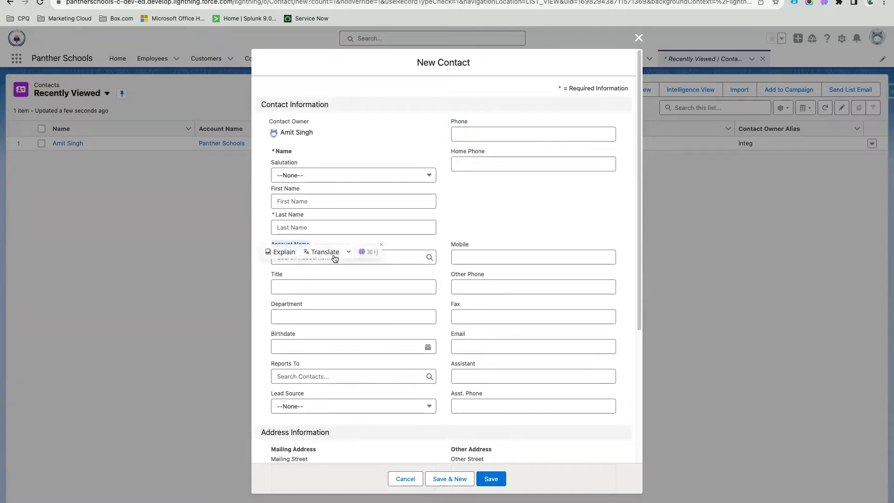
left_click(479, 236)
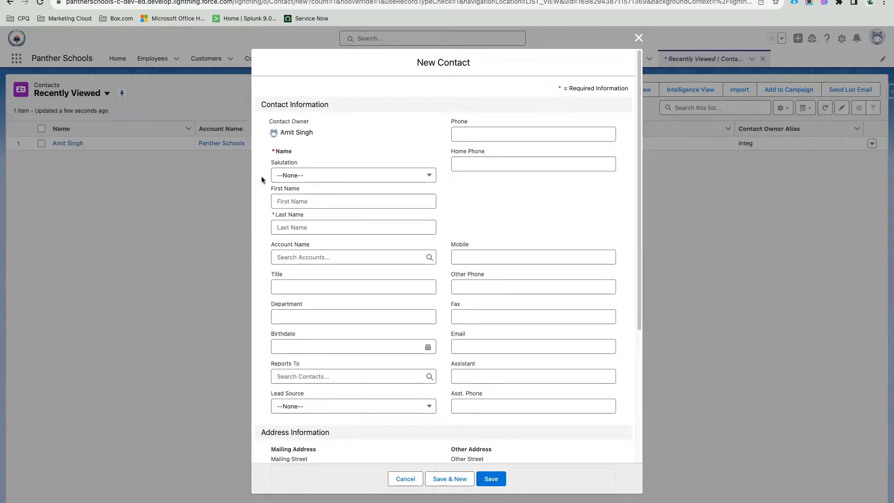
left_click_drag(301, 188, 267, 188)
left_click_drag(315, 246, 283, 246)
left_click(524, 217)
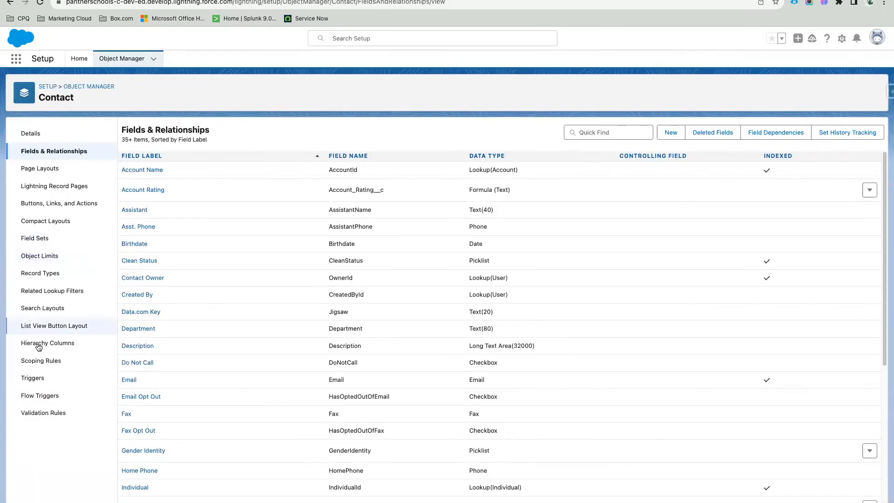
Start a new validation rule on the Contact object and name it "Contact First Name & Account Can not be"
left_click(41, 415)
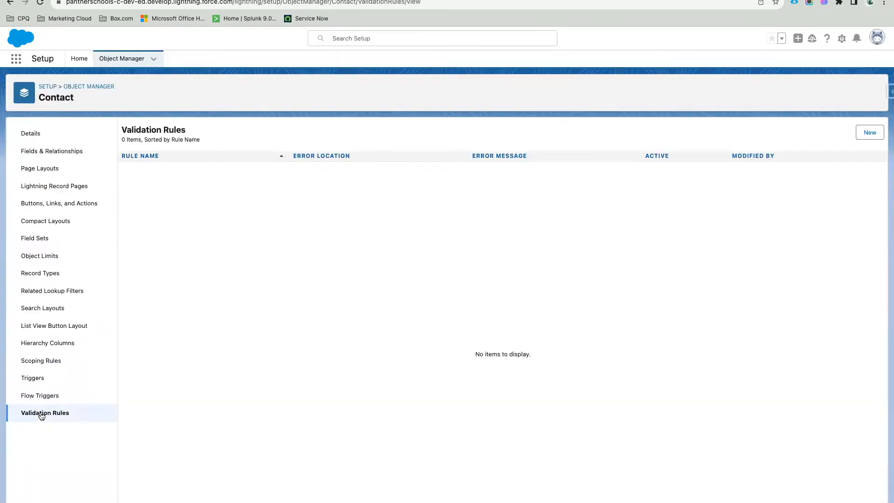
left_click(865, 132)
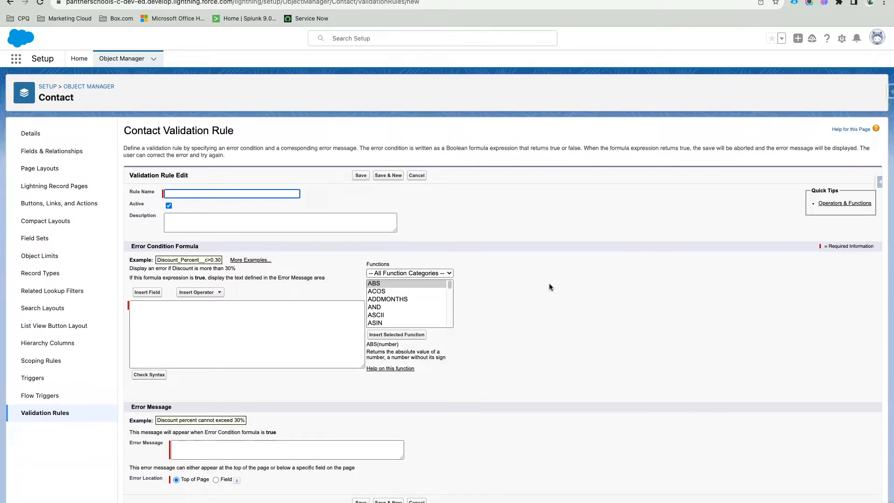
left_click(247, 192)
type("Contact First Name & Account Can not be")
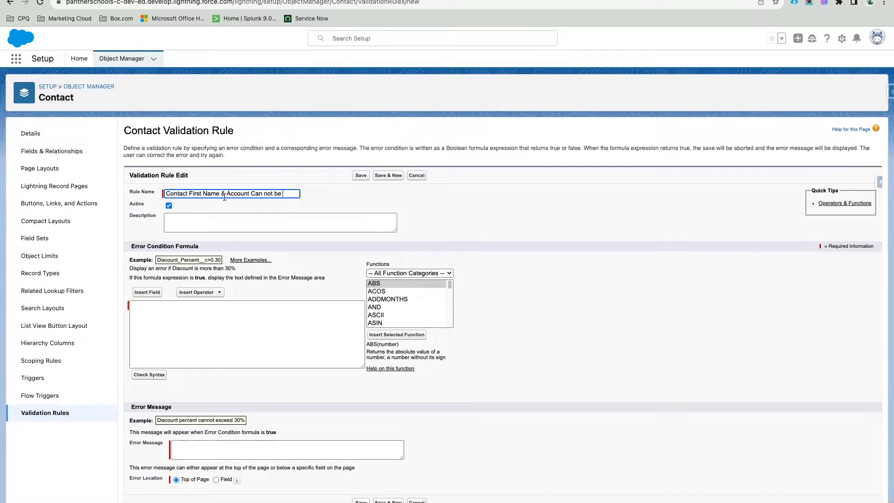
Set the rule's description and error message to "Contact First Name & Account Can not be blank"
key("super+a")
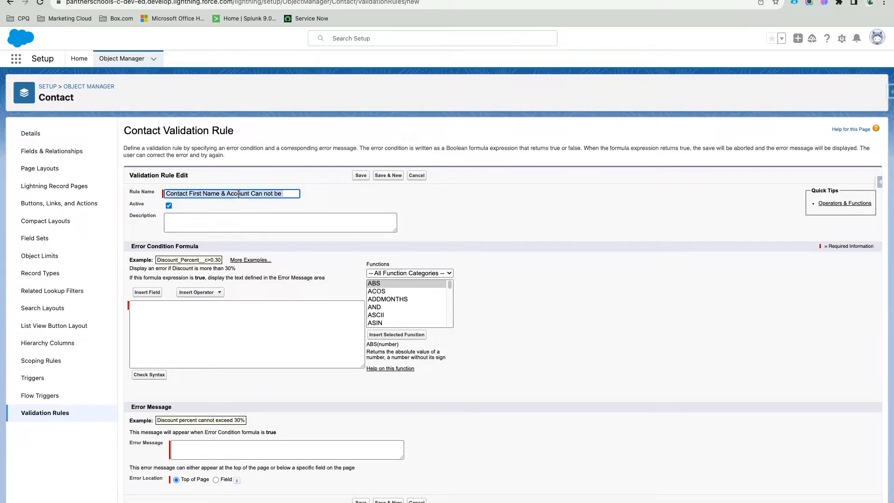
key("super+c")
left_click(233, 219)
key("super+v")
type("blank")
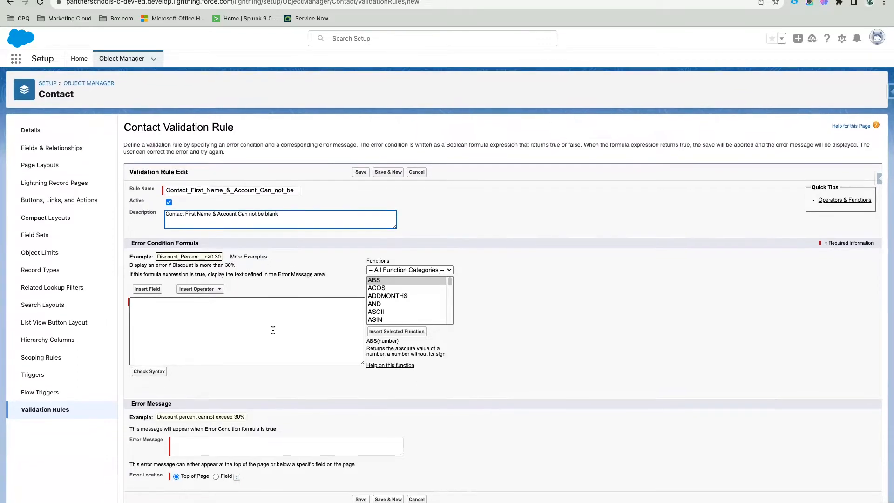
triple_click(226, 216)
key("super+c")
left_click(217, 445)
key("super+v")
Build the error condition formula "FirstName = null" with the Contact First Name field and check its syntax
left_click(166, 313)
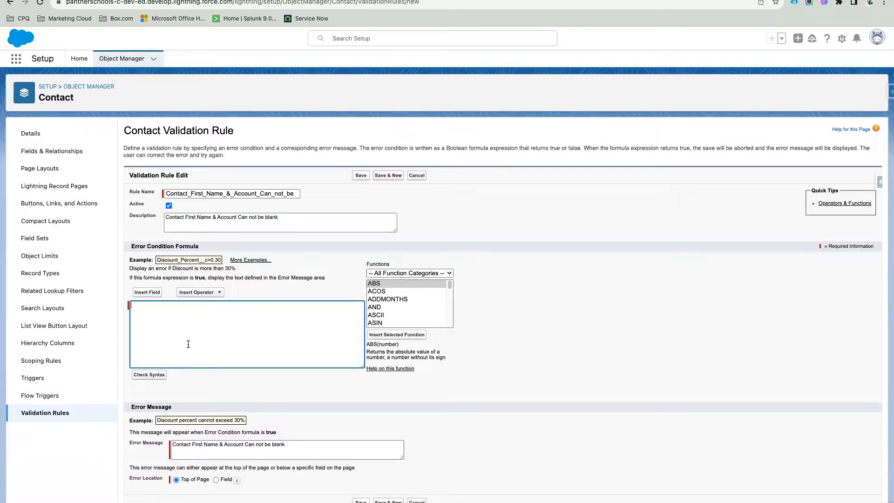
left_click(147, 292)
scroll(424, 322, "down", 1)
scroll(425, 321, "down", 5)
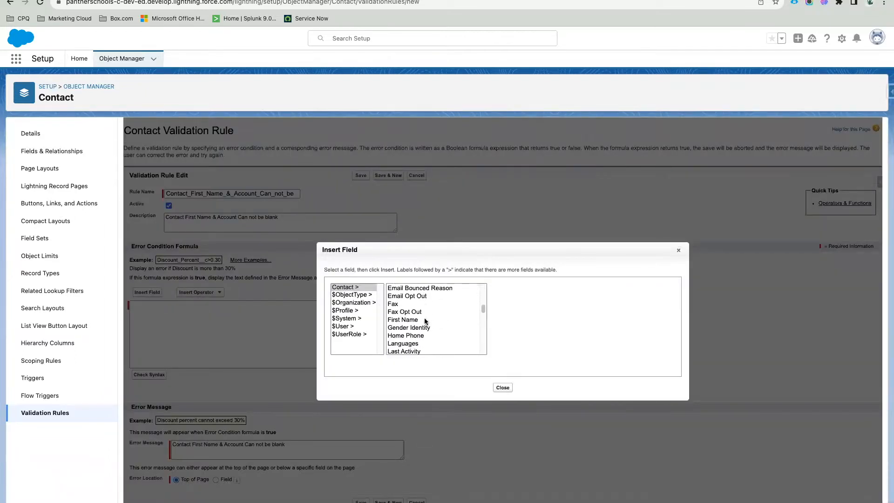
left_click(412, 316)
left_click(519, 337)
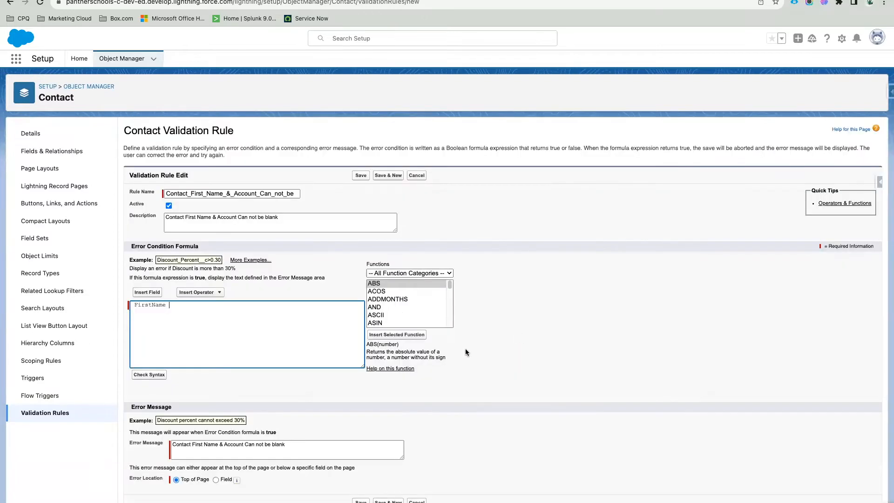
type("= null")
left_click(155, 378)
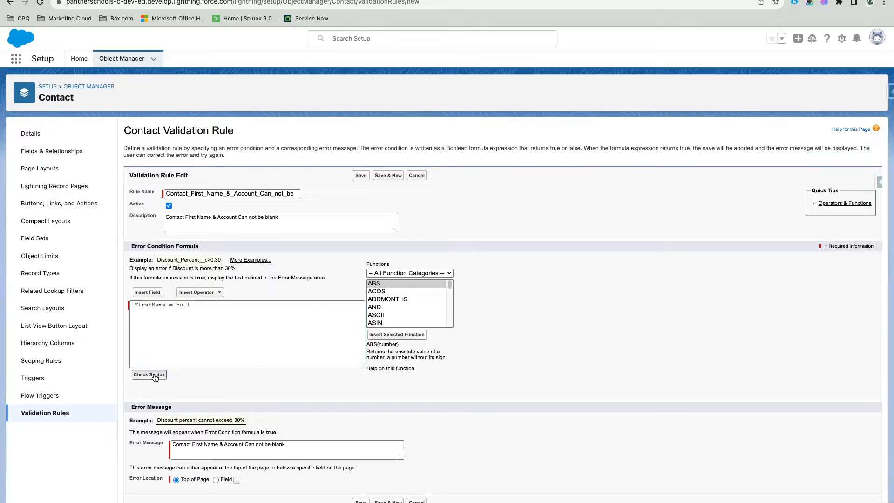
Change the formula's comparison operator to == and check the syntax again
left_click(170, 305)
type("=")
left_click(155, 375)
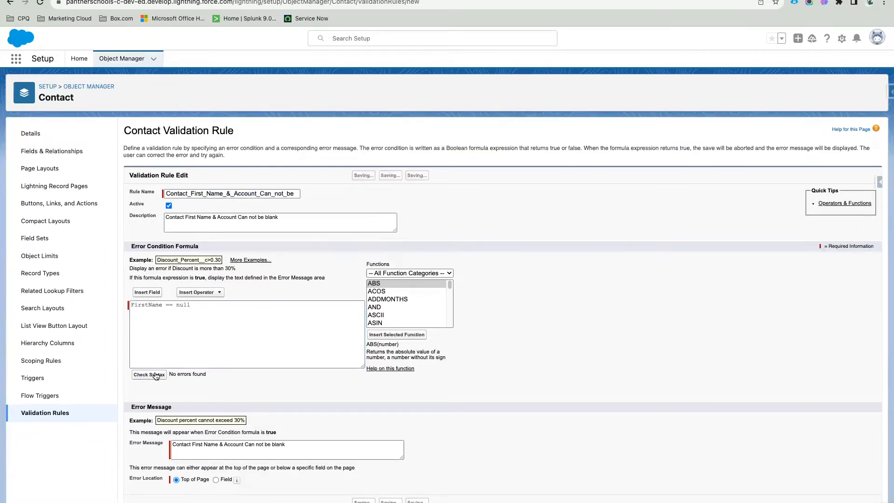
Remove the second equals sign from the formula's comparison operator and restore it
left_click(172, 307)
key("BackSpace")
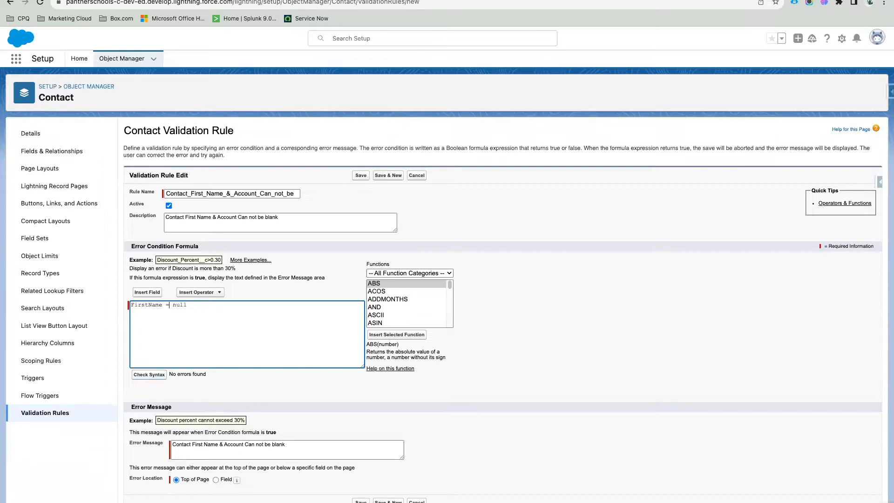
type("=")
left_click(489, 248)
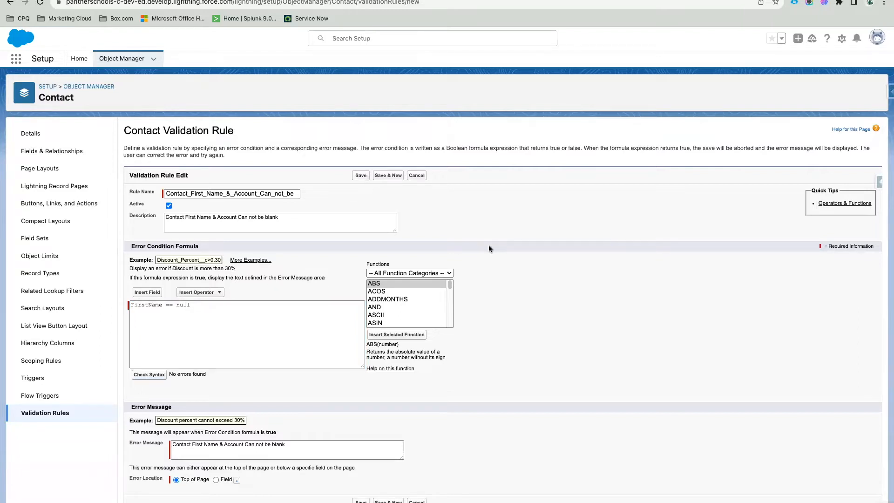
Examine the equality operator in the error condition formula "FirstName == null"
scroll(489, 247, "up", 5)
scroll(489, 247, "left", 7)
scroll(489, 247, "down", 3)
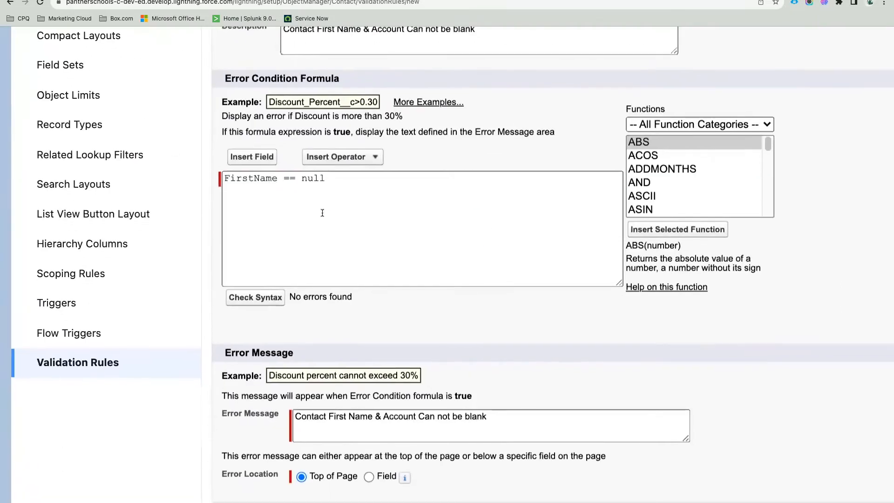
double_click(283, 181)
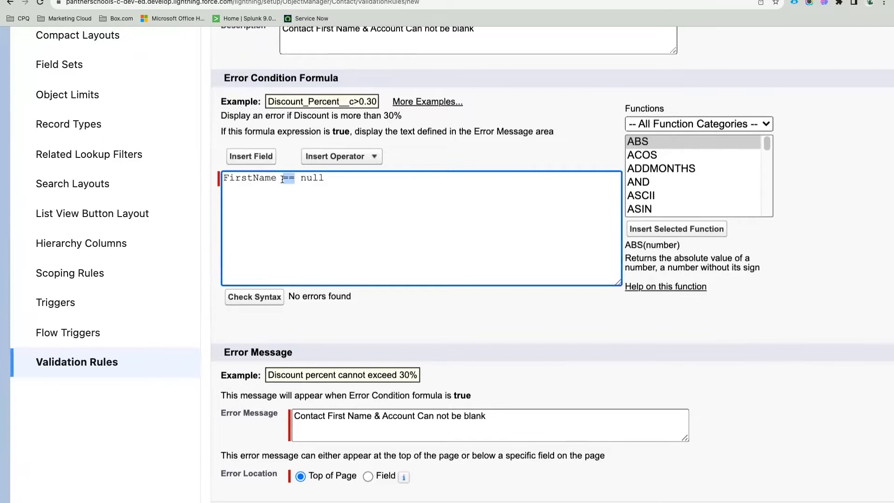
left_click(464, 159)
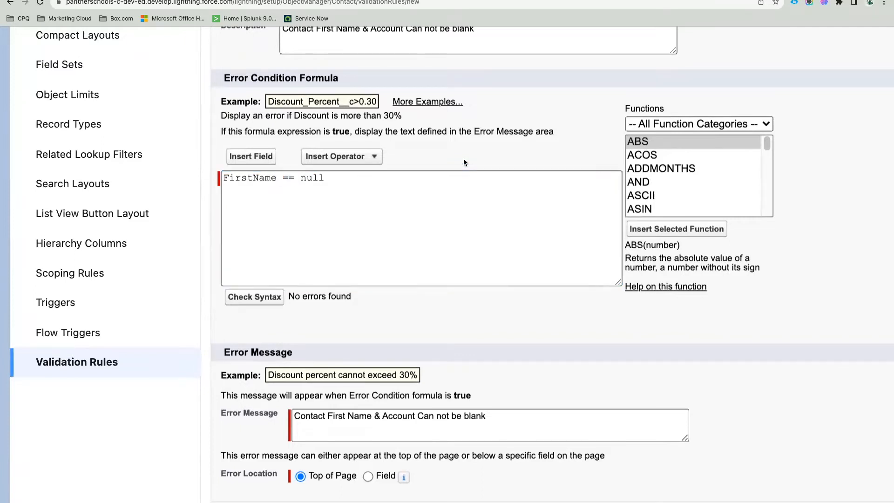
left_click(330, 179)
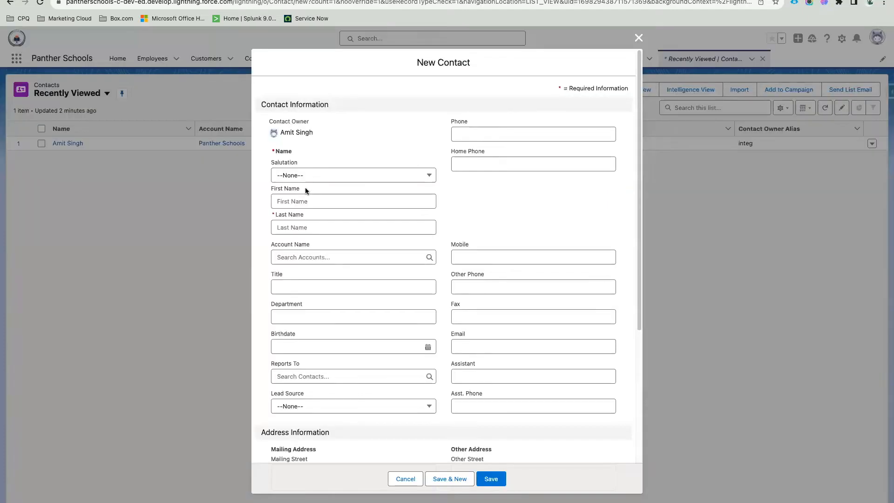
Examine the First Name and Account Name fields on the New Contact form
triple_click(304, 188)
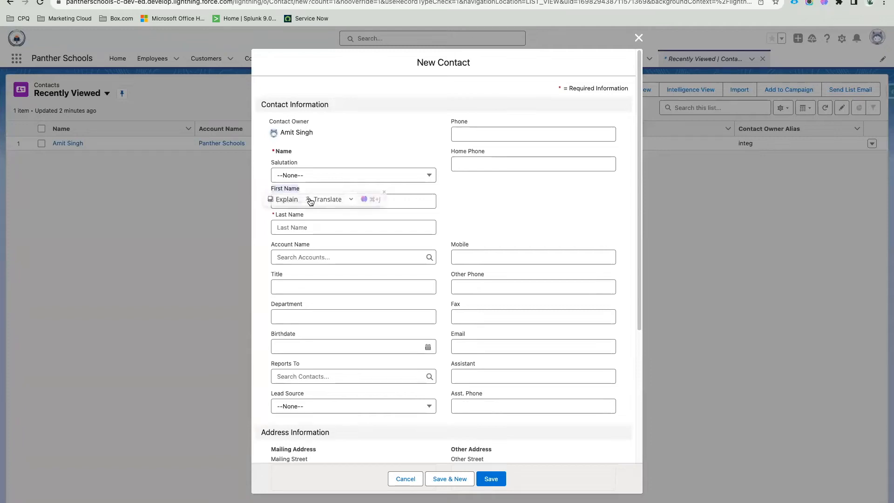
left_click(328, 187)
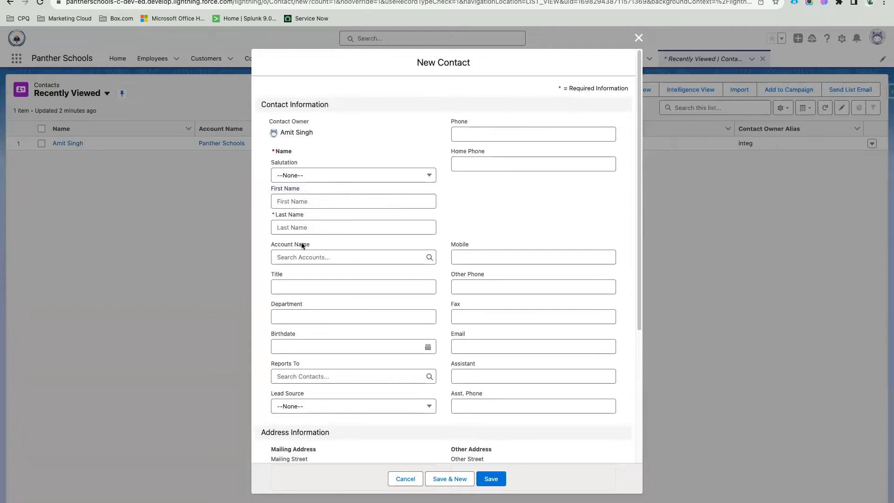
left_click_drag(309, 243, 273, 243)
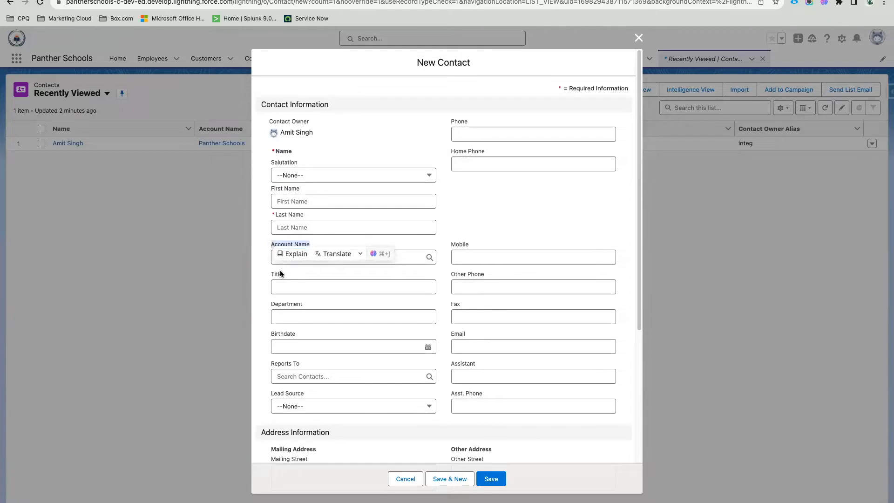
left_click(303, 189)
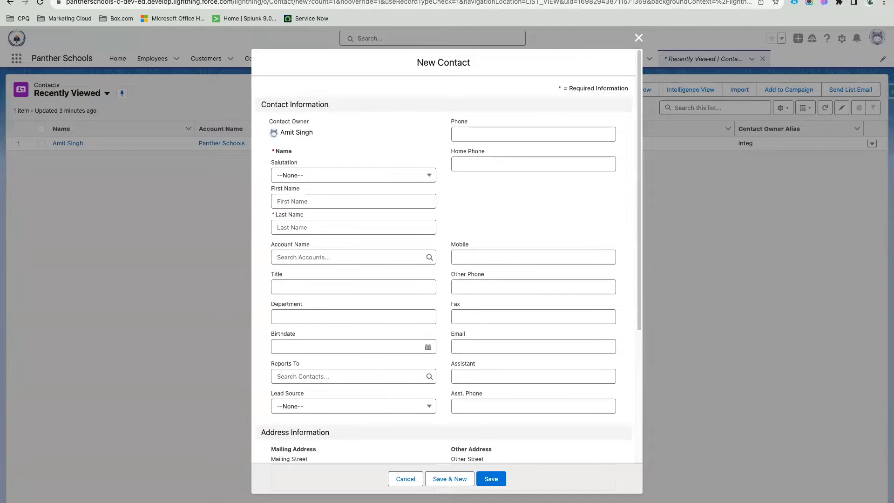
Extend the validation rule's formula to "FirstName == null || AccountId == null" with the Contact Account ID field and check the syntax
left_click(341, 0)
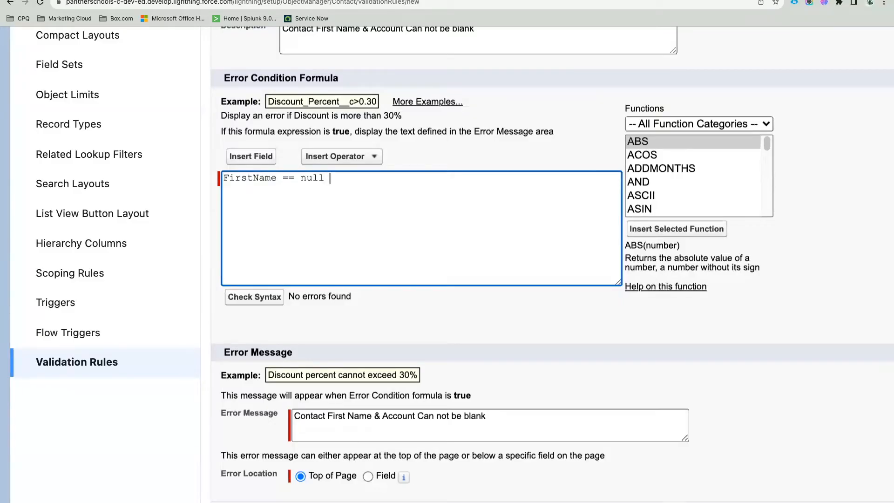
type("||")
left_click(261, 161)
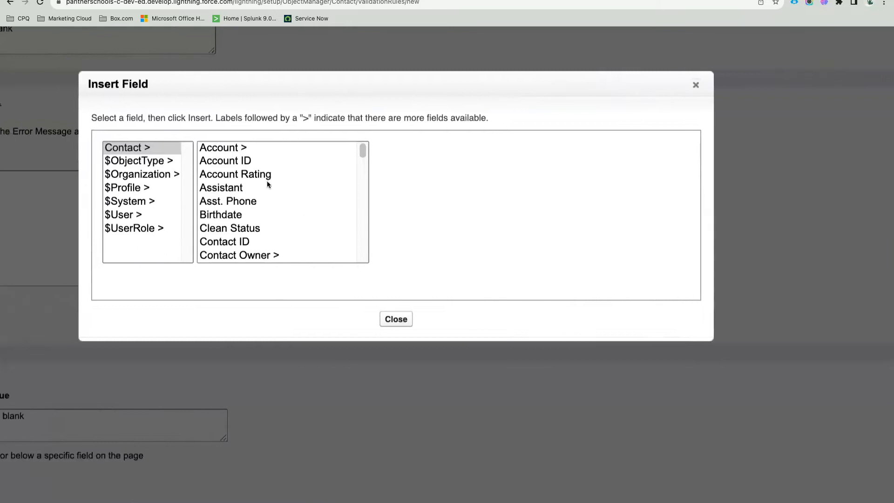
left_click(128, 149)
left_click(232, 162)
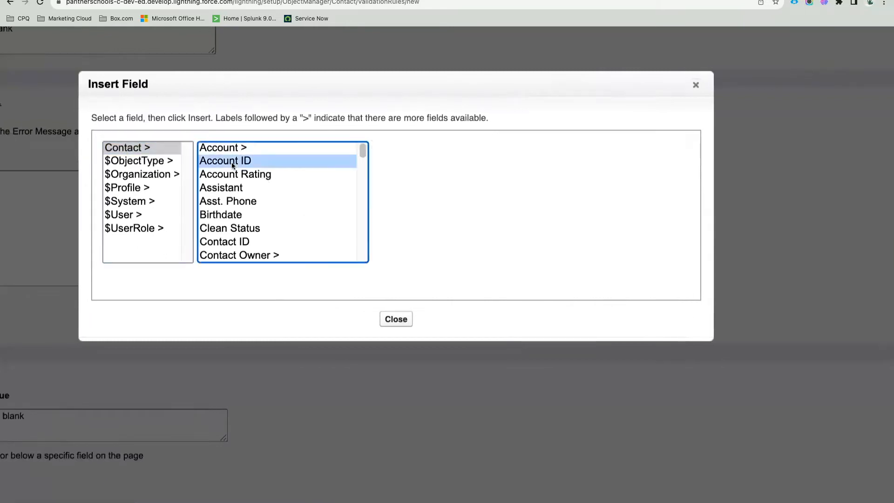
left_click(418, 231)
type("== null ||  AccountId == null")
left_click(260, 298)
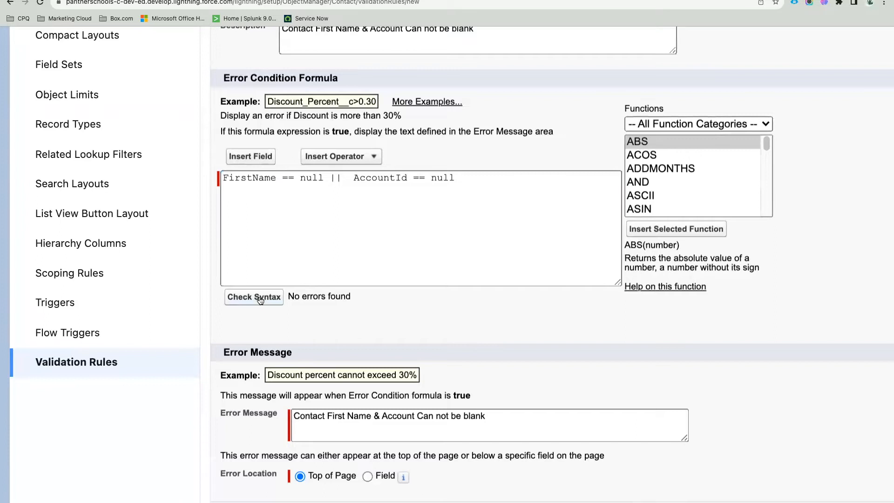
Review the rule's error message, error condition formula and error location
scroll(453, 353, "down", 7)
scroll(451, 354, "up", 1)
scroll(451, 354, "down", 1)
scroll(451, 354, "down", 2)
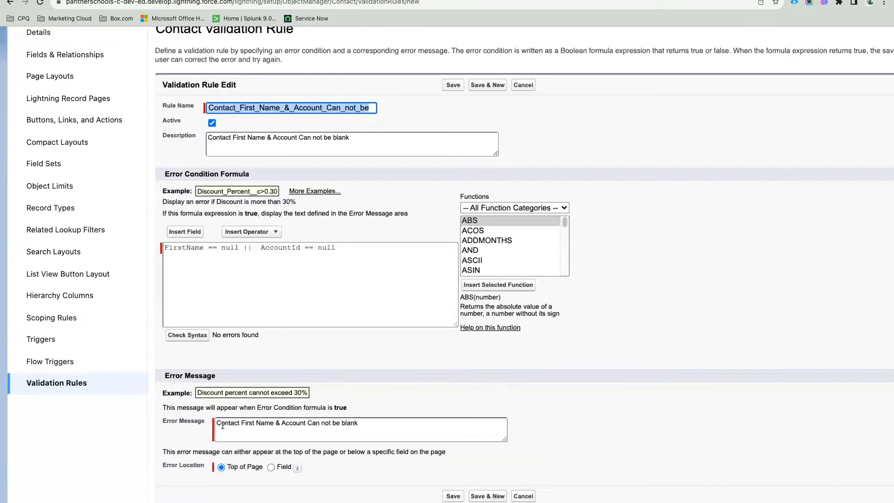
left_click_drag(217, 424, 407, 423)
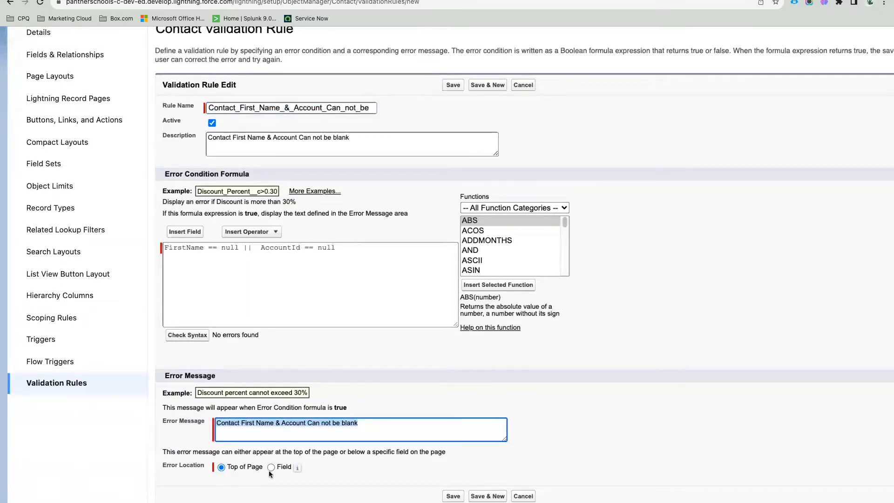
left_click(341, 252)
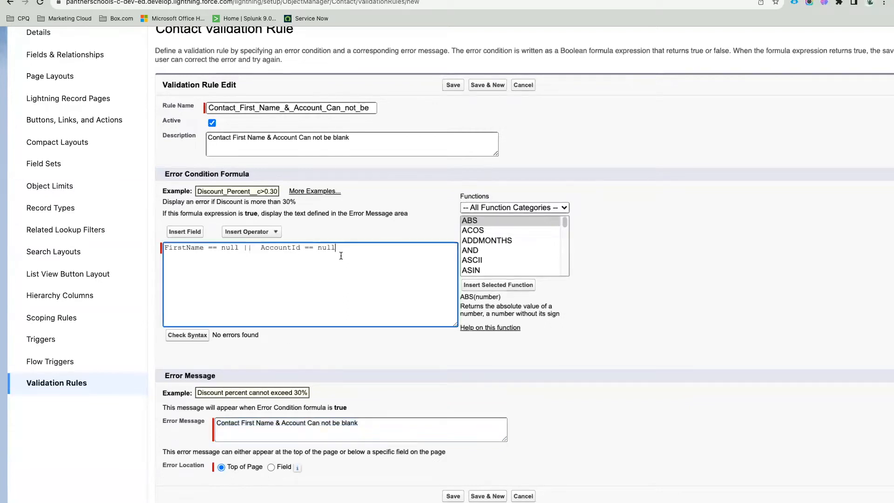
left_click_drag(347, 247, 163, 246)
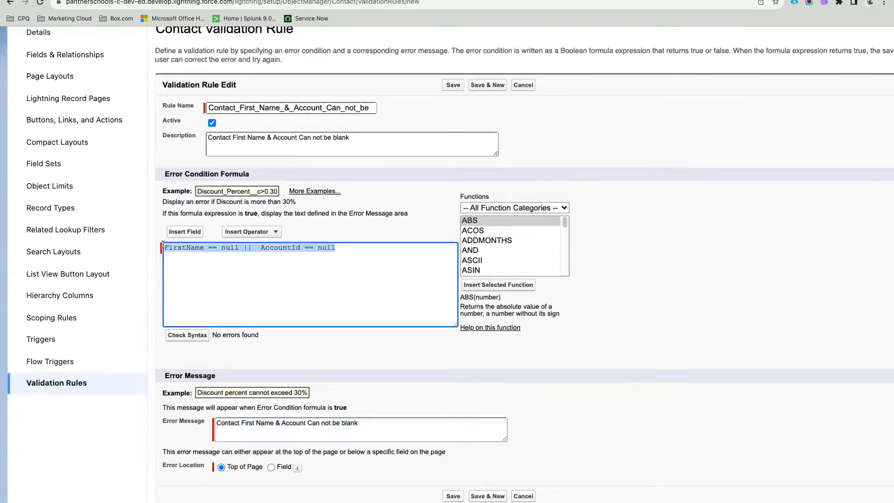
left_click(271, 258)
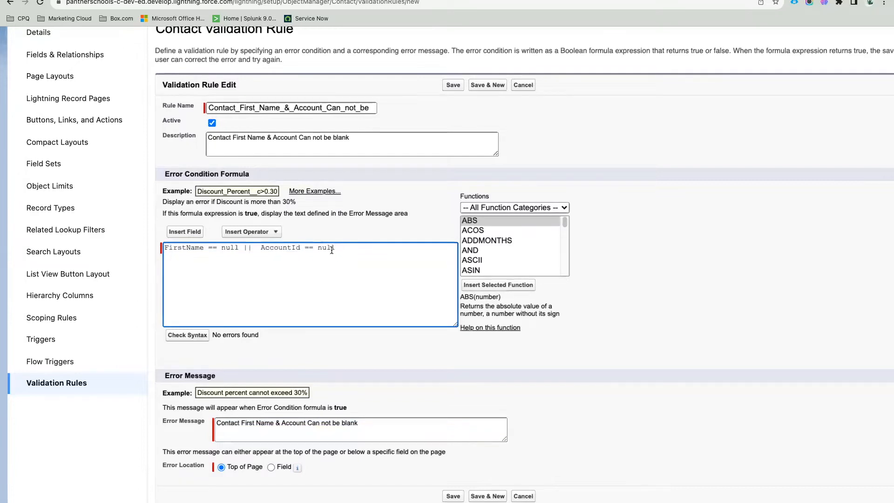
left_click_drag(337, 247, 162, 246)
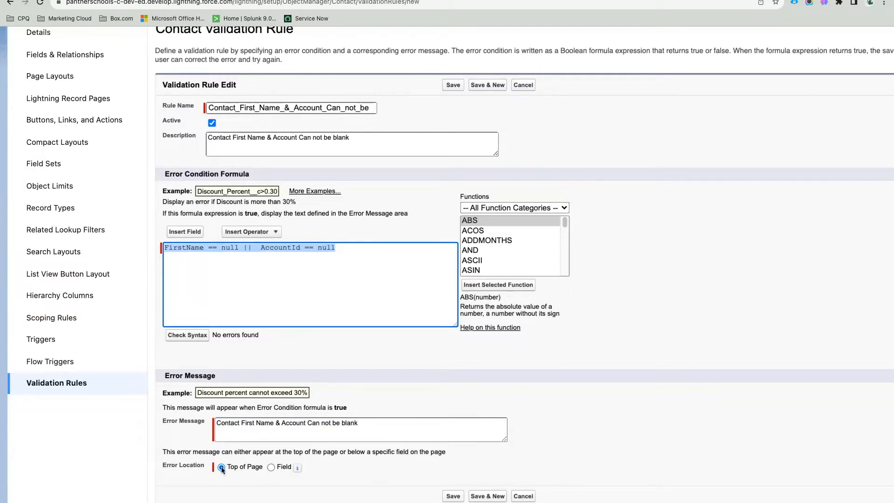
Try saving the validation rule, correct its name to "Contact_First_Name_Account_Can_not_be", and save it
left_click(453, 497)
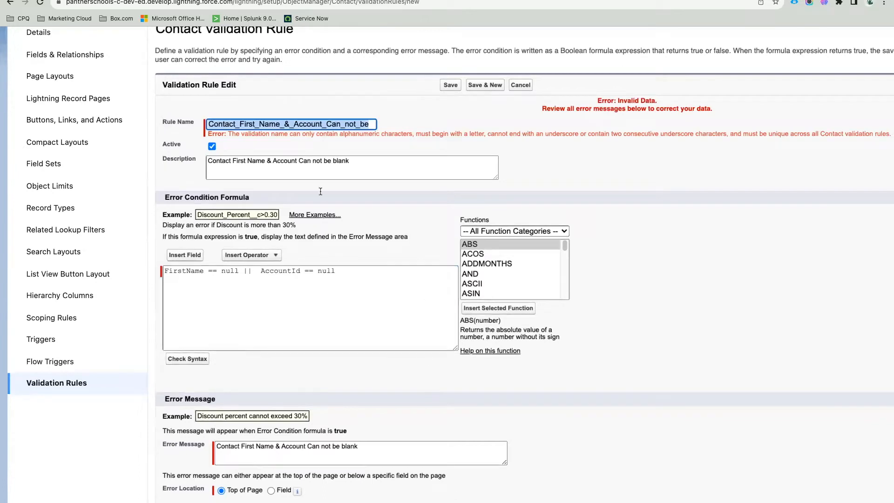
left_click(288, 123)
key("Delete")
key("BackSpace")
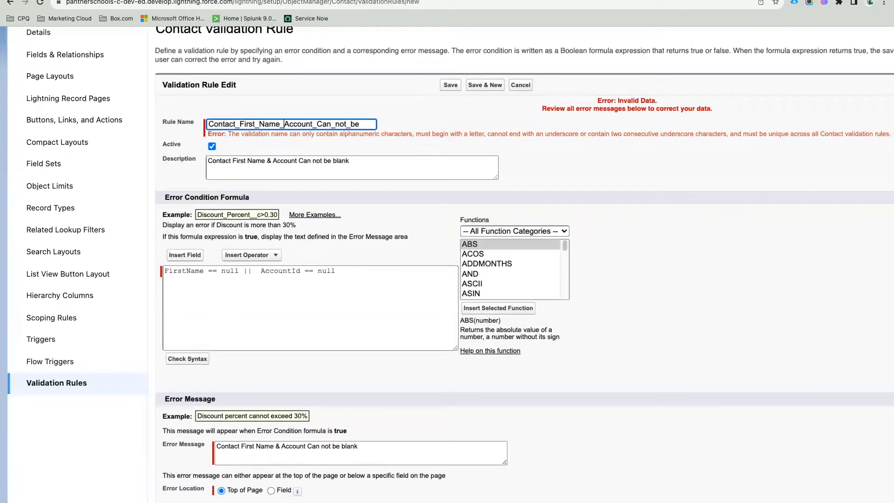
left_click(448, 85)
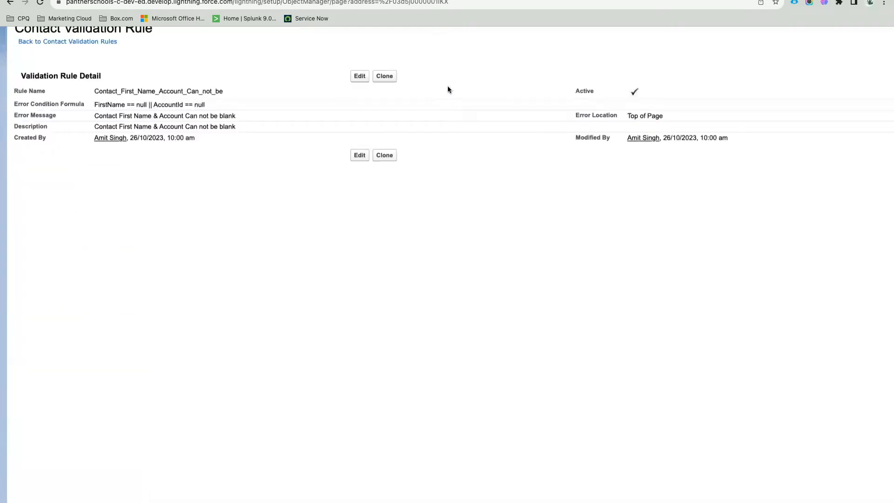
Return to the Contact object's validation rules list and view the object's details page
scroll(240, 113, "up", 2)
left_click(99, 99)
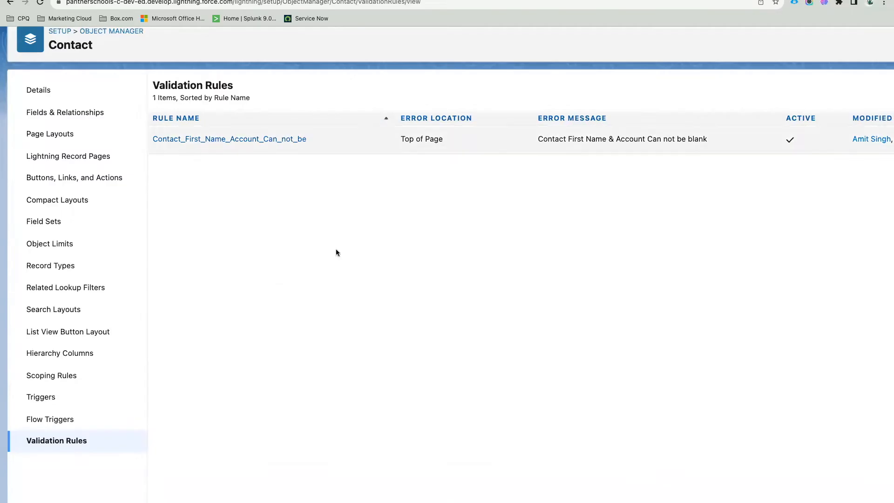
left_click(39, 90)
key("ctrl+0")
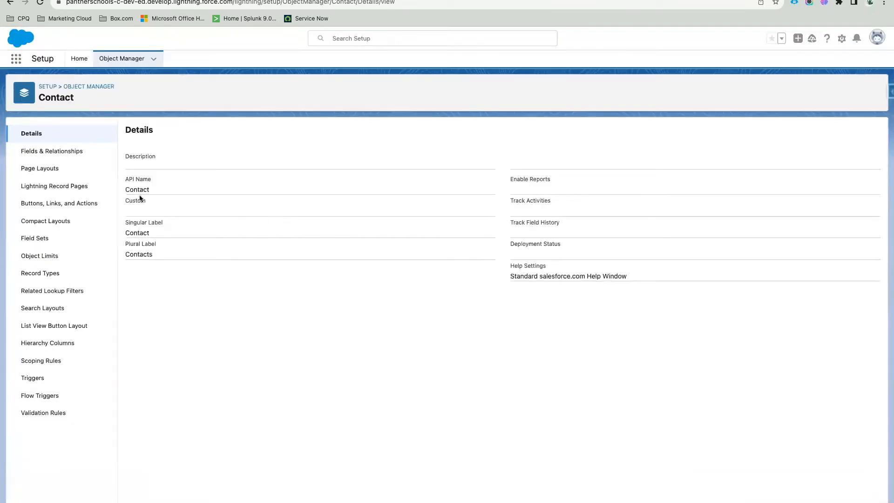
left_click(41, 416)
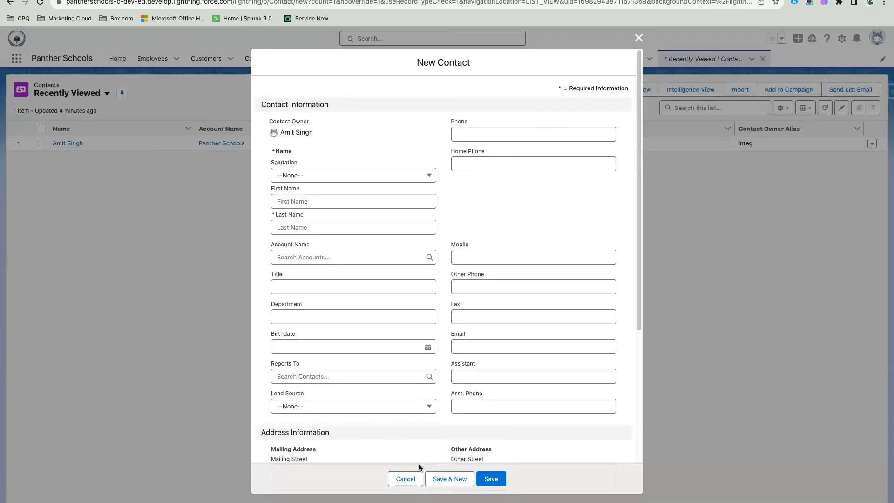
Test the rule by trying to save the new contact blank and with only a last name, then dismiss the error message
left_click(497, 481)
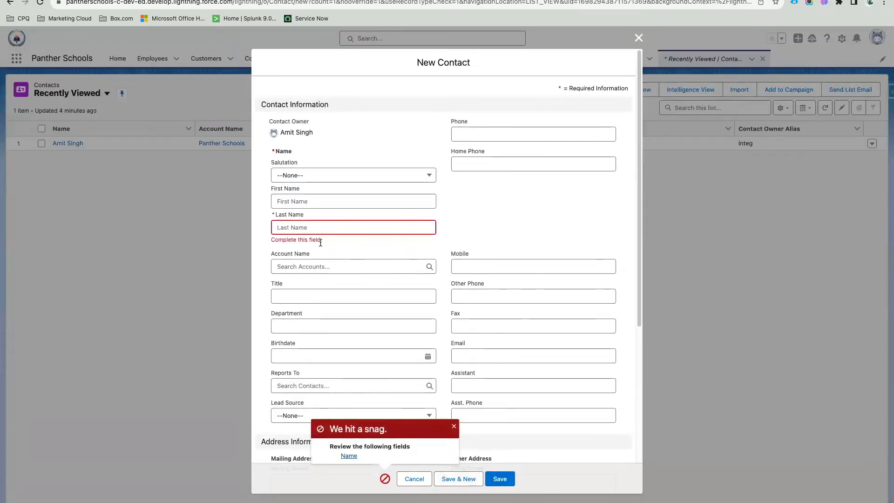
left_click(307, 228)
left_click(356, 247)
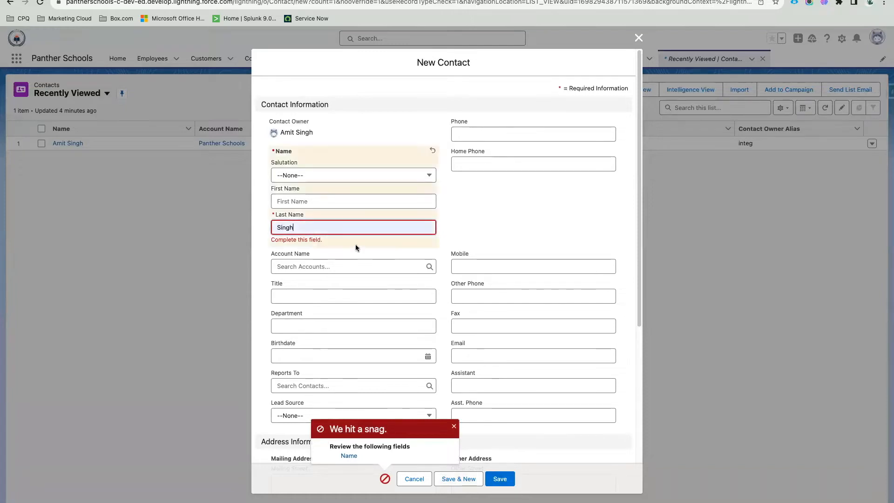
left_click(501, 478)
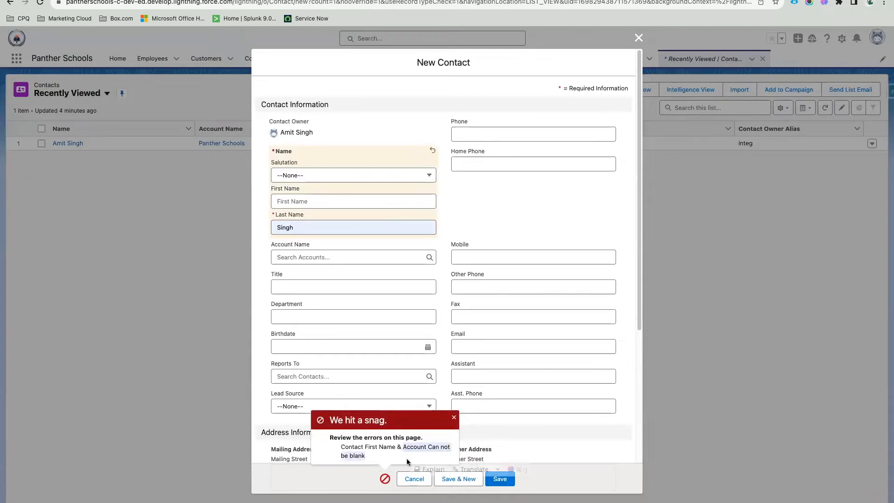
left_click_drag(368, 459, 340, 446)
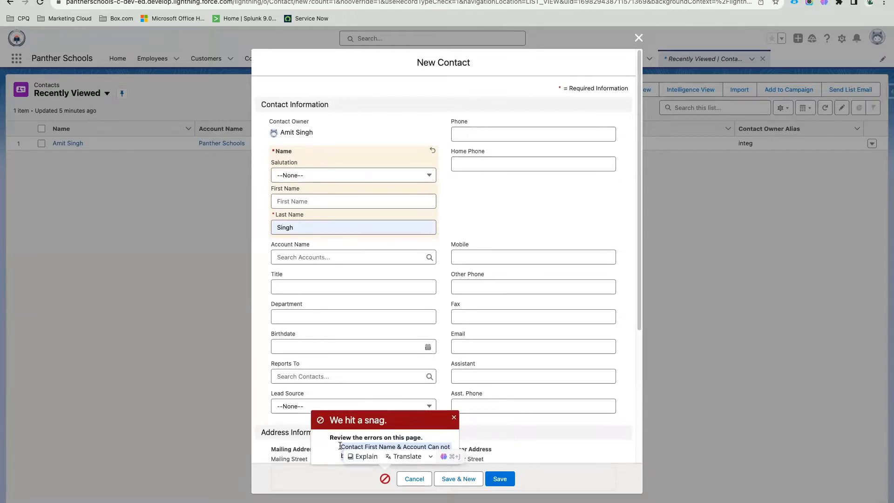
left_click(454, 417)
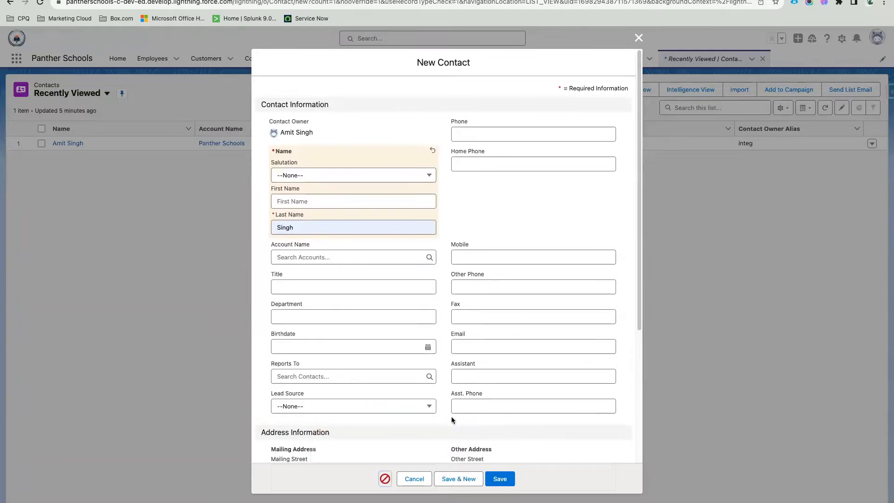
Enter a blank space as the first name, select the account Dickenson plc, and try to save the contact
left_click(300, 203)
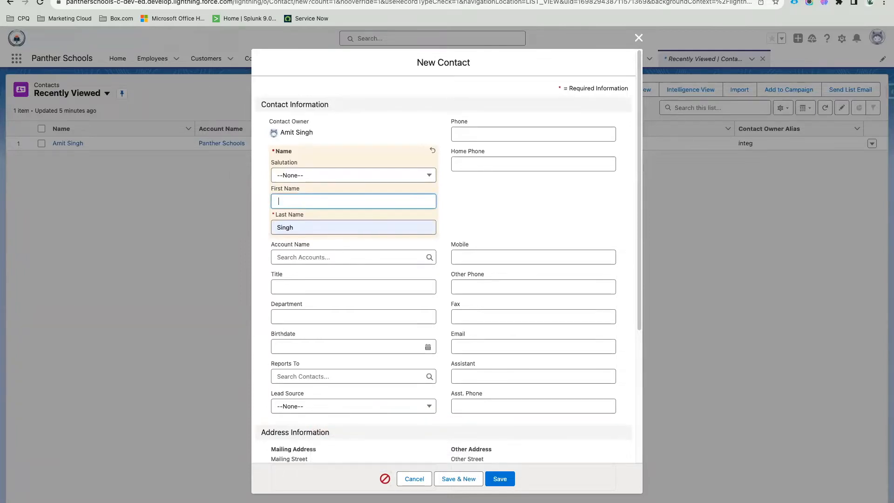
left_click(492, 215)
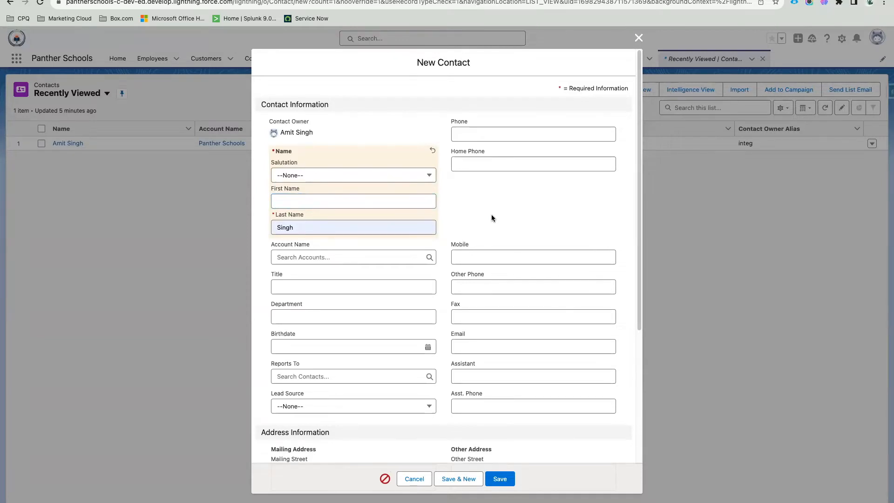
left_click(315, 258)
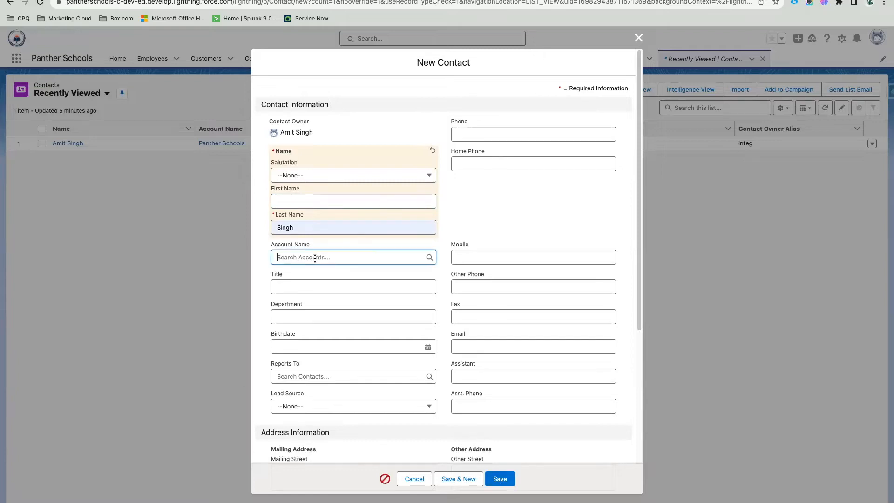
left_click(326, 290)
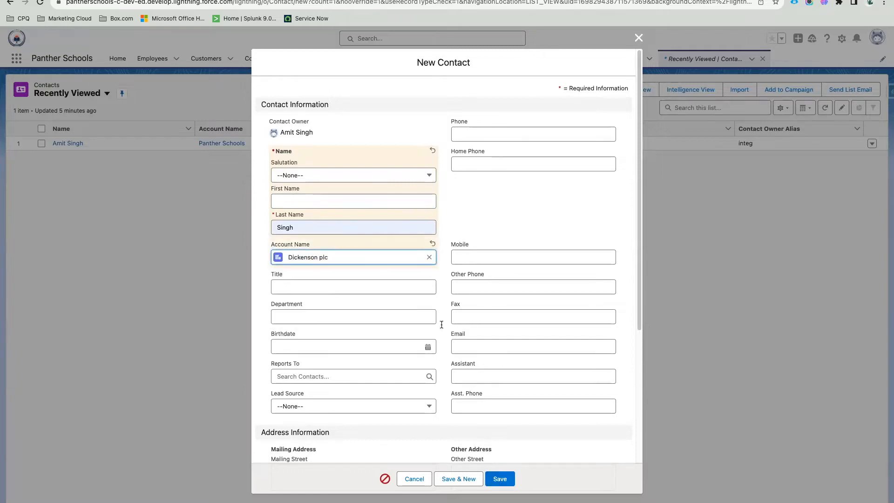
left_click(499, 479)
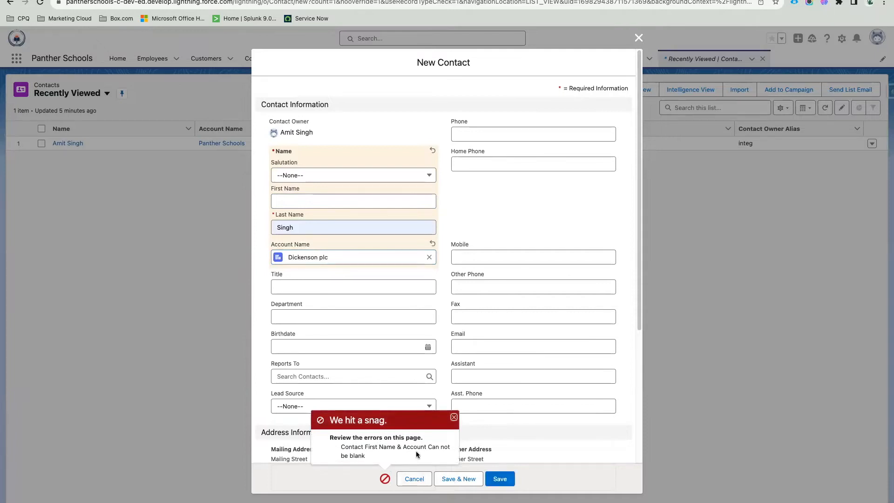
Try saving the contact again with only spaces in the First Name field
left_click(291, 200)
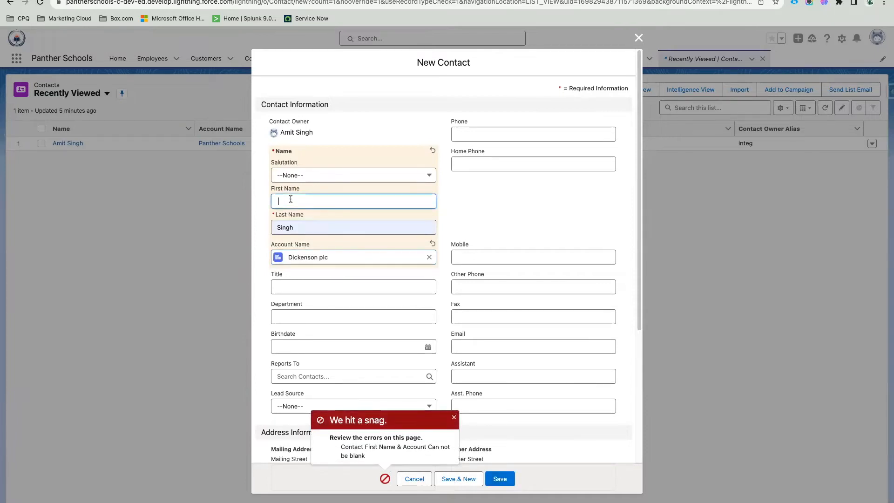
left_click(511, 186)
left_click(501, 483)
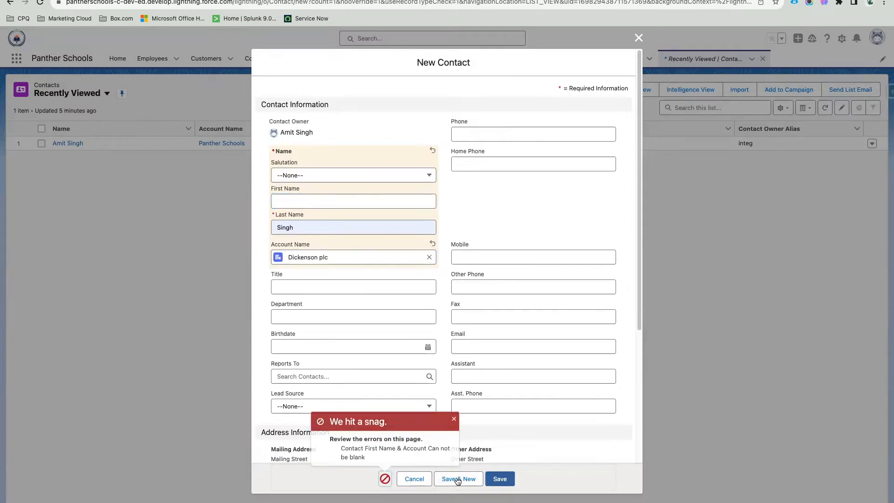
Add the letter "s" after the spaces in the First Name field and save the contact
left_click(310, 200)
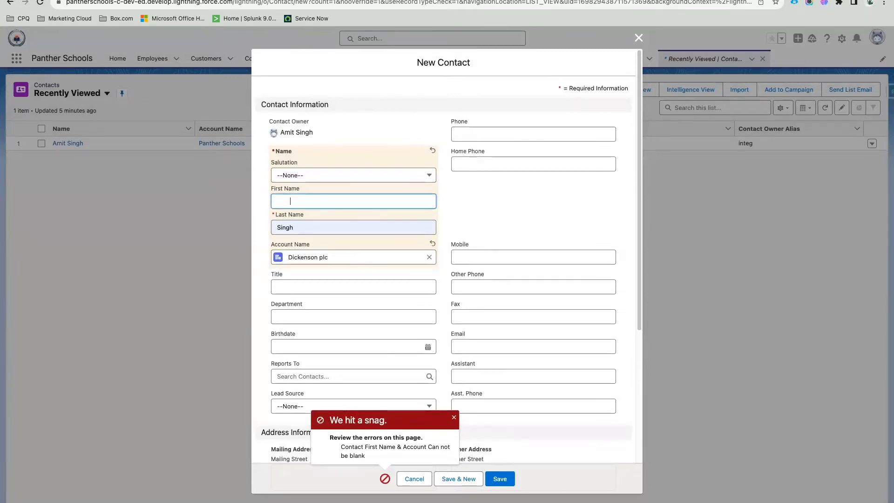
type("s")
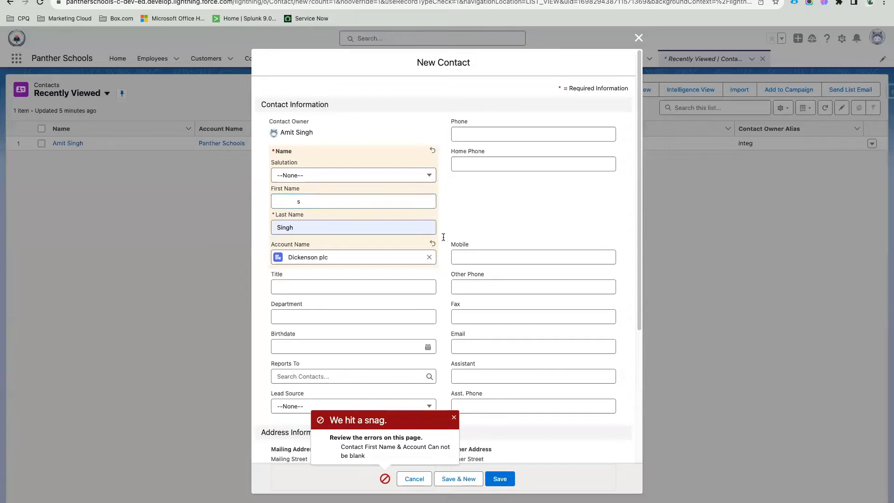
left_click(499, 479)
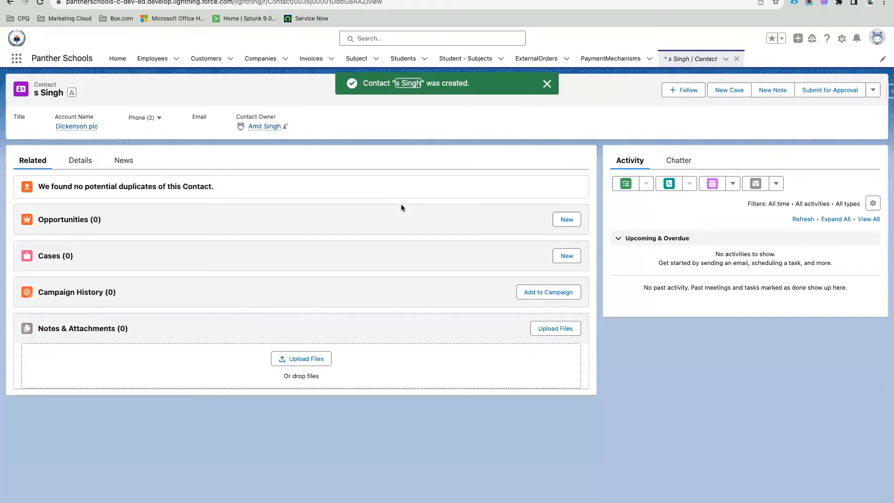
Inspect the First Name value in the new contact's details for surrounding spaces, then leave editing without saving
left_click(79, 160)
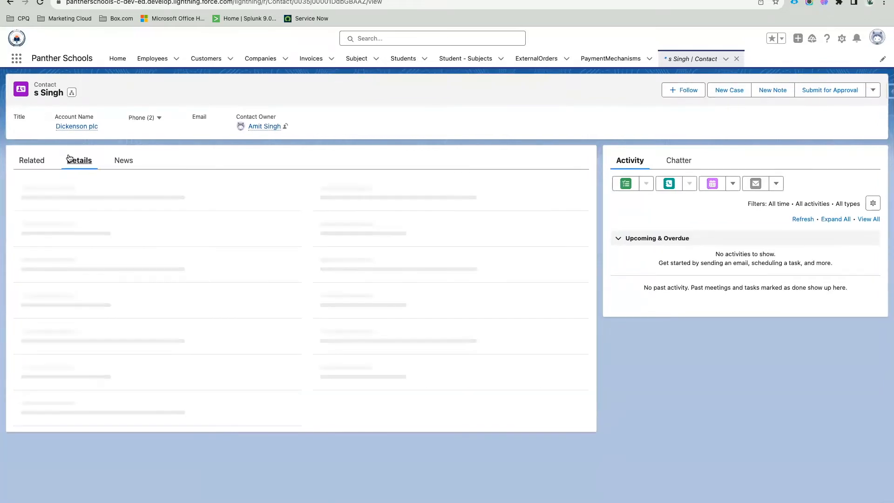
left_click(289, 220)
left_click(72, 282)
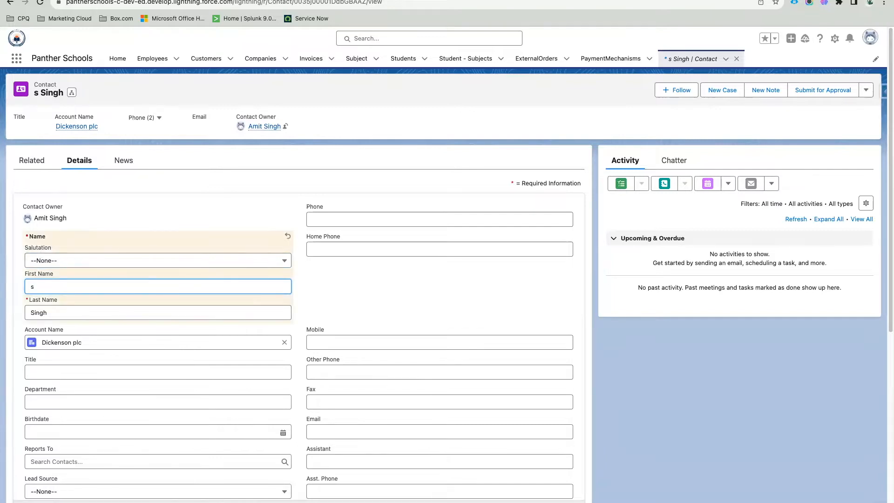
left_click_drag(52, 286, 32, 288)
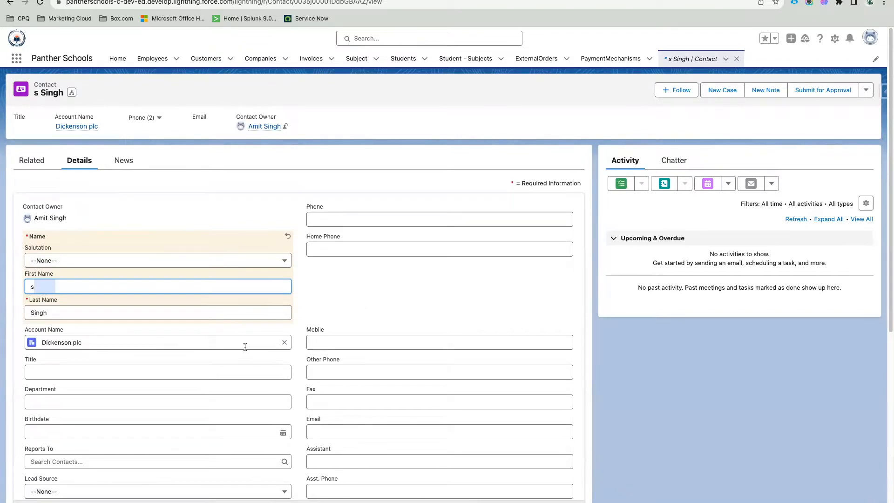
left_click(63, 283)
double_click(48, 286)
scroll(149, 349, "down", 7)
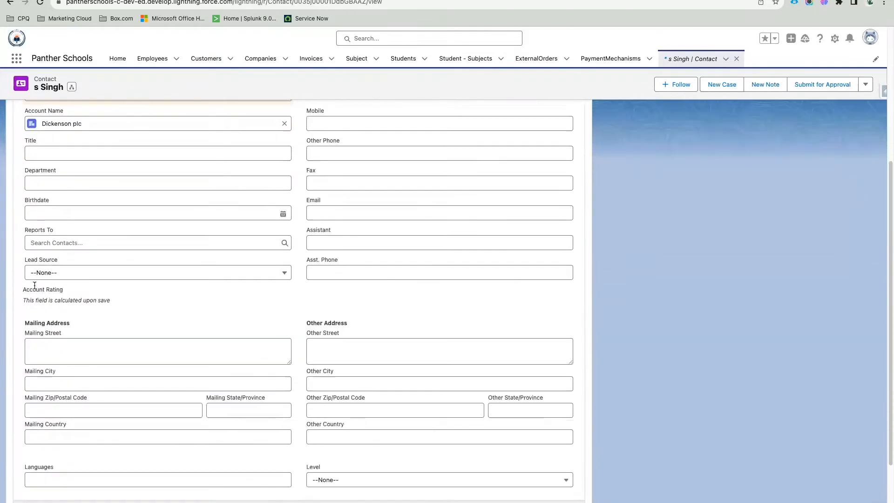
scroll(192, 376, "up", 5)
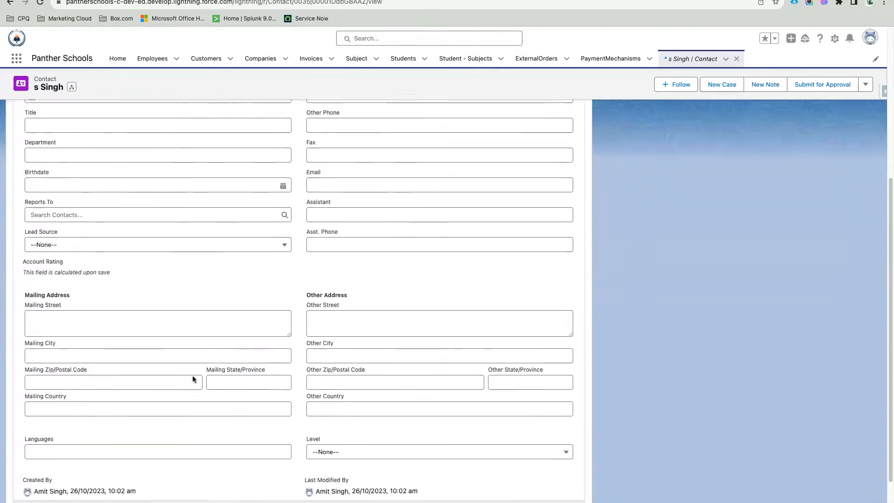
scroll(193, 378, "up", 2)
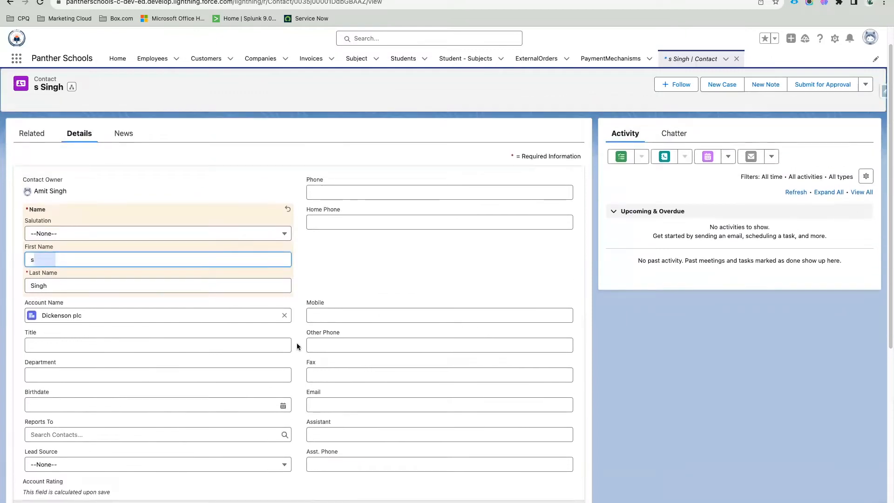
left_click(287, 502)
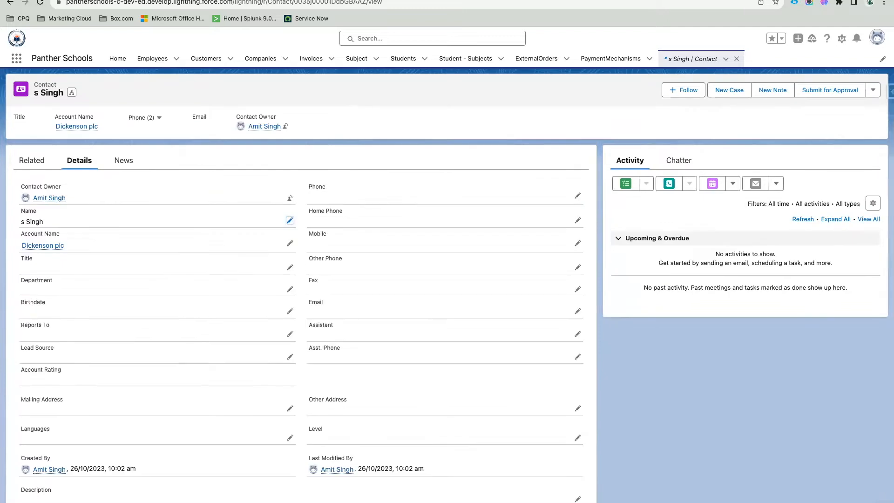
Open the Contact validation rule Contact_First_Name_Account_Can_not_be for editing, ready to change its error condition formula
left_click(349, 0)
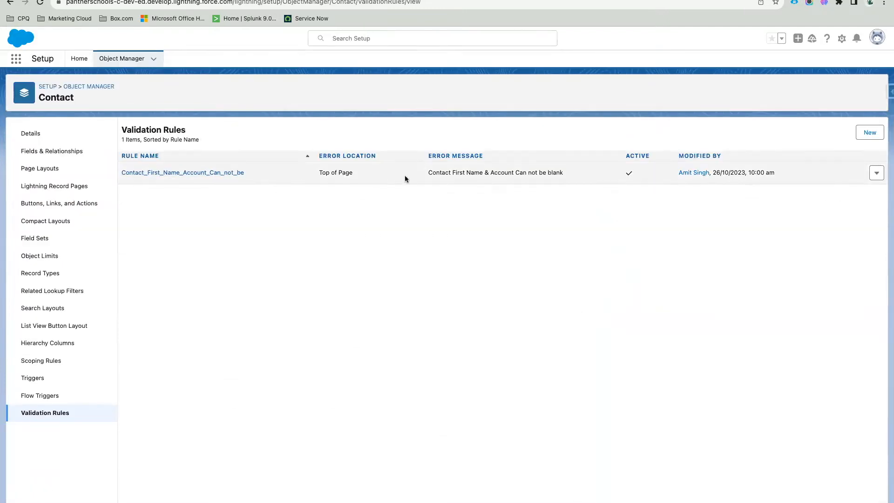
left_click(197, 173)
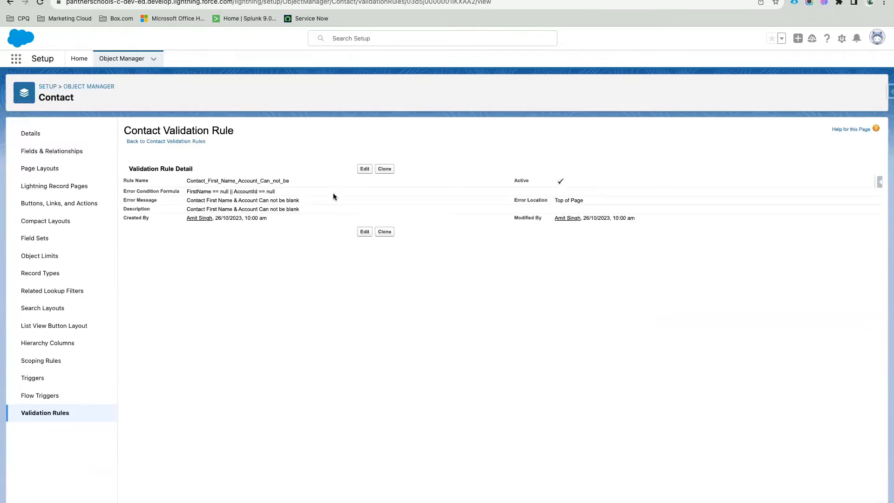
left_click(364, 169)
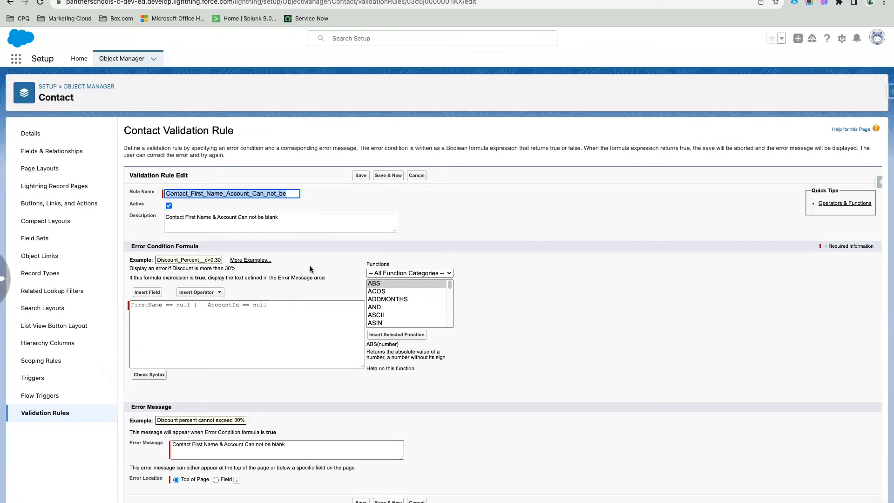
left_click(185, 308)
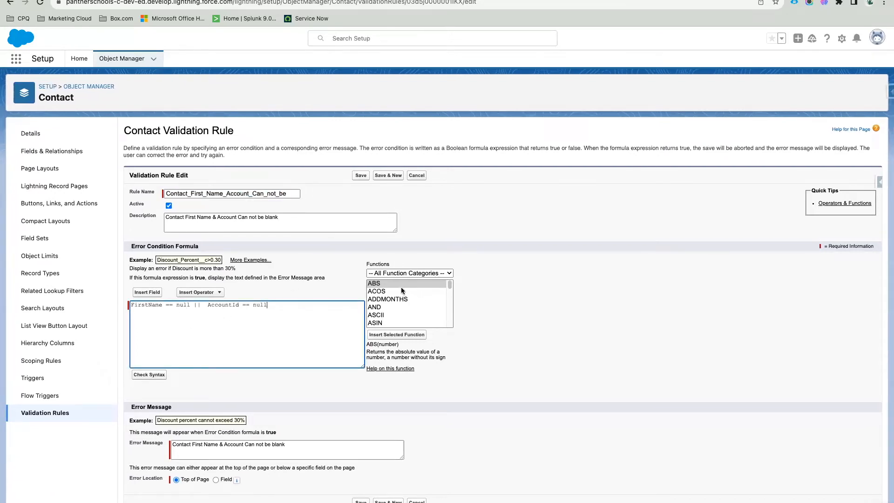
Find the ISBLANK function in the list of formula functions and select it to view its description
scroll(401, 287, "down", 5)
scroll(401, 289, "down", 5)
scroll(402, 290, "down", 5)
scroll(402, 289, "down", 3)
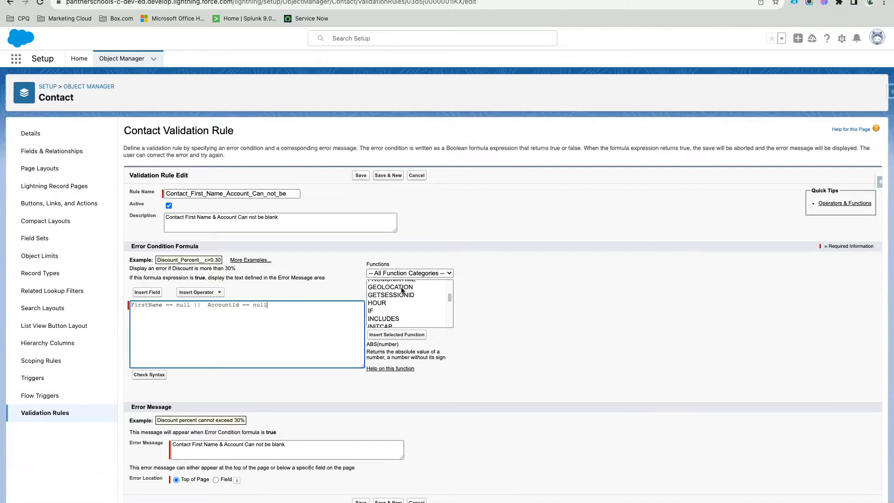
scroll(401, 290, "down", 2)
scroll(401, 287, "down", 3)
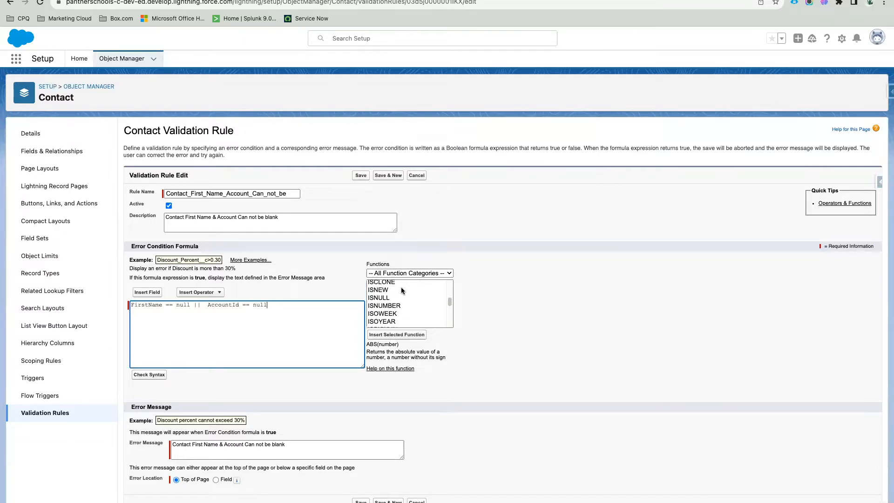
scroll(405, 298, "down", 3)
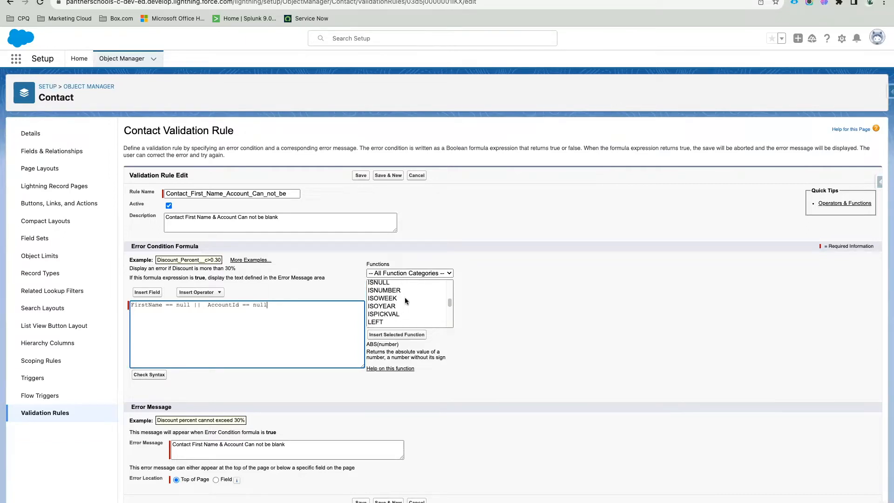
scroll(405, 300, "down", 6)
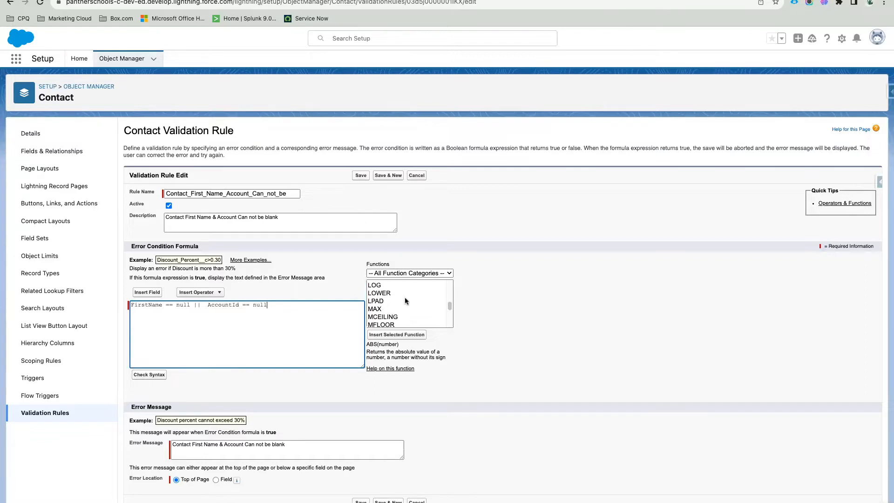
scroll(405, 300, "up", 8)
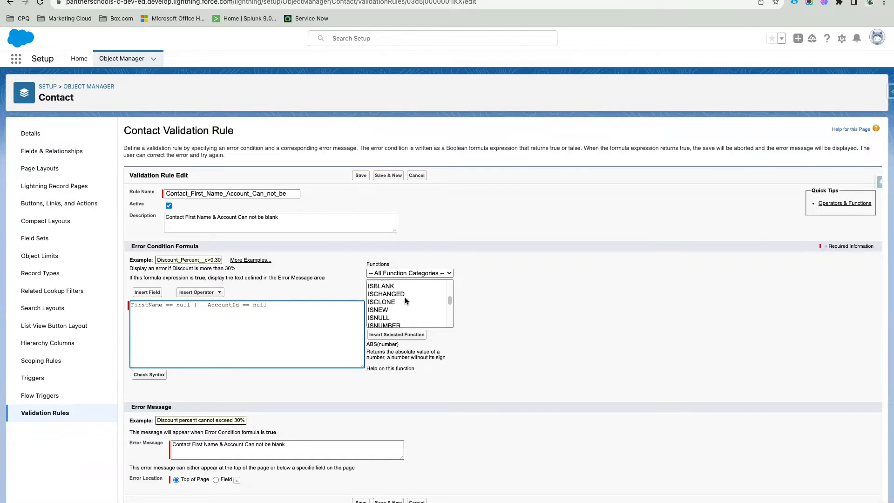
left_click(383, 287)
scroll(383, 291, "up", 2)
scroll(430, 309, "down", 2)
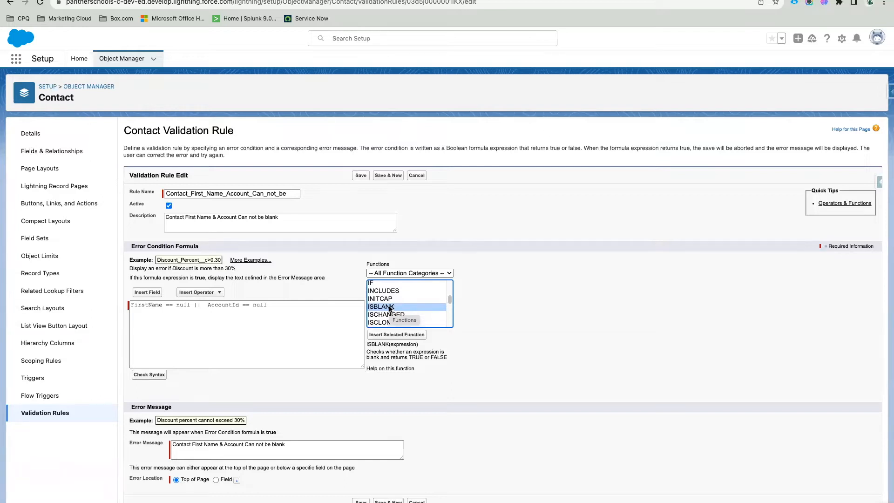
Replace the FirstName == null check in the error condition formula with an ISBLANK check on FirstName
double_click(151, 305)
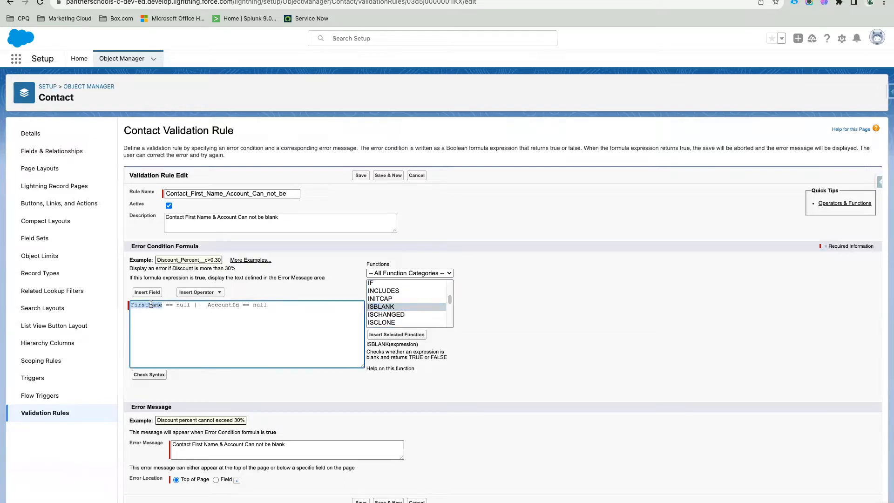
type("ISBLANK ()")
left_click_drag(168, 304, 196, 304)
key("BackSpace")
left_click(159, 305)
key("BackSpace")
Review the ISBLANK syntax, open its help article, and examine the ISBLANK(Amount) part of the formula example
double_click(375, 344)
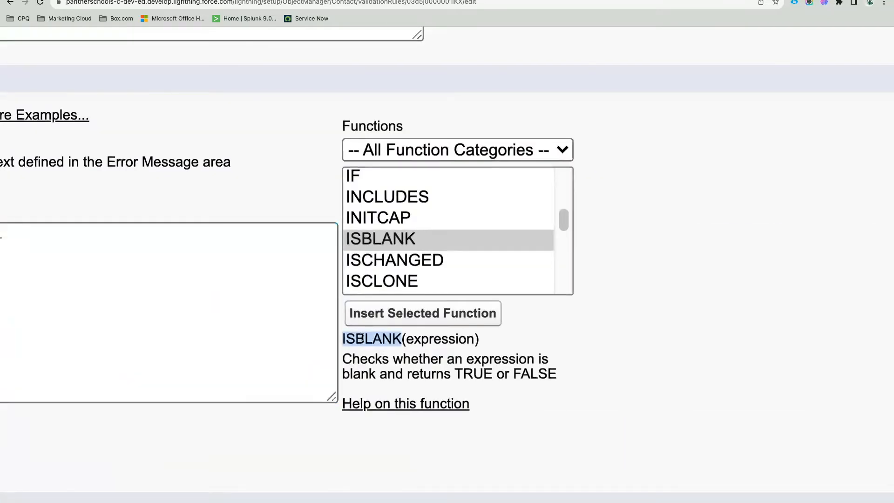
double_click(448, 340)
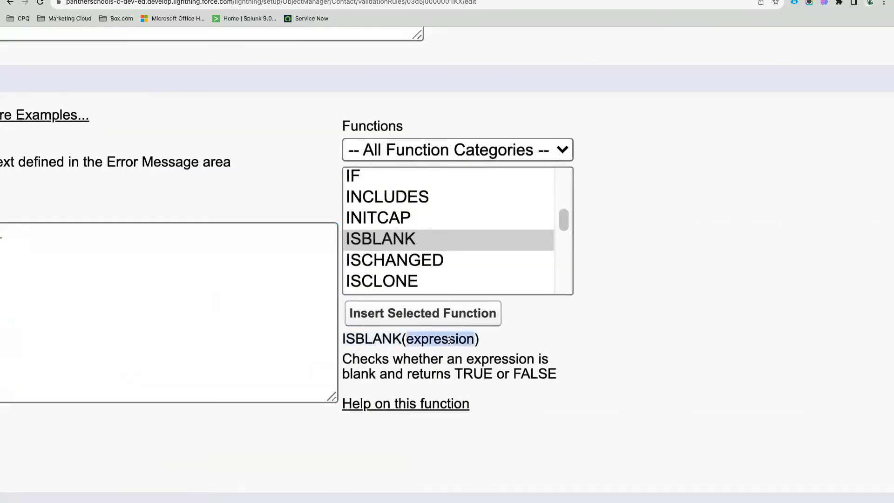
left_click(429, 406)
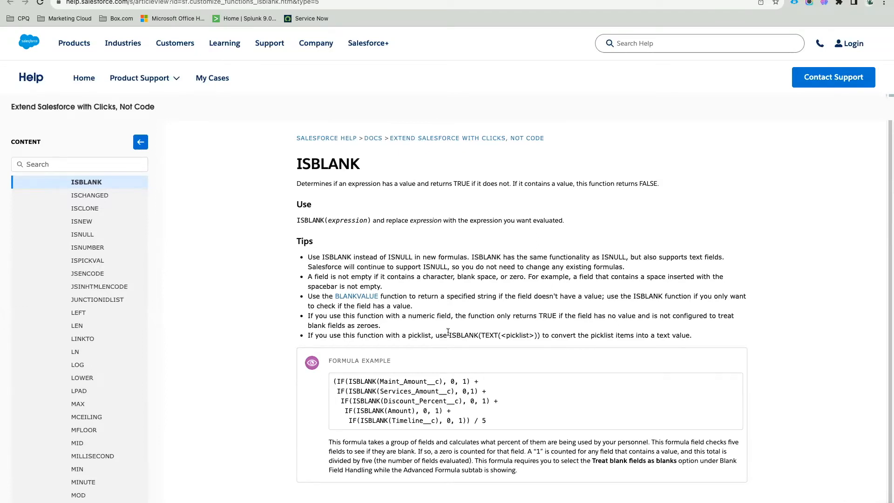
scroll(448, 331, "down", 1)
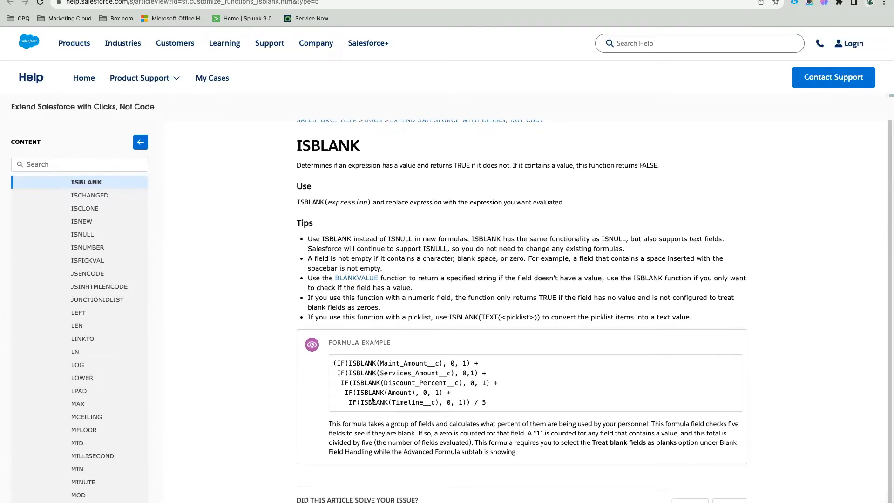
left_click_drag(356, 393, 415, 391)
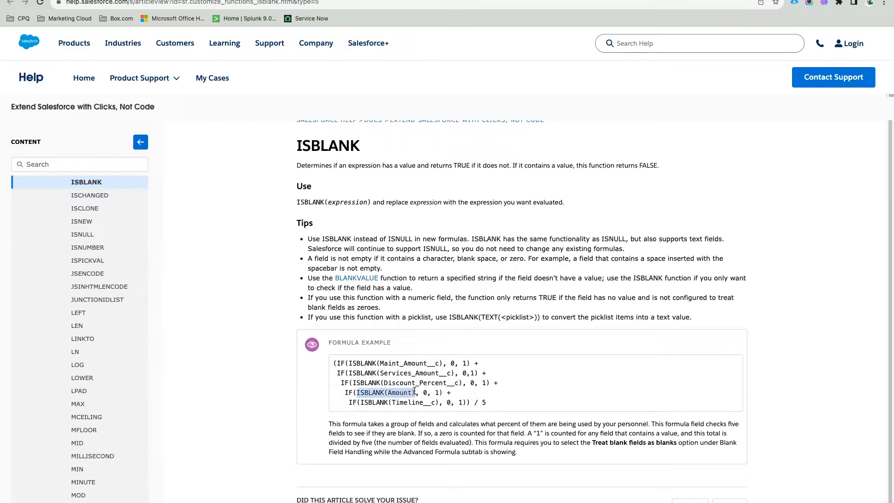
double_click(398, 394)
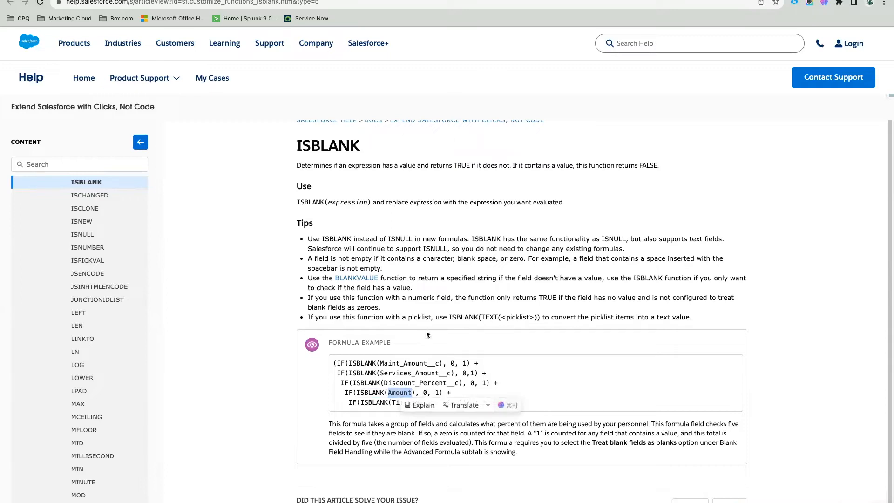
Read the tip on using ISBLANK with a picklist, including the TEXT(<picklist>) expression
left_click(365, 317)
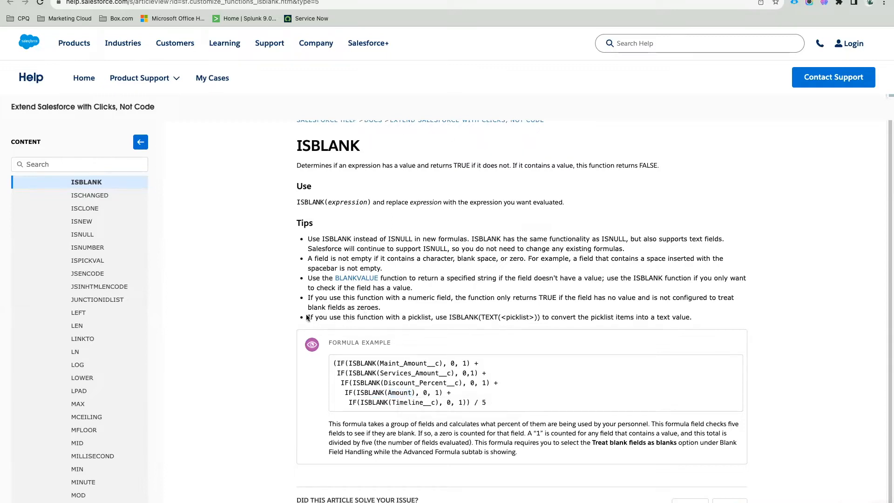
left_click_drag(308, 317, 443, 320)
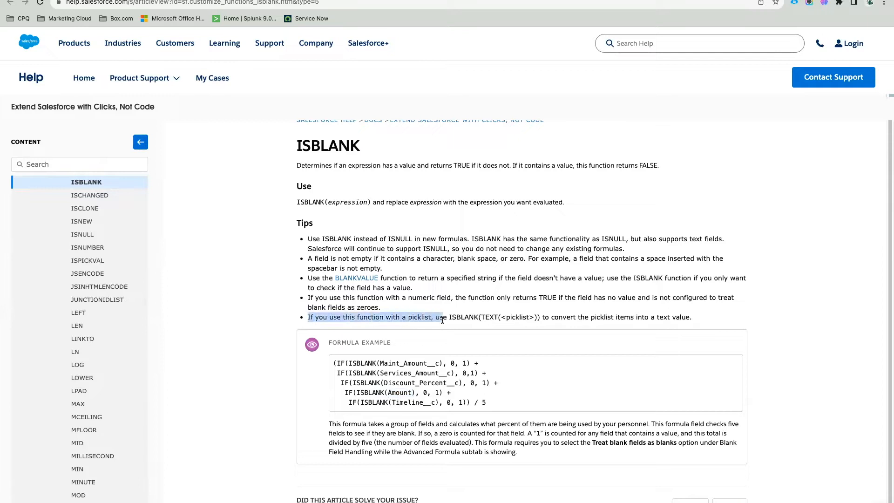
double_click(464, 317)
left_click(492, 301)
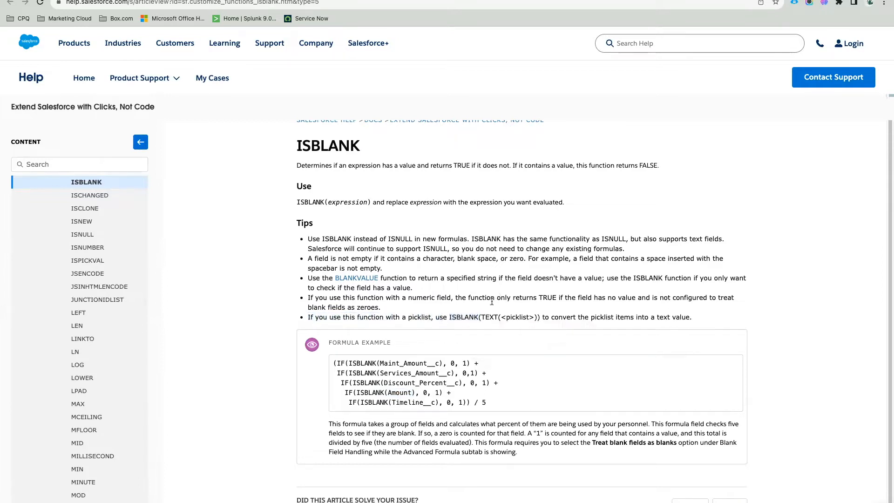
left_click_drag(482, 316, 537, 317)
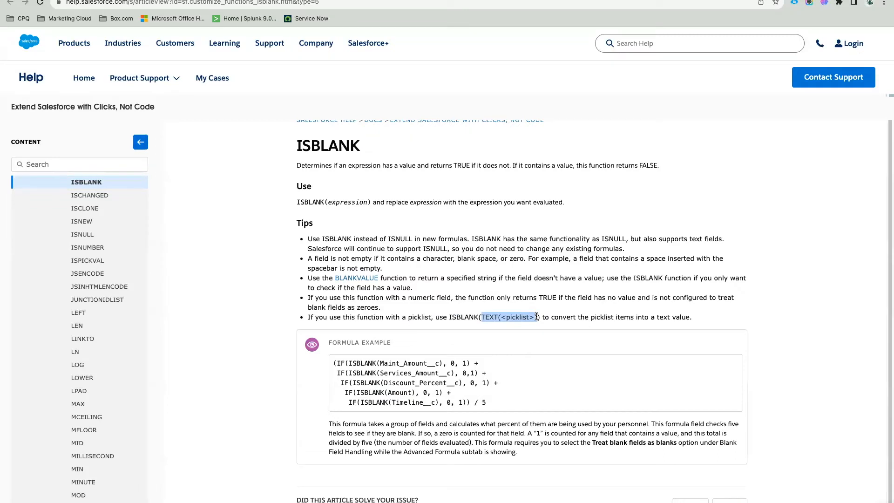
Read the tip comparing ISBLANK with ISNULL in new formulas, including its support for text fields
left_click(485, 258)
scroll(485, 258, "up", 5)
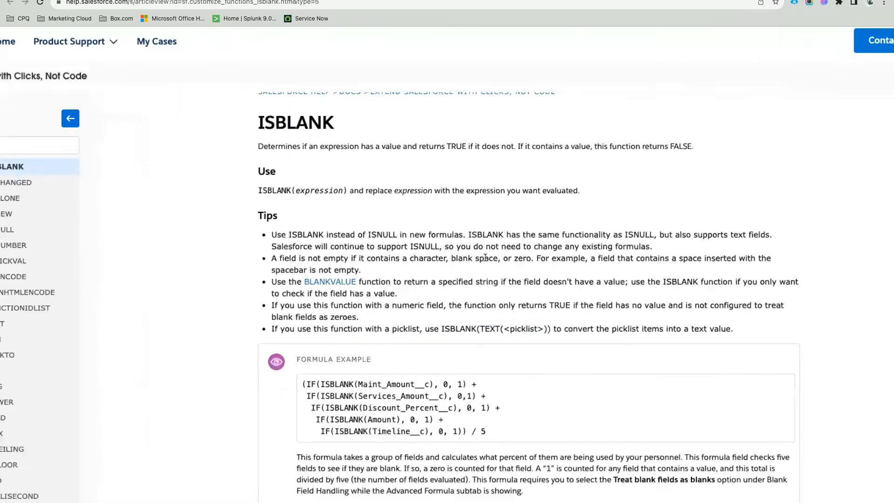
scroll(484, 259, "down", 5)
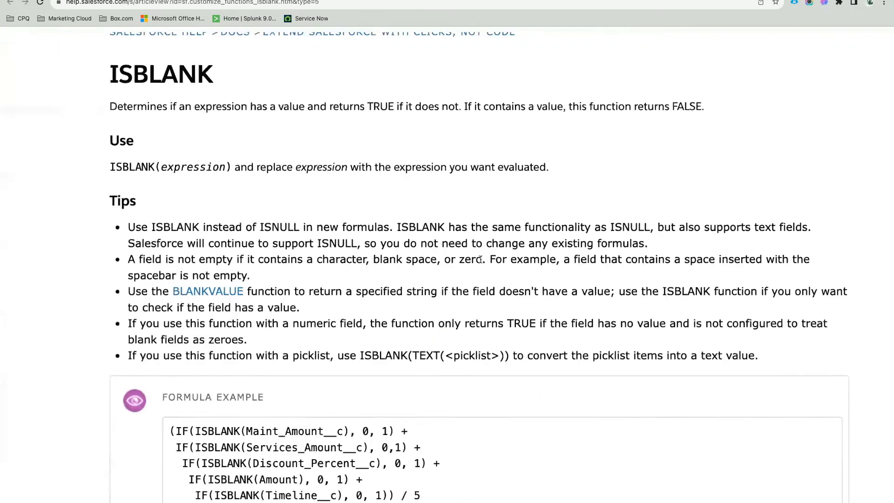
left_click(235, 232)
double_click(235, 232)
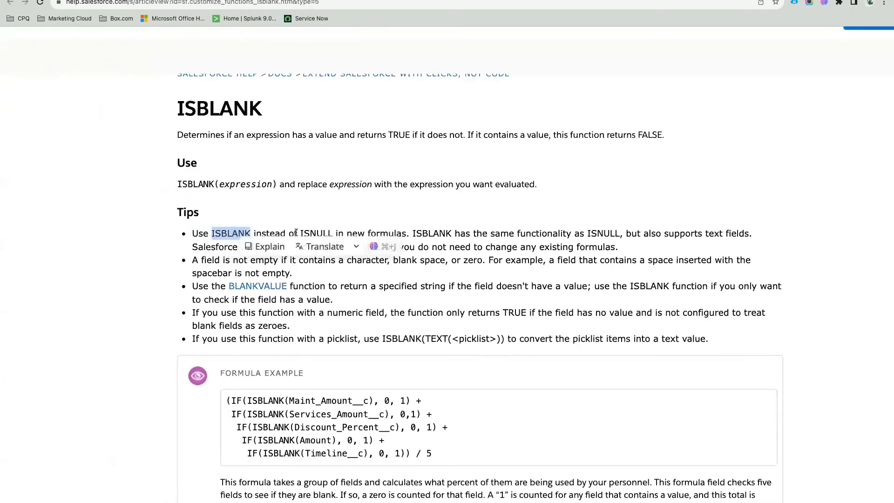
double_click(311, 234)
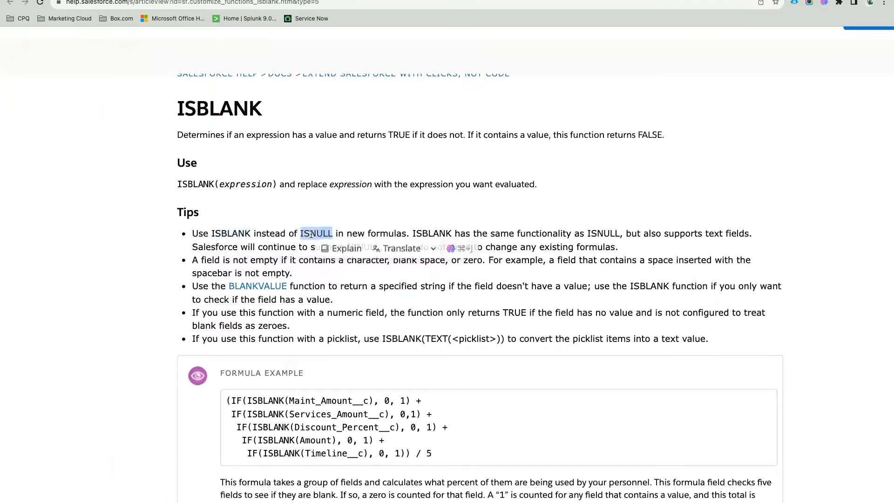
double_click(377, 233)
left_click(465, 197)
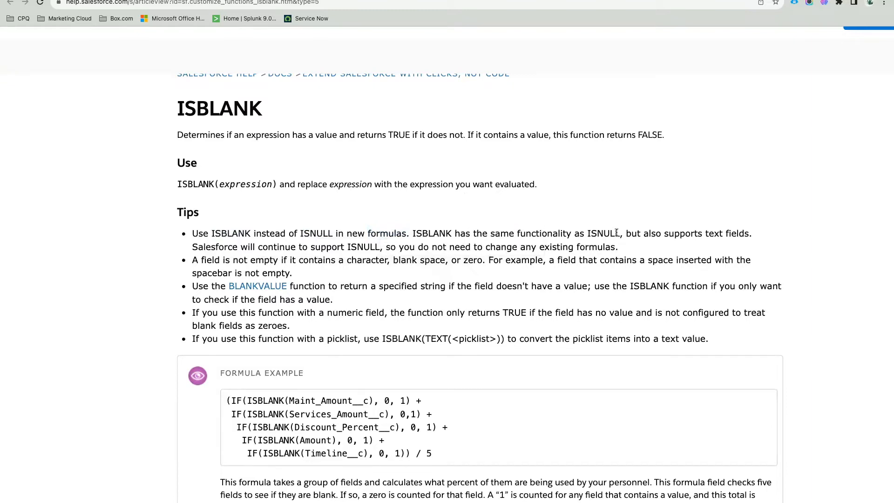
left_click_drag(618, 234, 587, 233)
left_click(683, 230)
left_click_drag(748, 234, 708, 234)
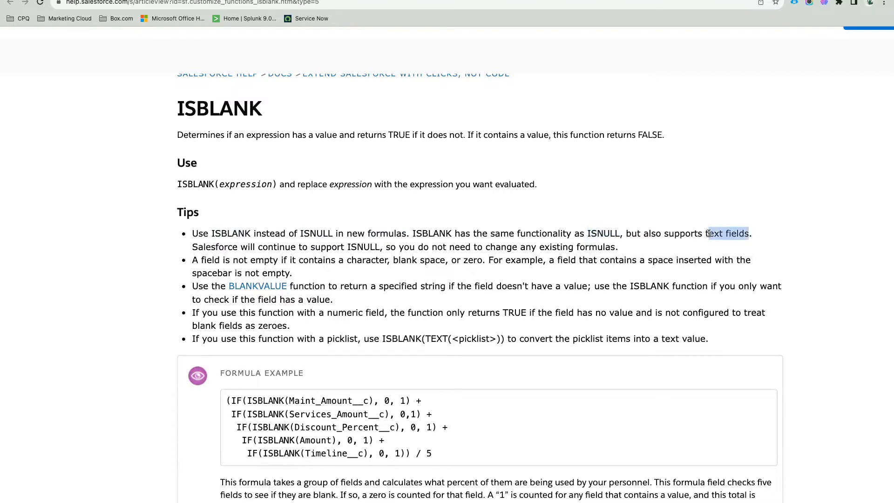
double_click(596, 233)
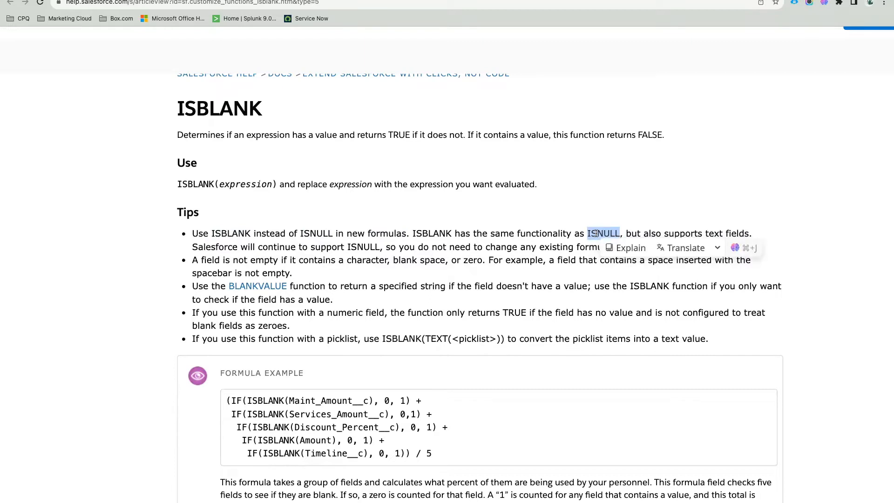
Compare the ISBLANK tips on ISNULL and TEXT(<picklist>), and skim the rest of the help article
double_click(434, 233)
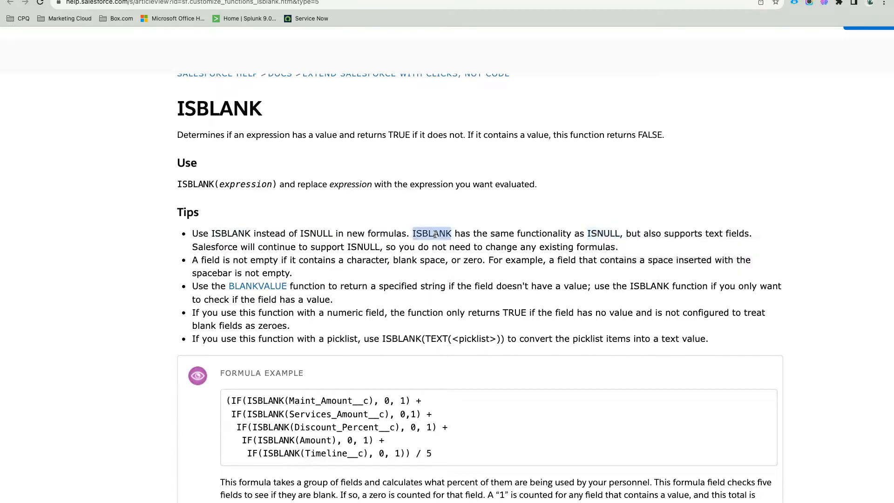
left_click(323, 247)
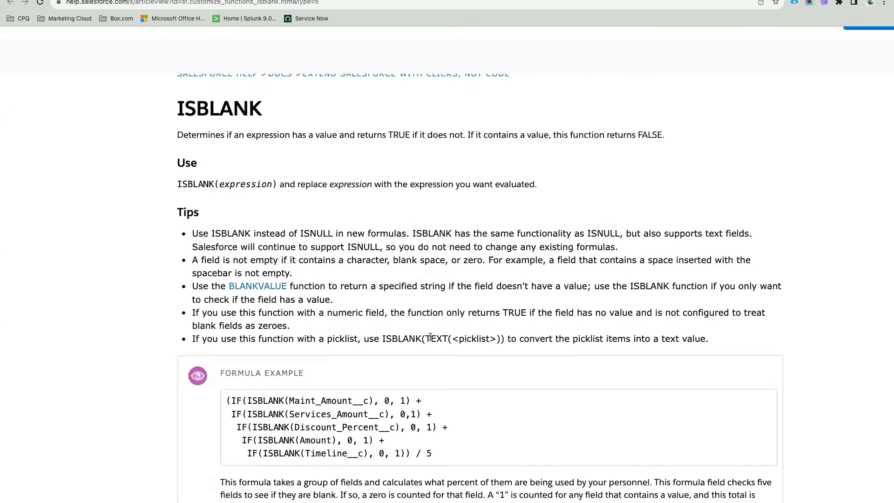
left_click_drag(431, 338, 499, 334)
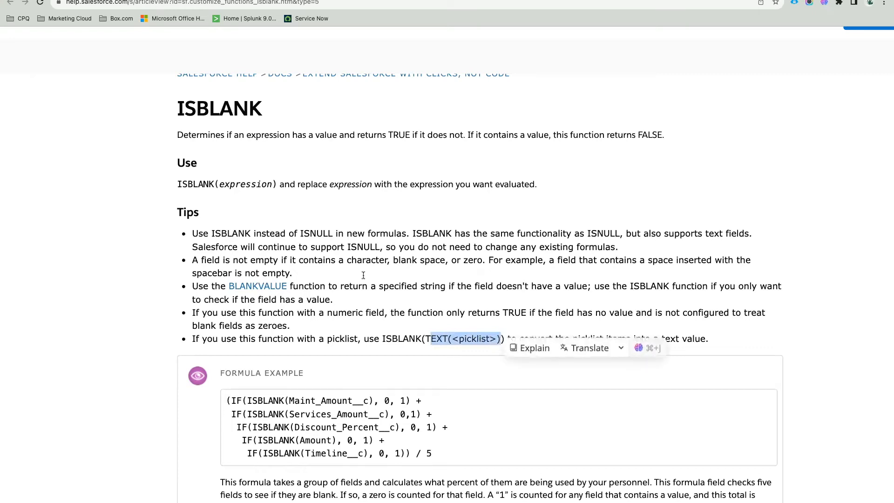
scroll(364, 275, "down", 2)
scroll(363, 276, "down", 2)
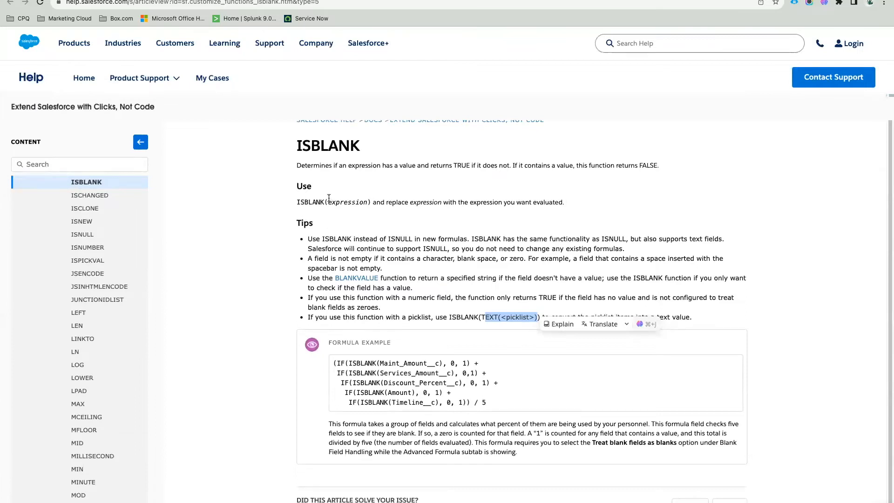
scroll(374, 269, "down", 5)
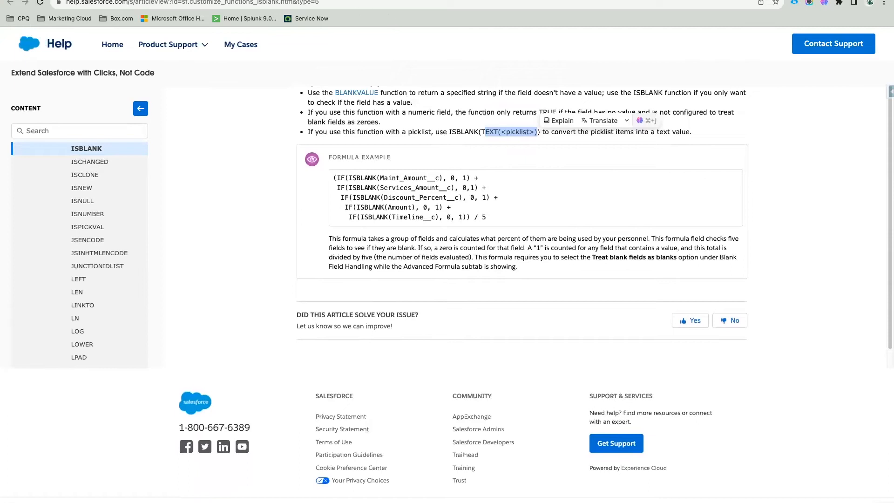
Return to the Contact validation rule and enter FirstName as the ISBLANK argument in the error condition formula
left_click(224, 1)
scroll(252, 317, "left", 6)
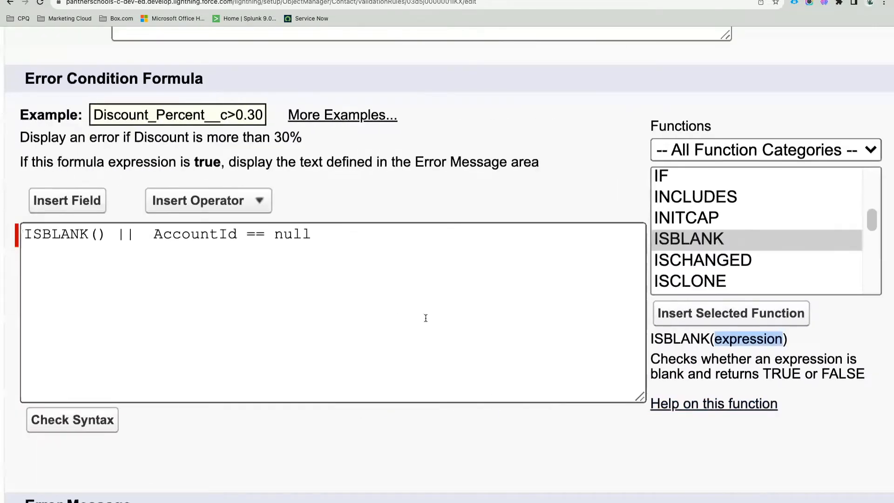
scroll(426, 318, "down", 3)
left_click(189, 255)
type("FirstName")
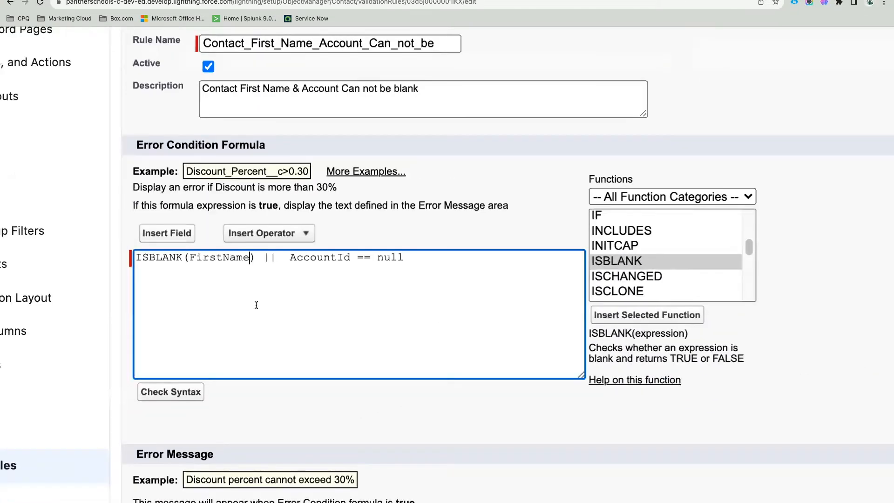
Replace the AccountId == null check so the formula reads ISBLANK(FirstName) || ISBLANK(AccountId)
left_click_drag(401, 259, 290, 259)
type("ISB")
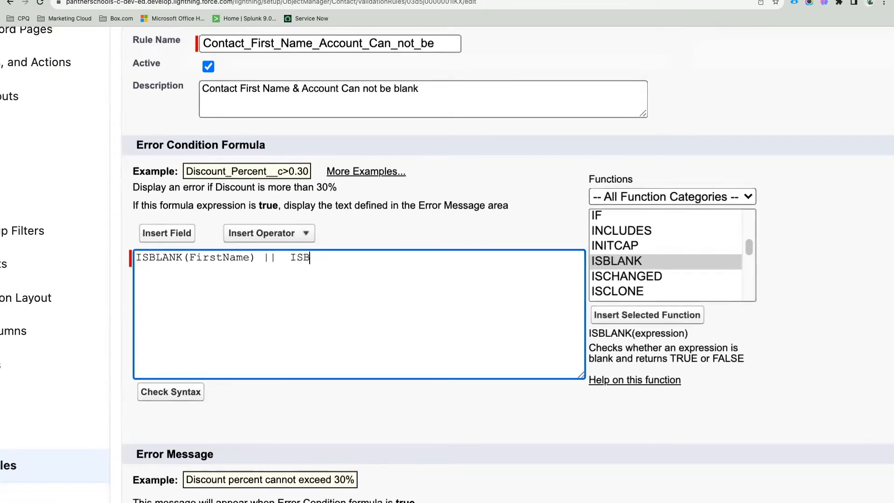
type("LANK (AccountId)")
left_click(345, 258)
key("BackSpace")
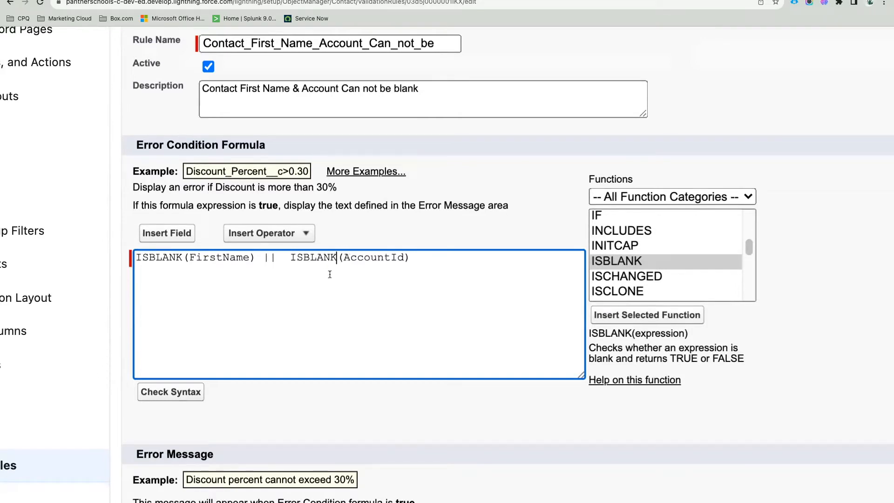
left_click(184, 258)
key("BackSpace")
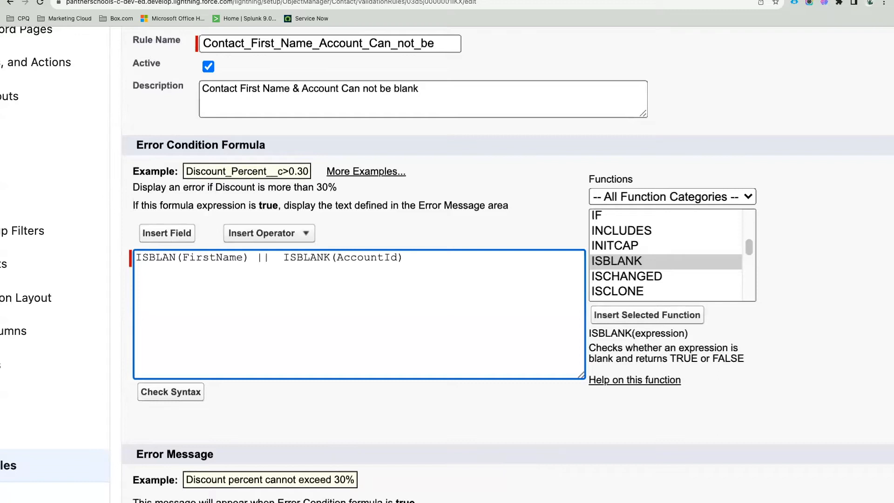
type("K")
key("Right")
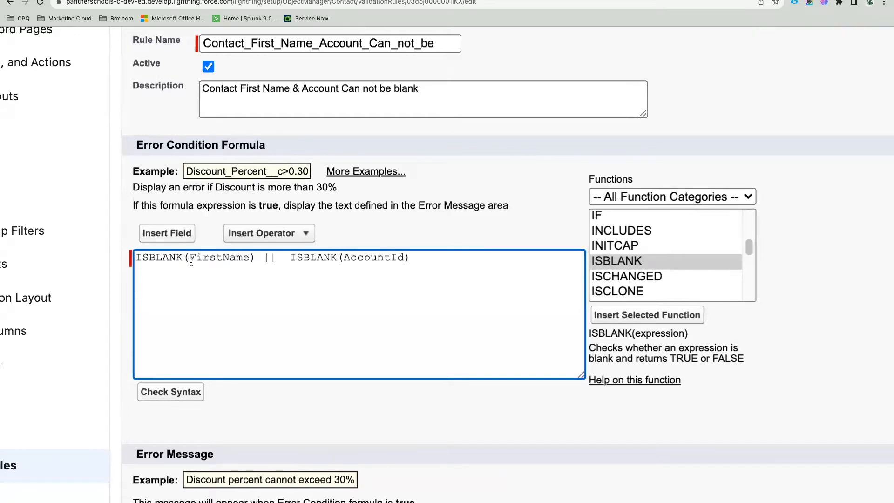
Check the error condition formula's syntax and save the Contact validation rule
left_click(181, 394)
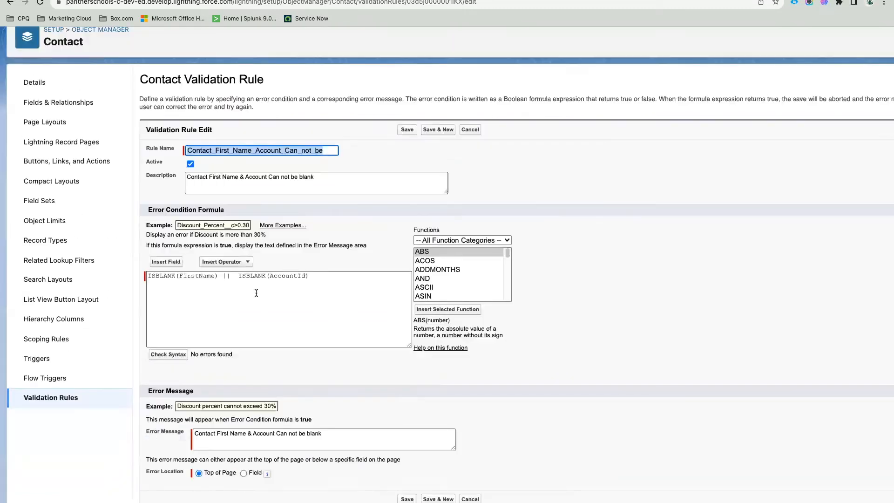
left_click(307, 263)
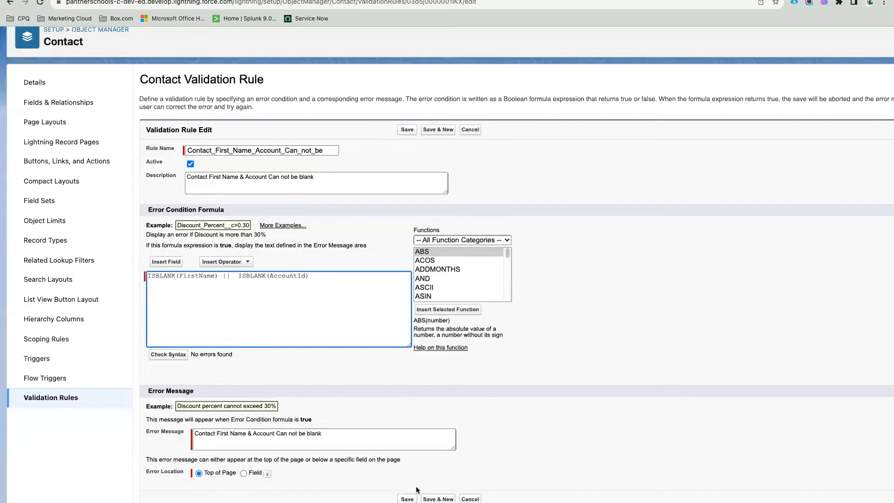
left_click(408, 498)
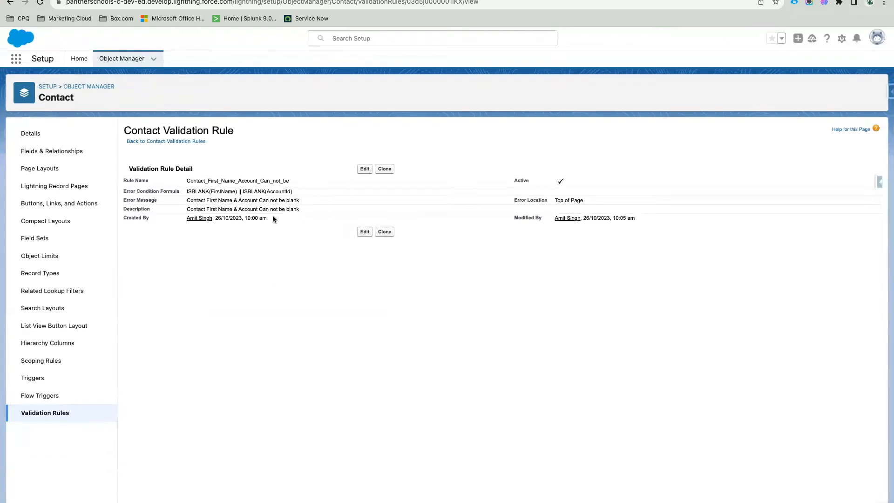
Copy the saved rule's formula and paste it as a sub-bullet under Field Required in the Salesforce Admin Quip document
double_click(199, 191)
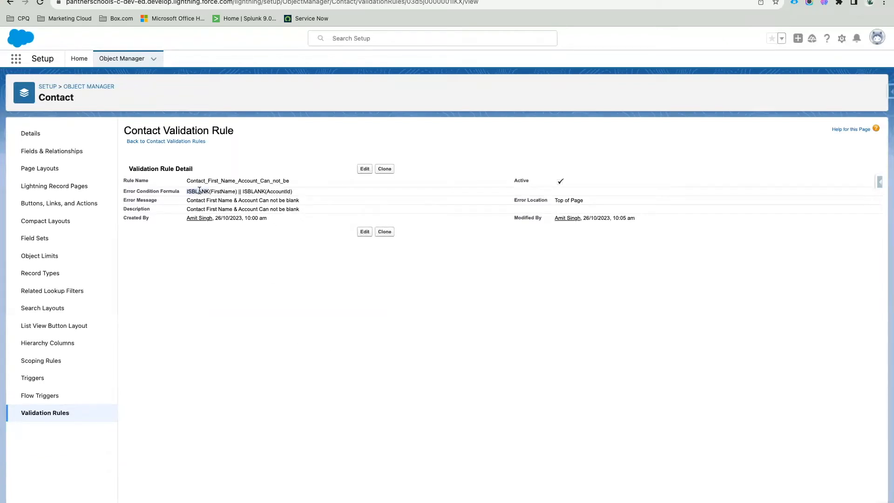
left_click(365, 169)
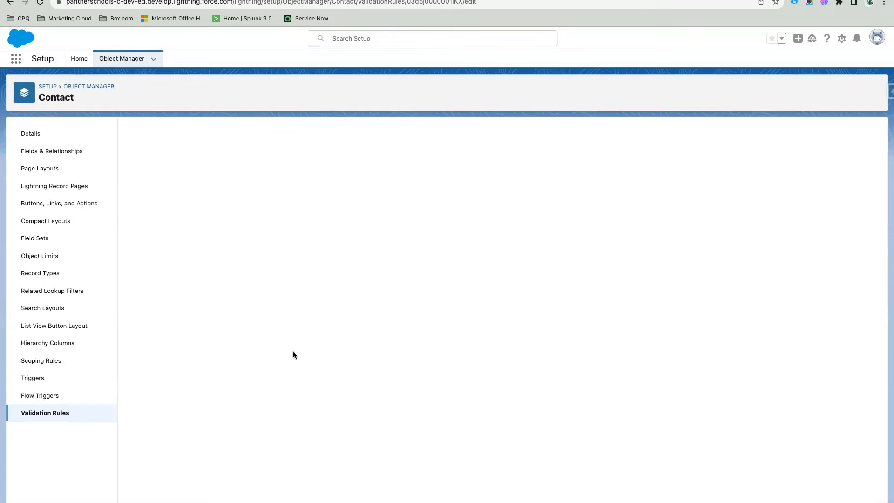
triple_click(211, 305)
key("super+c")
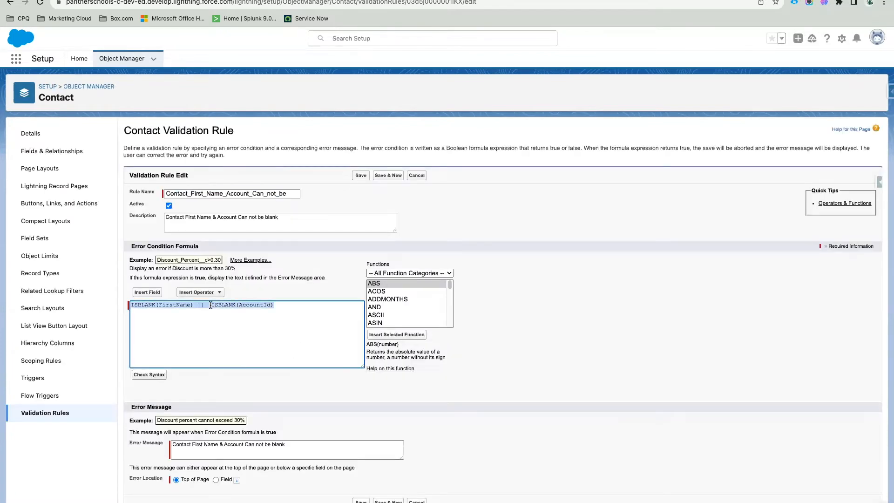
left_click(244, 1)
left_click(295, 355)
key("Return")
key("Tab")
key("super+v")
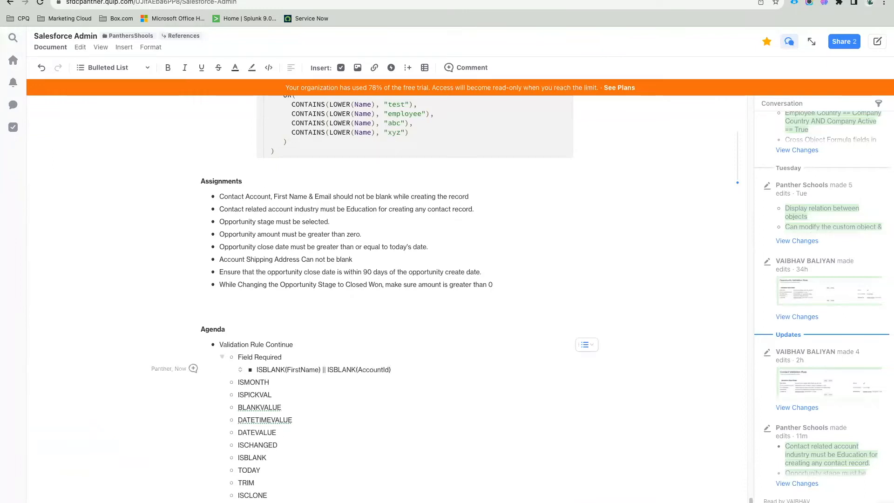
Try formatting the ISBLANK formula bullet under Field Required as a code block
triple_click(262, 370)
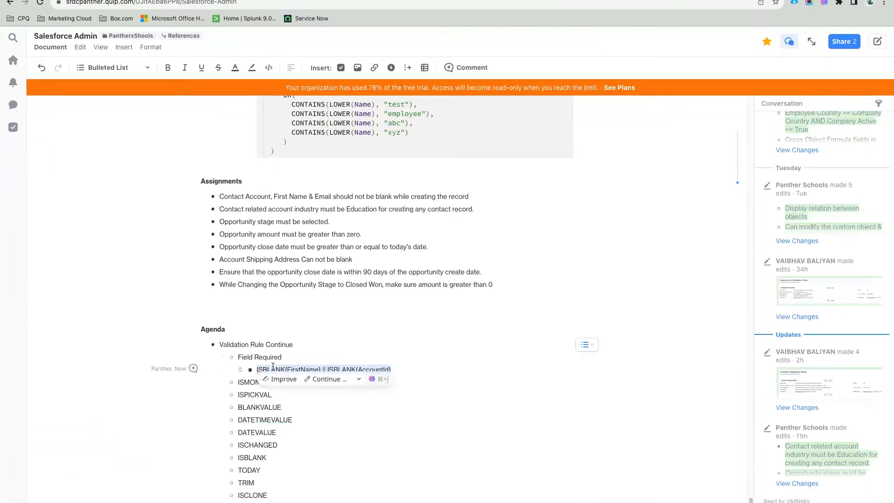
left_click(288, 349)
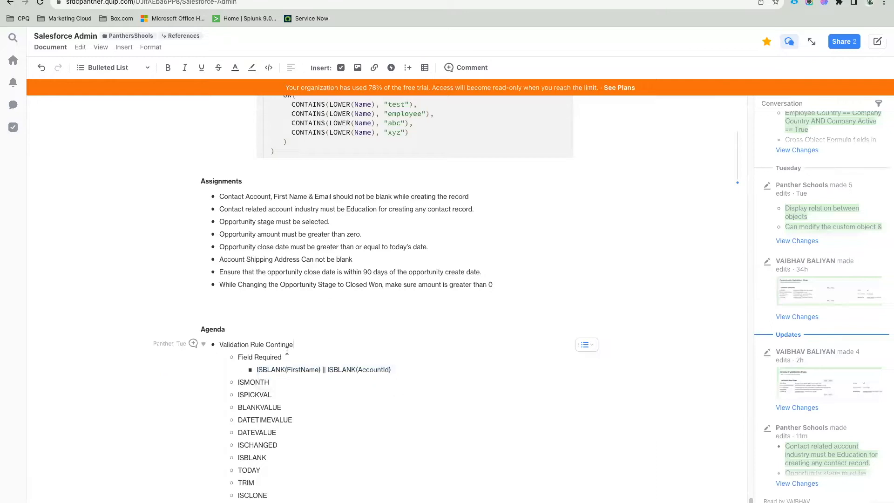
triple_click(285, 370)
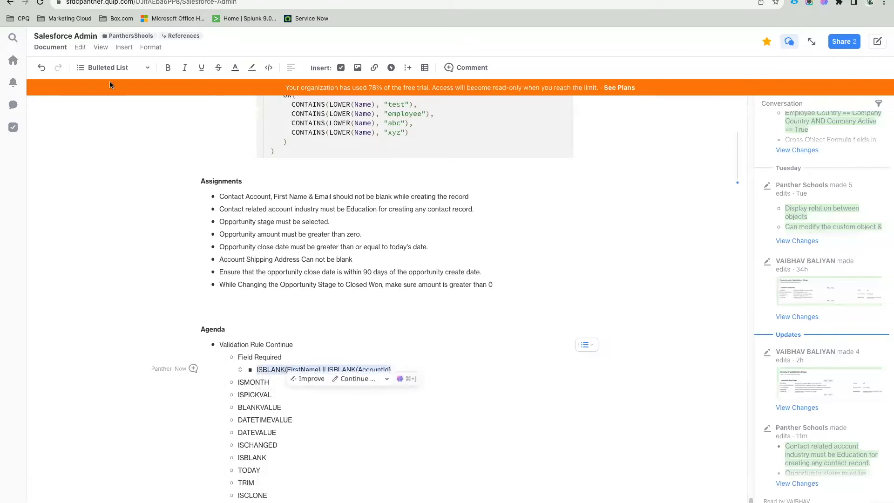
left_click(112, 68)
left_click(129, 203)
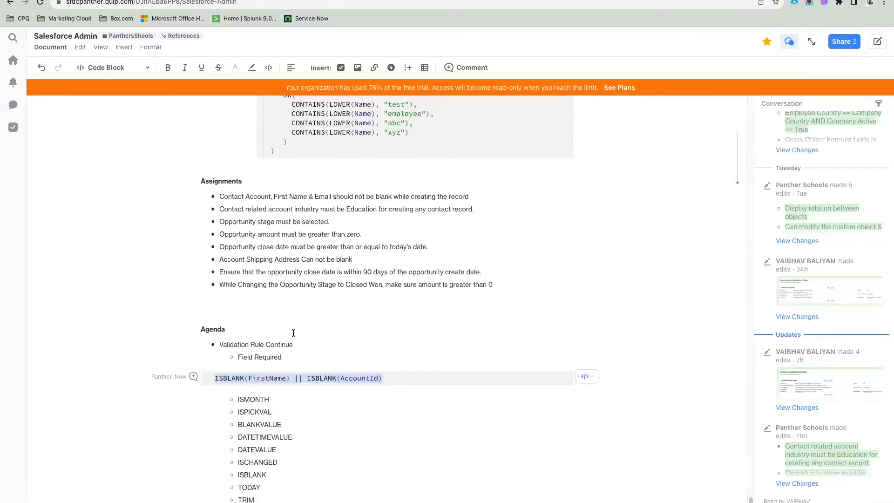
key("super+z")
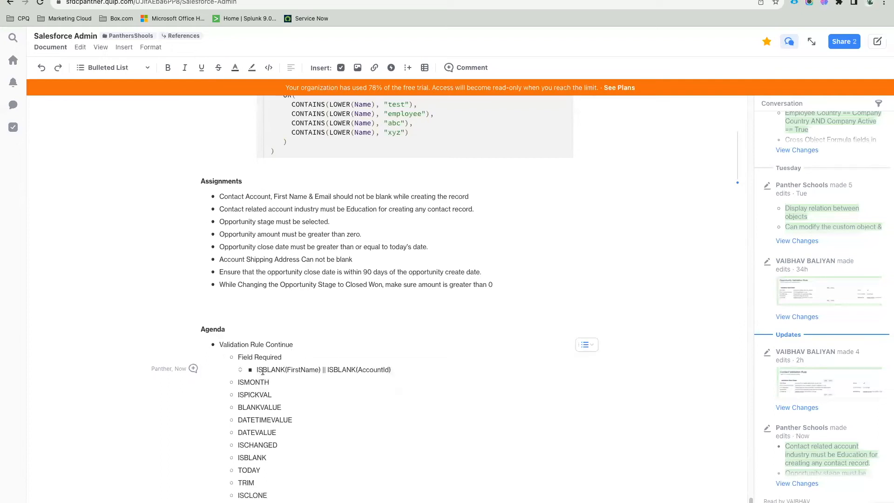
Format the ISBLANK(FirstName) || ISBLANK(AccountId) bullet in bold italic
left_click_drag(257, 370, 397, 365)
key("super+b")
key("super+i")
left_click(349, 369)
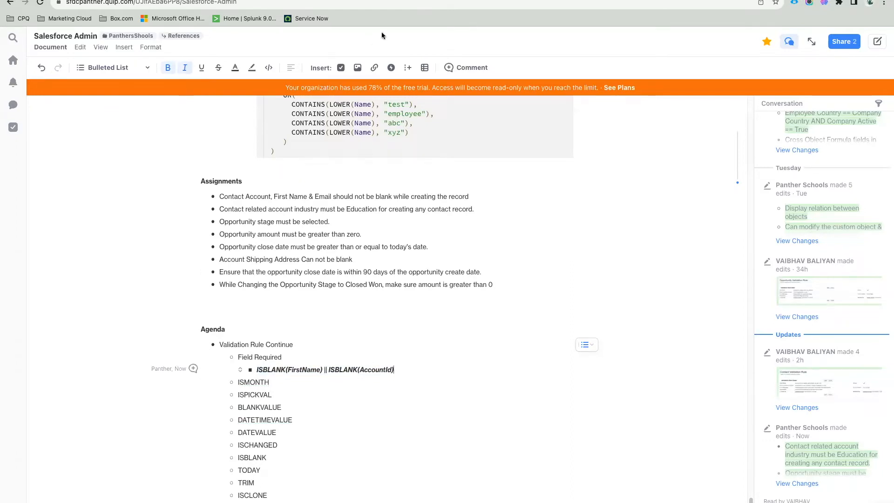
Leave the Contact validation rule's edit form, and view the object's Fields & Relationships and Validation Rules lists
left_click(391, 0)
left_click(420, 175)
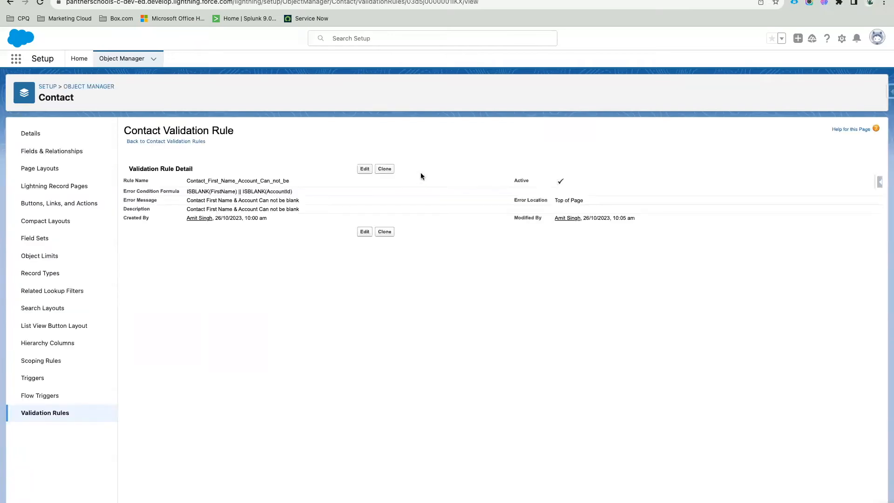
left_click(80, 150)
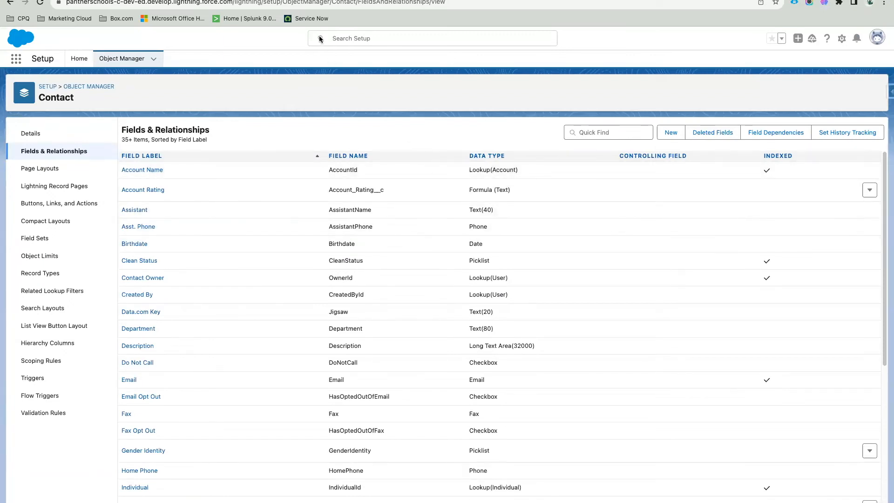
left_click(55, 413)
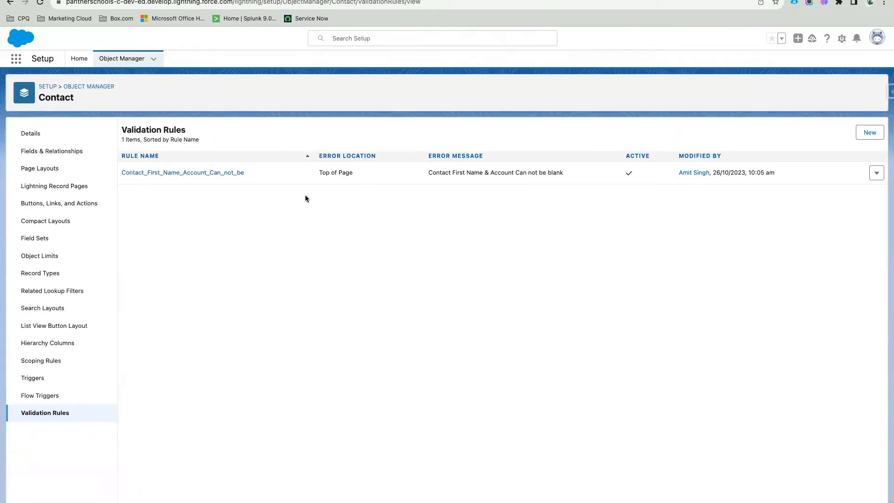
Remove the ISMONTH bullet from the Agenda list in the Quip document and place the cursor after ISPICKVAL
key("ctrl+Tab")
left_click_drag(282, 358, 240, 357)
left_click(296, 416)
scroll(297, 416, "down", 1)
double_click(250, 371)
key("BackSpace")
key("BackSpace")
key("BackSpace")
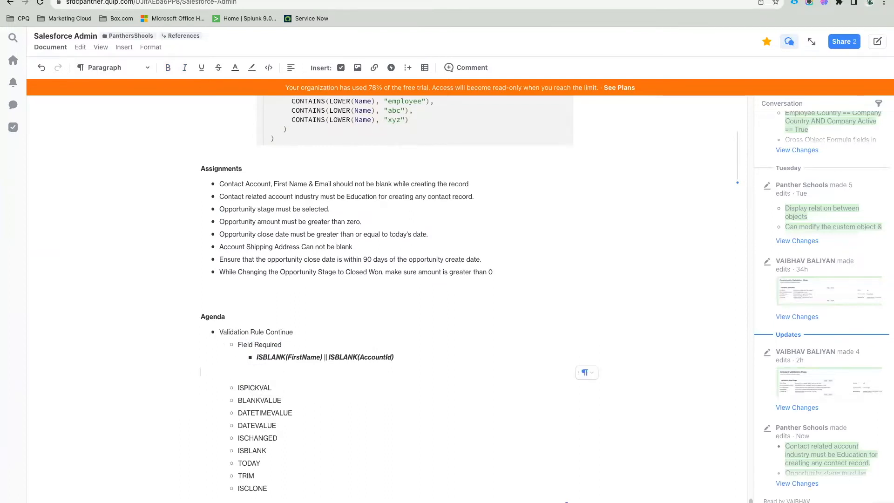
double_click(261, 382)
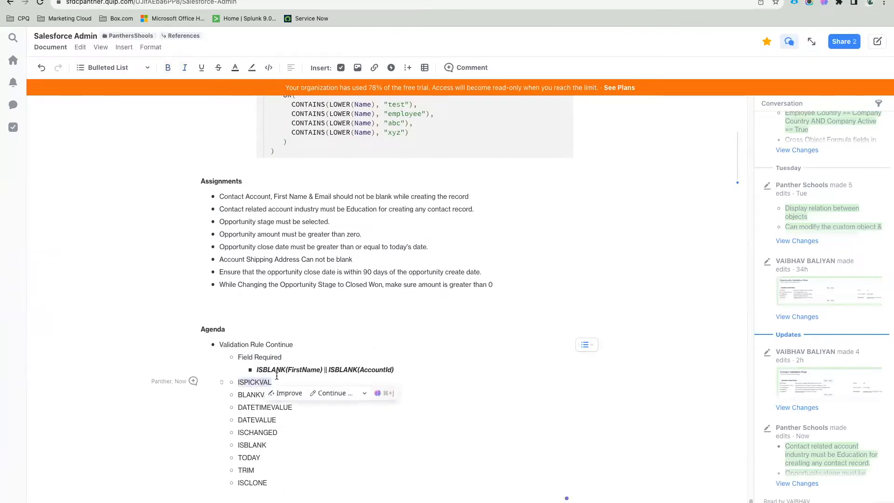
left_click(278, 378)
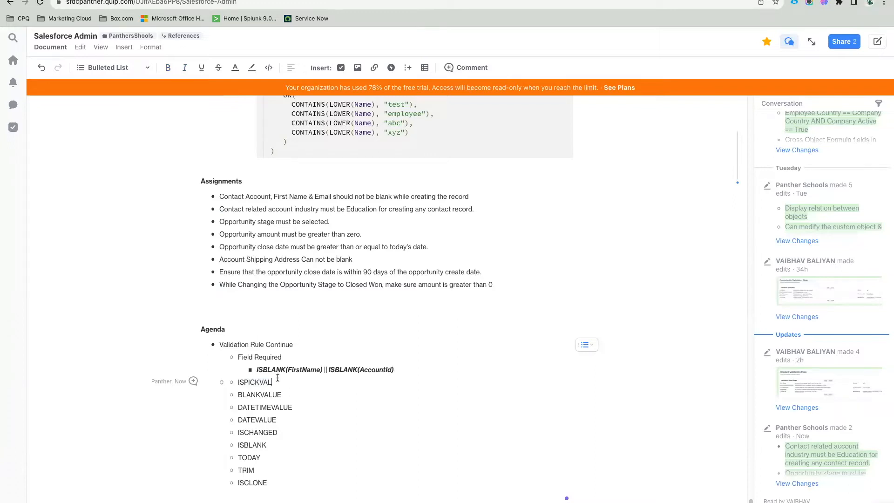
Switch to the Panther Schools app in Salesforce and open the Opportunities list
left_click(268, 0)
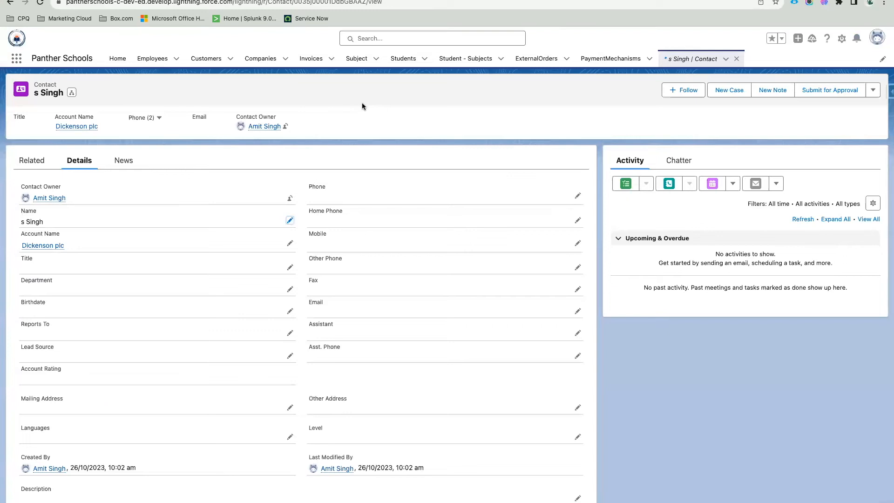
left_click(15, 61)
type("Oppo")
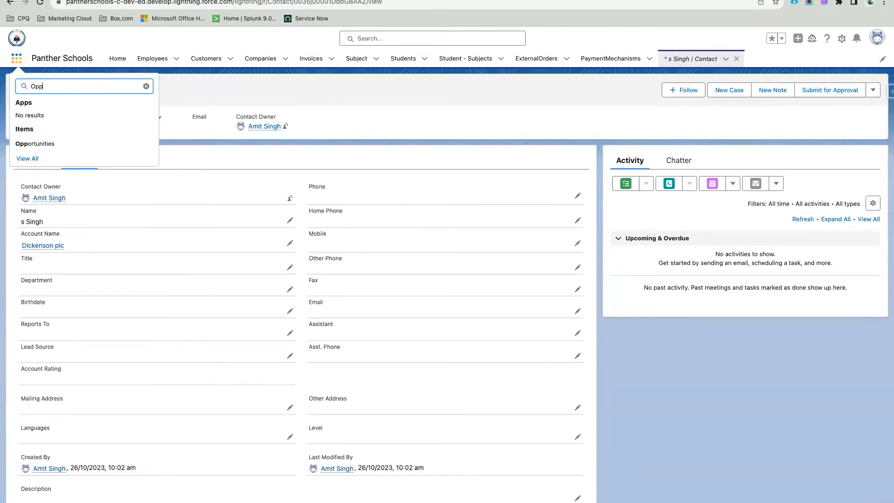
left_click(44, 144)
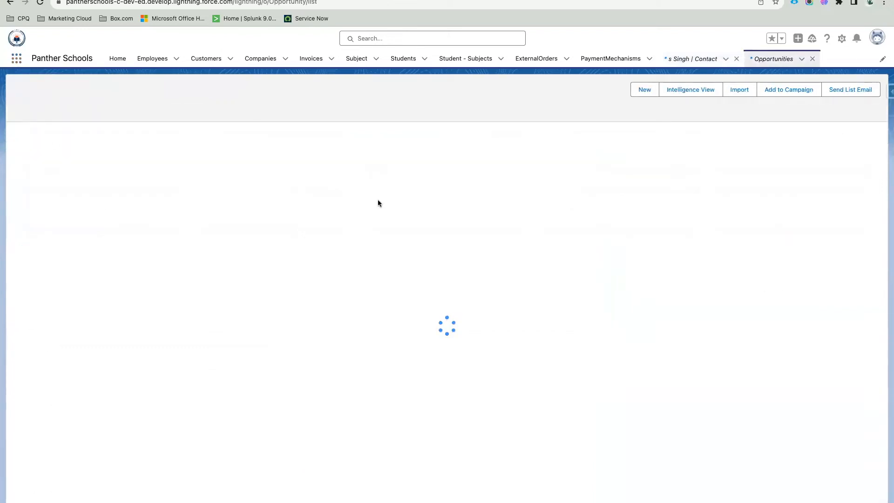
left_click(81, 157)
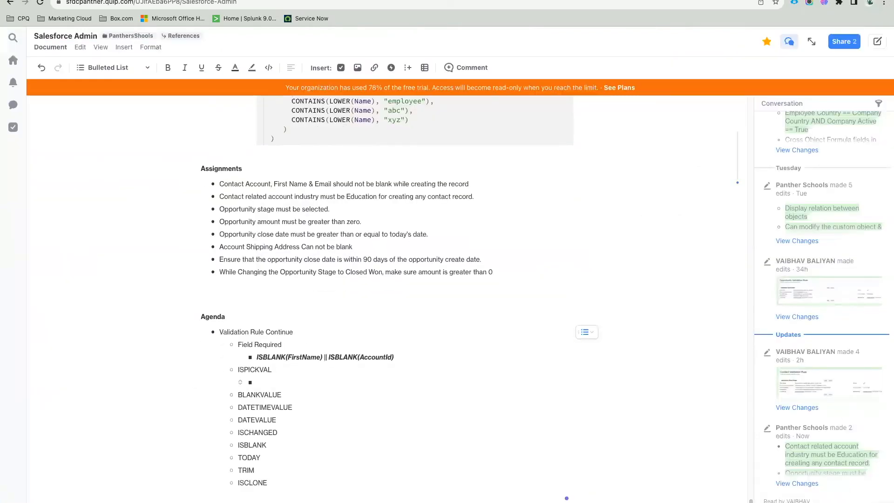
Add the note "Works with Picklist field" as a sub-bullet under ISPICKVAL in the Quip agenda
type("Works")
type("s wot")
key("BackSpace")
key("BackSpace")
type("ith Picklist field")
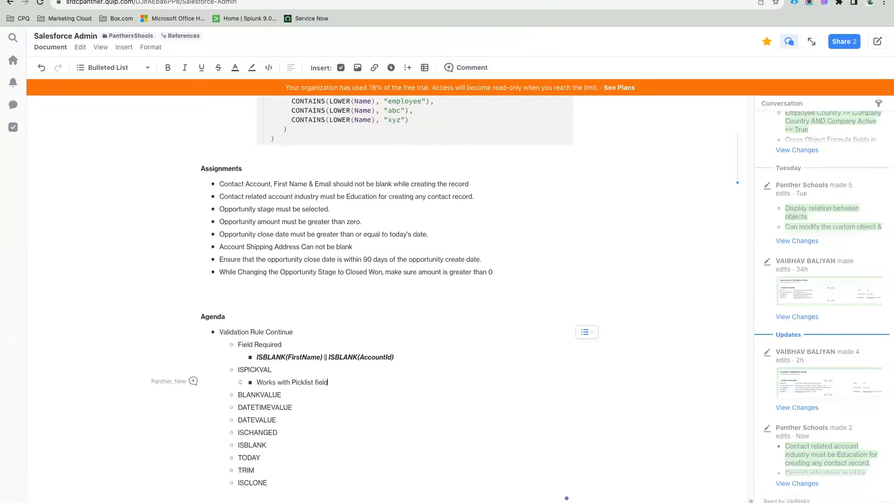
Format the note "Works with Picklist field" under ISPICKVAL in bold and italic
triple_click(259, 380)
key("super+b")
key("super+i")
left_click(282, 375)
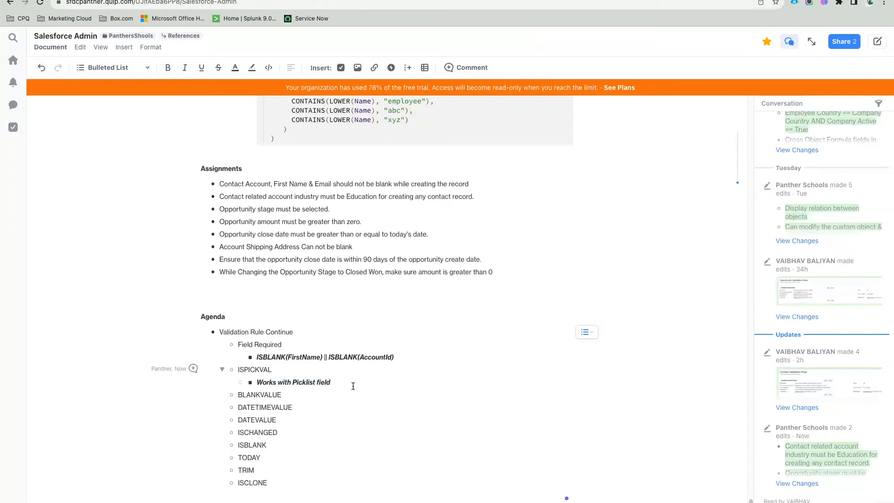
Switch to the Dickenson Mobile Generators opportunity in Salesforce, and open its details for editing with the Stage options expanded
left_click(302, 0)
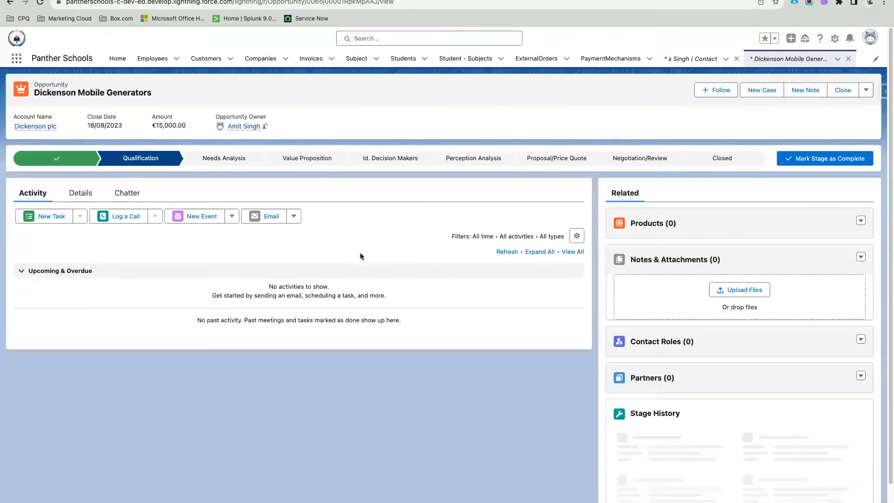
left_click(81, 193)
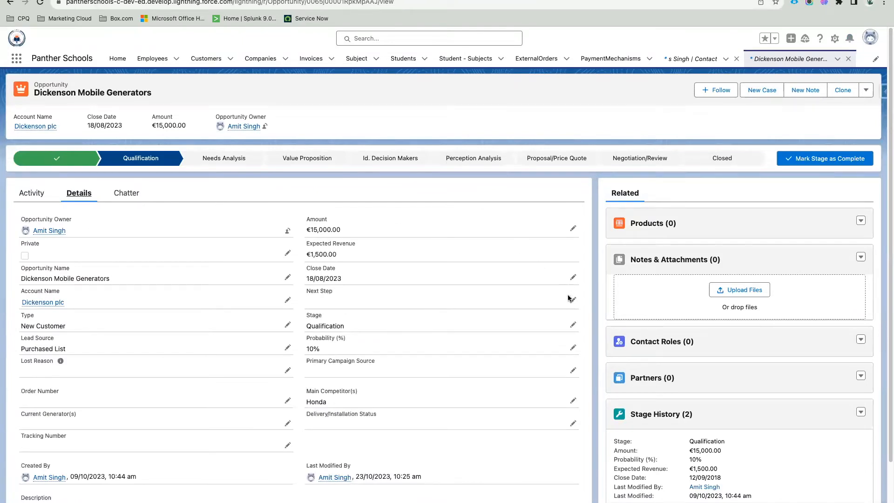
left_click(572, 325)
left_click(375, 342)
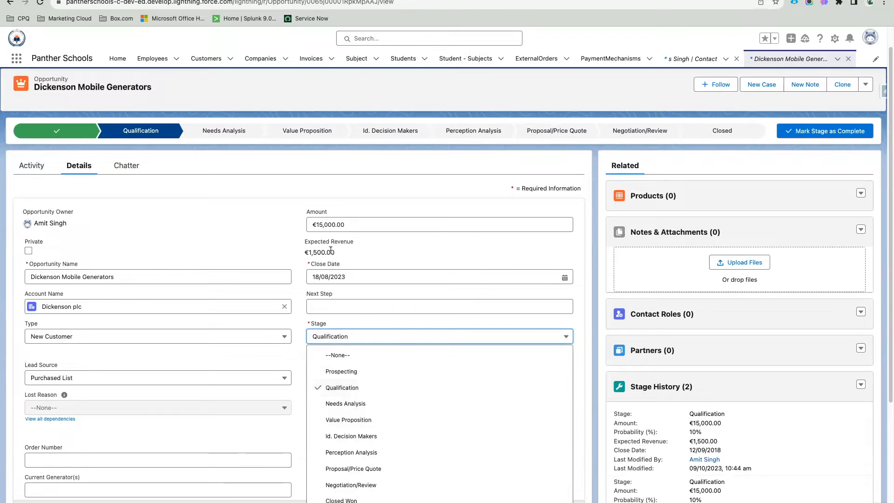
Examine the opportunity's Amount value and Stage options in the edit form, save the record, and recheck the Amount
left_click(330, 225)
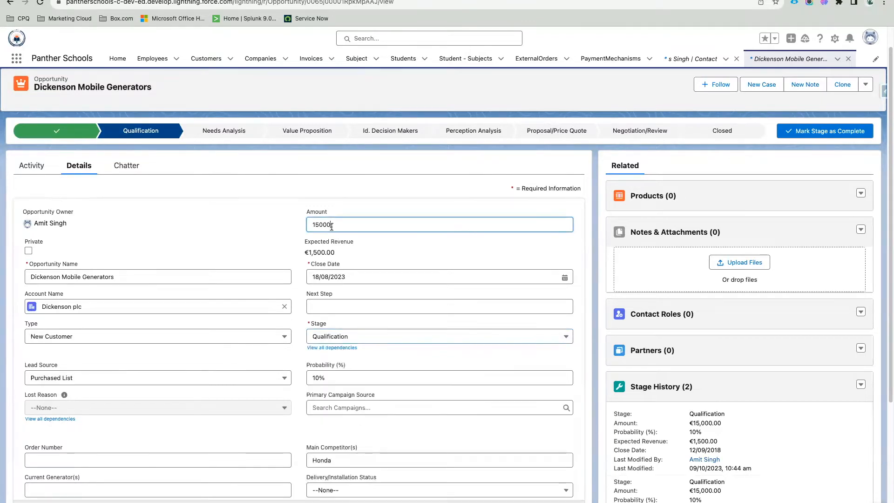
left_click_drag(332, 225, 278, 228)
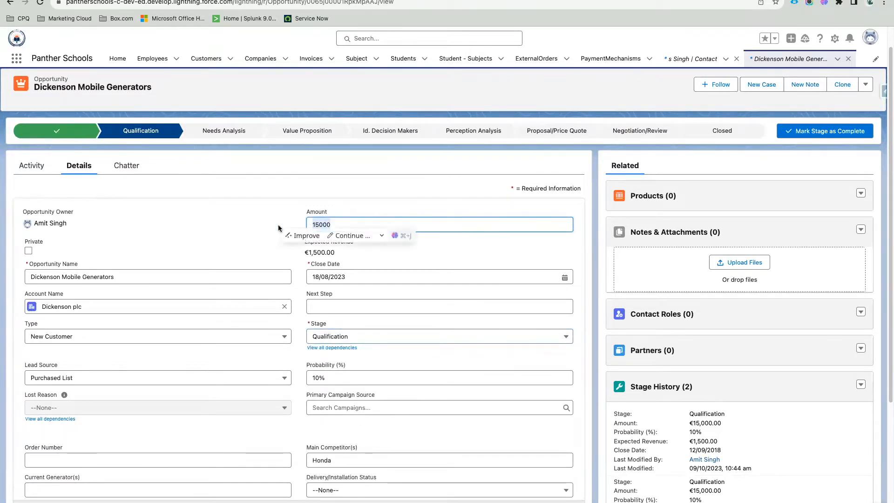
left_click(279, 226)
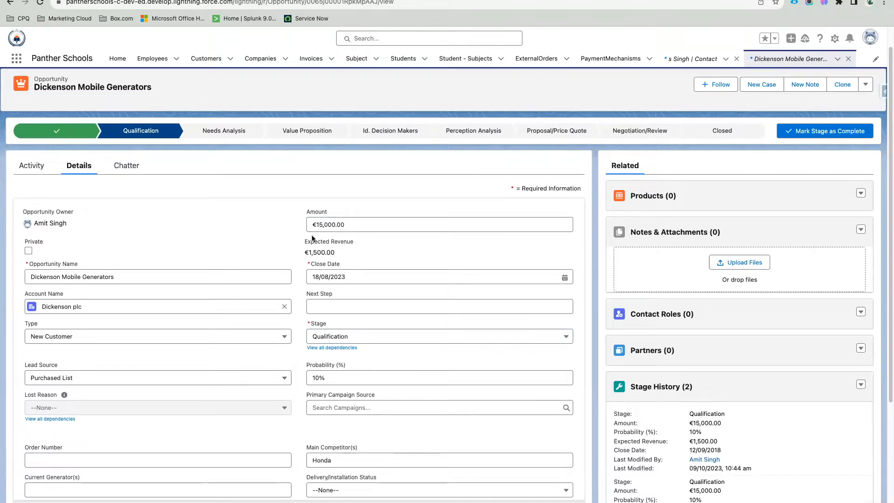
left_click(361, 223)
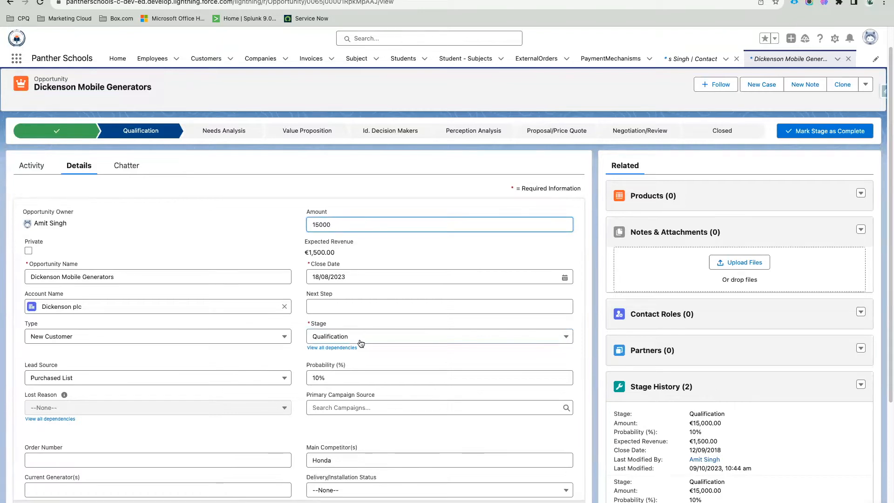
left_click(361, 342)
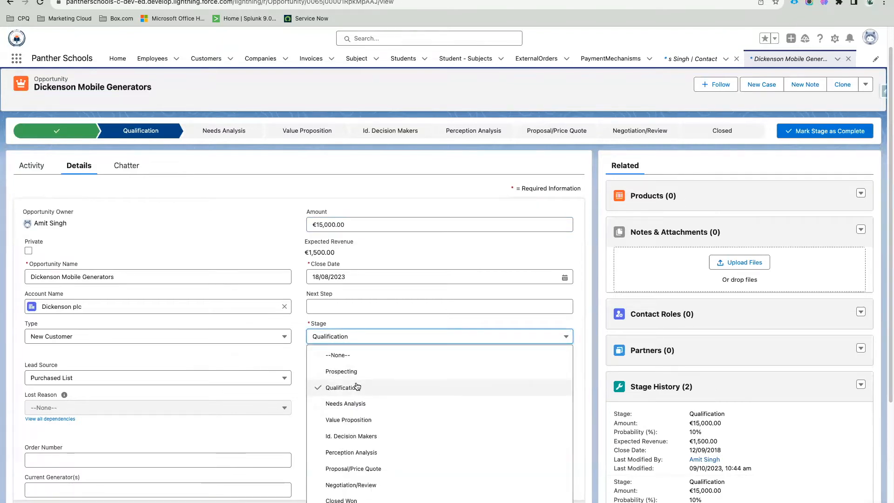
left_click_drag(361, 224, 293, 229)
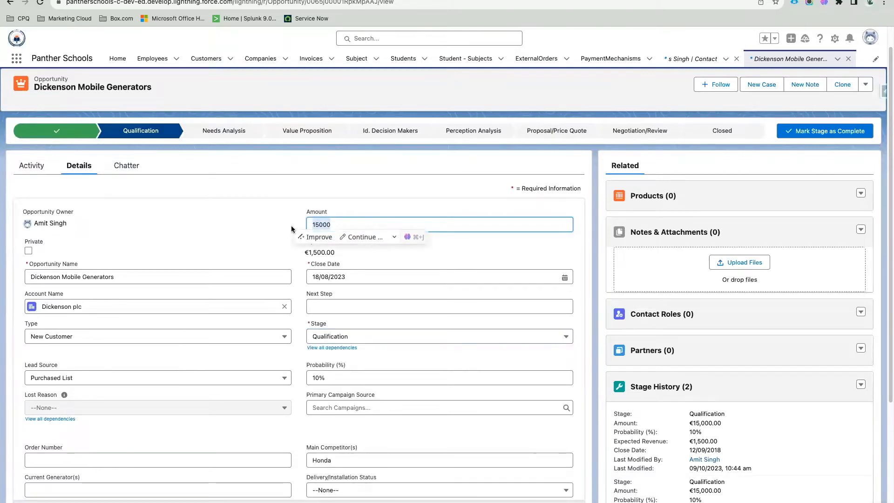
left_click(282, 229)
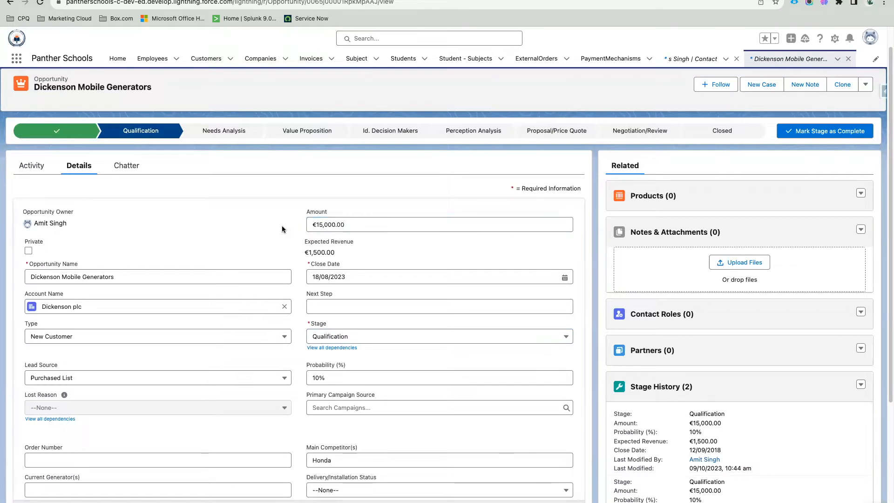
left_click(315, 502)
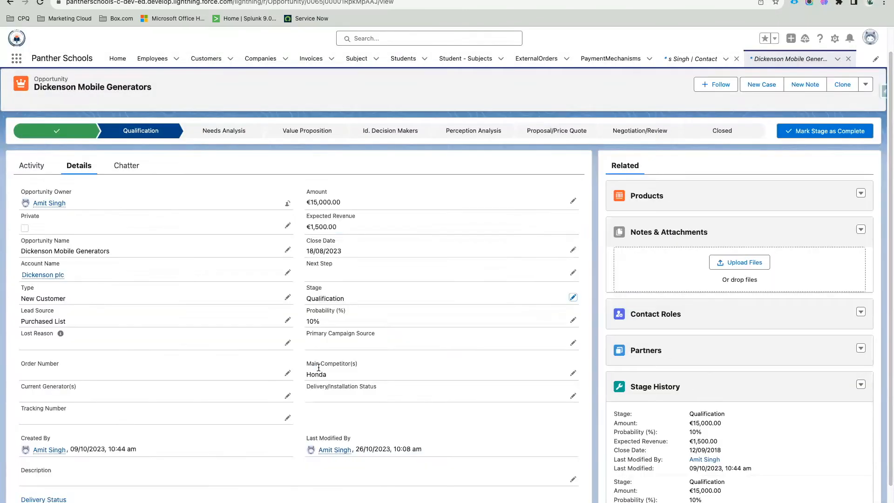
left_click_drag(348, 202, 304, 205)
left_click(304, 205)
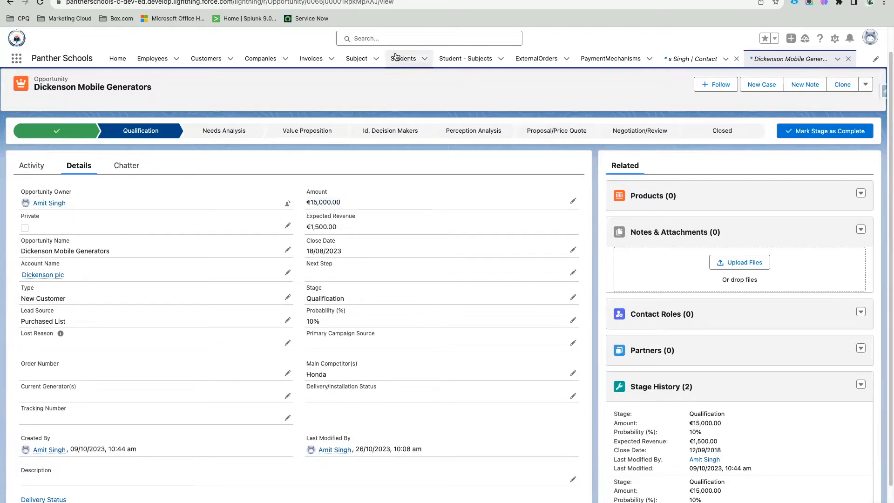
Open the Opportunity object in the Salesforce Object Manager, and view its Fields & Relationships and Validation Rules lists
left_click(186, 0)
left_click(88, 91)
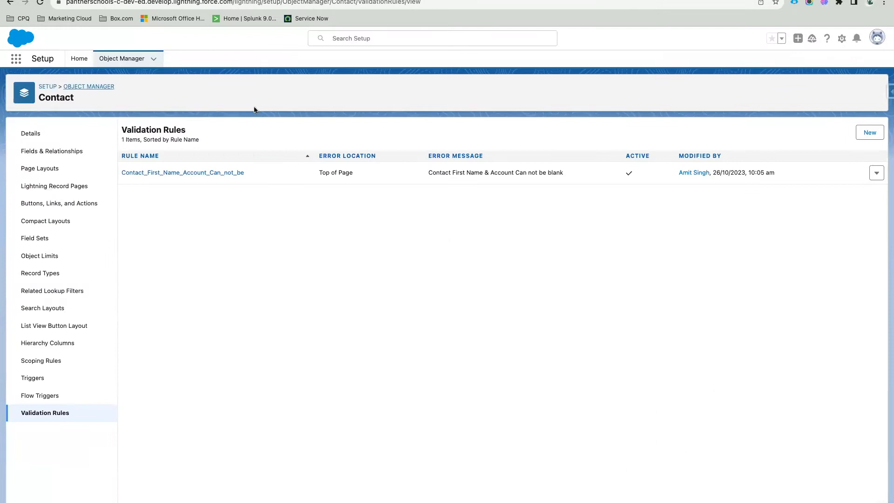
left_click(700, 91)
type("Opportuni")
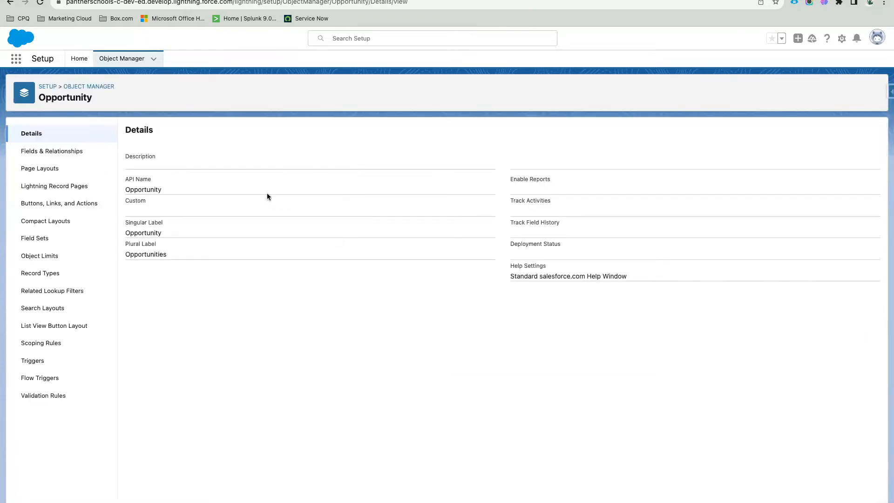
left_click(55, 155)
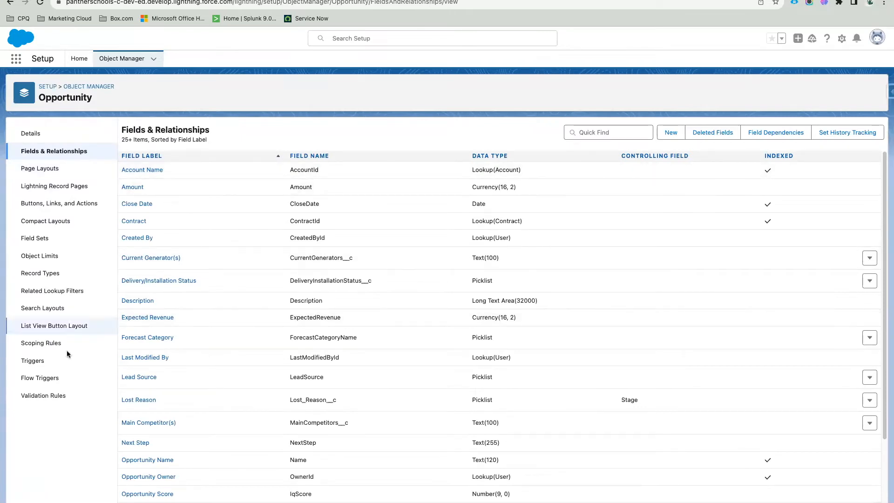
left_click(35, 397)
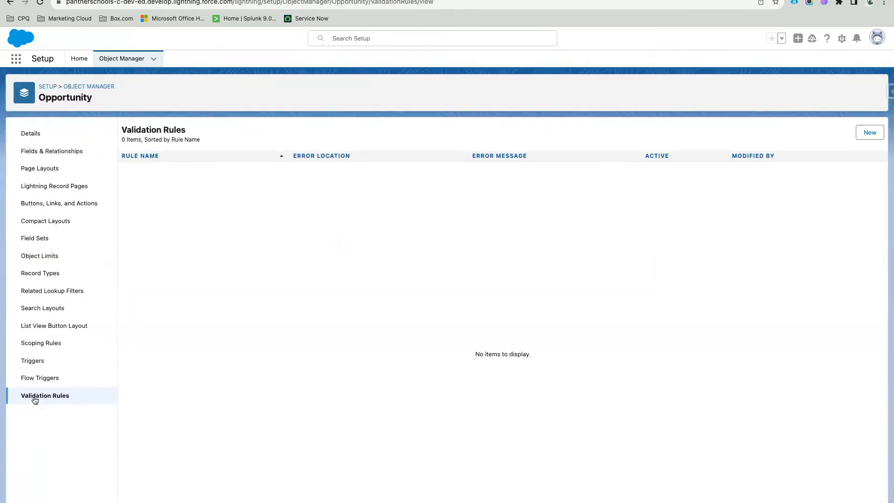
Create a new Opportunity validation rule named Amount_should_be_more_than_15000
left_click(868, 133)
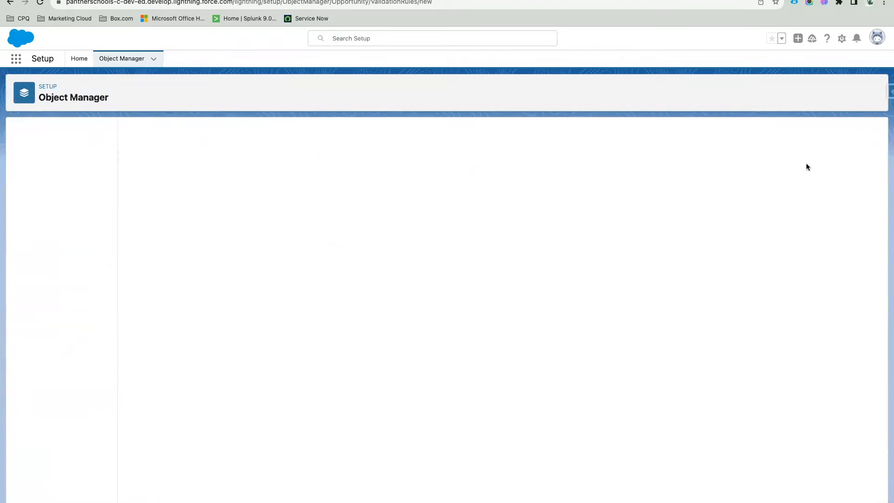
left_click(207, 194)
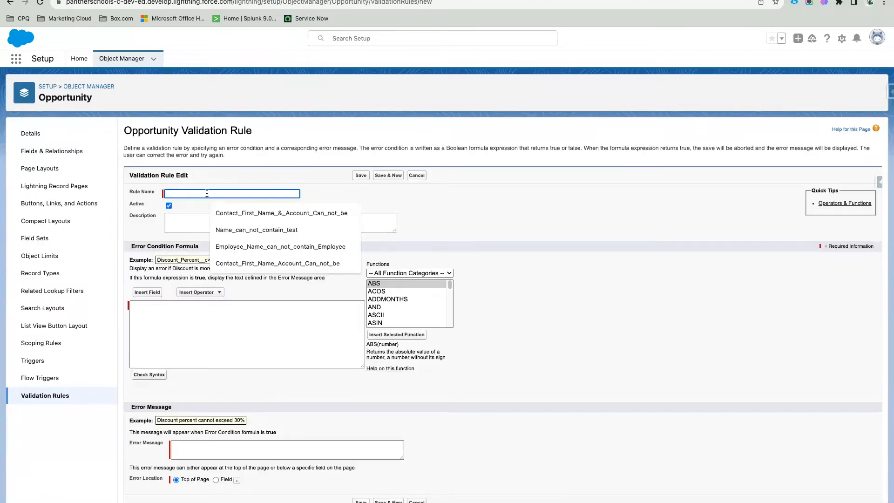
type("Amount shou")
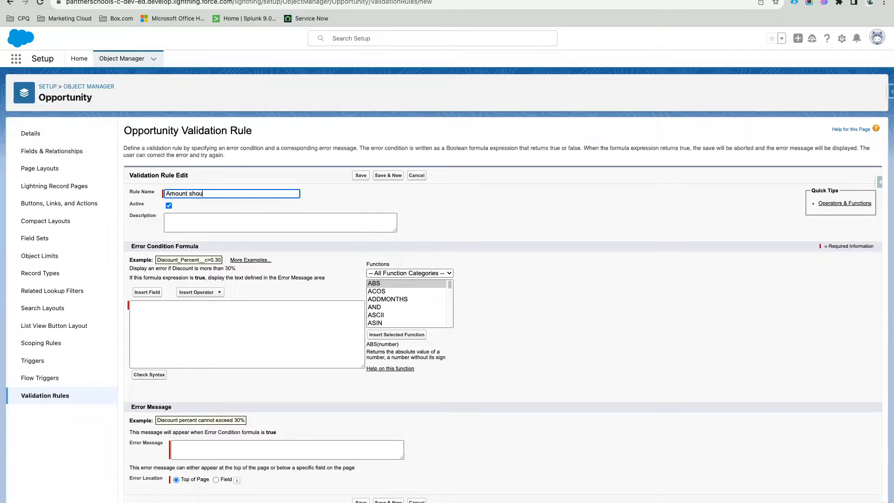
type("ld be more than 15000")
left_click(338, 194)
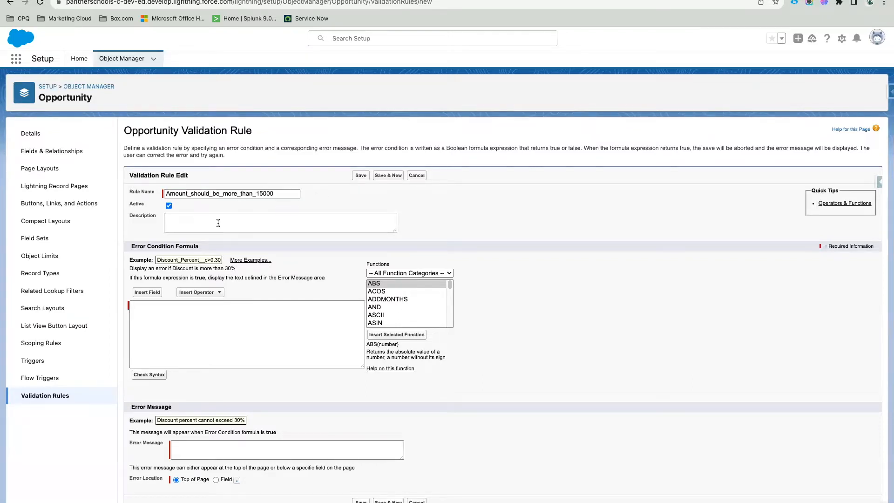
Insert the Opportunity's Stage field (StageName) into the rule's error condition formula
left_click(193, 302)
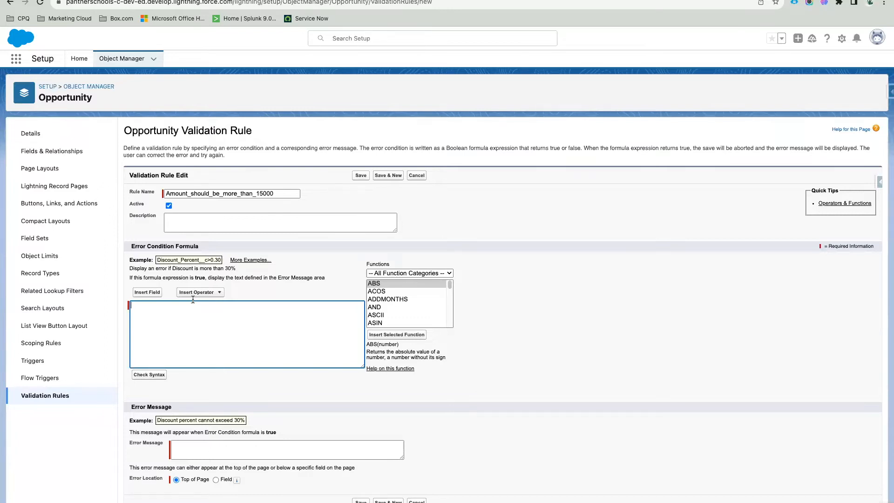
left_click(148, 293)
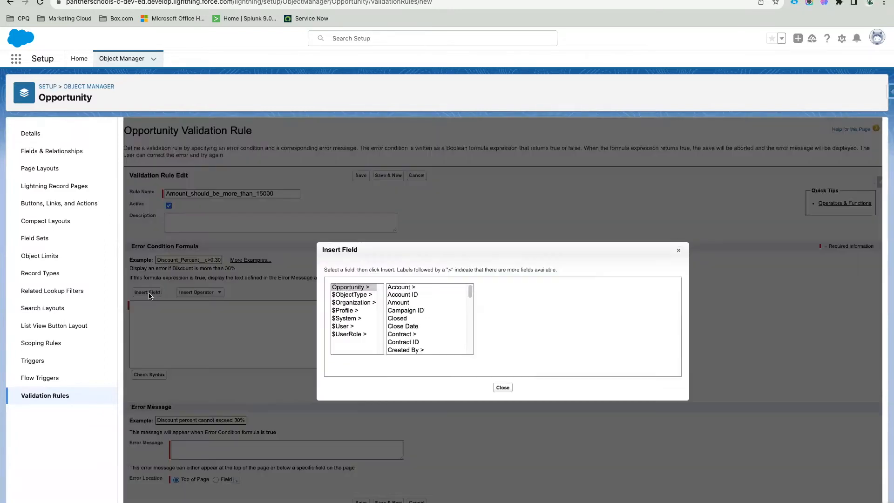
scroll(419, 318, "down", 6)
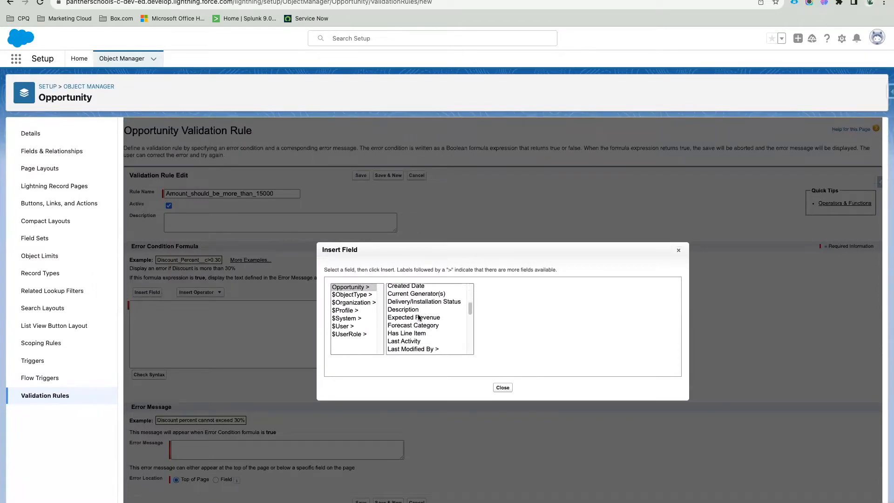
scroll(418, 318, "down", 4)
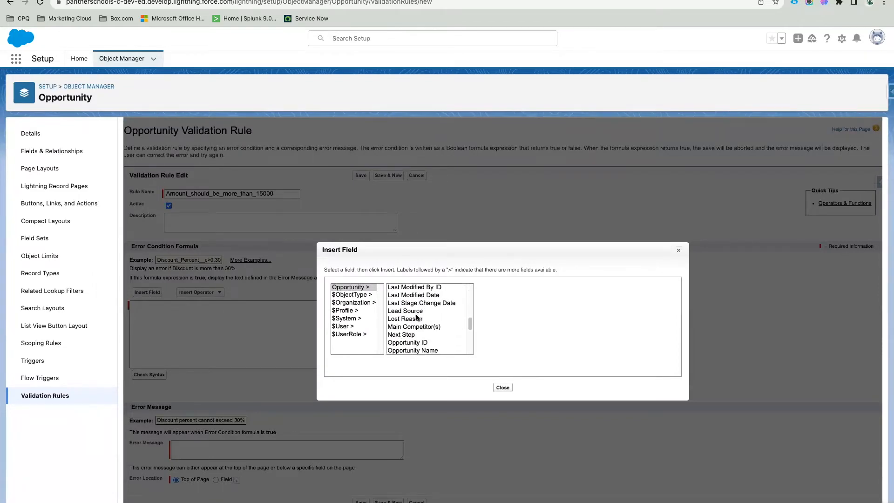
scroll(418, 318, "down", 3)
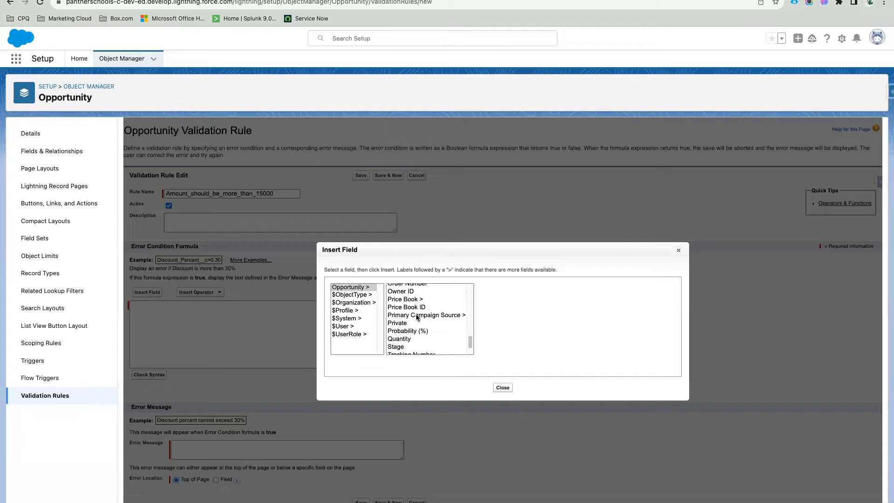
left_click(403, 327)
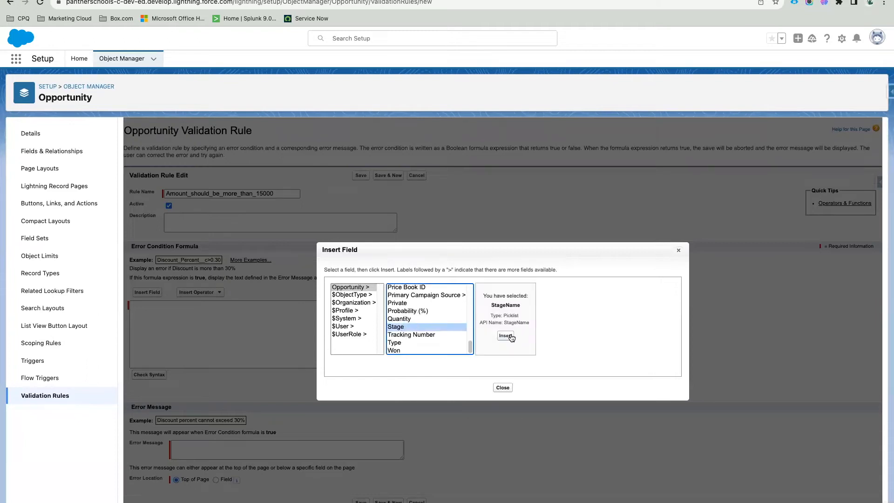
left_click(512, 336)
Complete the error condition formula as TEXT(StageName) == 'Qualification' && Amount <=15000, and review its terms
double_click(142, 306)
key("ctrl+c")
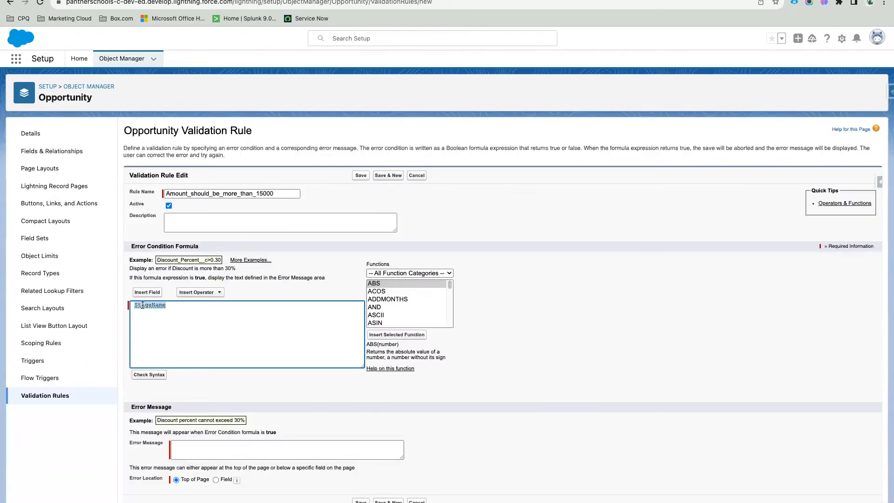
key("BackSpace")
type("TEXT(")
key("ctrl+v")
type(") == 'Qualification")
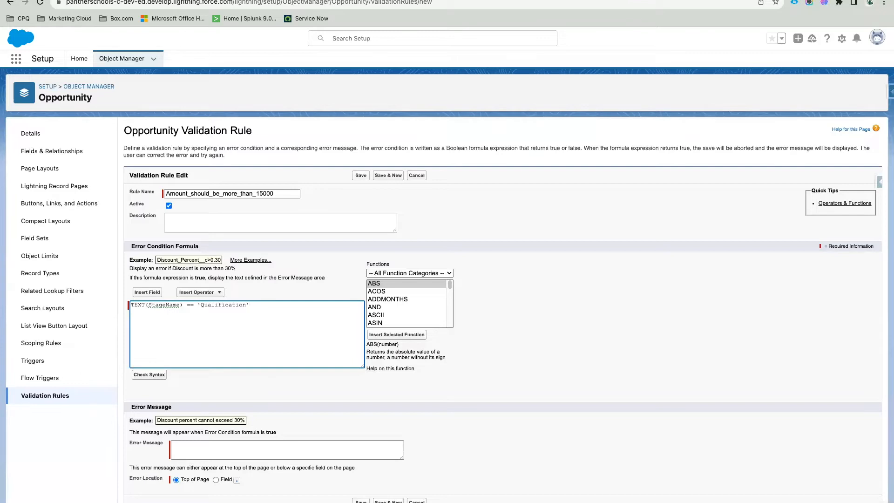
type("&& Amount <=15000")
double_click(239, 305)
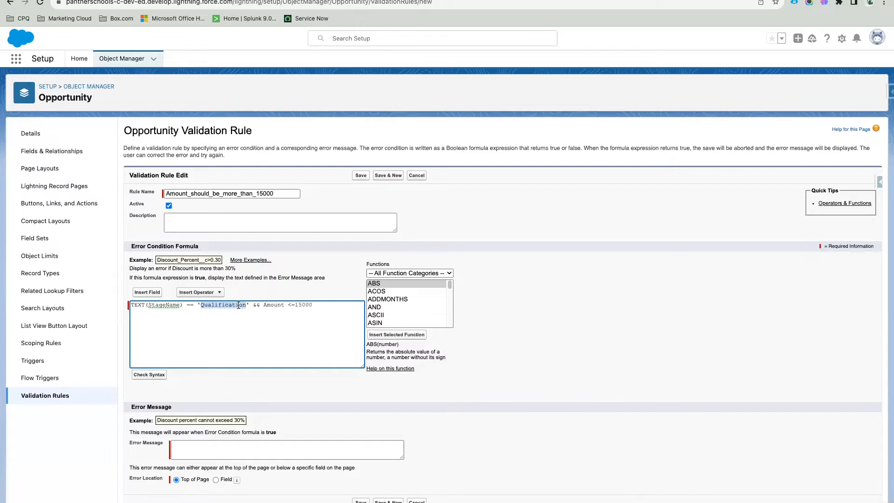
double_click(272, 305)
left_click_drag(316, 305, 297, 305)
Set the error message to "The amount should be more than 15K if the stage is Qualification!" and its location to the Amount field
left_click(201, 450)
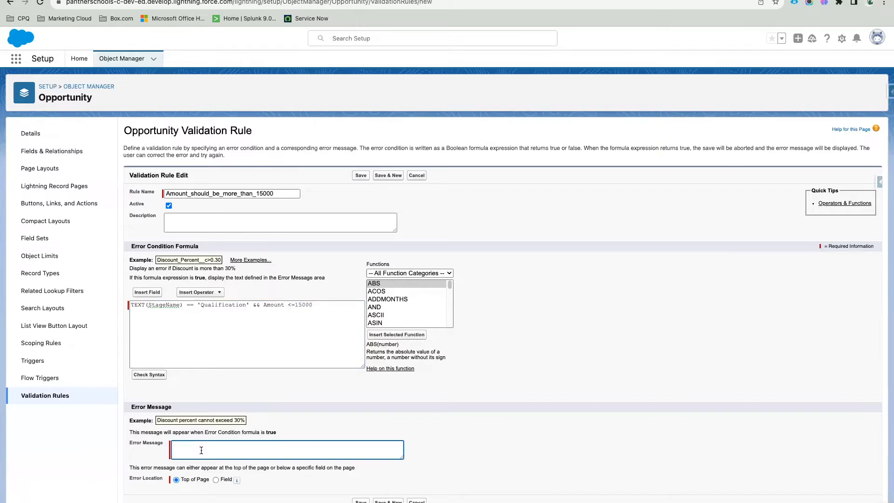
type("The amount should be more than 15K if the stage is Qualifica")
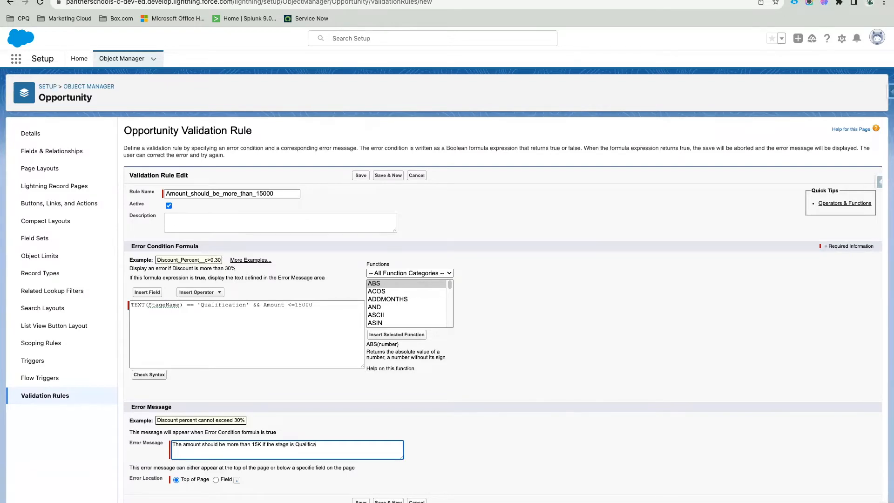
type("tion!")
left_click(307, 433)
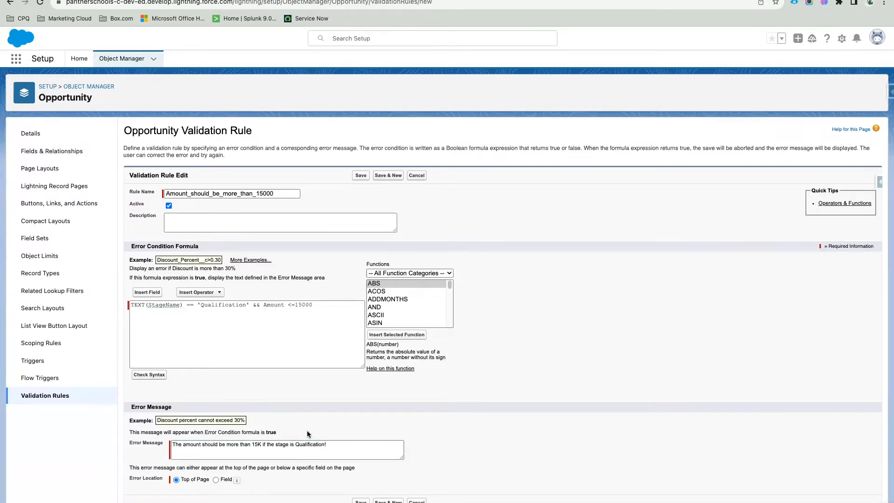
left_click(216, 479)
left_click(272, 482)
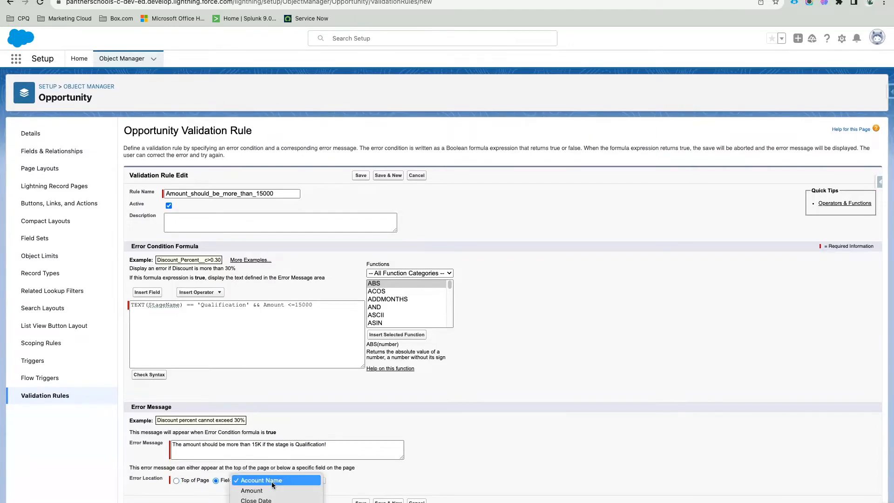
left_click(254, 491)
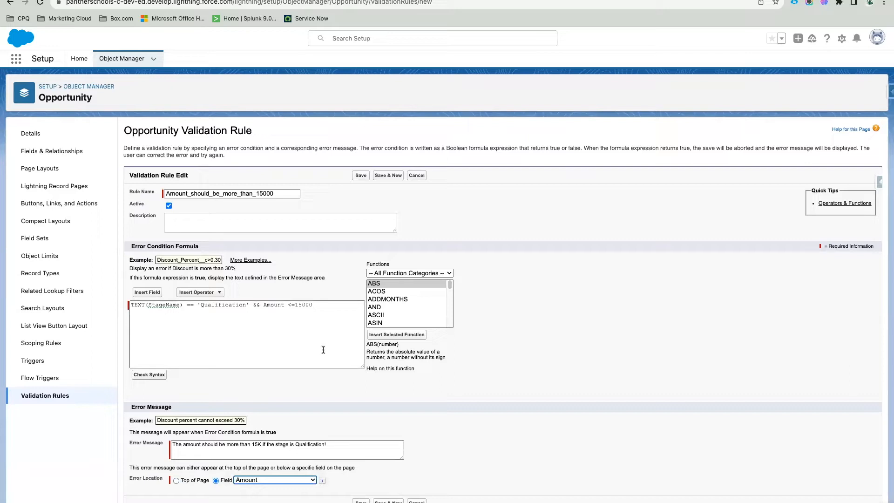
Review the TEXT(StageName) term, save the Opportunity validation rule, and reopen it for editing
left_click(316, 307)
key("super+a")
left_click(211, 307)
left_click_drag(183, 305, 133, 300)
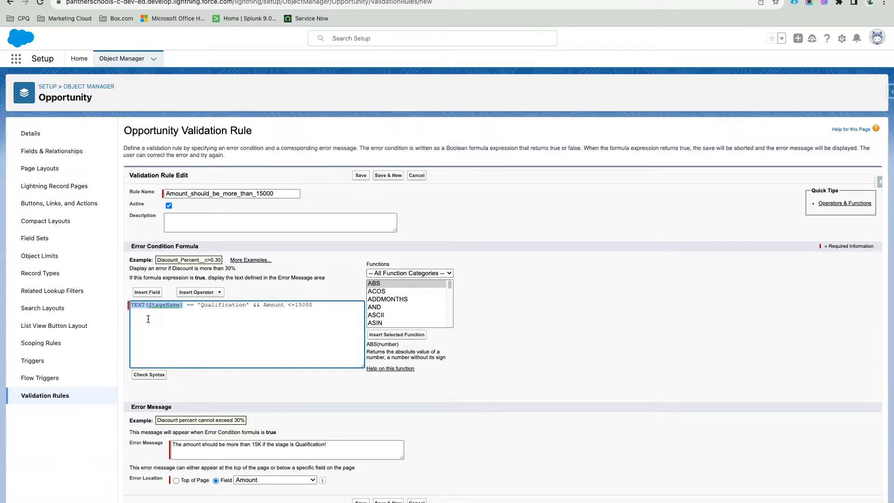
left_click(362, 500)
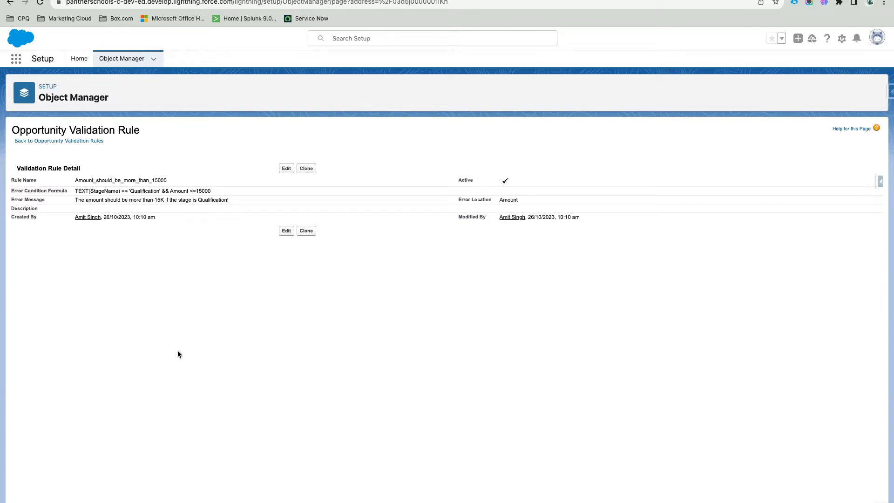
left_click(286, 168)
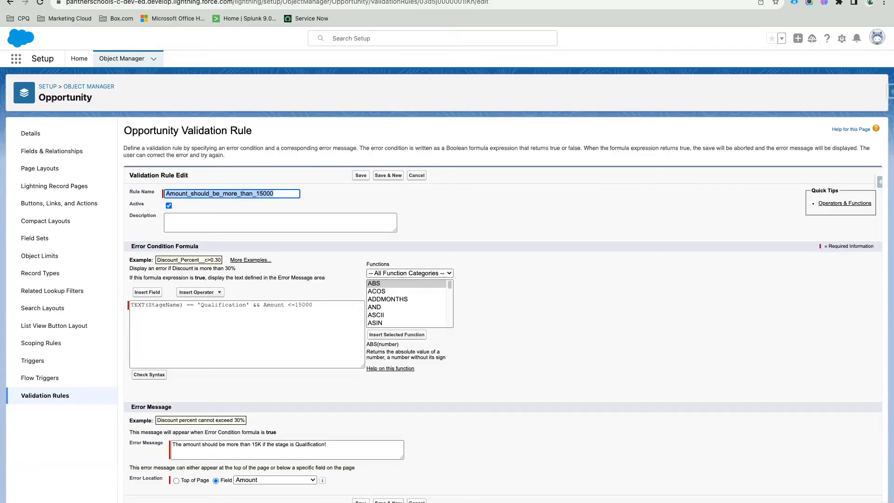
Try to save the Dickenson Mobile Generators opportunity with Amount 15000 at the Qualification stage, and go to the flagged Amount field
left_click(261, 0)
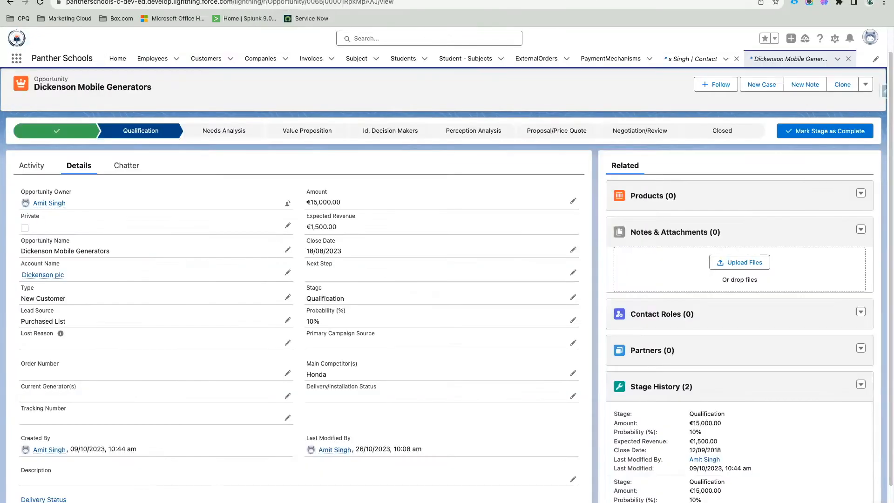
left_click(573, 203)
scroll(390, 287, "down", 3)
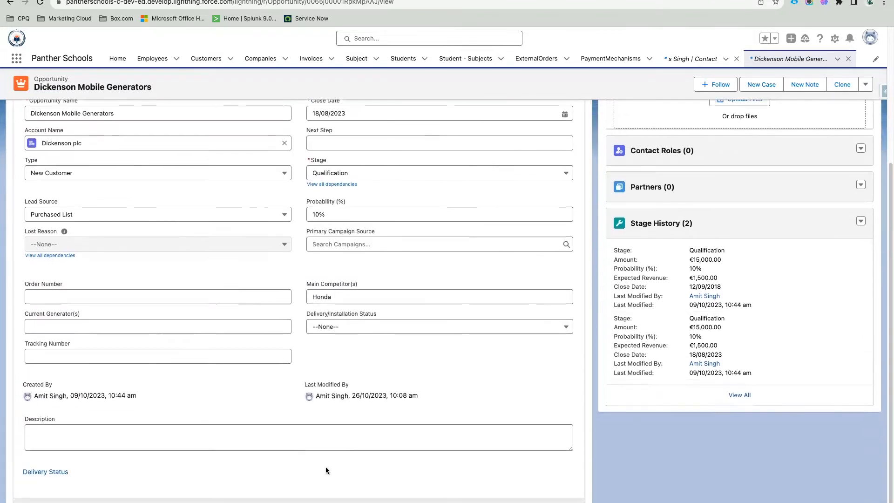
left_click(319, 502)
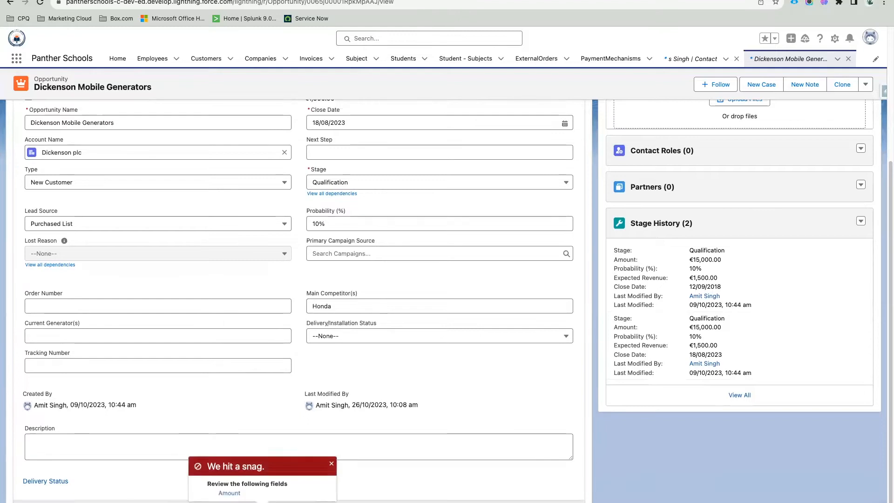
left_click(228, 493)
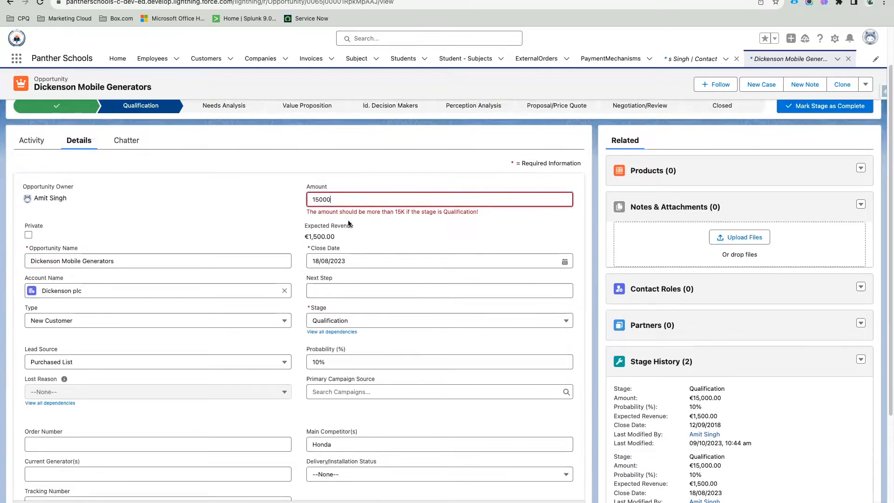
Set the opportunity's Amount to 15001 and save the record
key("BackSpace")
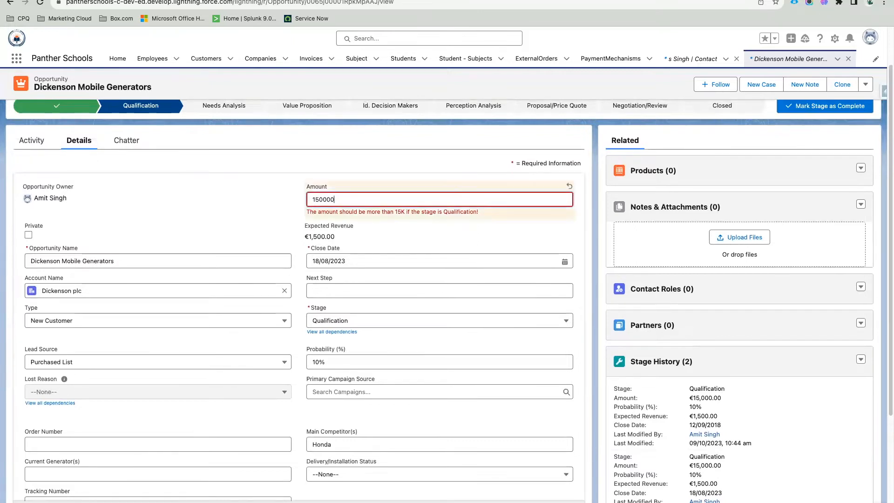
type("1")
key("Return")
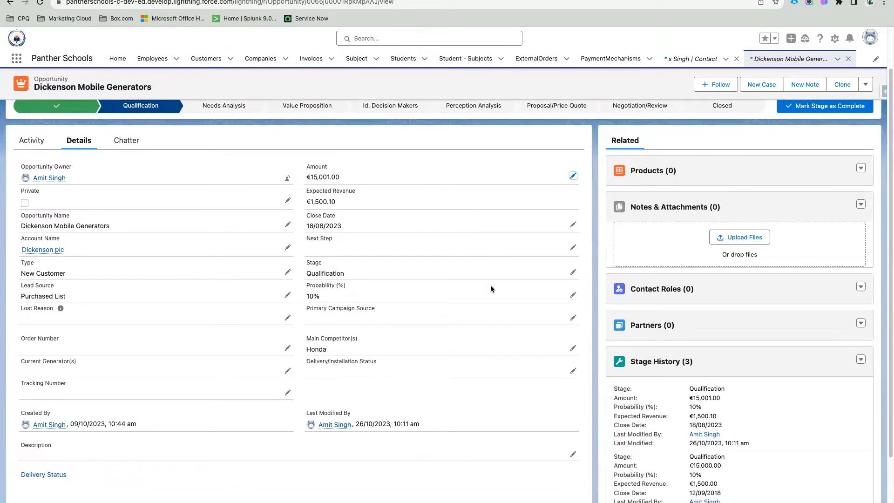
Set the opportunity's Amount to 15000 and its Stage to Needs Analysis, save the record, and check the saved Amount
left_click(574, 176)
key("BackSpace")
type("0")
left_click(368, 312)
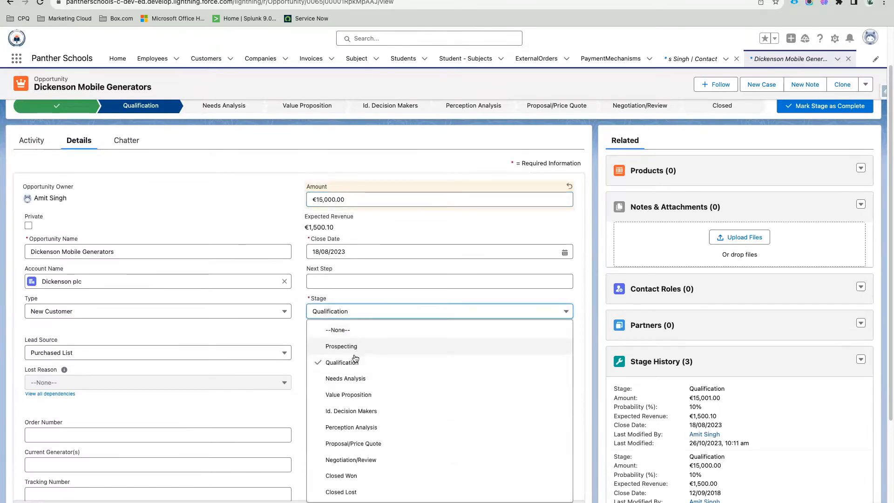
left_click(356, 376)
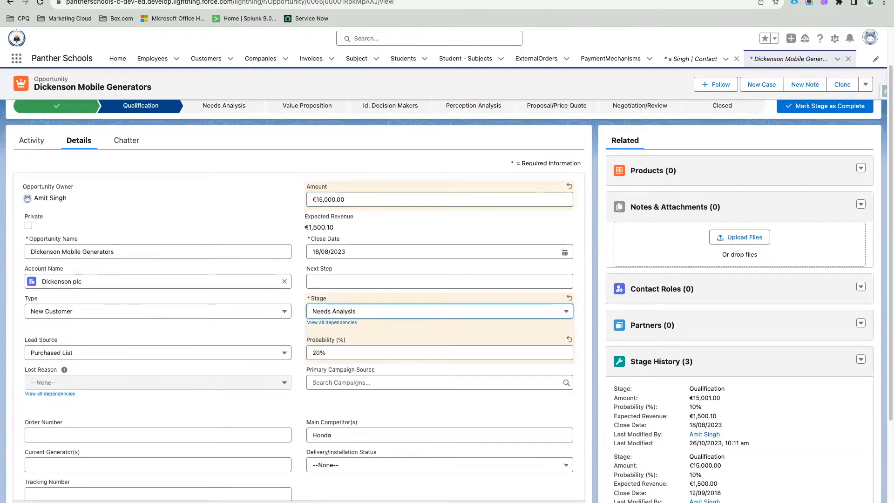
left_click(313, 502)
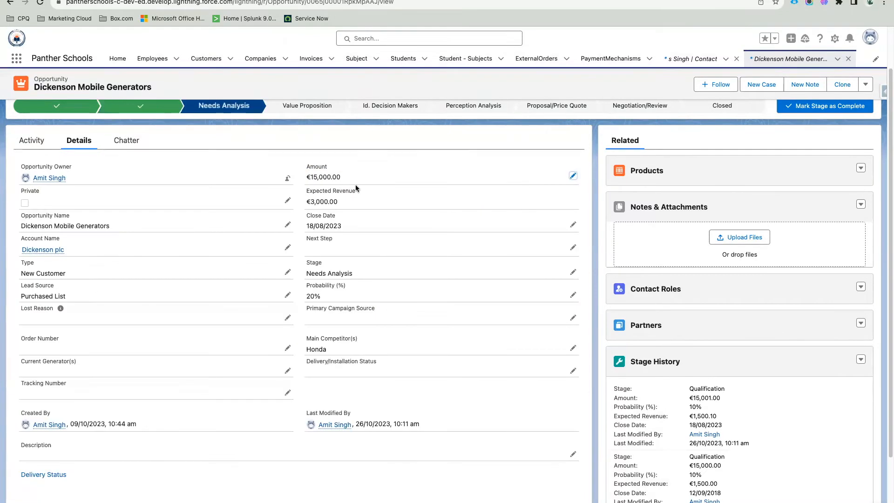
left_click_drag(348, 179, 305, 178)
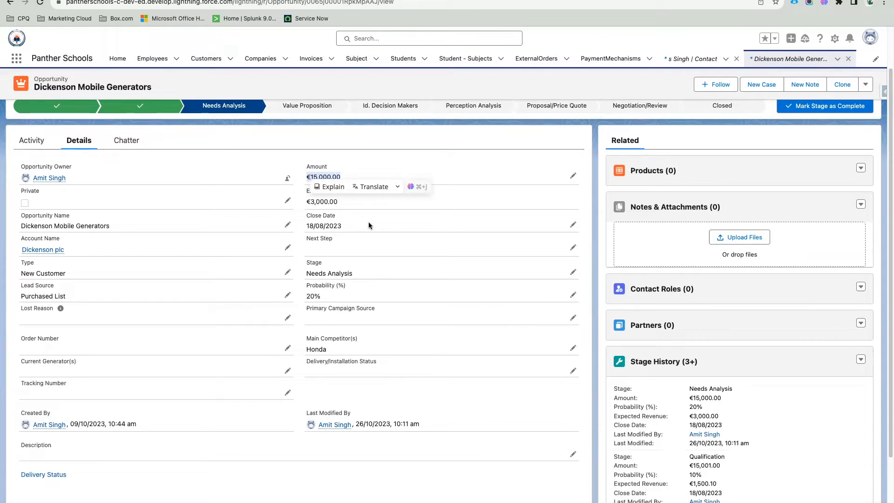
left_click(341, 147)
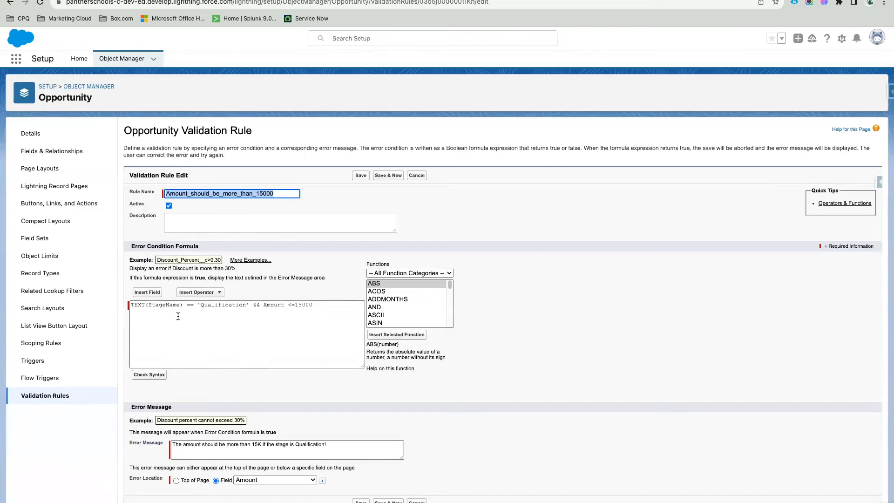
Copy the rule's complete error condition formula into the Quip agenda as a bullet under ISPICKVAL, followed by an empty bullet
left_click(180, 316)
left_click_drag(250, 304, 132, 301)
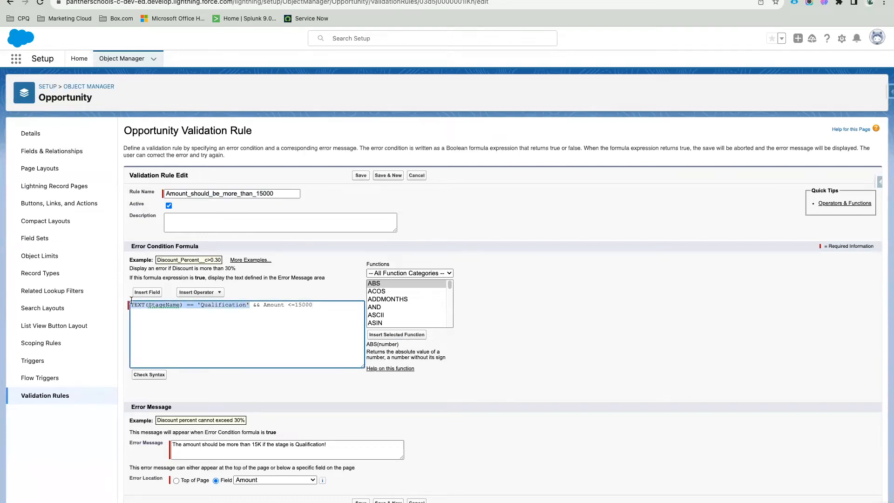
left_click(172, 327)
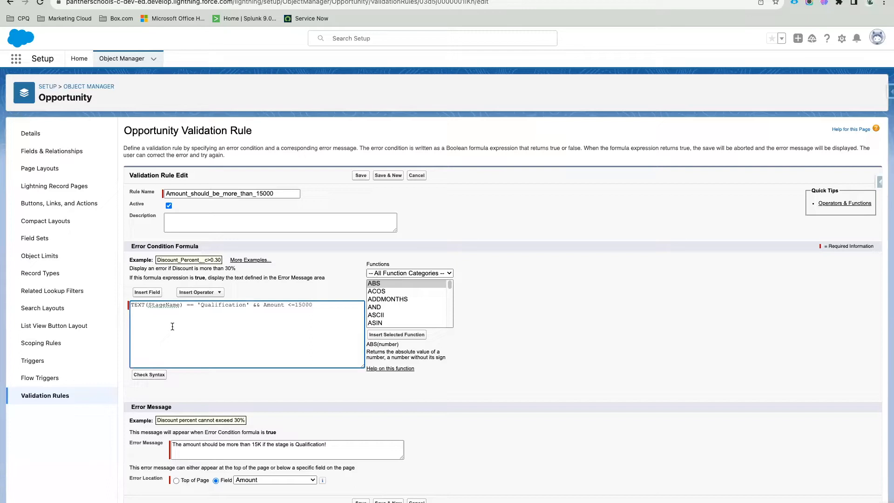
key("super+a")
key("ctrl+c")
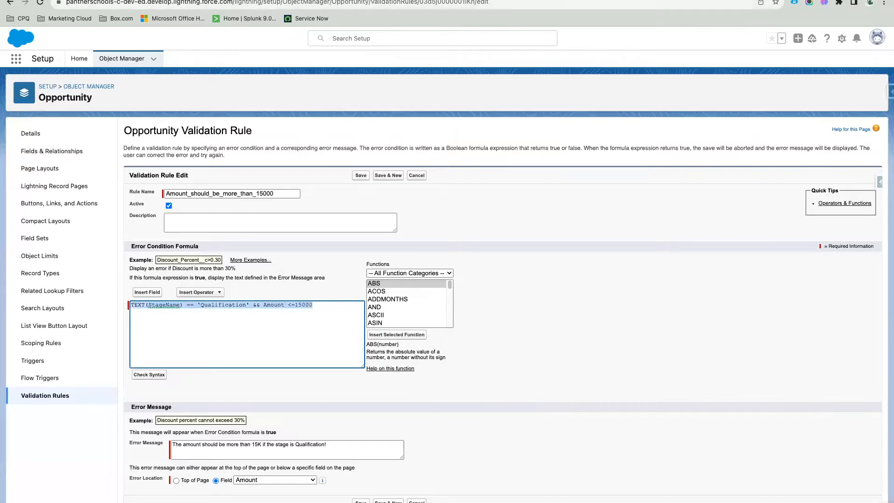
left_click(203, 0)
left_click(343, 384)
key("Return")
key("ctrl+v")
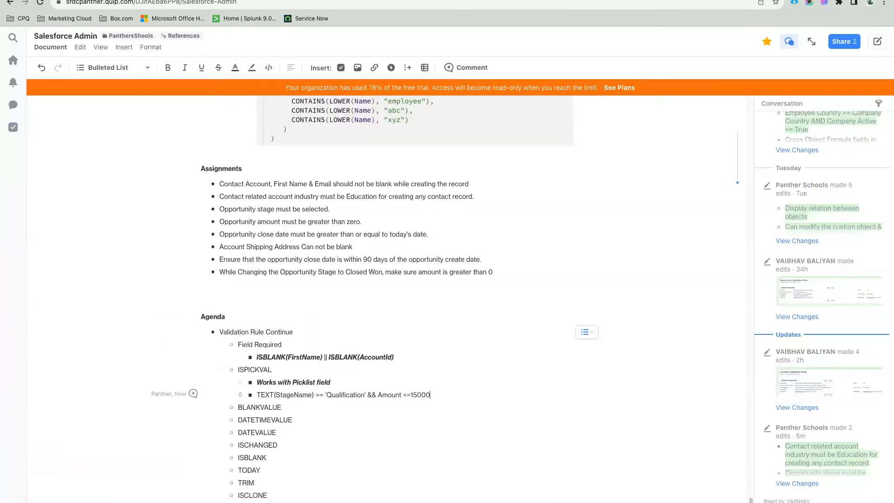
key("Return")
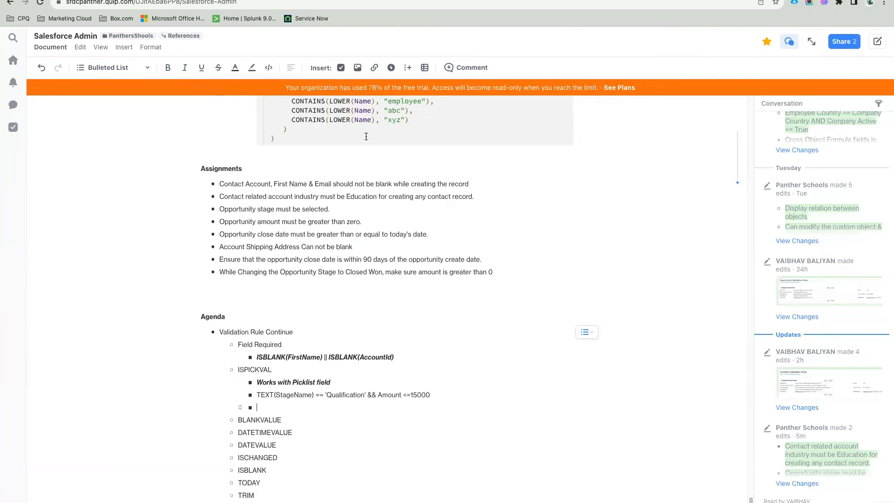
Return to the Opportunity validation rule in Salesforce, select the ISPICKVAL function, and open its help article
left_click(406, 0)
left_click(250, 320)
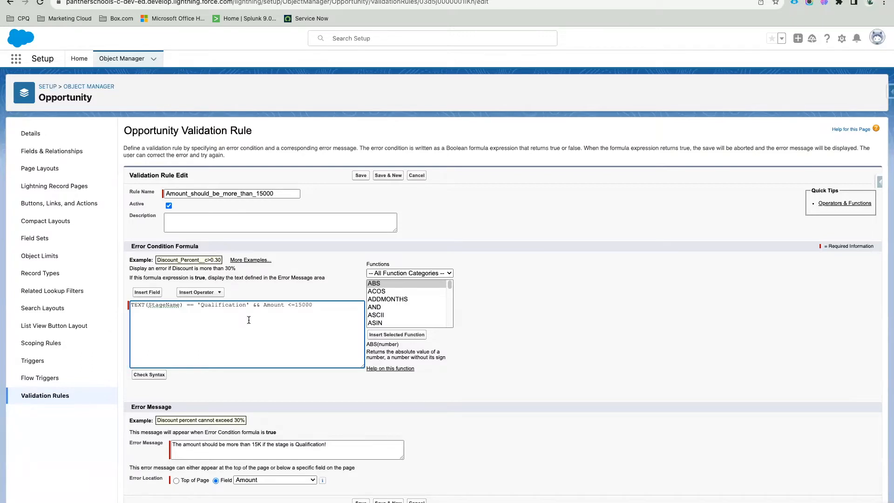
double_click(168, 304)
left_click(322, 307)
left_click(381, 286)
key("i")
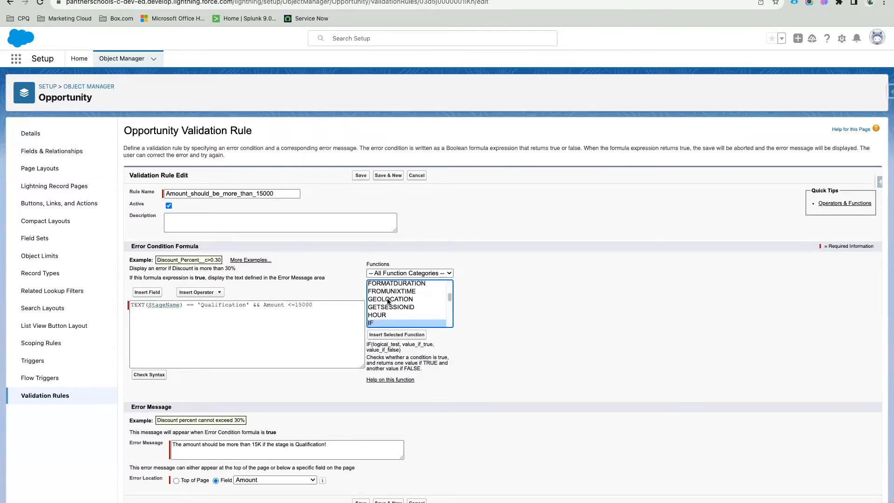
scroll(387, 302, "down", 1)
scroll(388, 302, "down", 3)
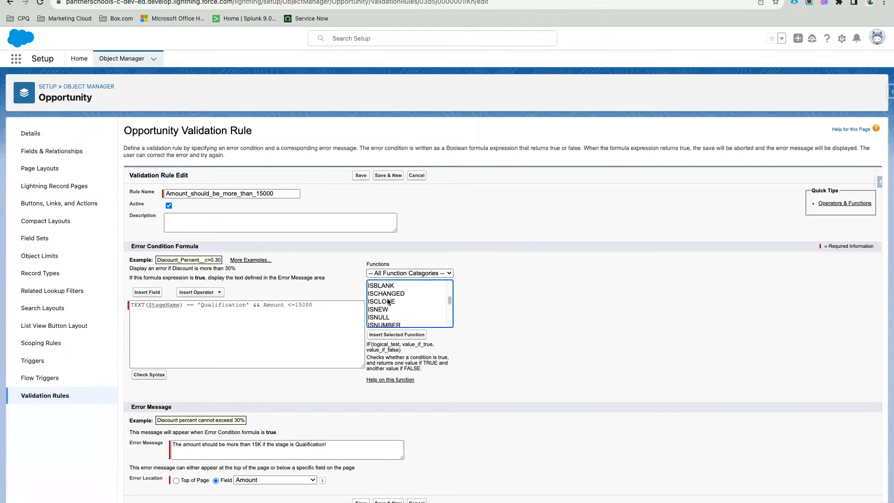
scroll(387, 302, "down", 2)
left_click(404, 304)
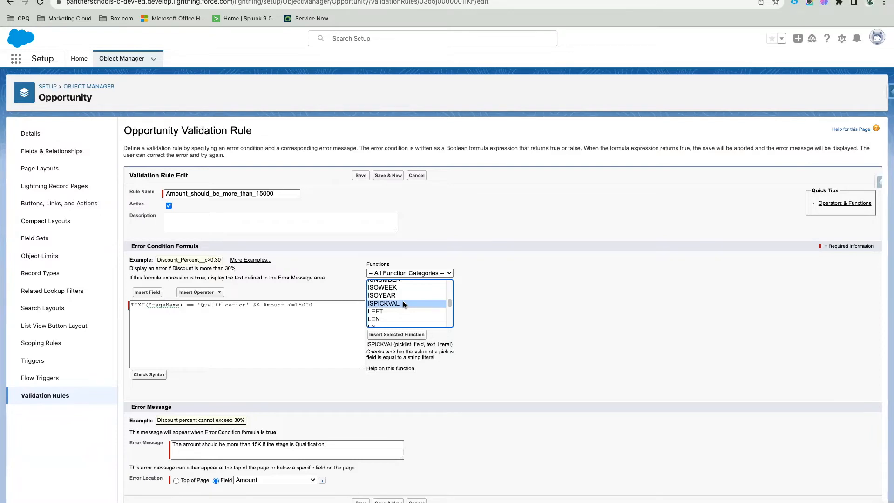
left_click(386, 369)
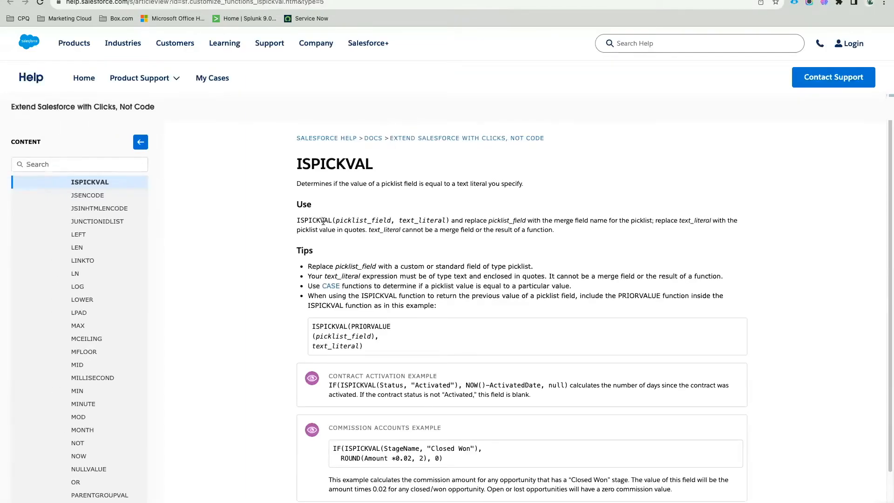
Examine the ISPICKVAL syntax in the help article, focusing on the picklist_field and text_literal arguments
scroll(323, 221, "up", 5)
scroll(324, 221, "right", 2)
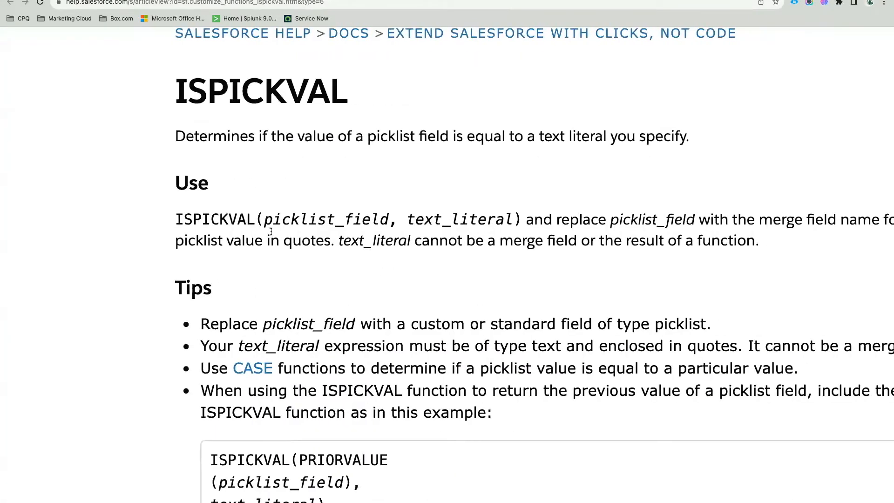
double_click(230, 219)
left_click(312, 219)
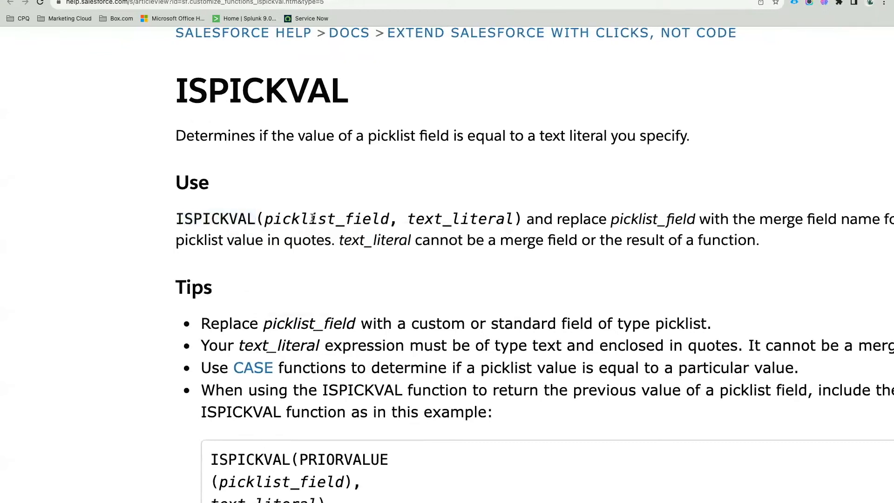
double_click(313, 219)
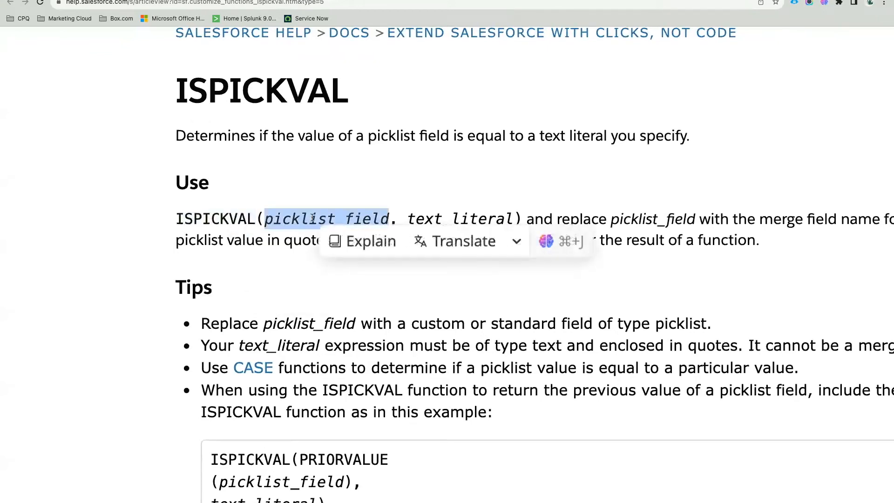
left_click(355, 198)
left_click_drag(408, 218, 511, 221)
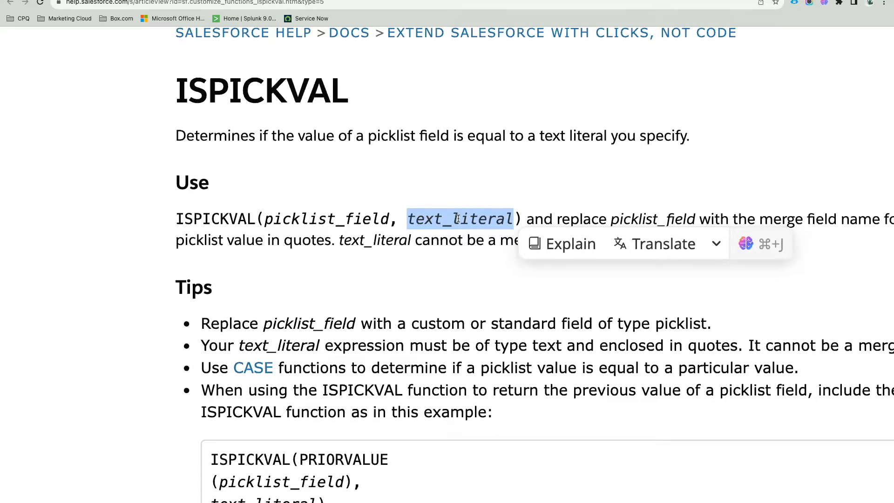
key("super+minus")
key("super+minus")
key("super+minus")
key("super+minus")
key("super+minus")
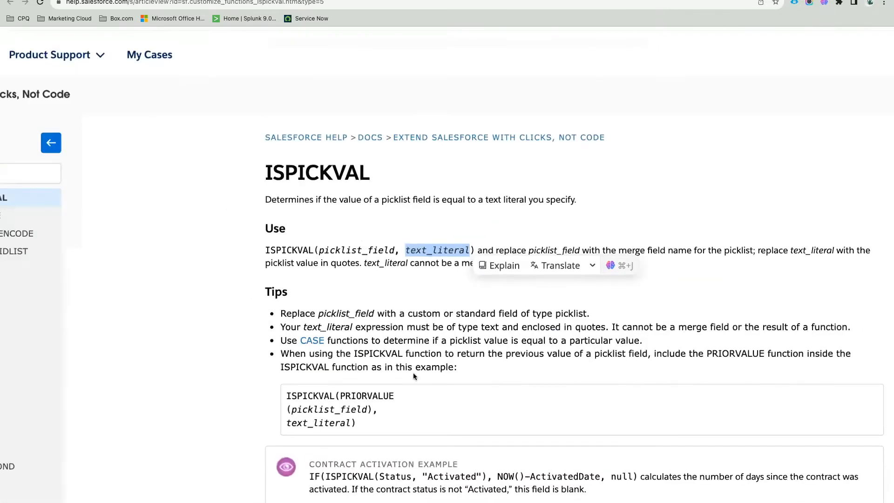
Examine the article's ISPICKVAL examples, focusing on the Contract Activation formula's Status condition and NOW()-ActivatedDate expression
scroll(414, 373, "down", 3)
key("super+minus")
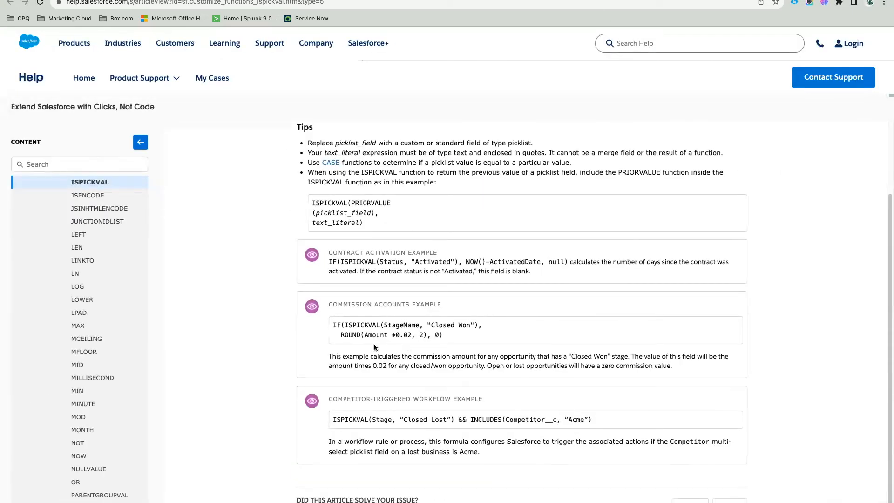
scroll(373, 345, "down", 2)
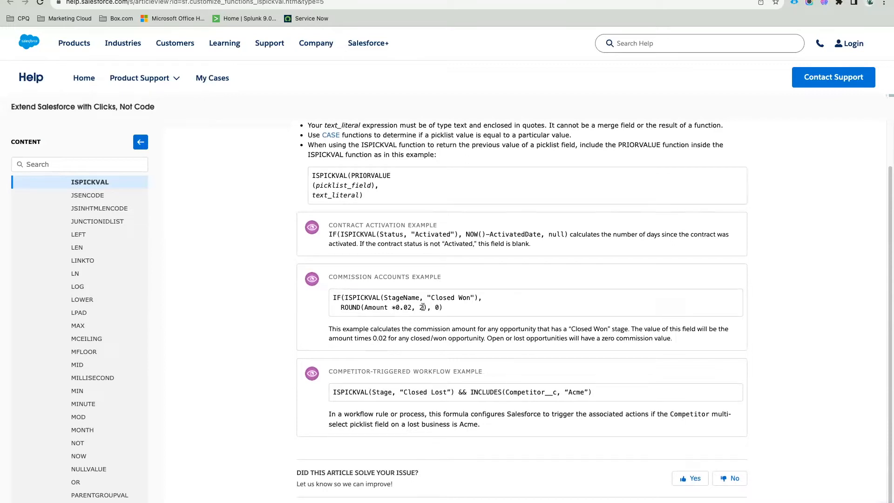
mouse_move(345, 297)
left_mouse_down()
mouse_move(439, 299)
mouse_move(331, 300)
left_mouse_up()
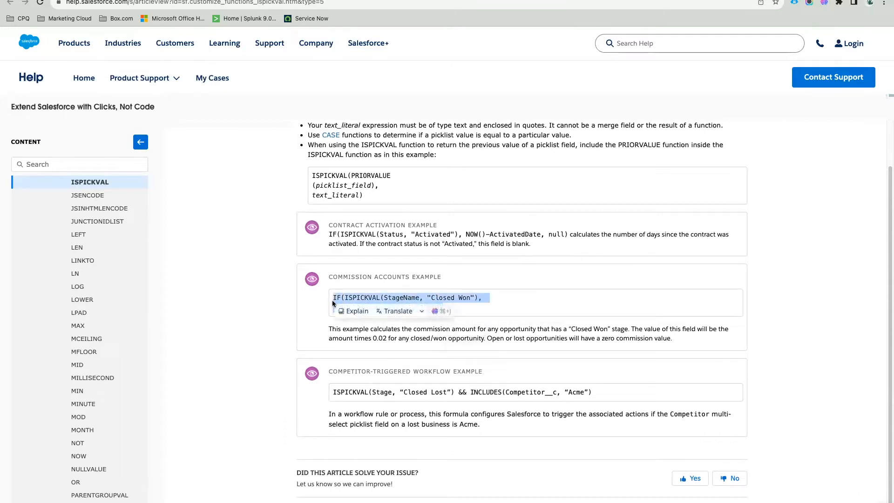
left_click(392, 282)
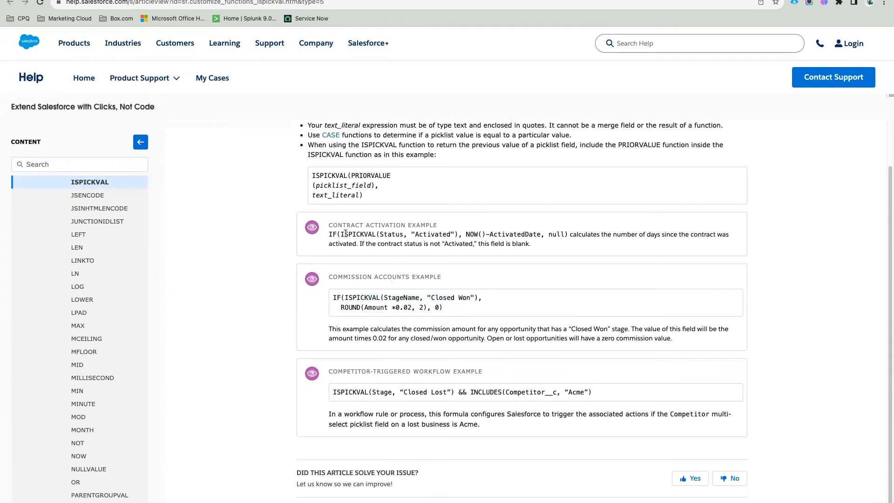
double_click(385, 234)
double_click(421, 233)
left_click(394, 233)
left_click_drag(340, 234, 461, 234)
left_click_drag(466, 233, 539, 233)
left_click(548, 224)
Examine the Commission Accounts example's "Closed Won" value and its ROUND(Amount *0.02, 2) calculation
left_click_drag(430, 298, 470, 299)
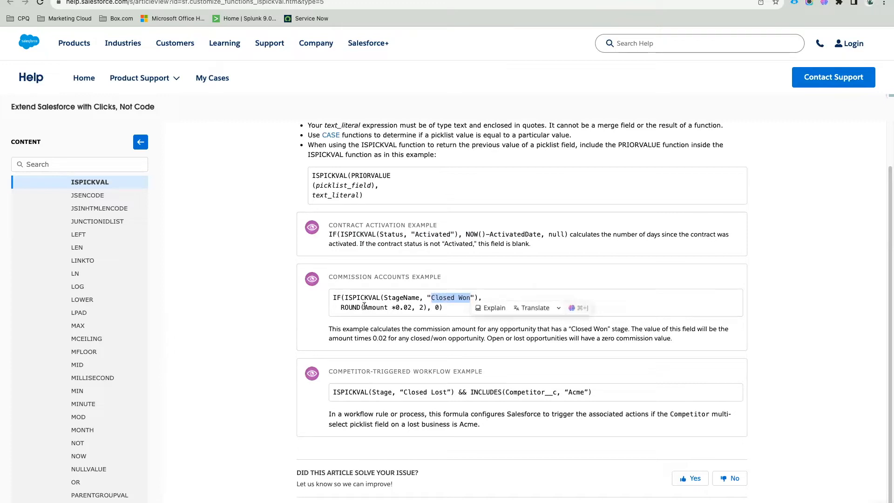
left_click(364, 307)
double_click(404, 307)
left_click(403, 307)
double_click(344, 307)
left_click(347, 307)
left_click_drag(422, 307, 365, 308)
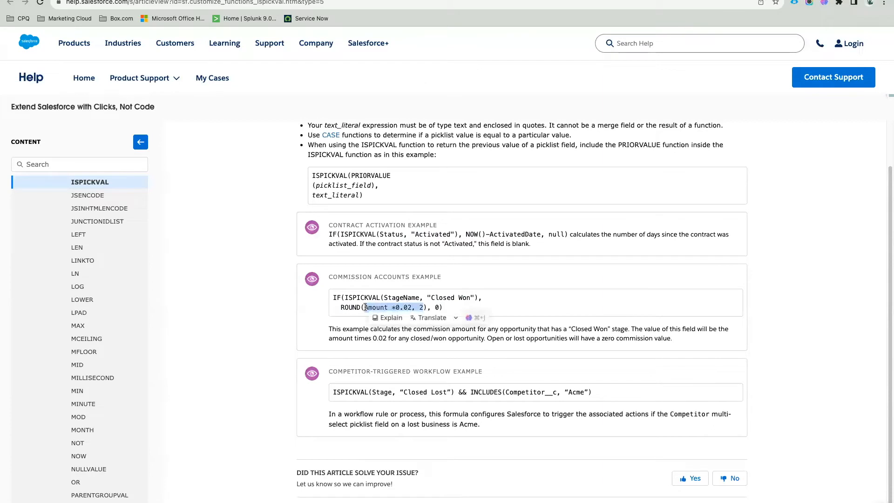
Examine the Commission Accounts example's ROUND expression and zero fallback, and the Competitor-Triggered Workflow example
left_click(367, 307)
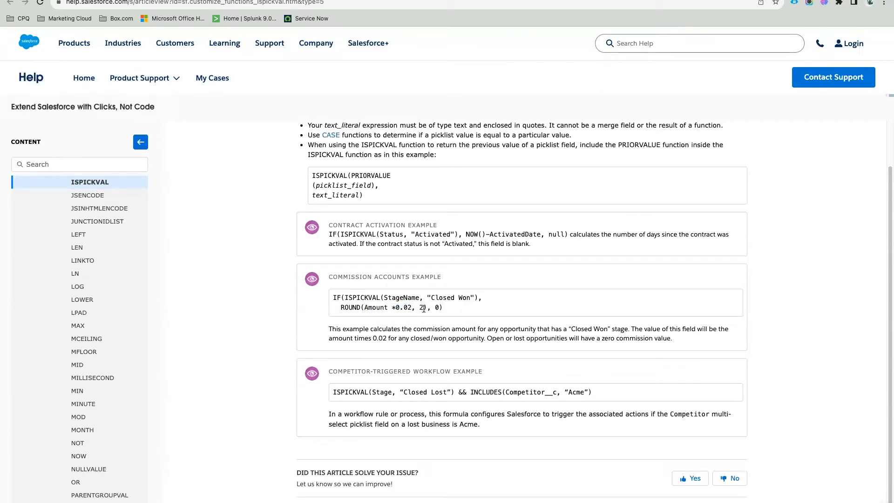
left_click_drag(427, 308, 341, 308)
left_click(436, 307)
scroll(475, 294, "down", 3)
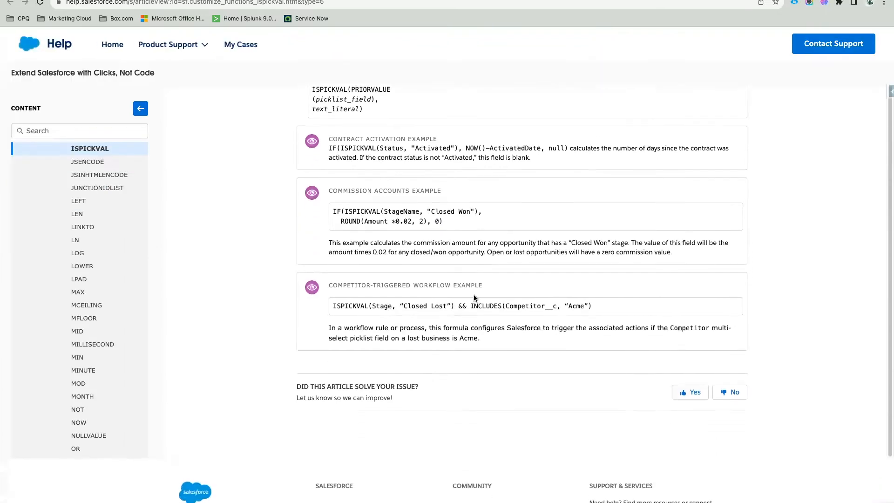
scroll(475, 298, "up", 5)
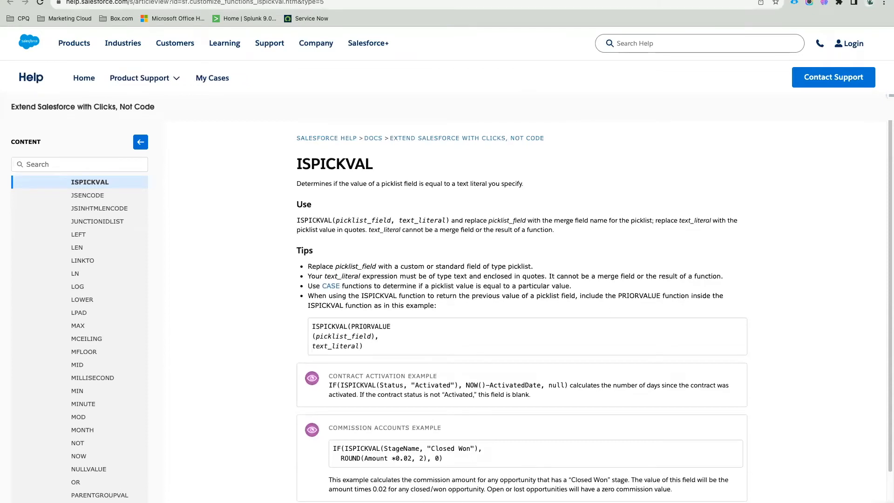
Return to the Opportunity validation rule and insert the ISPICKVAL function on its own line below the existing formula, without a leading space
left_click(482, 0)
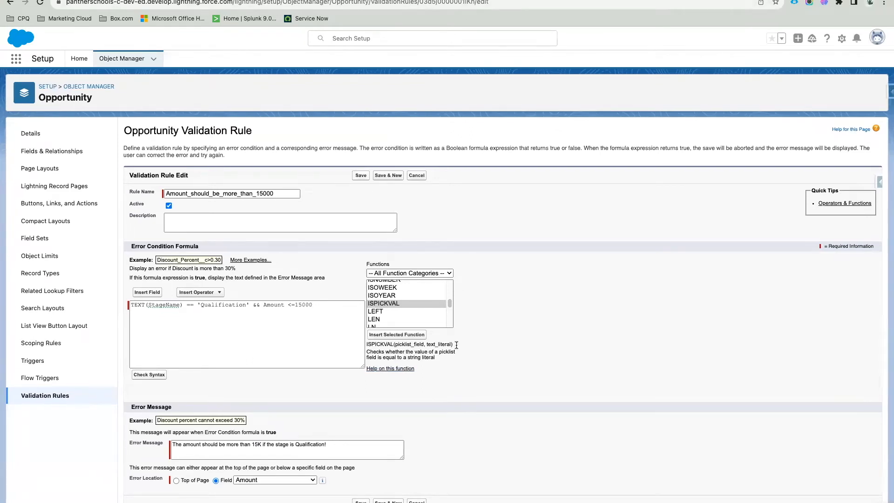
left_click(322, 305)
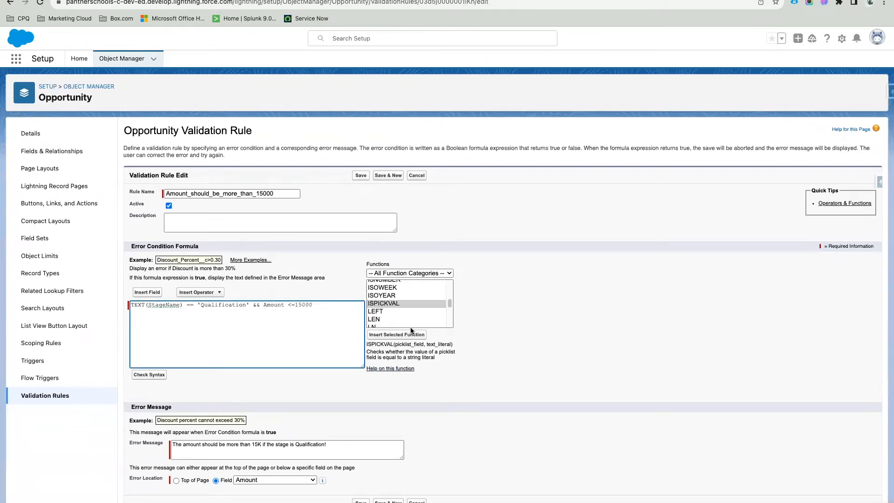
double_click(384, 304)
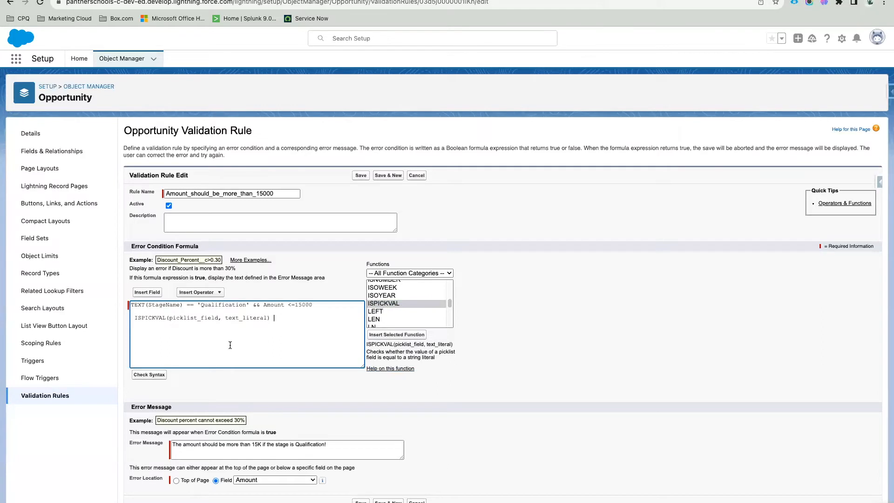
left_click(610, 276)
scroll(613, 270, "up", 5)
scroll(613, 270, "left", 8)
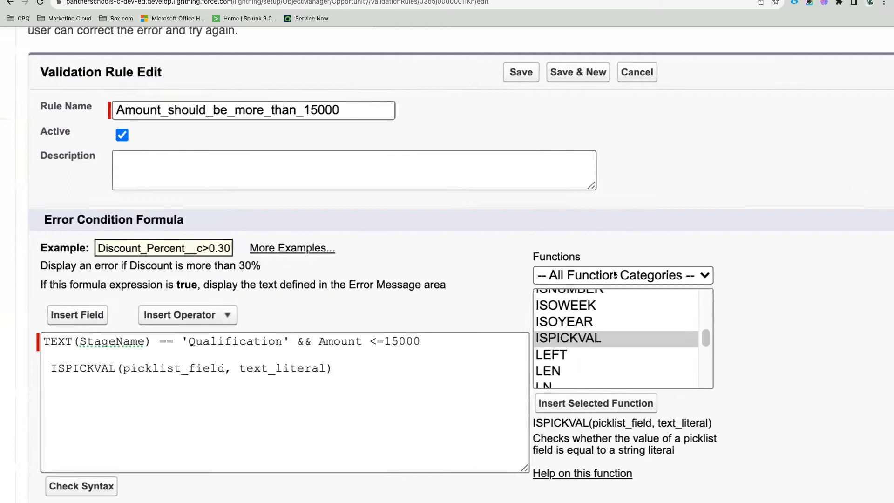
scroll(613, 274, "left", 5)
scroll(612, 275, "down", 3)
scroll(611, 275, "down", 3)
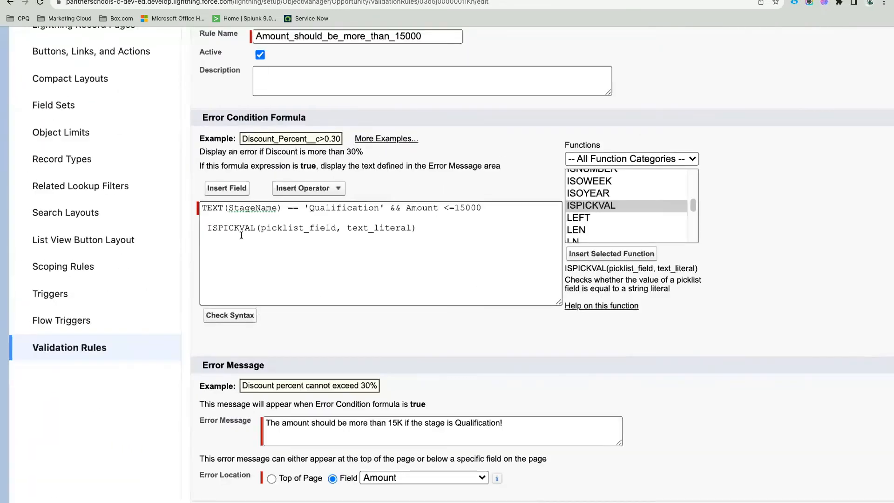
left_click(205, 228)
key("BackSpace")
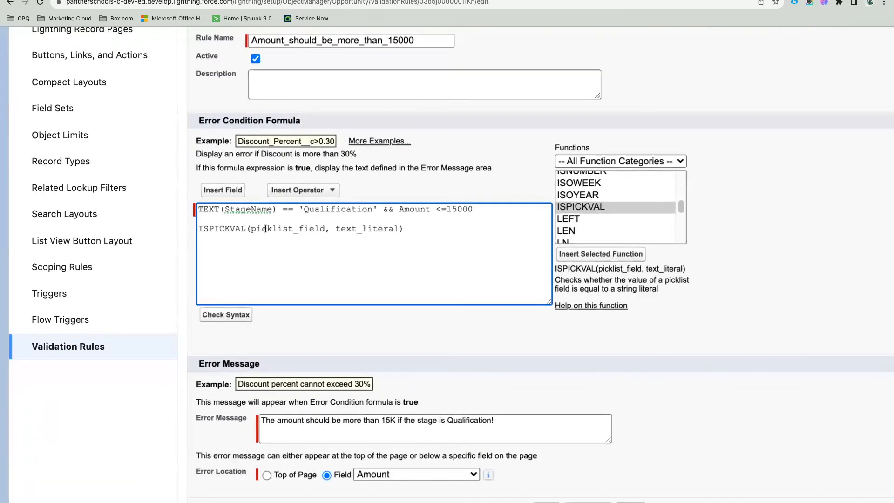
Replace the picklist_field placeholder in ISPICKVAL with StageName, copied from the existing TEXT expression
double_click(241, 210)
key("ctrl+c")
double_click(282, 226)
key("ctrl+v")
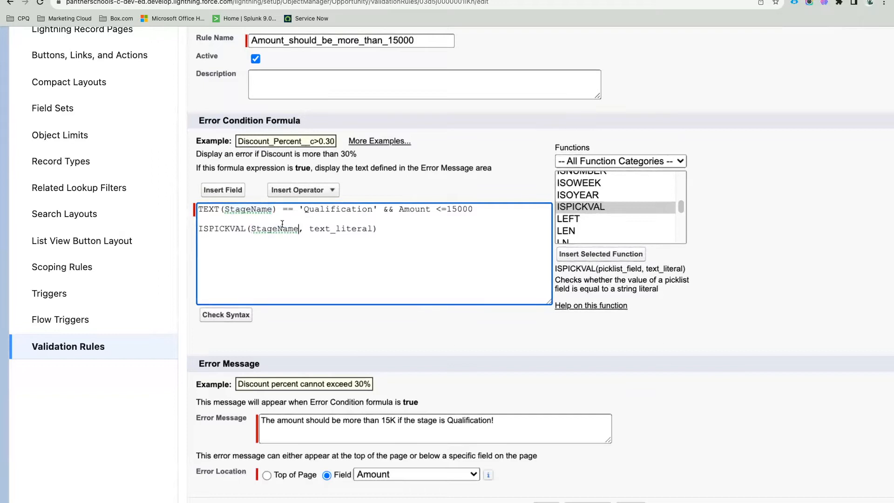
Replace the text_literal placeholder in ISPICKVAL with "Qualification" in double quotes
double_click(326, 210)
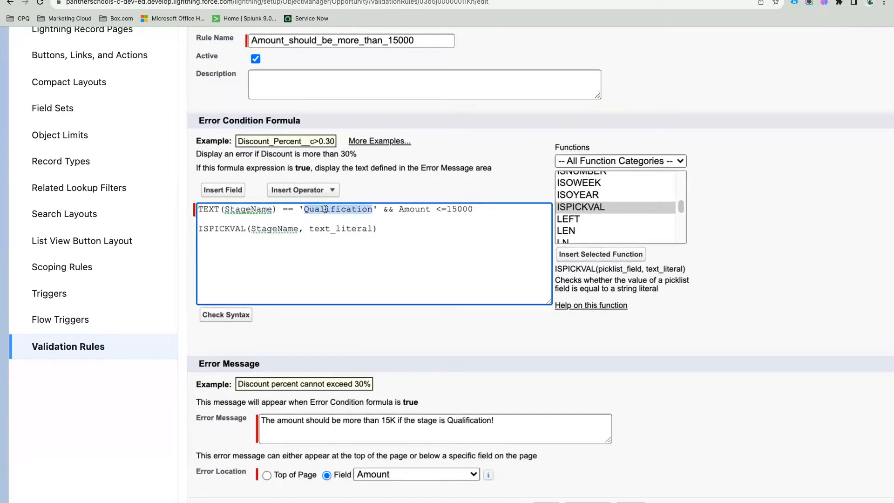
double_click(341, 228)
key("BackSpace")
key("BackSpace")
type("\"")
key("ctrl+v")
type("\"")
left_click(303, 228)
Move the condition && Amount <=15000 from the TEXT(StageName) line to the end of the ISPICKVAL expression
triple_click(198, 210)
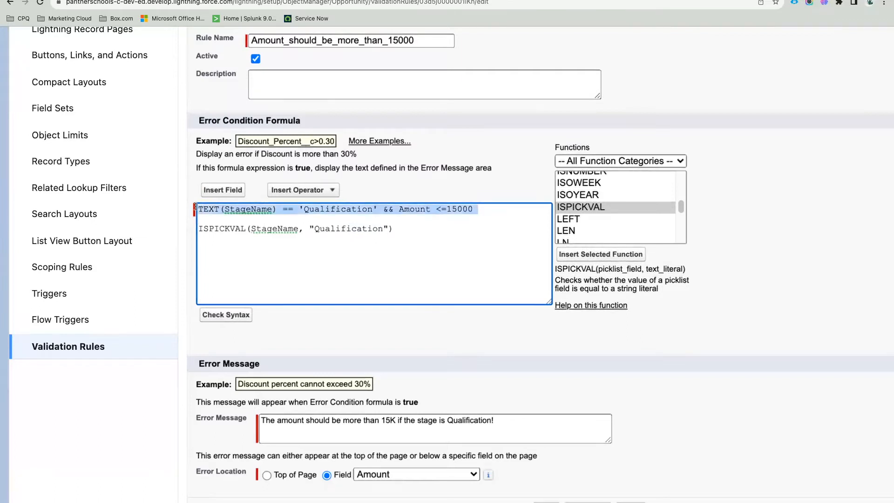
left_click(439, 217)
left_click_drag(383, 209, 495, 210)
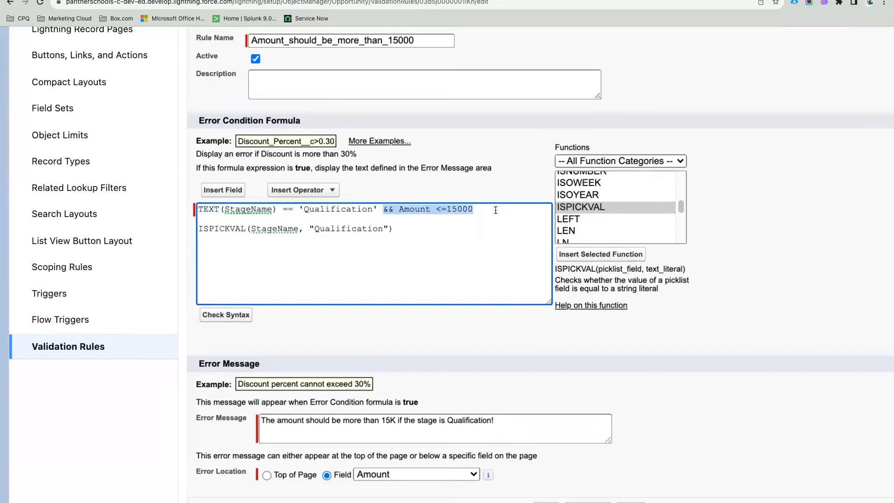
key("BackSpace")
left_click(417, 229)
key("super+v")
Delete the remaining TEXT(StageName) == 'Qualification' expression and the blank line, and check the formula's syntax
left_click_drag(343, 220, 170, 211)
key("BackSpace")
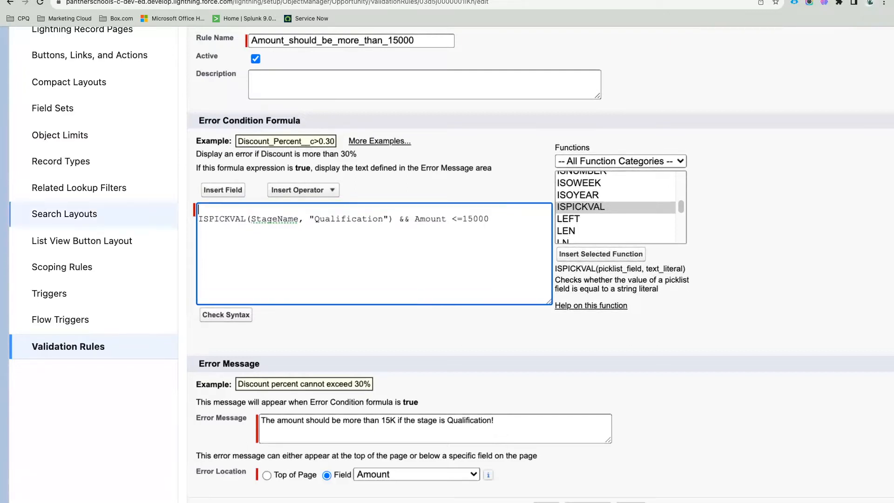
left_click(198, 218)
key("BackSpace")
left_click(226, 314)
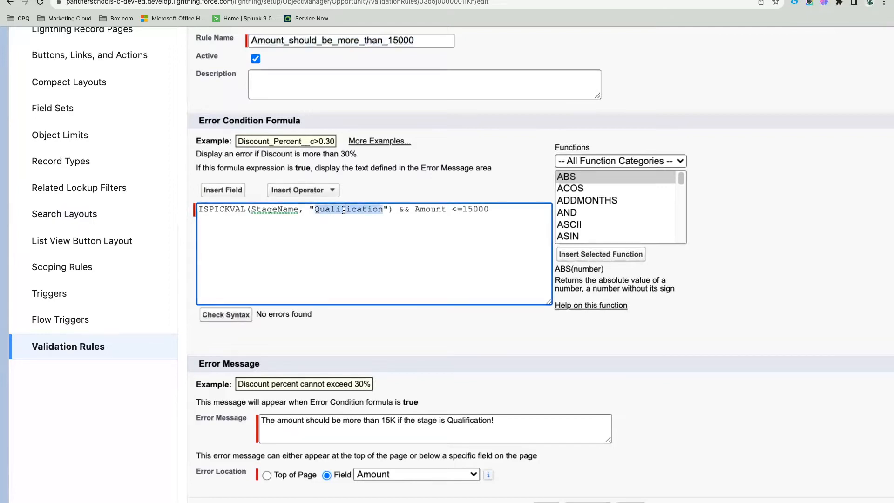
Open the Dickenson Mobile Generators opportunity's details for editing, and save the updated validation rule in Setup
scroll(385, 281, "down", 3)
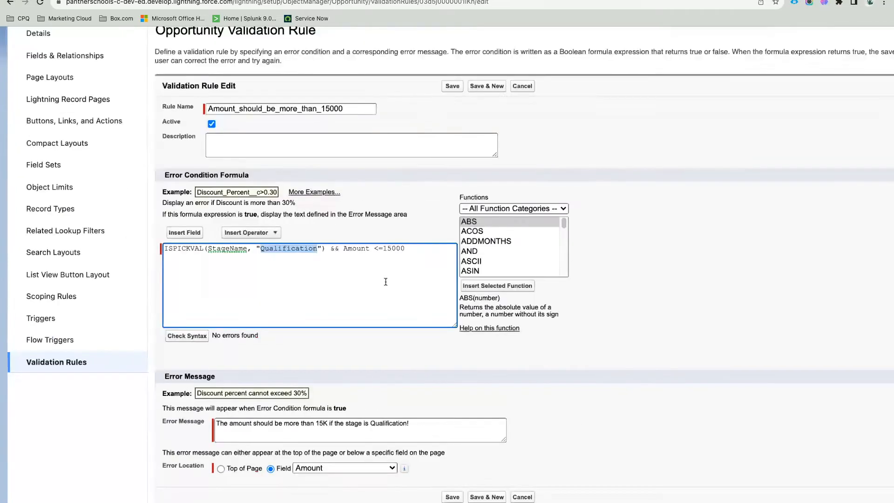
scroll(307, 257, "down", 2)
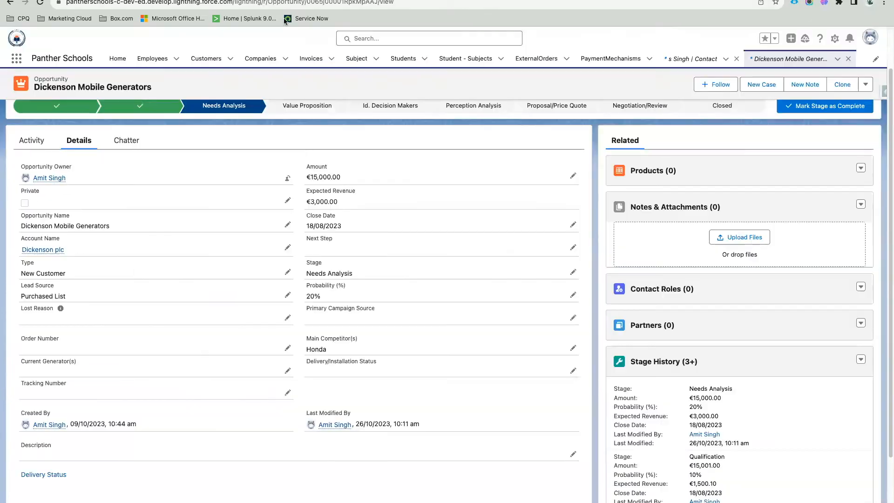
left_click(573, 176)
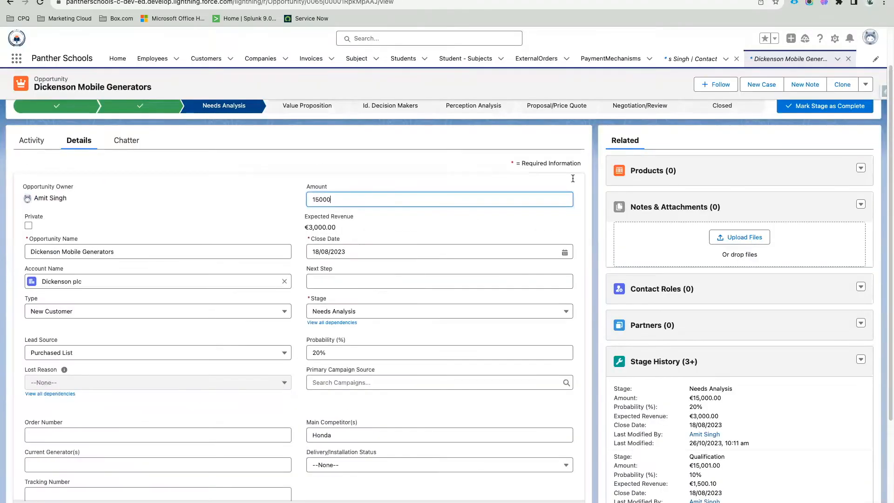
left_click(353, 311)
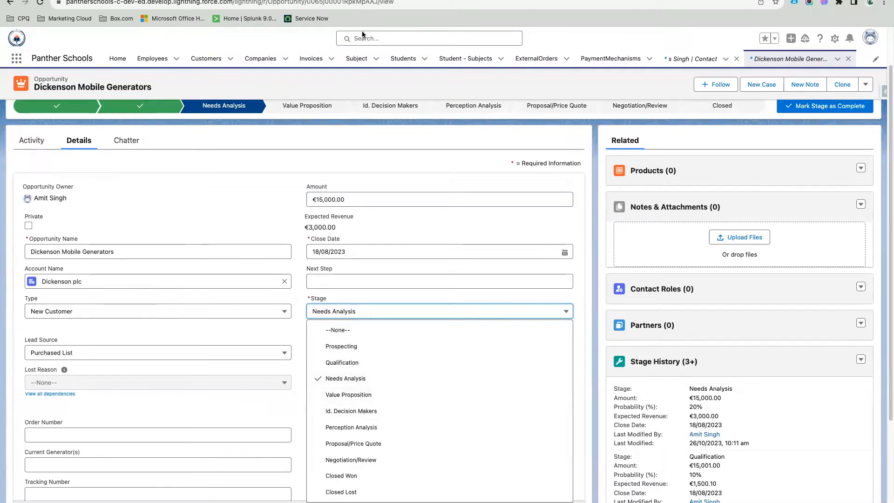
left_click(359, 0)
left_click(412, 126)
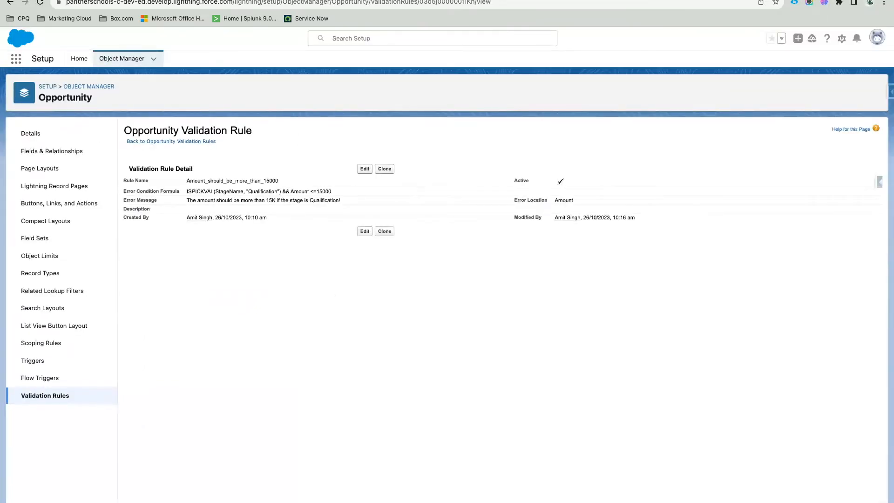
Test the rule by setting the Dickenson Mobile Generators opportunity's stage to Qualification and trying to save it with the amount of 15,000
left_click(260, 1)
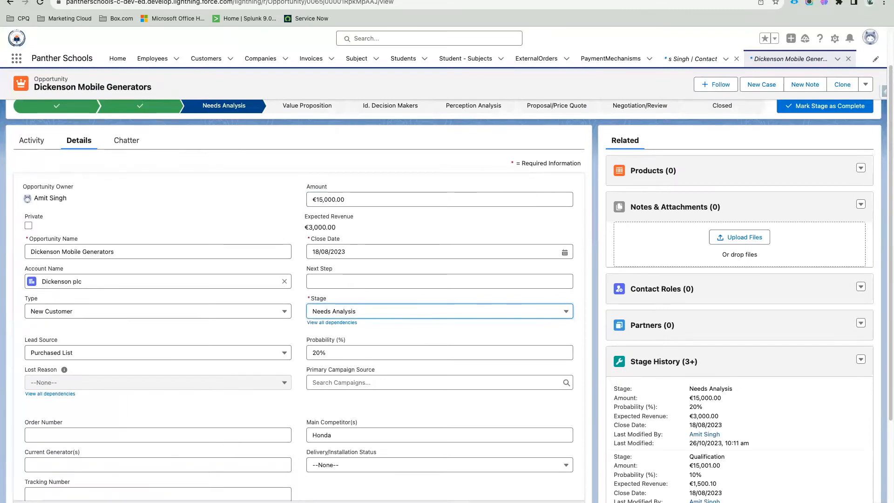
left_click(358, 310)
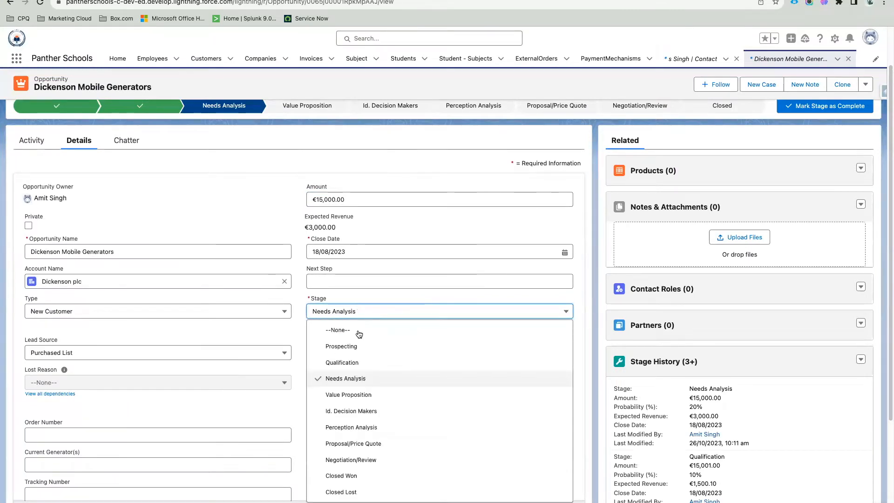
left_click(359, 360)
left_click(317, 502)
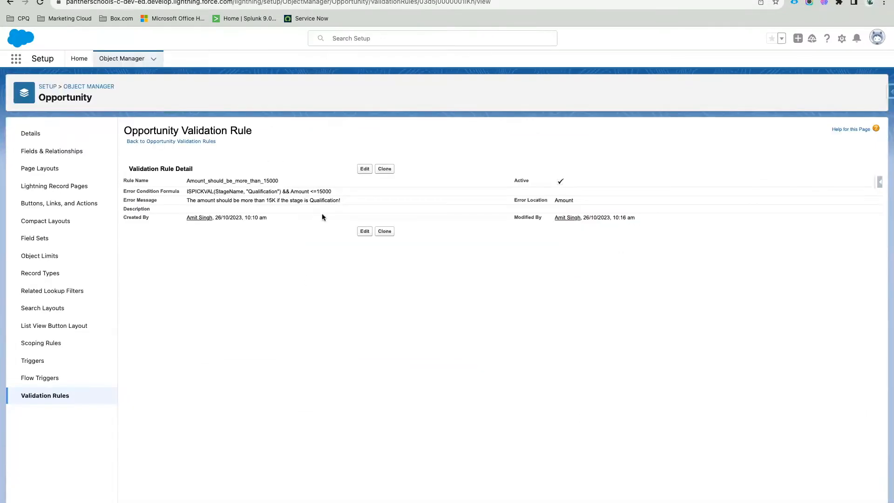
Reopen the validation rule for editing and copy its ISPICKVAL(StageName, "Qualification") && Amount <=15000 formula under ISPICKVAL in the Quip document
left_click(360, 169)
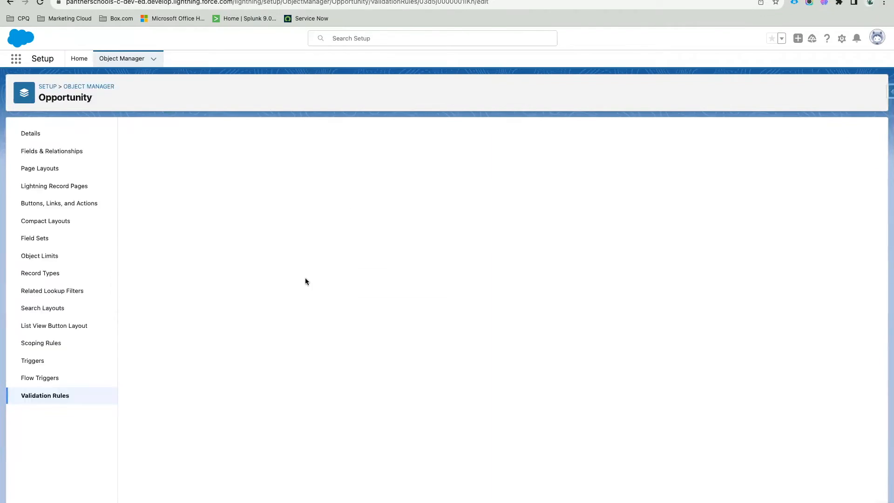
triple_click(241, 304)
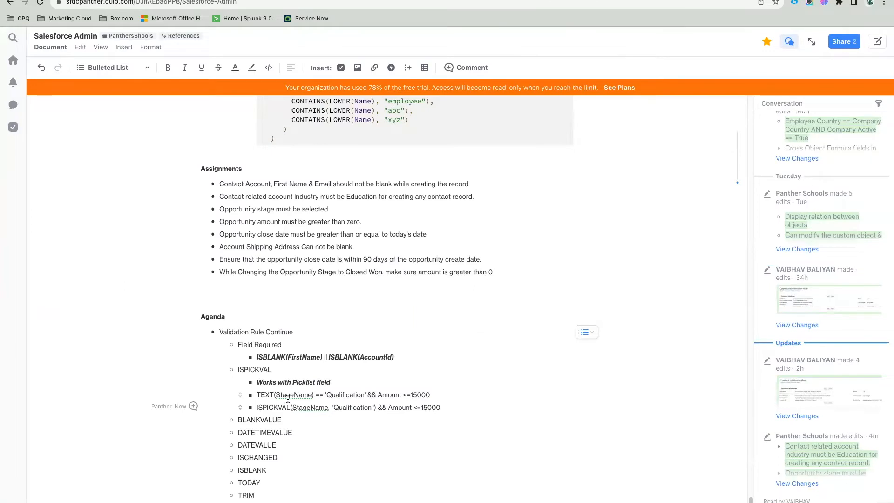
scroll(287, 399, "down", 1)
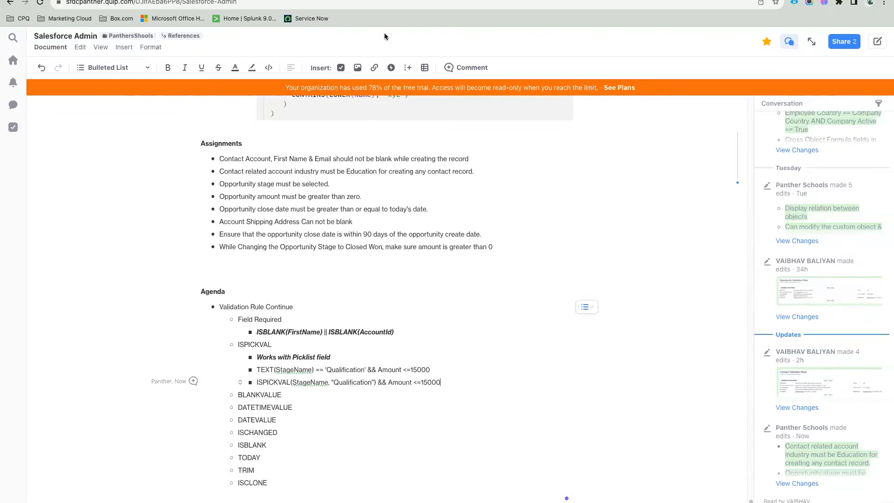
Set the Dickenson Mobile Generators opportunity's stage to Needs Analysis and save, and reopen its details to view the Stage options
left_click(284, 0)
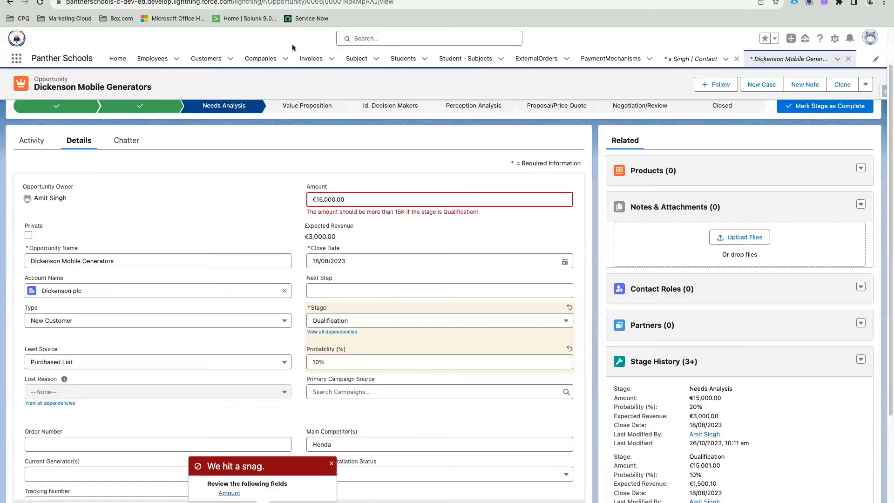
left_click(340, 324)
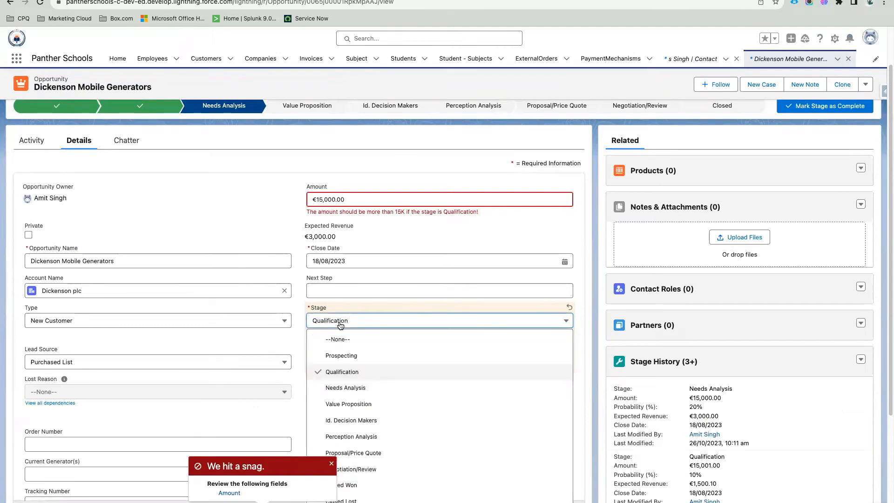
left_click(363, 395)
left_click(322, 502)
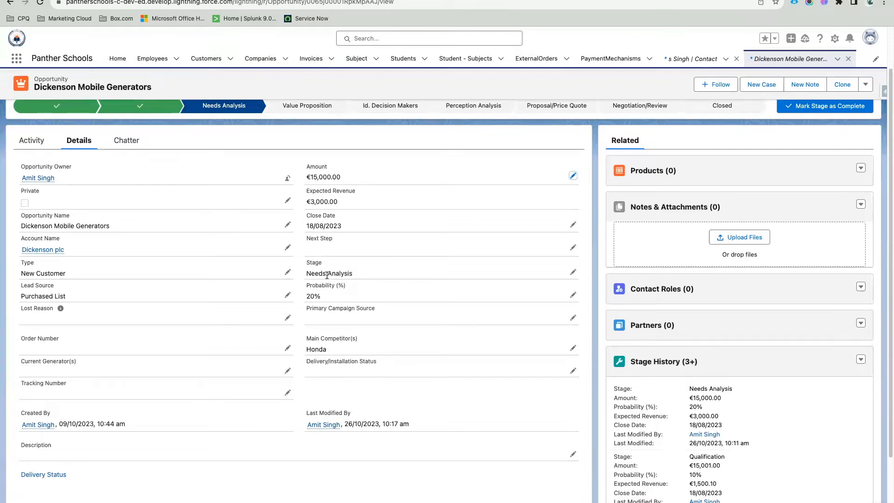
left_click(573, 175)
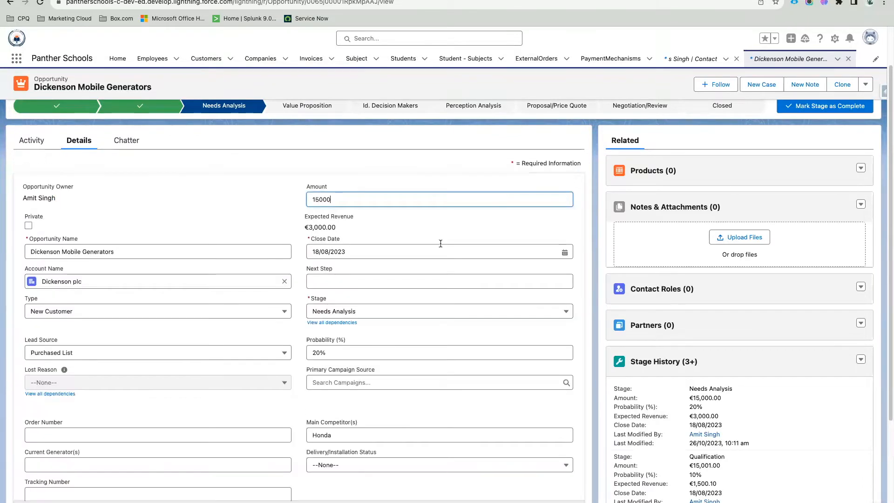
left_click(362, 313)
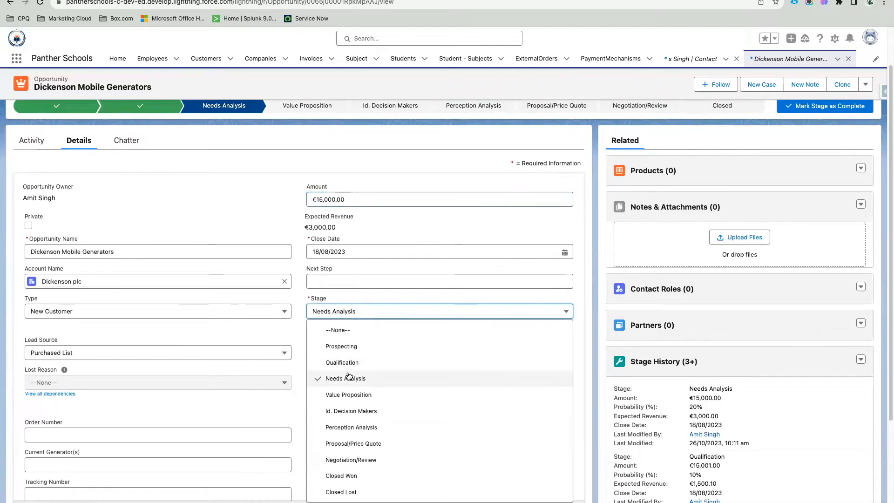
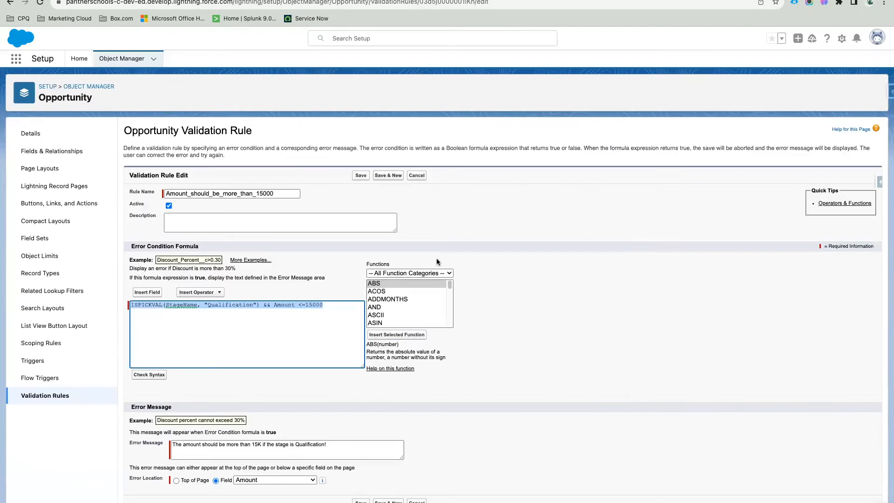
left_click(288, 334)
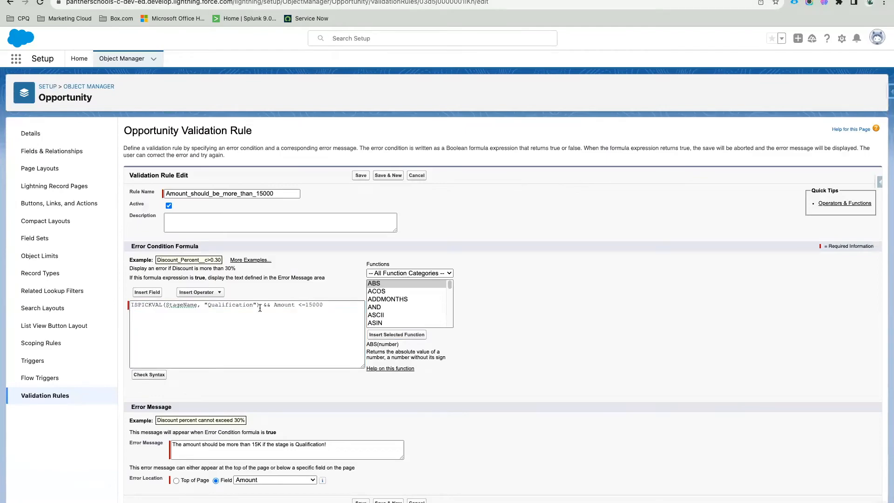
left_click_drag(260, 307, 129, 309)
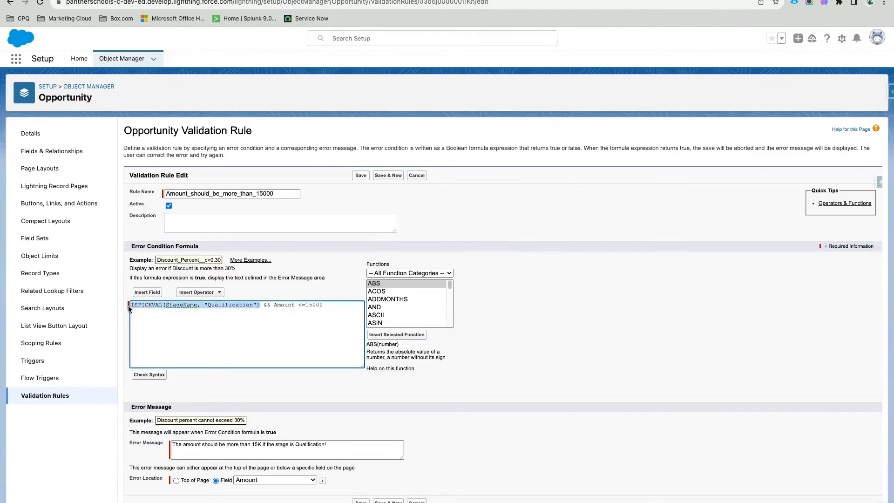
key("BackSpace")
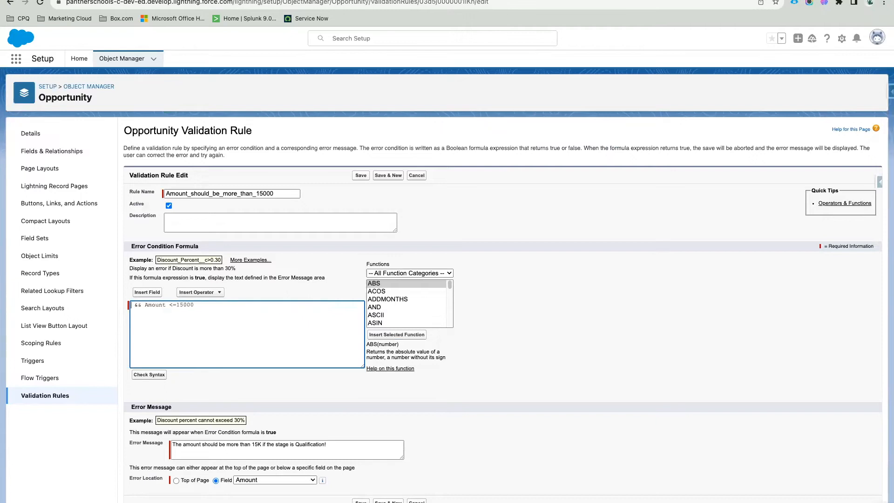
key("super+z")
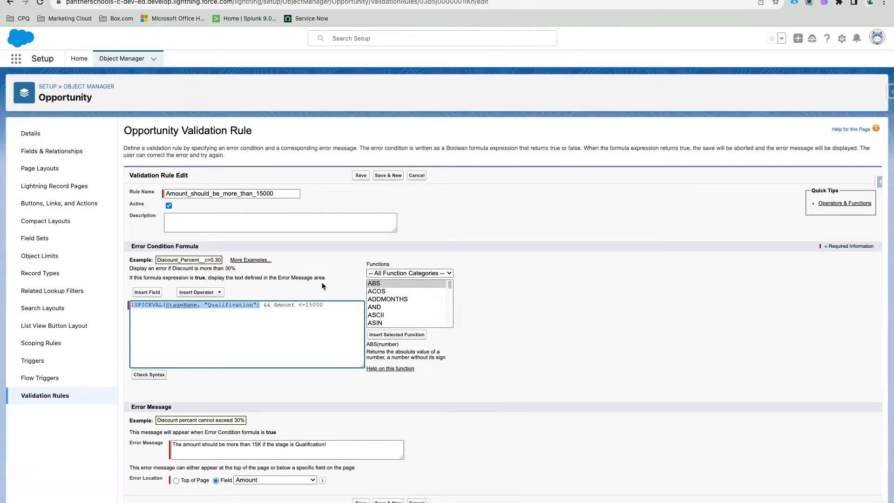
left_click(324, 285)
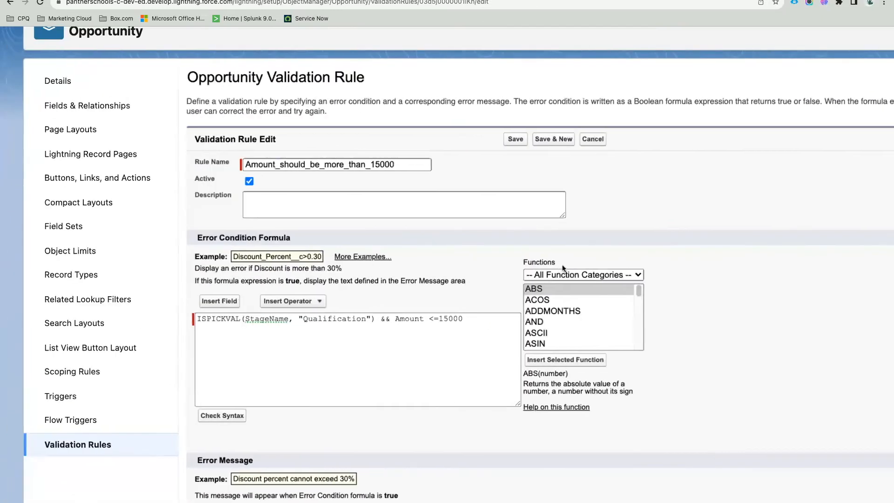
scroll(563, 268, "right", 1)
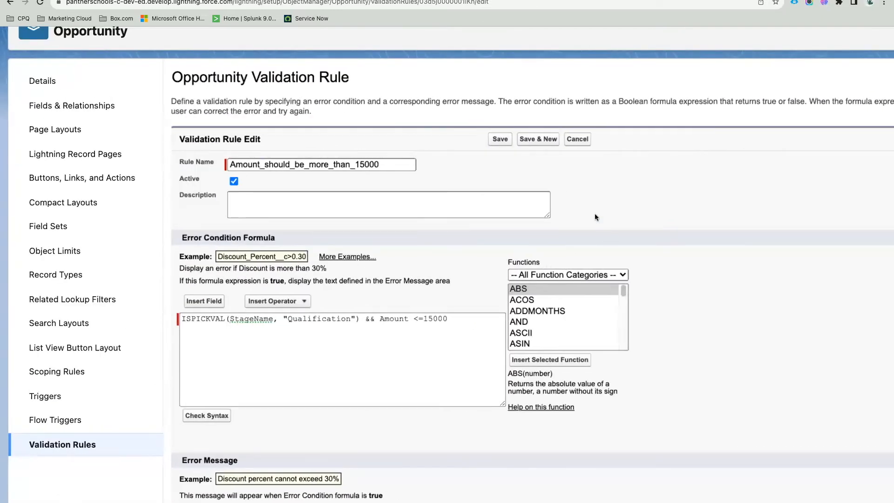
scroll(594, 213, "up", 5)
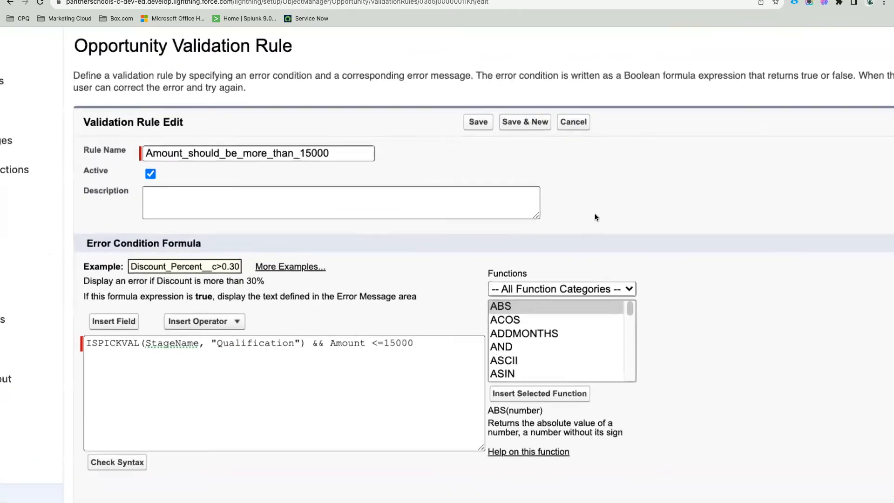
scroll(594, 214, "down", 5)
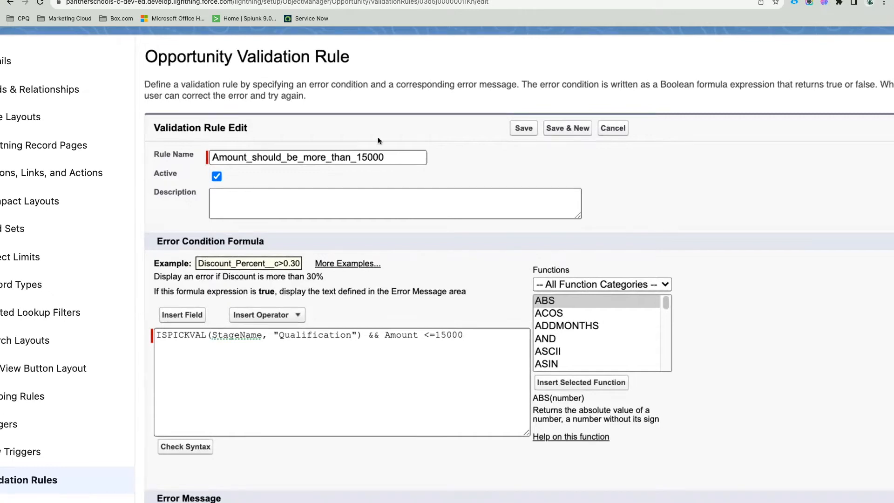
In the Quip document, add sub-bullets Qualification, Needs Analysis and Value Proposition under the ISPICKVAL(StageName, "Qualification") formula
key("ctrl+Tab")
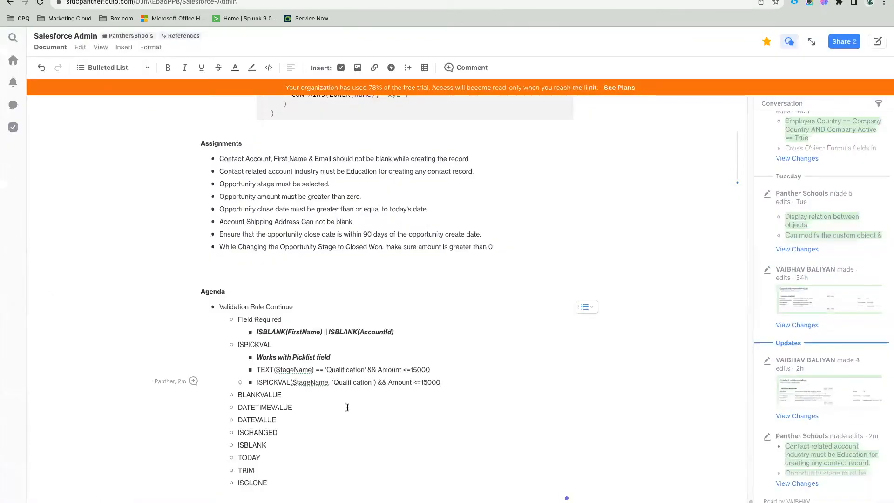
left_click(449, 381)
key("Return")
scroll(567, 499, "down", 1)
key("Tab")
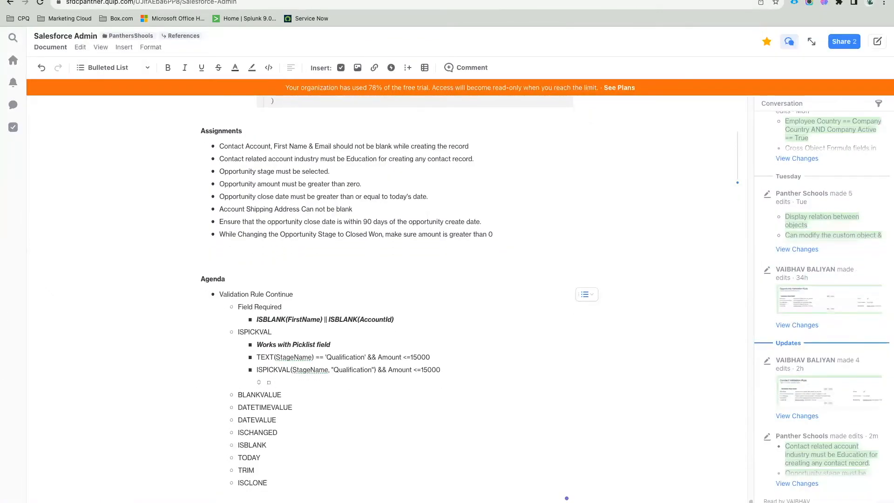
type("Qualification")
key("Return")
type("N")
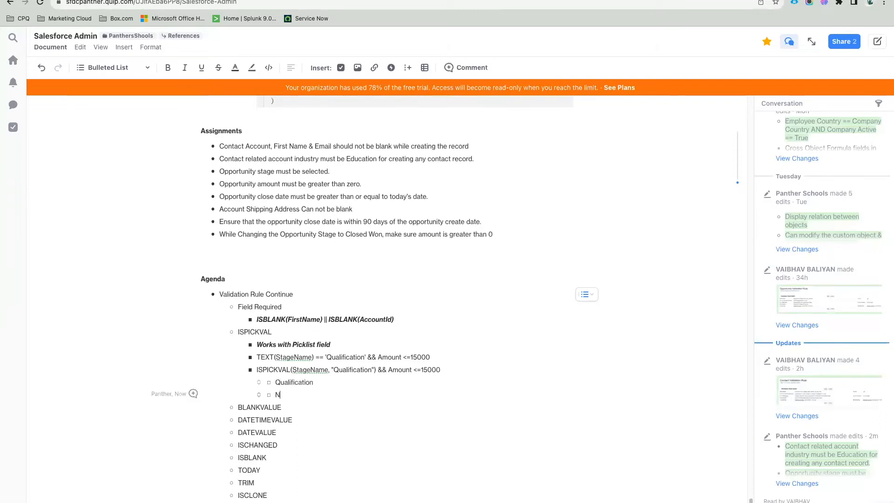
type("eeds Analysis")
key("Return")
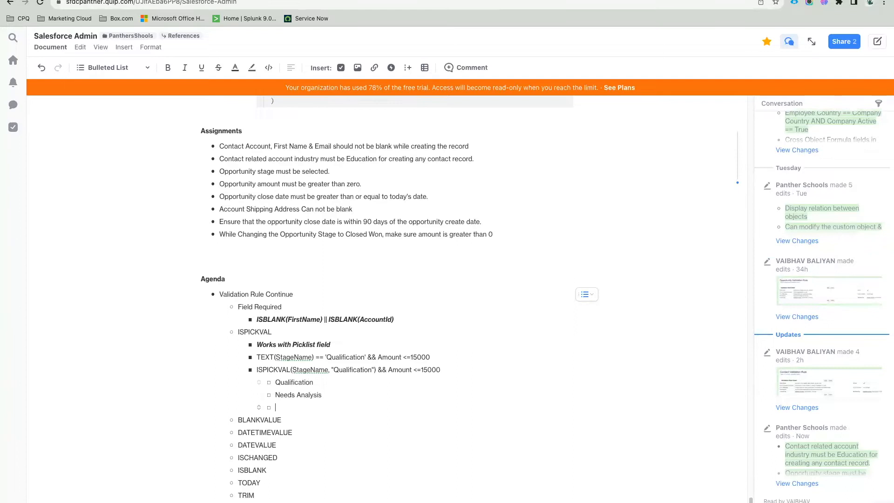
type("Value Proposition")
Append OR to the Qualification and Needs Analysis sub-bullets
left_click(316, 383)
type("OR")
left_click(325, 394)
type("OIR")
key("BackSpace")
key("BackSpace")
type("R")
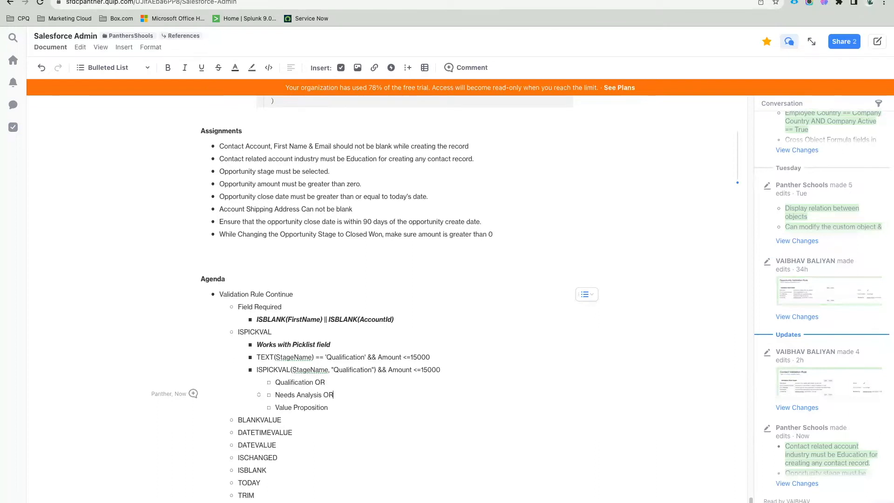
Add a bullet below the three stages containing Amount <=15000, copied from the TEXT(StageName) formula
left_click(340, 407)
left_click_drag(274, 382, 327, 412)
left_click(341, 410)
key("Return")
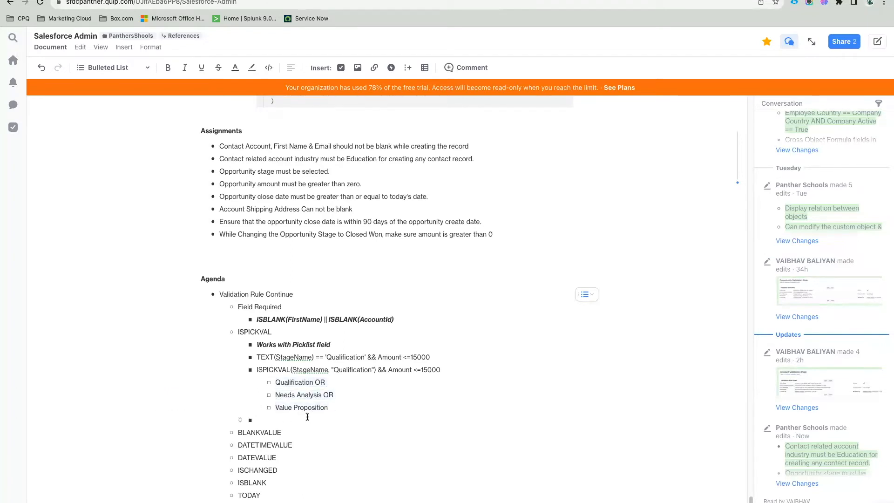
left_click_drag(378, 357, 430, 357)
key("super+c")
left_click(267, 421)
key("super+v")
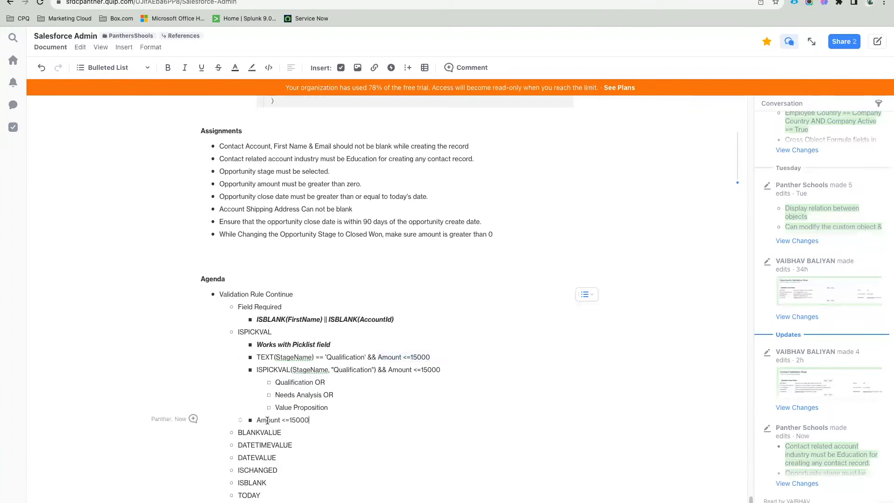
Change the new amount bullet to read AND Amount > 15000
left_click(292, 420)
key("BackSpace")
key("BackSpace")
key("BackSpace")
type(">")
left_click_drag(331, 409, 274, 385)
left_click(312, 424)
left_click(258, 420)
type("AND")
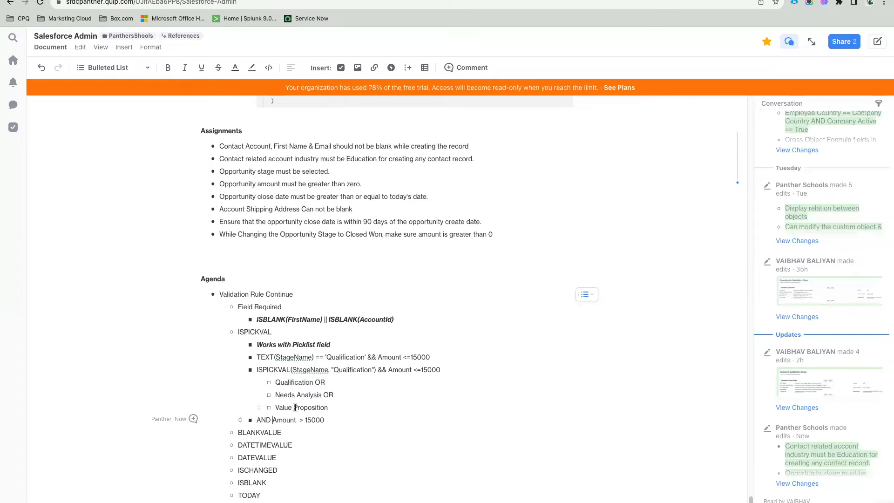
left_click_drag(328, 408, 275, 380)
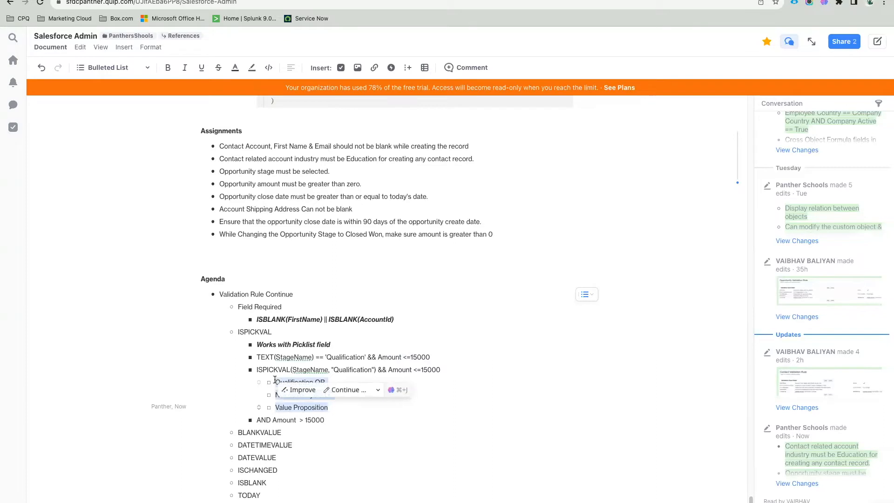
left_click(264, 420)
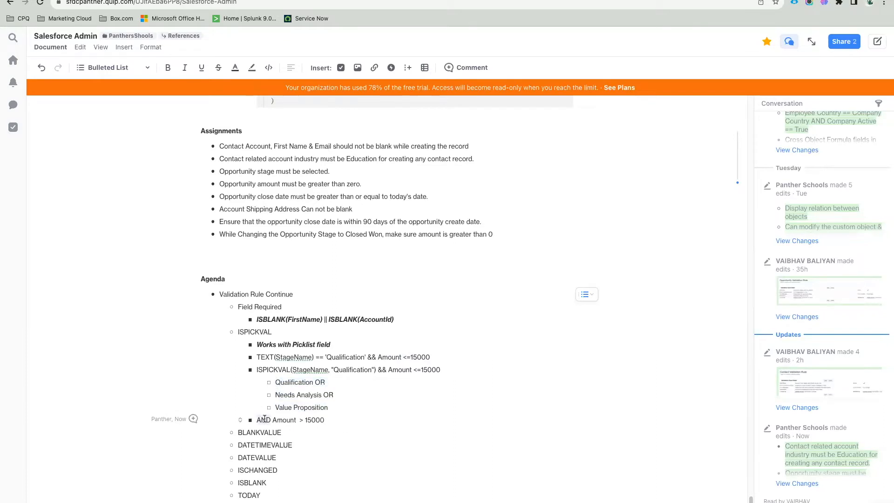
left_click_drag(325, 420, 273, 421)
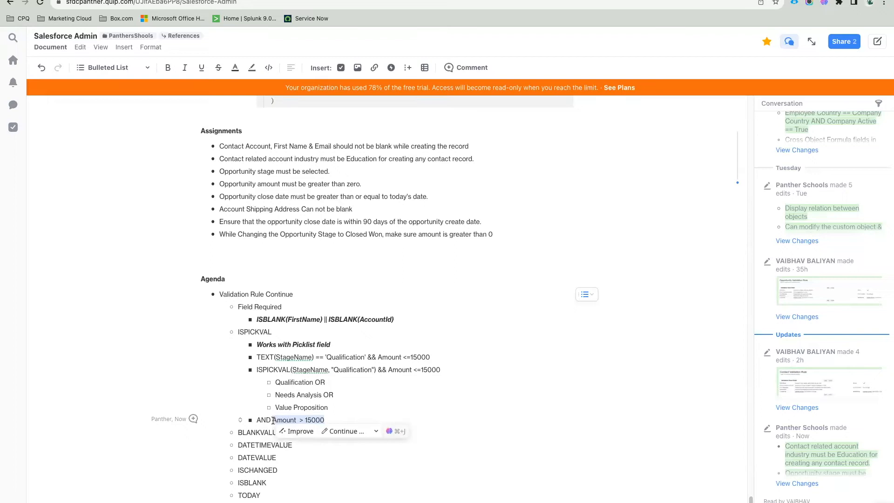
left_click(323, 396)
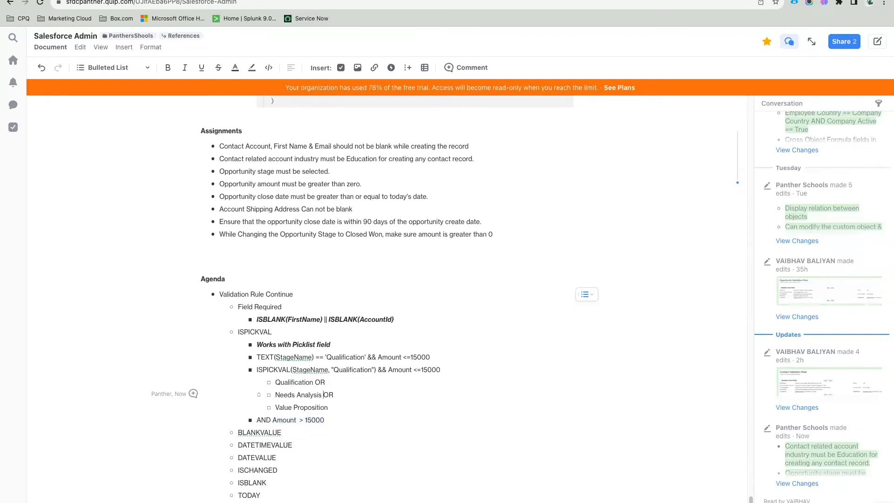
left_click_drag(330, 407, 276, 381)
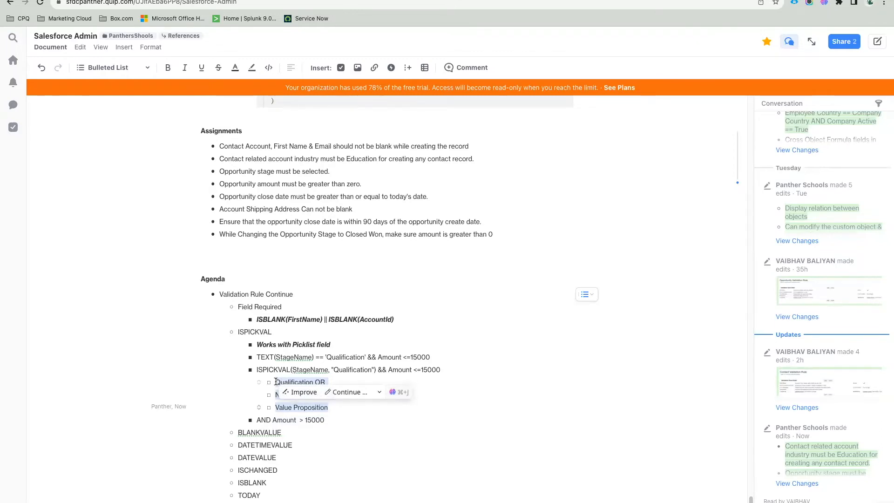
Return to the Salesforce validation rule and enclose the ISPICKVAL(StageName, "Qualification") condition in parentheses
left_click(233, 0)
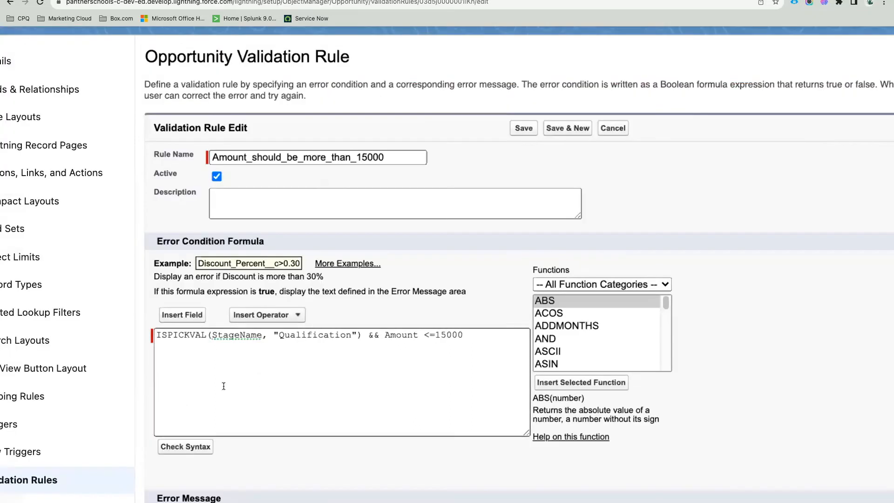
left_click(157, 334)
type("(")
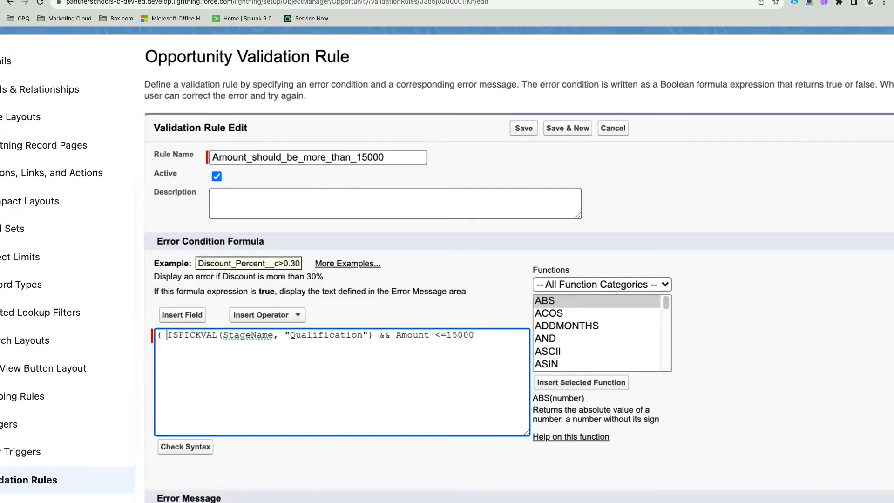
left_click(379, 334)
type(")")
Duplicate the ISPICKVAL(StageName, "Qualification") condition twice inside the parentheses, joining the three conditions with ||
left_click_drag(169, 334, 373, 337)
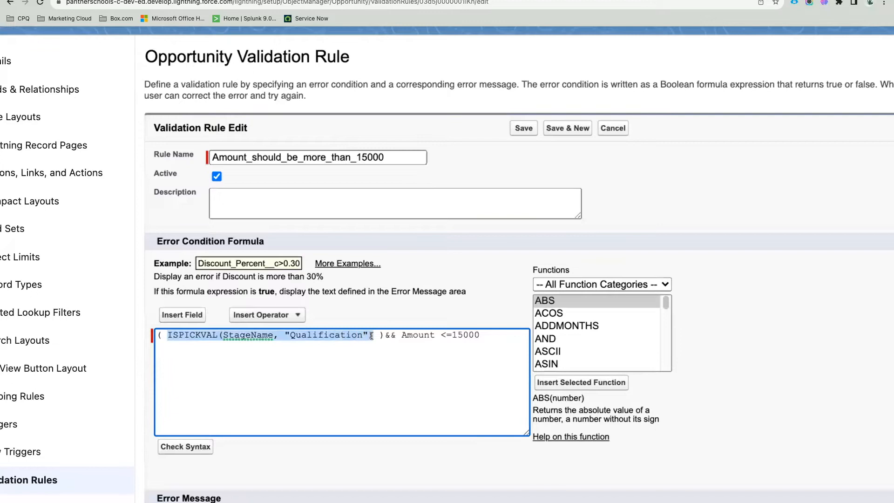
left_click(376, 336)
type("||")
key("super+v")
type("||")
key("super+v")
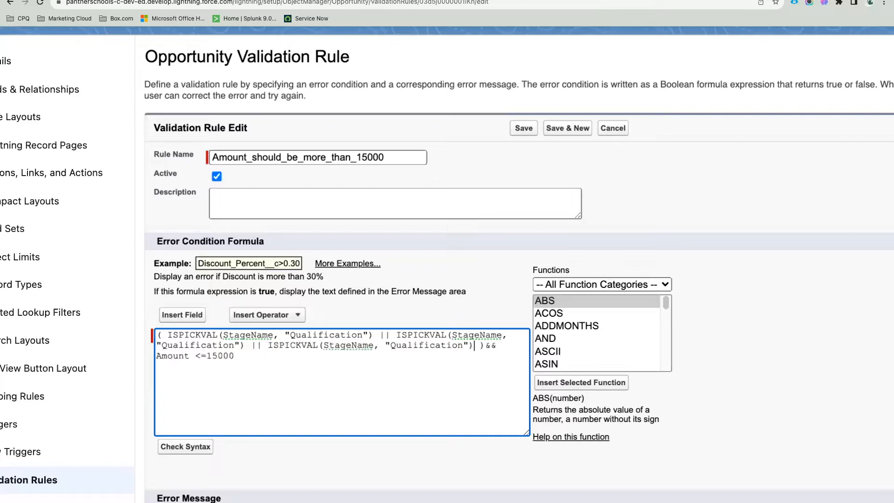
Replace the stage in the second condition with Needs Analysis and in the third with Value Proposition, checking the opportunity's Stage options
double_click(219, 346)
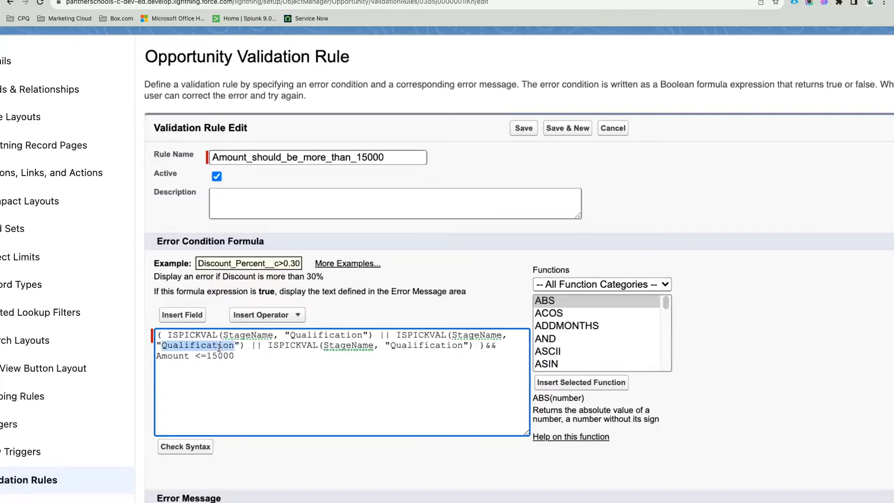
type("Needs Analy")
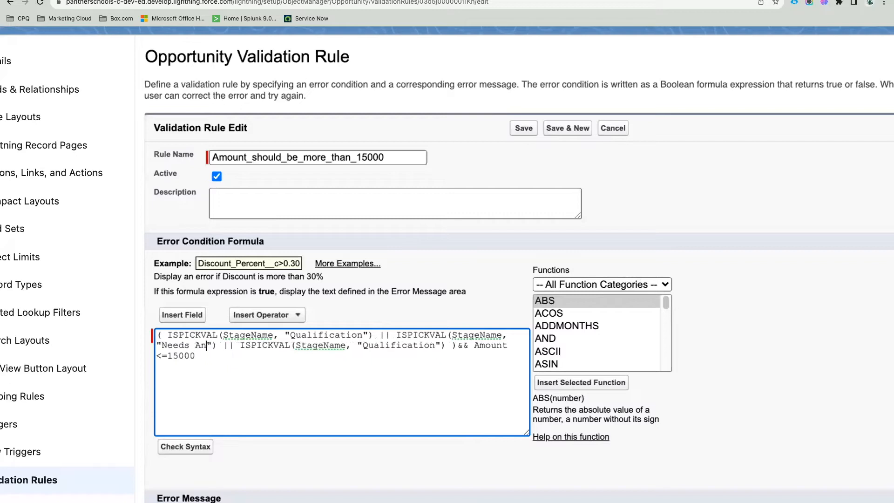
type("sis")
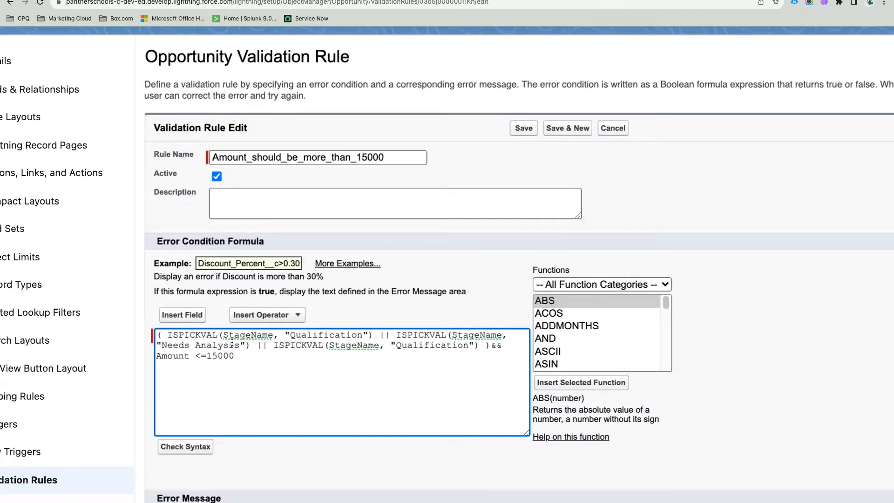
double_click(409, 346)
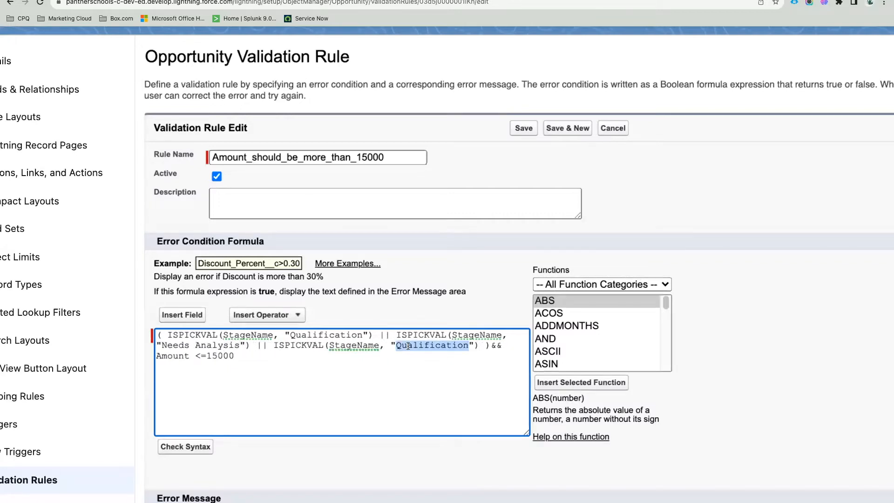
type("Value ")
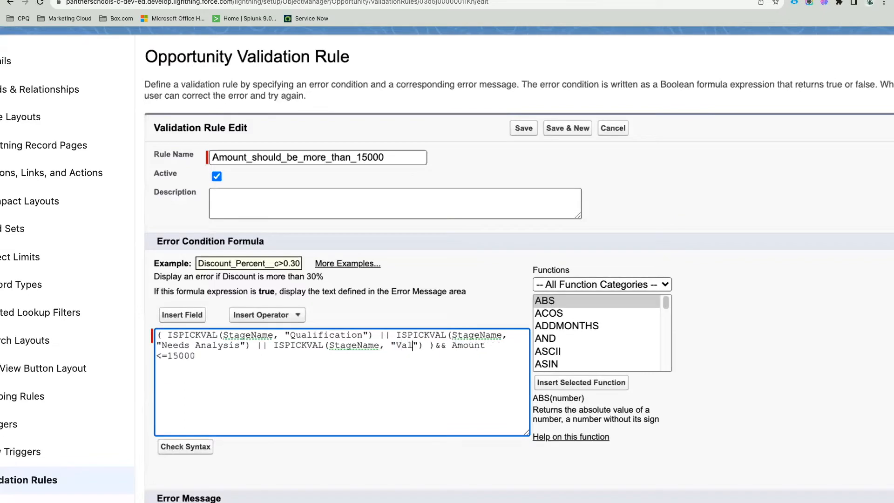
type("Prop")
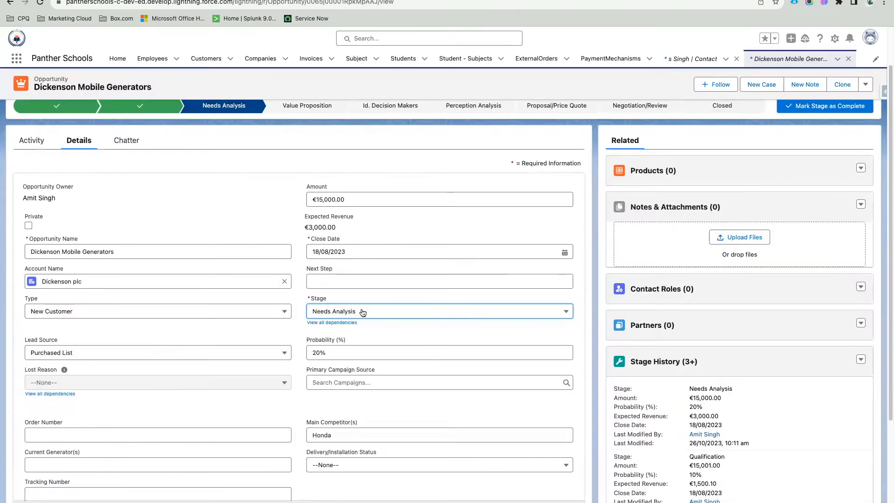
left_click(362, 312)
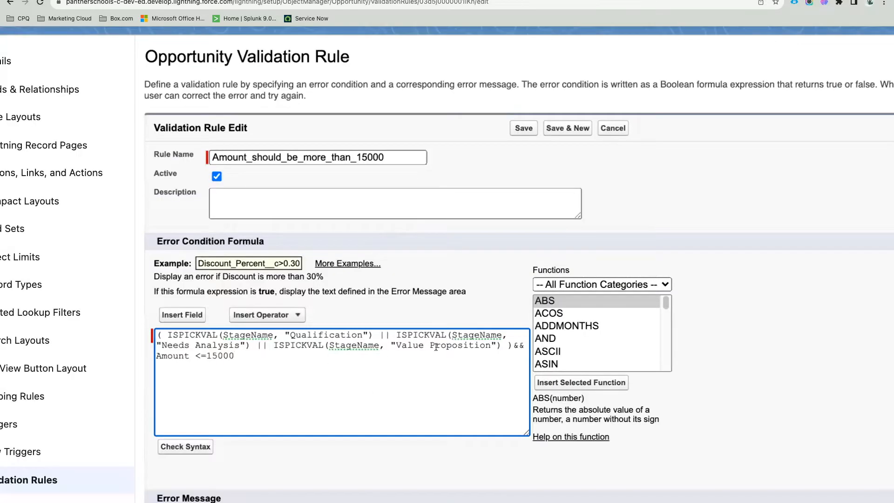
Insert a space between the closing parenthesis and && in the formula, and check the formula's syntax
left_click_drag(502, 344, 168, 334)
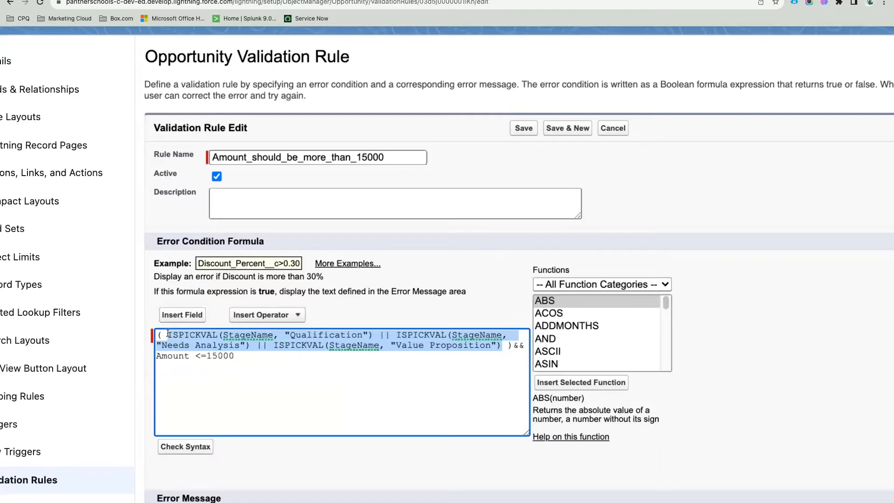
left_click(514, 345)
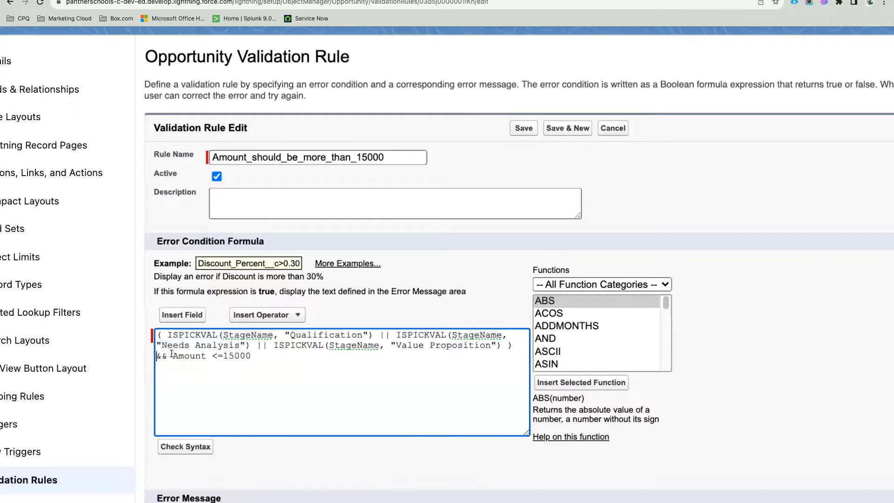
left_click_drag(172, 356, 275, 359)
left_click(185, 448)
scroll(336, 387, "down", 2)
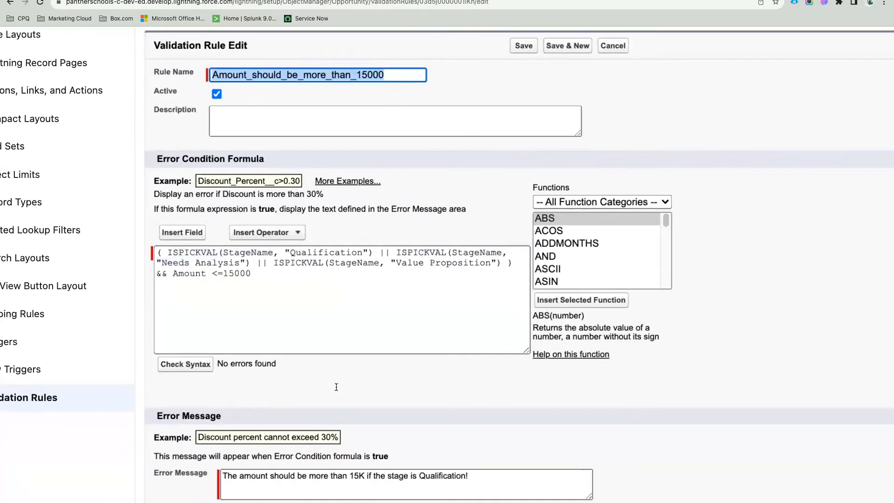
Save the Amount_should_be_more_than_15000 validation rule with its three-stage formula
left_click_drag(278, 364, 219, 363)
scroll(538, 126, "up", 2)
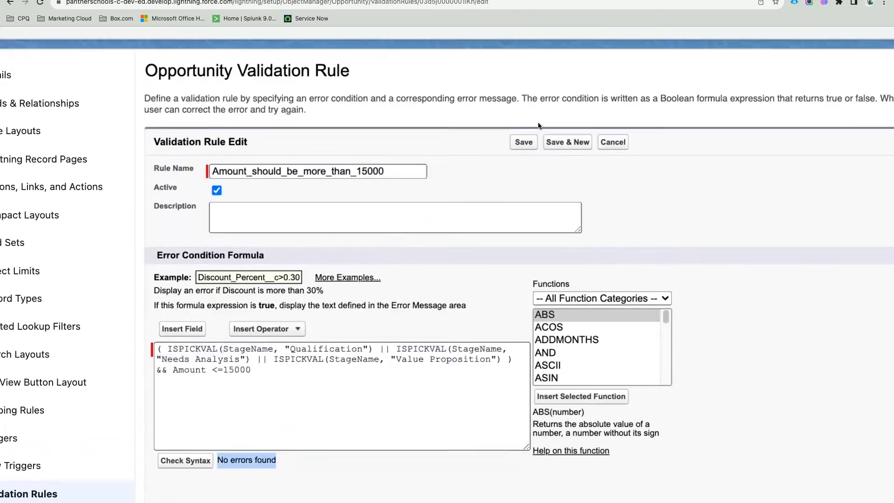
left_click(524, 142)
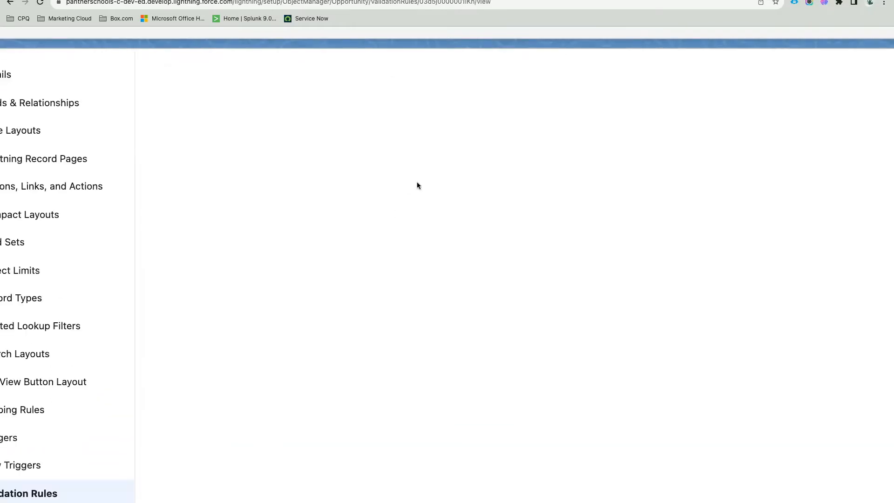
scroll(450, 153, "down", 5)
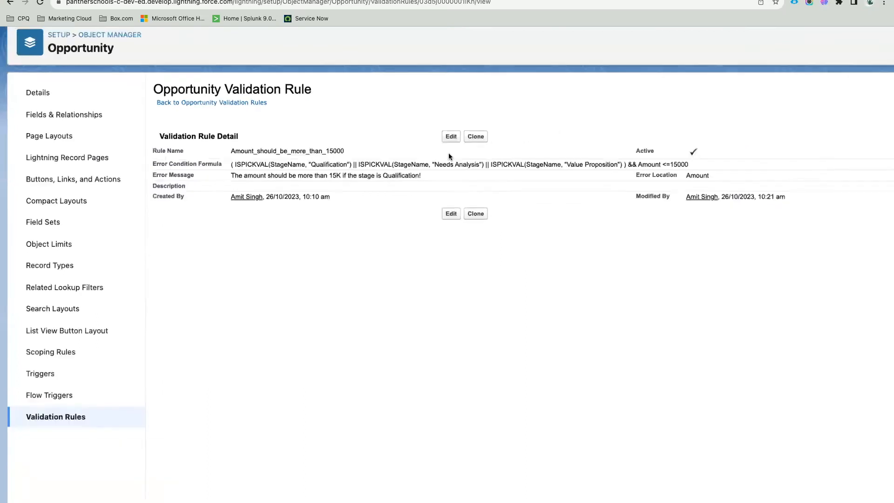
Reopen the validation rule for editing and copy its entire error condition formula
left_click(366, 168)
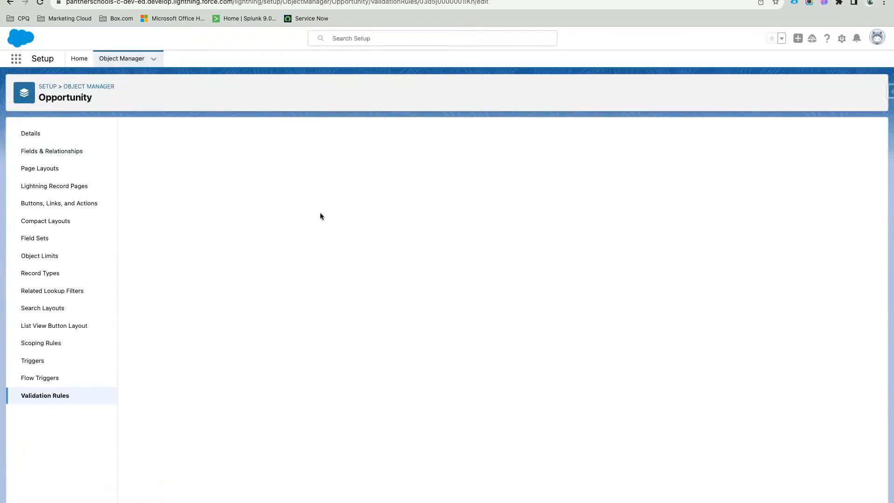
left_click(217, 327)
key("super+a")
key("super+c")
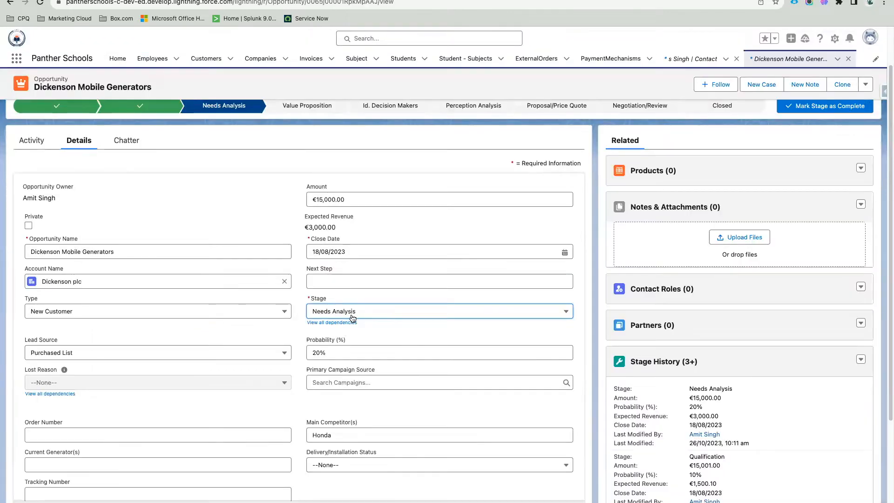
Try saving the Dickenson Mobile Generators opportunity at Needs Analysis, and try Qualification and Value Proposition as its Stage
left_click(315, 502)
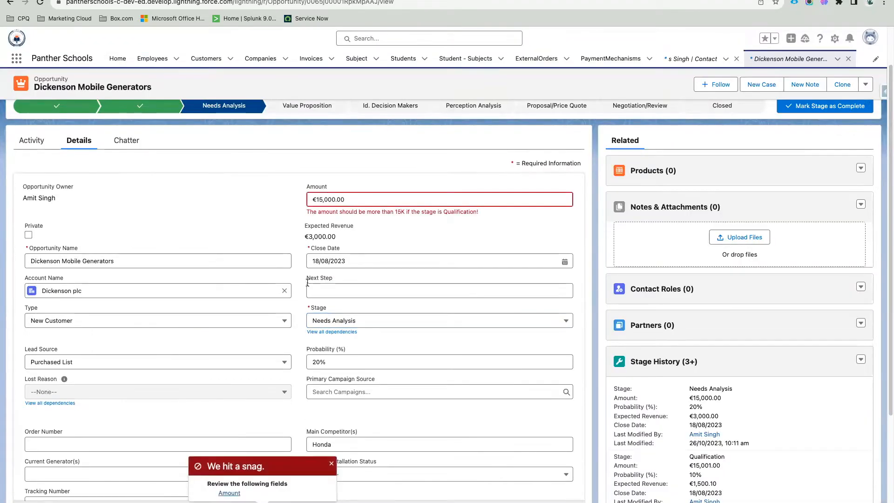
left_click(362, 321)
left_click(356, 372)
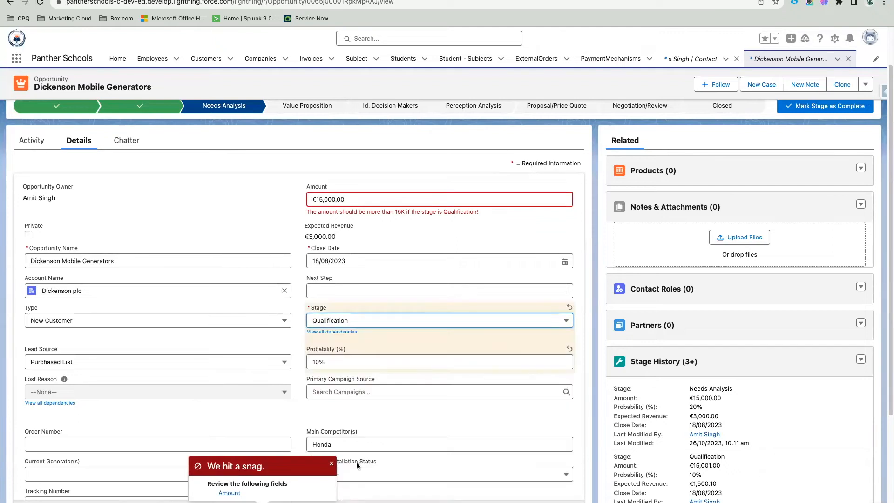
left_click(370, 319)
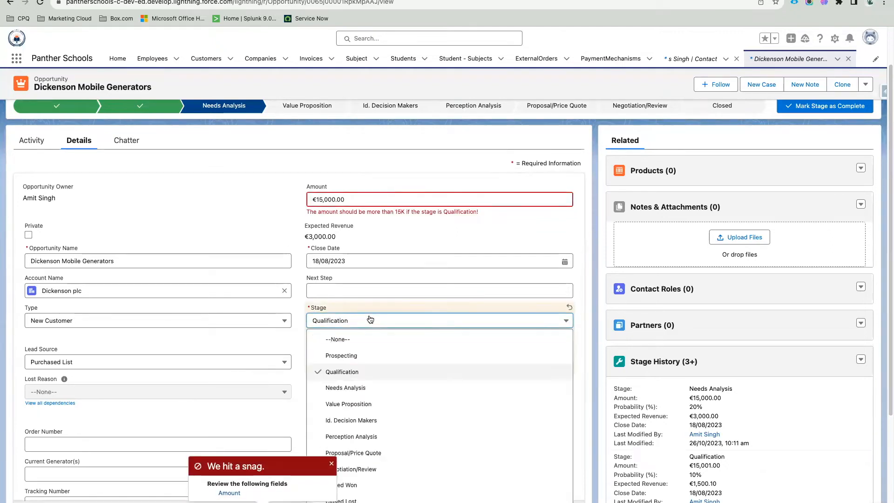
left_click(354, 404)
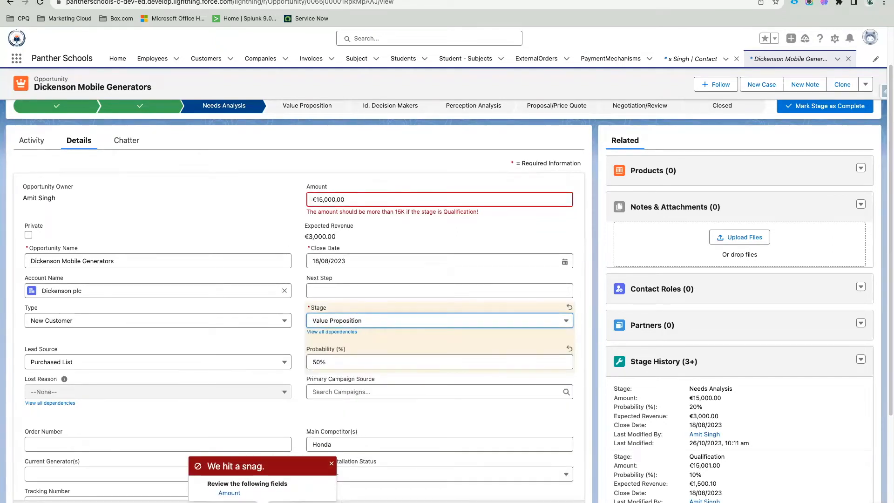
Set the opportunity's Stage to Id. Decision Makers and save the record
left_click(364, 320)
left_click(362, 421)
left_click(320, 502)
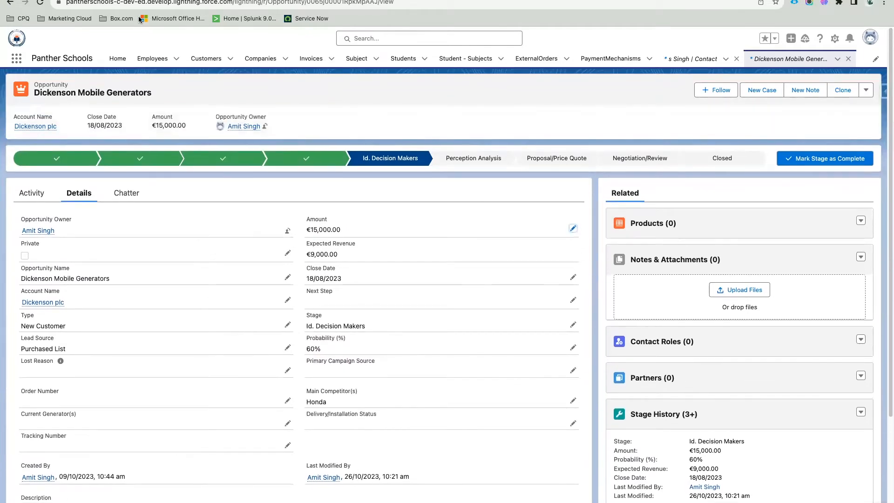
Switch to the Quip document, paste the copied formula as a new bullet below "AND Amount > 15000", and italicize it
left_click(139, 0)
left_click(339, 416)
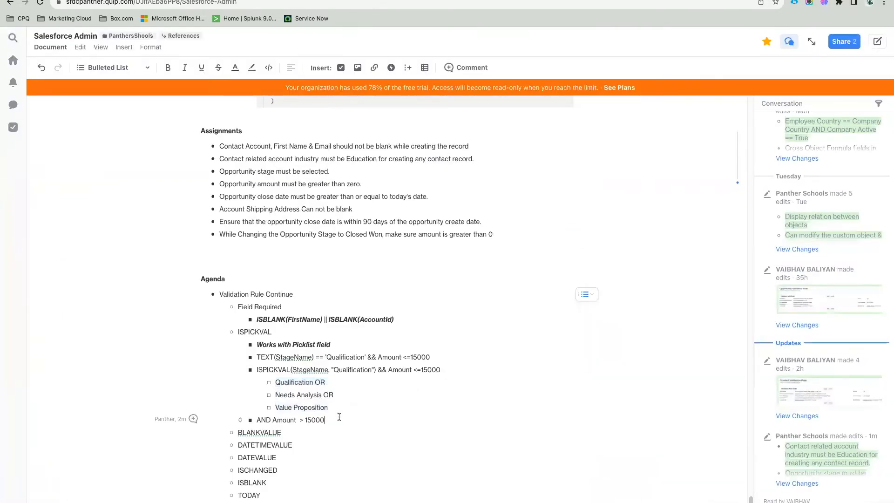
key("Return")
key("super+v")
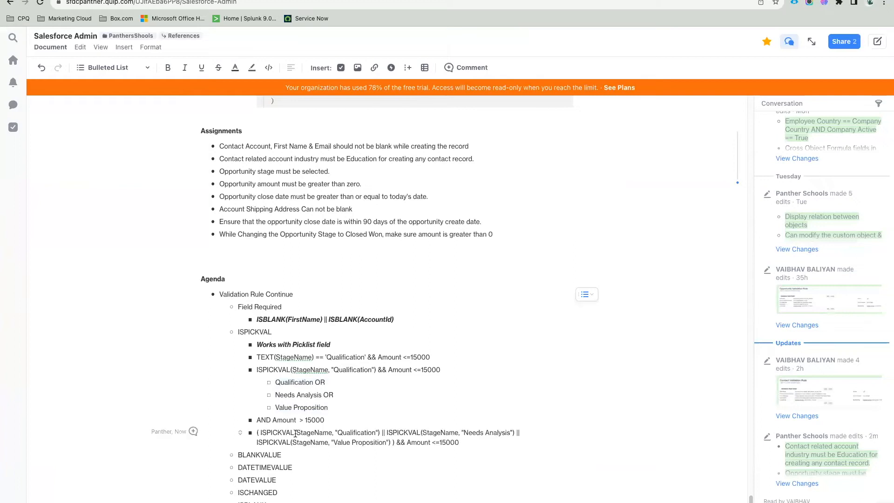
scroll(294, 433, "down", 2)
triple_click(257, 372)
key("super+i")
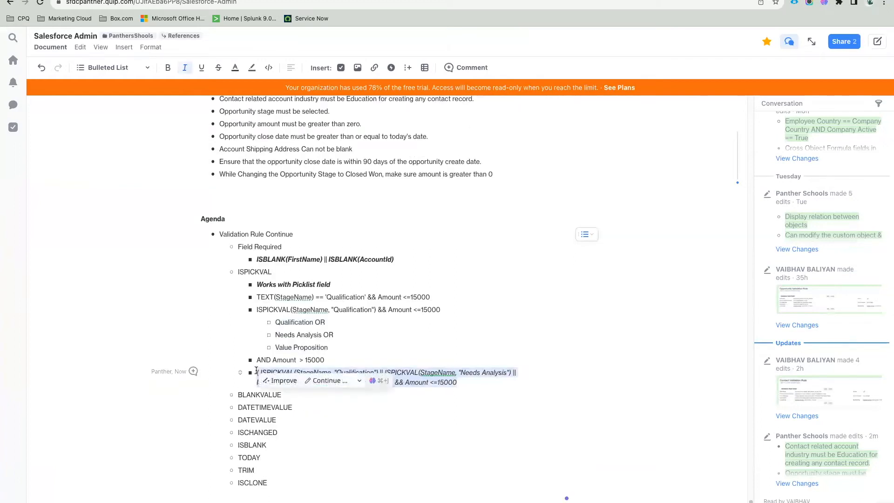
left_click(333, 359)
left_click_drag(259, 372, 387, 378)
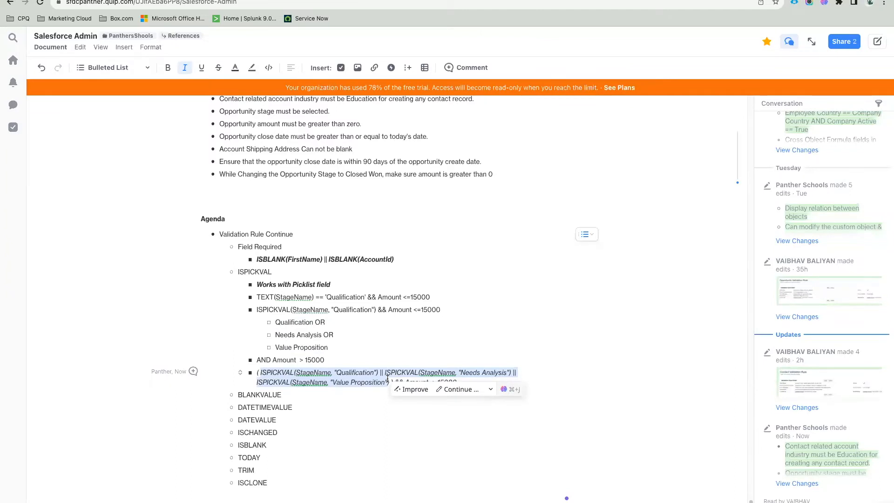
left_click(359, 367)
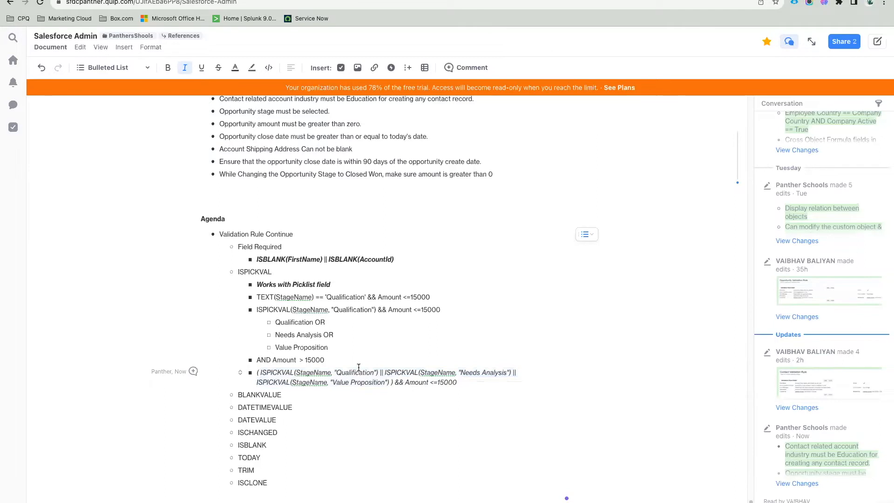
left_click(333, 362)
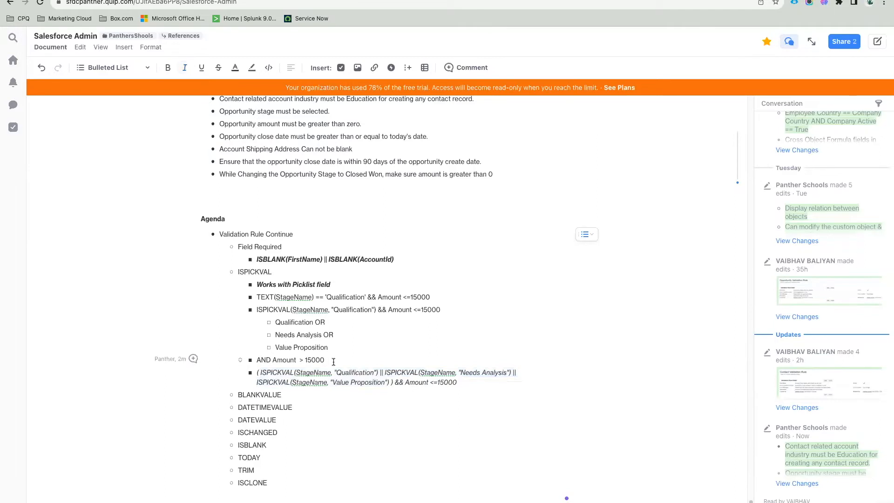
left_click_drag(460, 383, 256, 373)
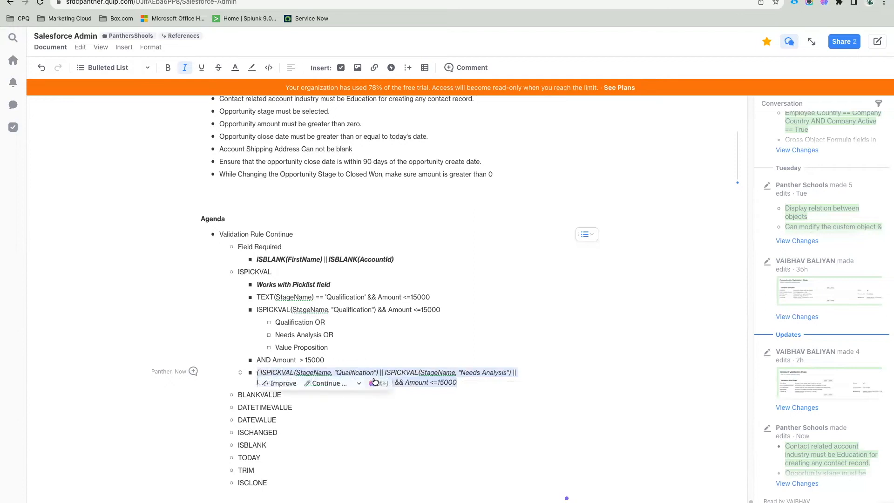
Add a CASE bullet between the ISPICKVAL notes and BLANKVALUE, with sub-bullets Text, Number and Picklist
left_click(467, 381)
key("Return")
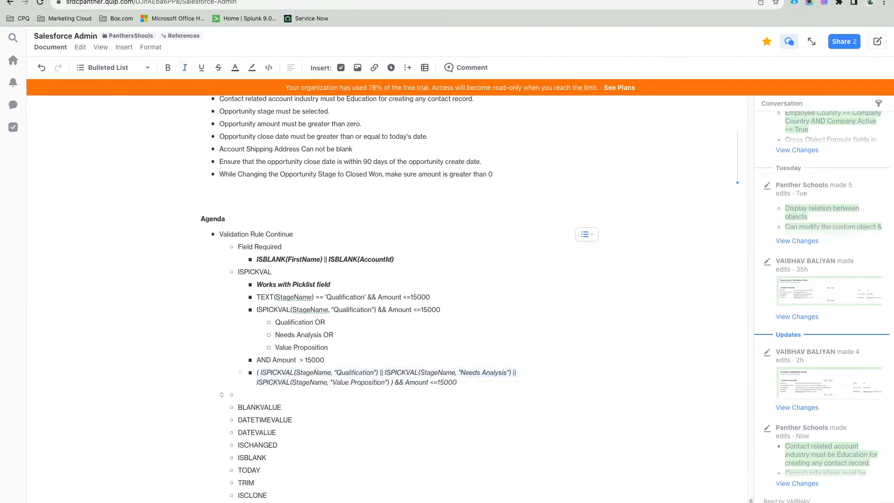
type("CASE")
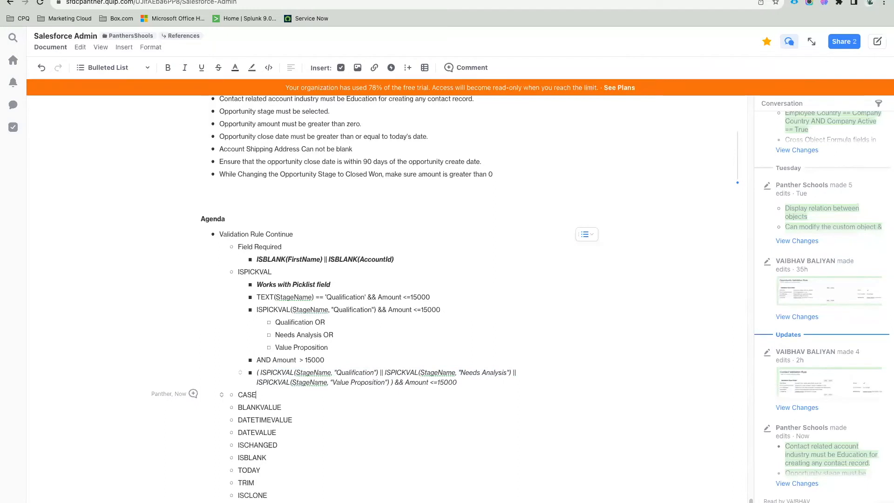
key("Return")
key("Tab")
type("Text")
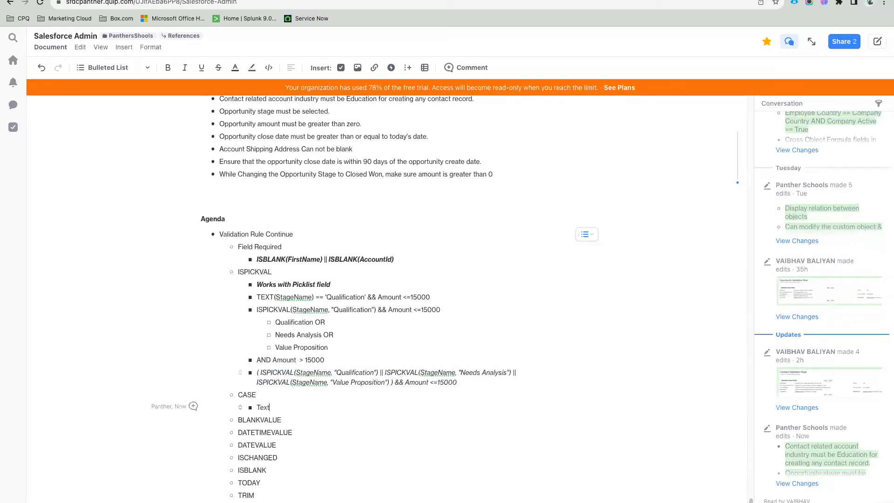
key("Return")
type("Number")
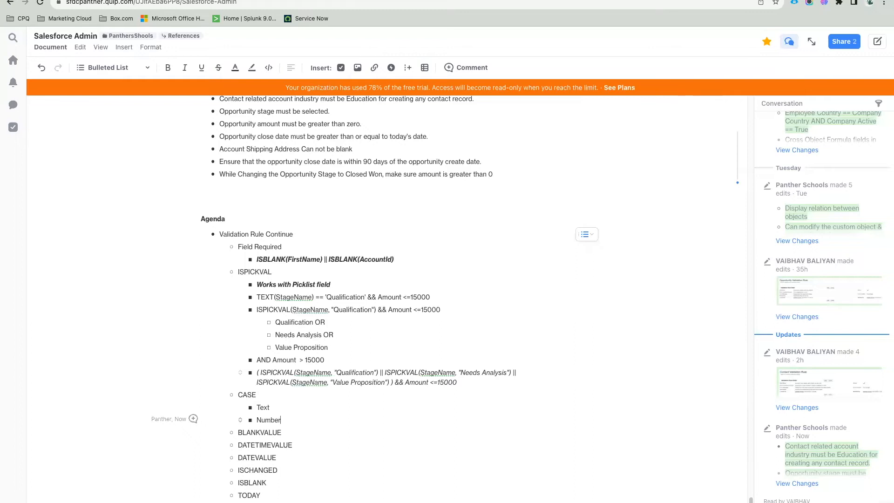
key("Return")
type("Picklist")
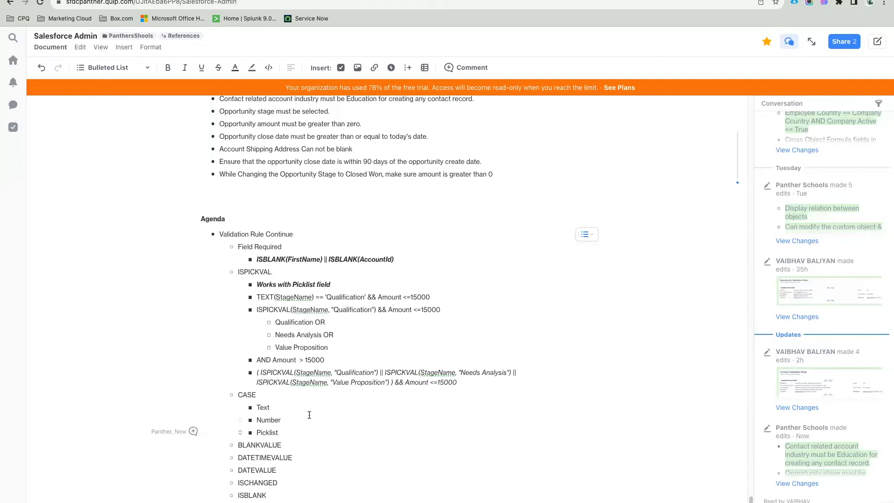
left_click_drag(281, 433, 257, 412)
left_click(257, 408)
left_click(258, 395)
double_click(257, 395)
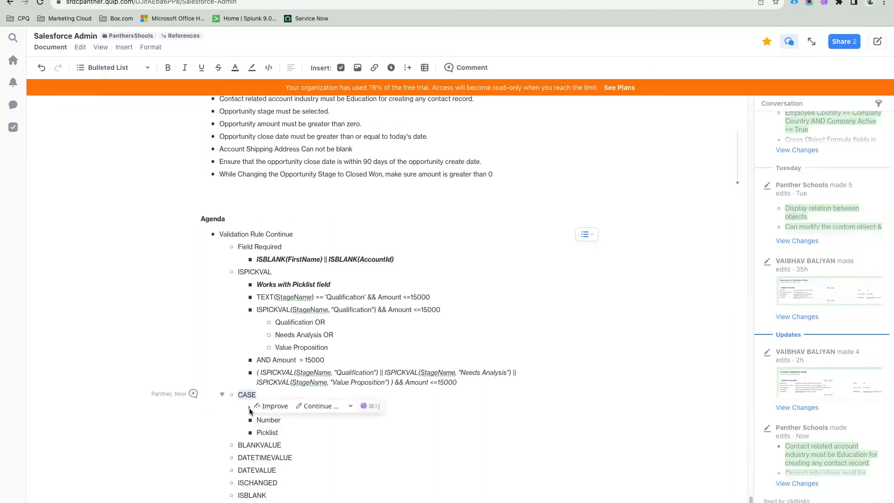
left_click(257, 431)
left_click_drag(284, 431, 256, 407)
left_click(285, 432)
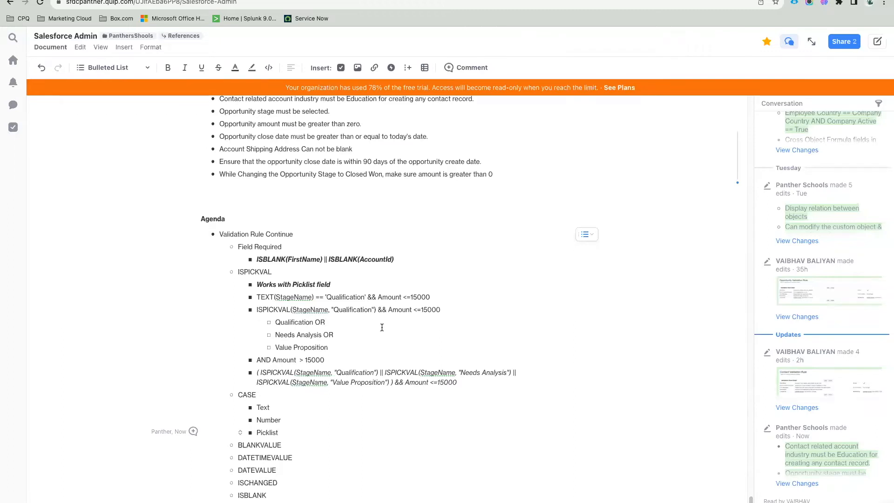
Return to the Dickenson Mobile Generators opportunity in Salesforce, open its fields for editing, and examine the Amount and the available Stage options
left_click(292, 0)
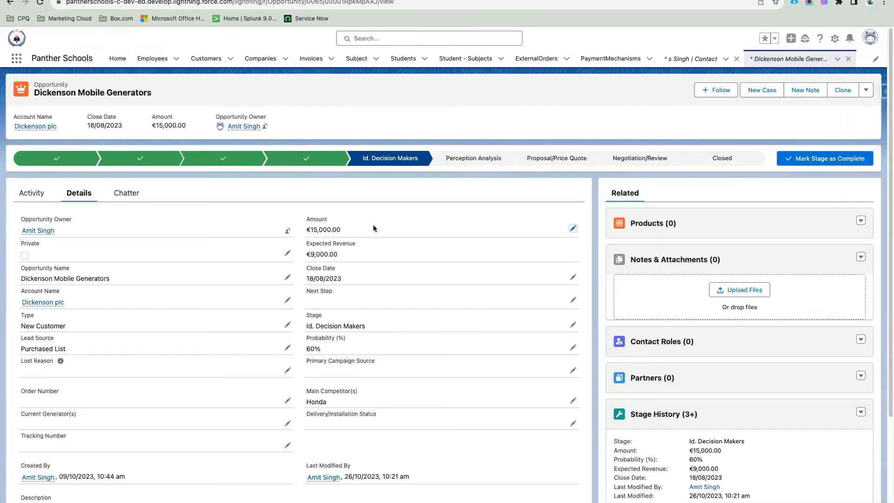
left_click(573, 228)
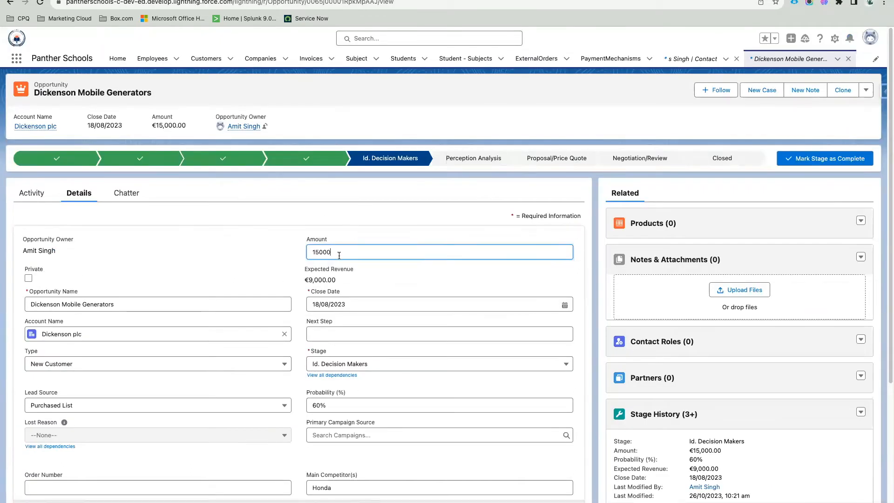
left_click_drag(344, 254, 304, 256)
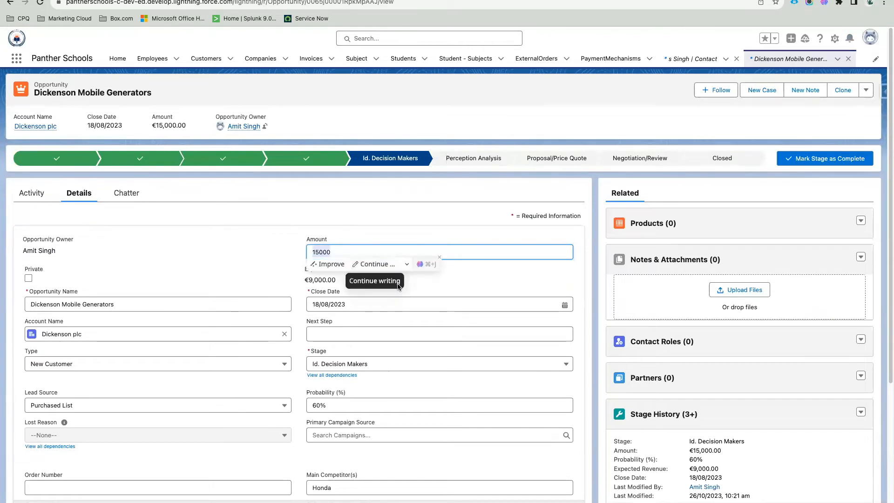
left_click(397, 289)
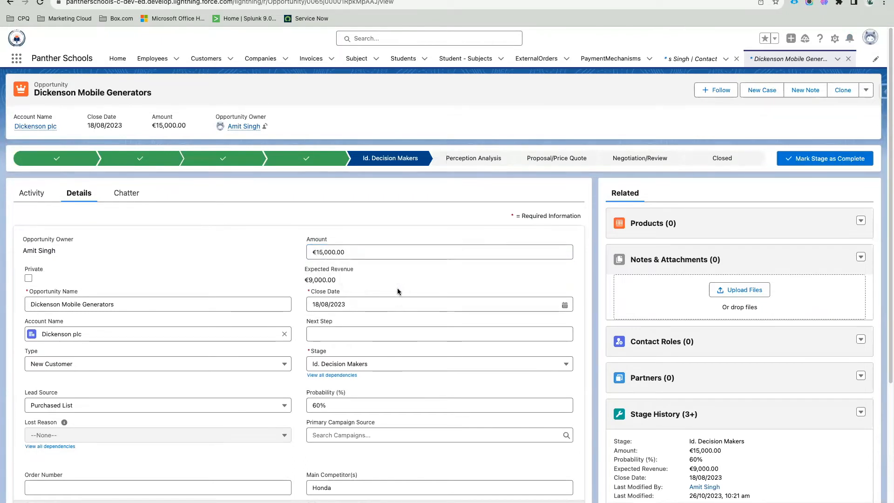
left_click(354, 363)
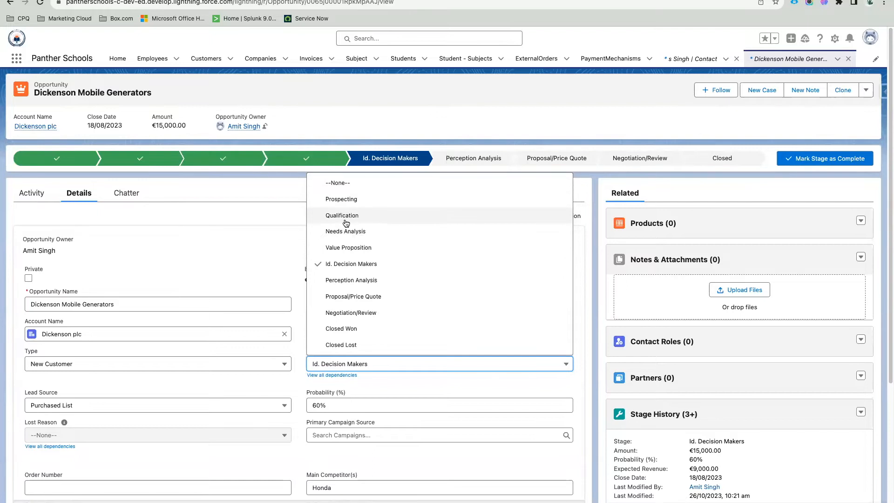
key("Escape")
left_click(347, 252)
left_click_drag(346, 252, 290, 253)
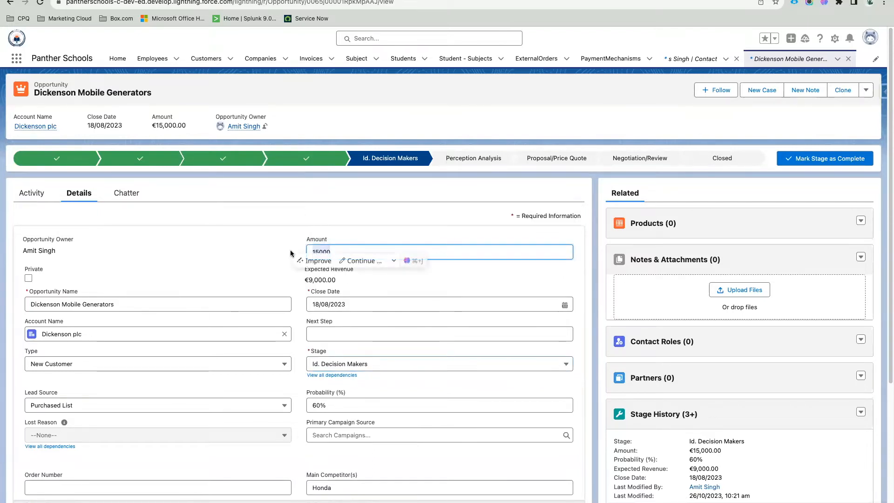
left_click(382, 281)
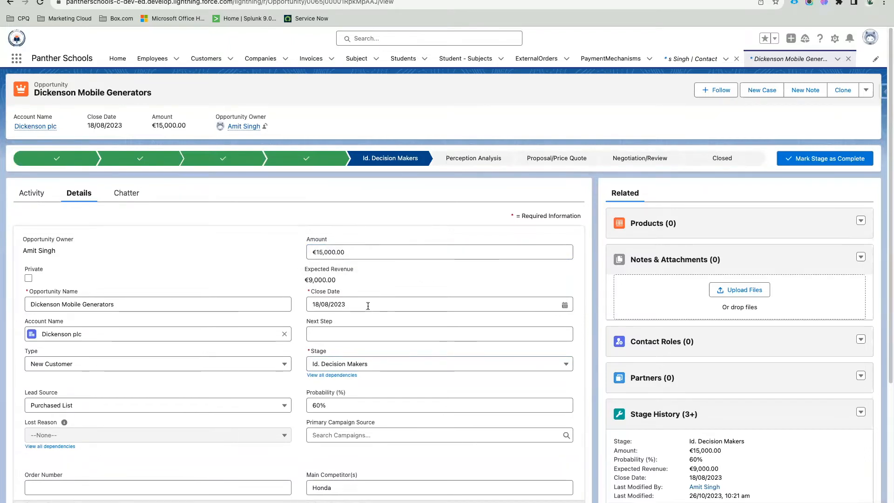
scroll(368, 306, "down", 1)
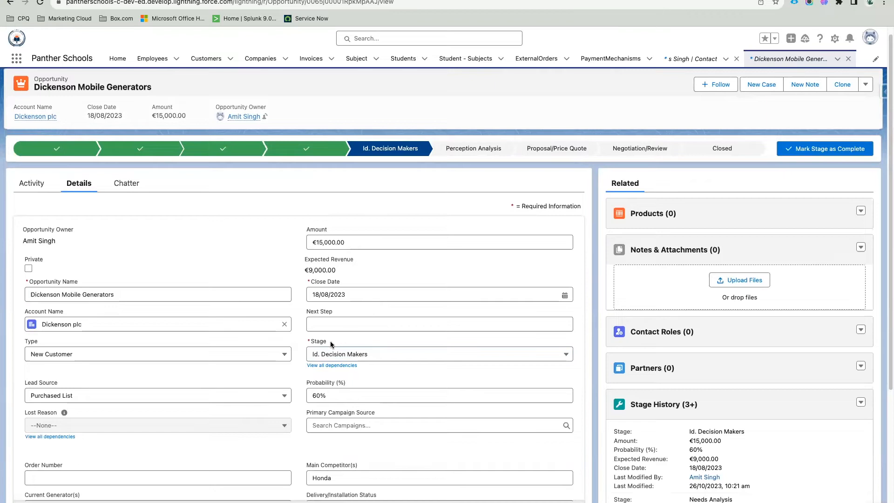
left_click(372, 355)
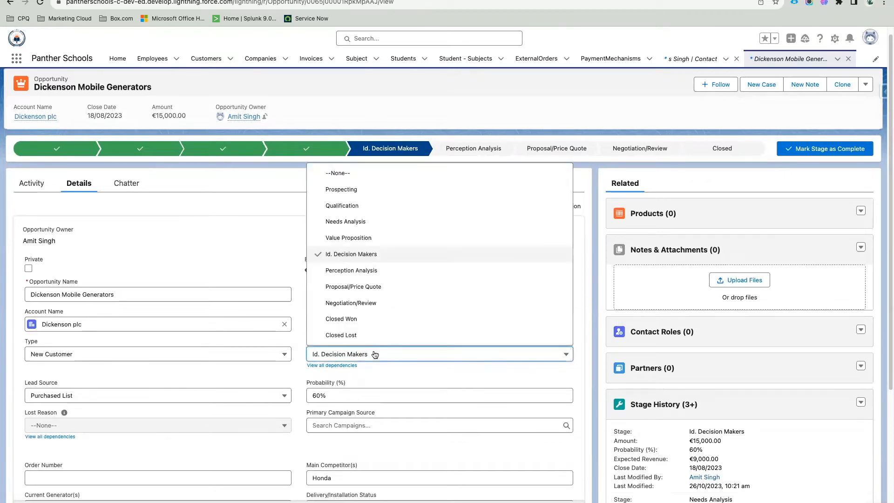
left_click(300, 360)
left_click_drag(335, 341, 312, 342)
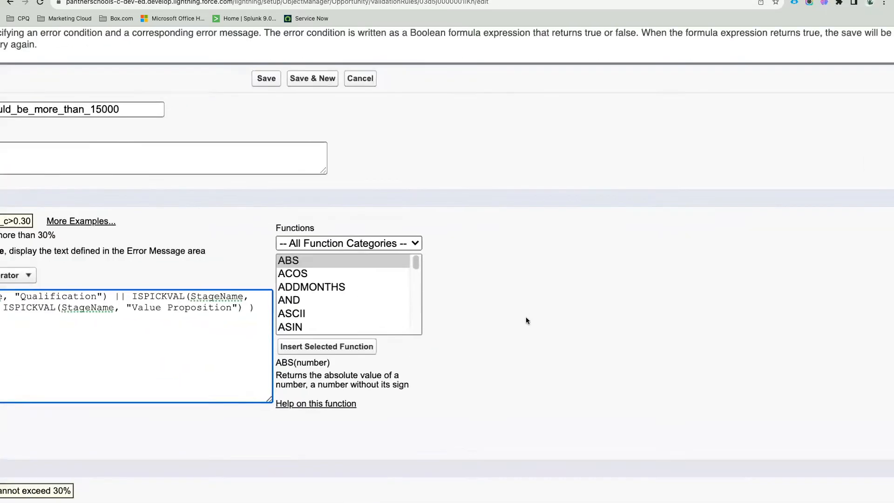
Insert the CASE function template below the existing ISPICKVAL condition in the error condition formula, starting at the beginning of its line
scroll(603, 352, "down", 3)
scroll(603, 352, "right", 3)
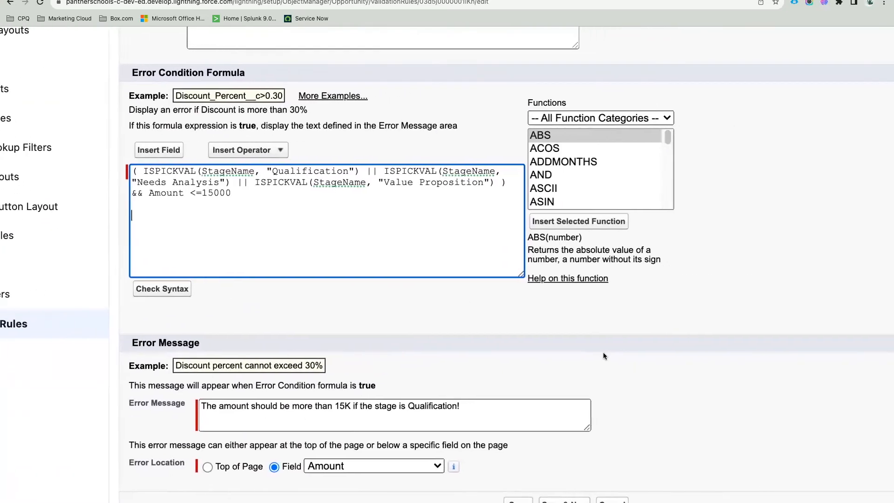
left_click(518, 137)
scroll(559, 177, "down", 2)
left_click(559, 201)
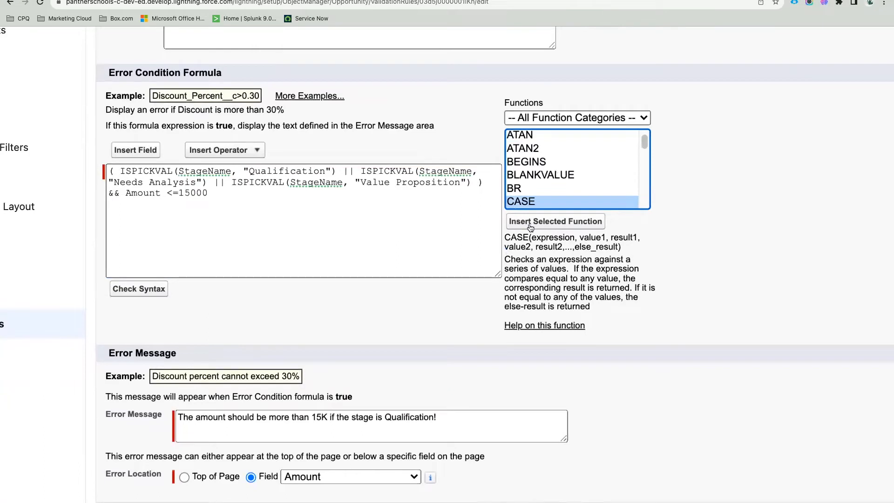
double_click(543, 237)
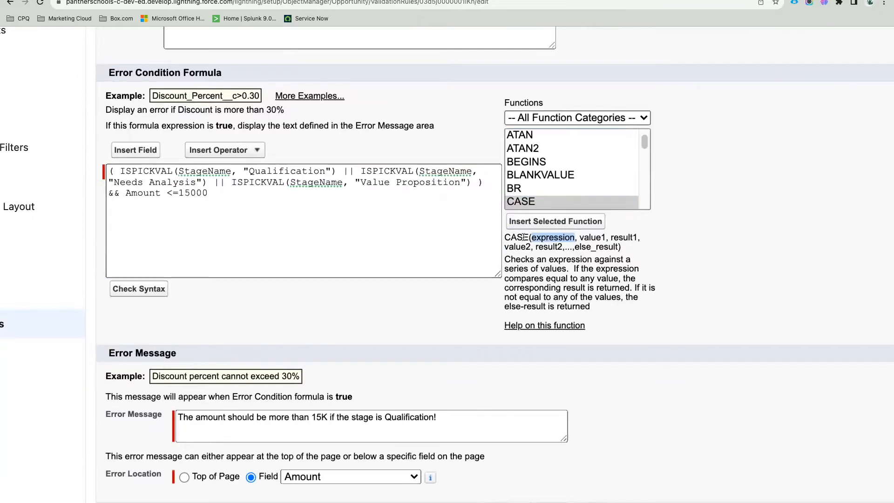
double_click(592, 238)
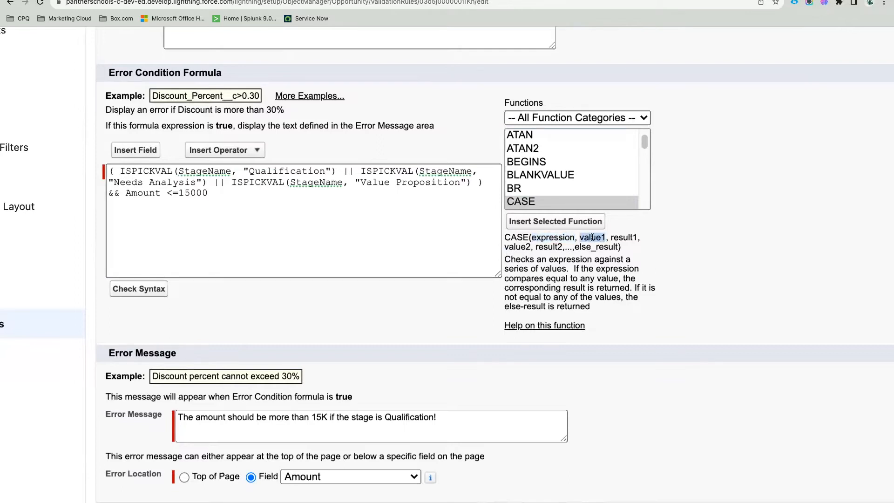
double_click(633, 238)
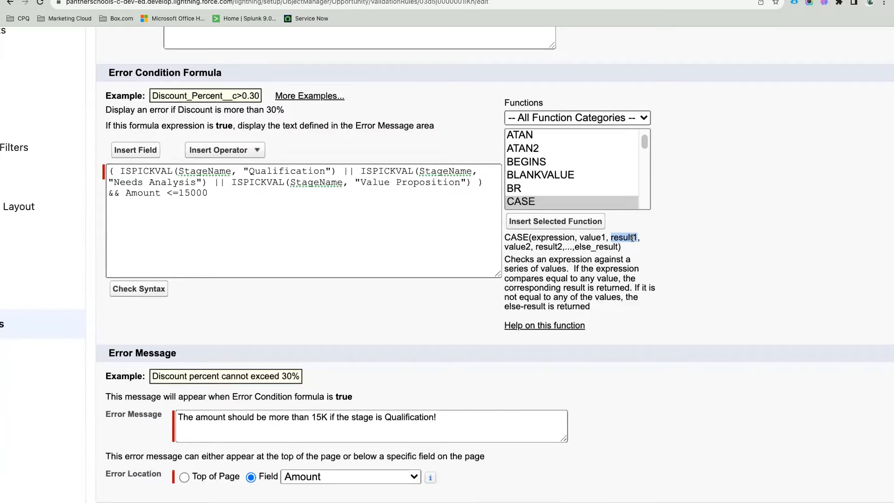
left_click(580, 225)
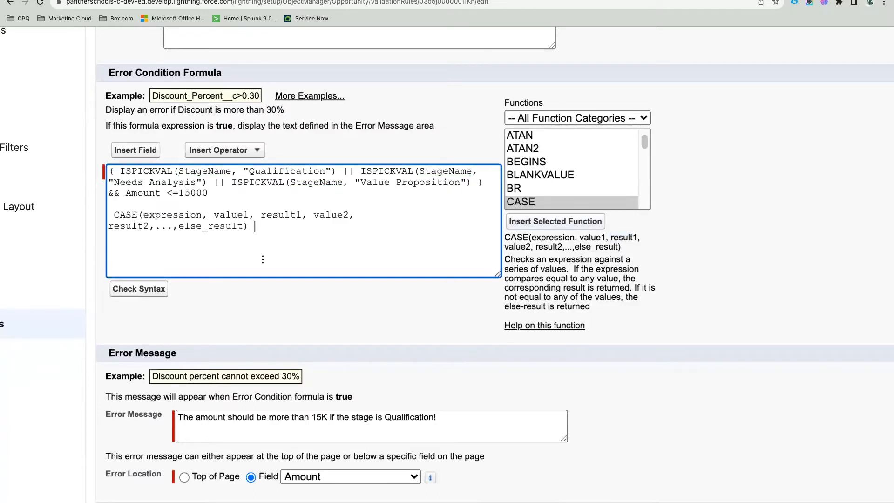
left_click(114, 215)
key("BackSpace")
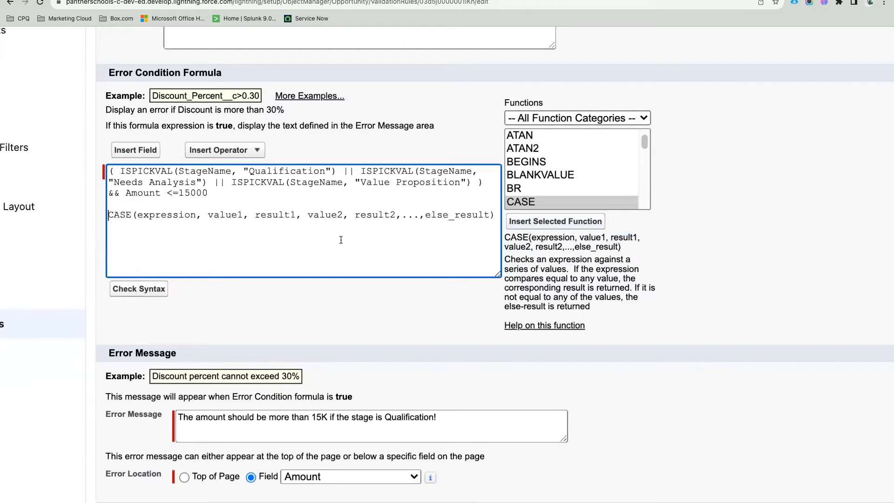
Compare the CASE template's expression and value1 placeholders with StageName and "Qualification" in the first ISPICKVAL call
double_click(165, 215)
left_click(173, 230)
left_click_drag(196, 214, 136, 215)
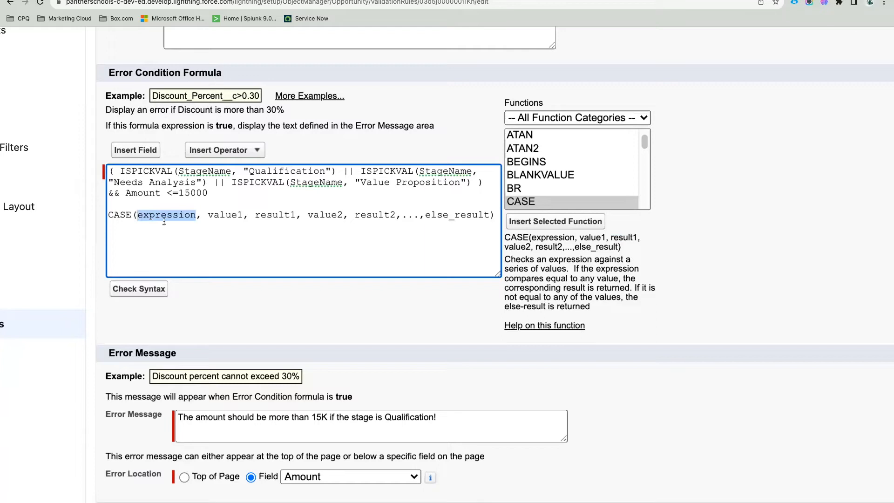
double_click(224, 215)
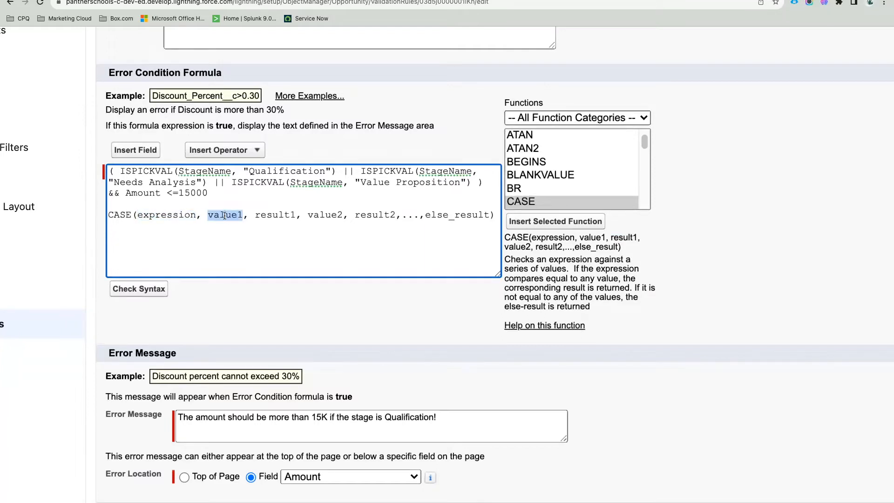
double_click(170, 215)
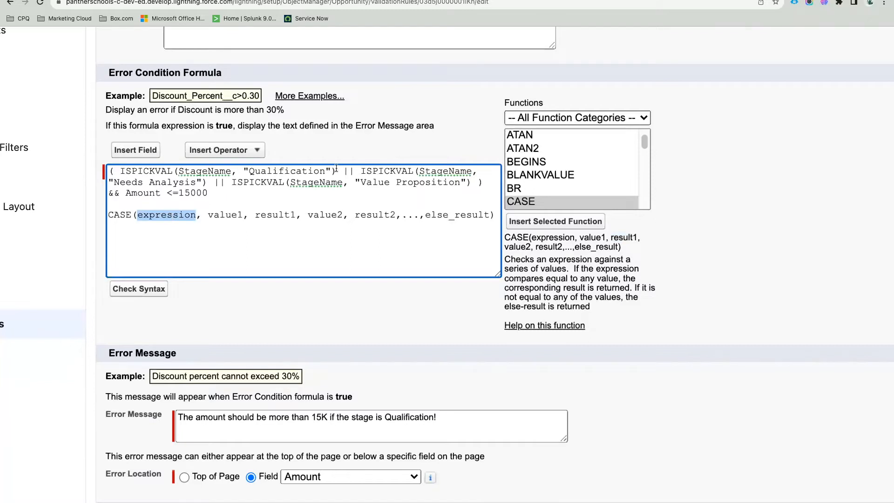
left_click_drag(336, 170, 122, 170)
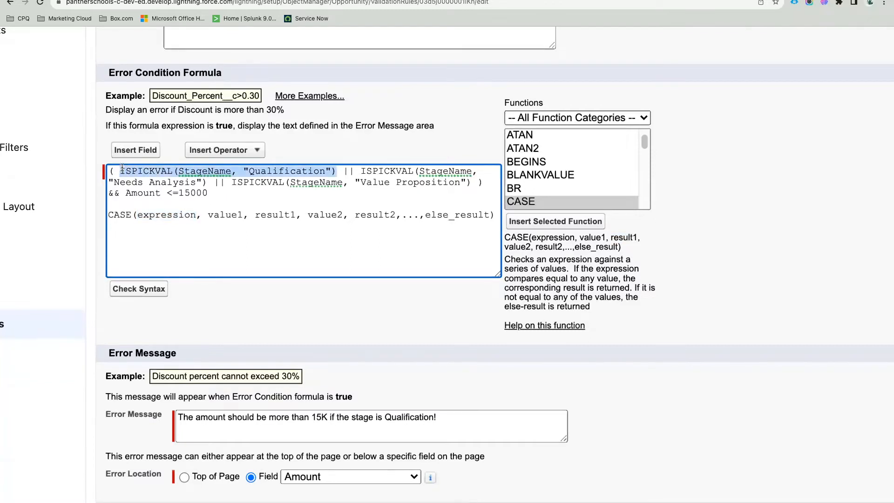
double_click(208, 171)
double_click(282, 171)
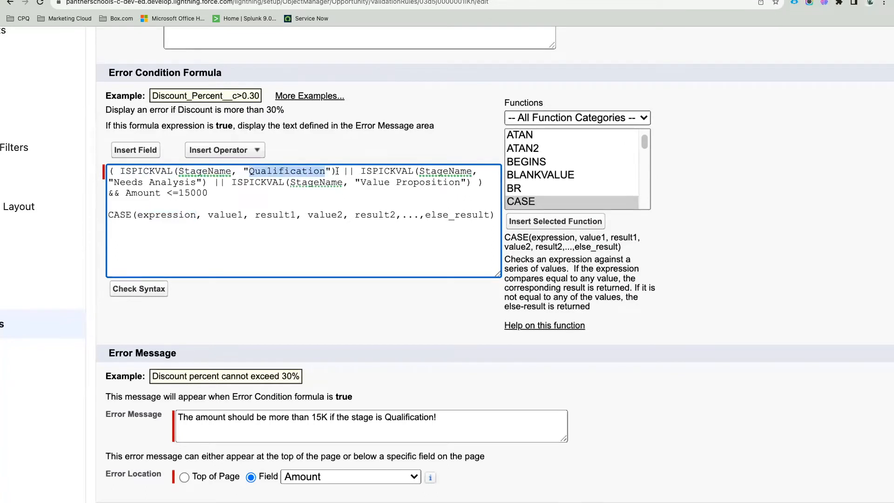
double_click(204, 170)
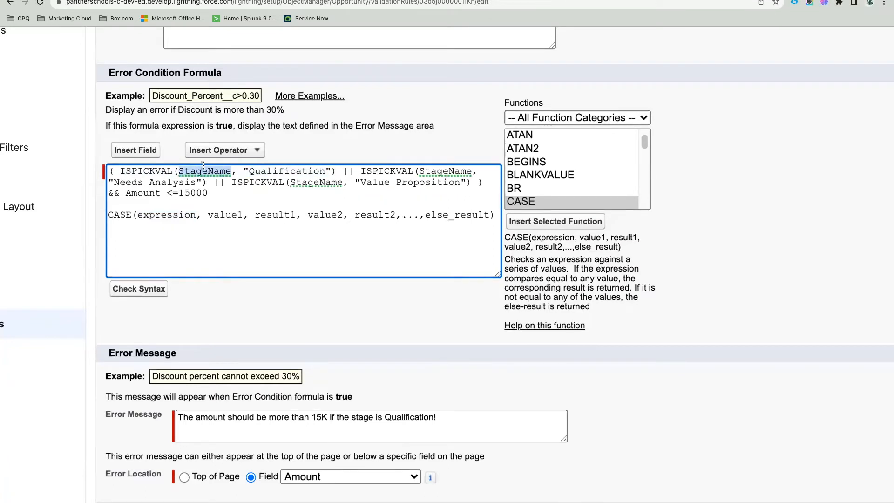
Replace the CASE function's expression placeholder with TEXT(StageName)
double_click(158, 221)
type("TET")
key("BackSpace")
type("XT(StageName)")
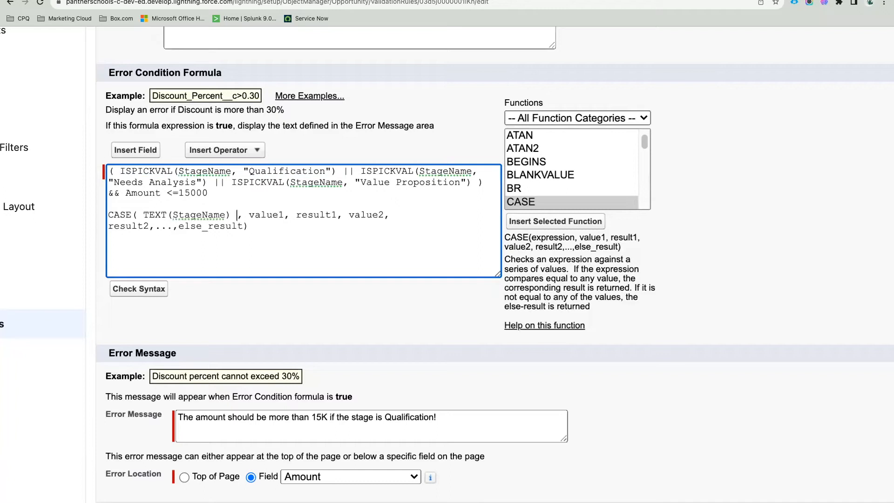
Replace the value1 placeholder with "Qualification" copied from the formula above and set result1 to 1
double_click(269, 216)
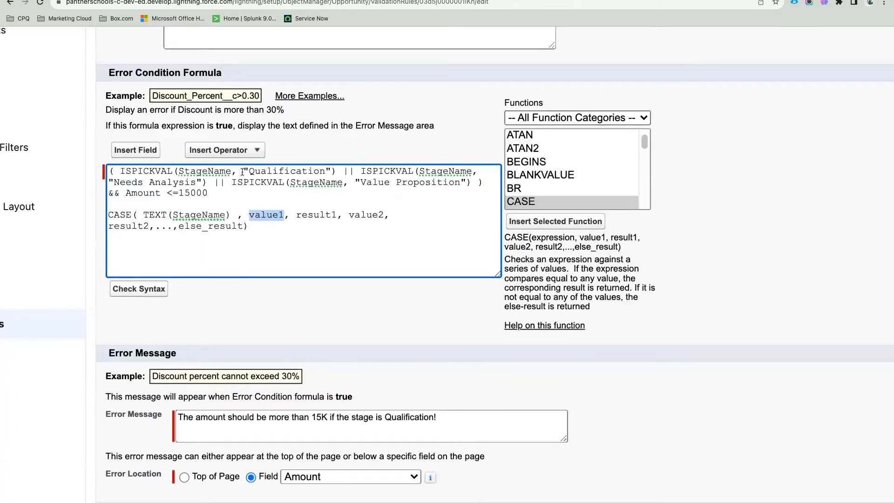
left_click_drag(242, 172, 333, 172)
key("ctrl+c")
double_click(267, 215)
key("ctrl+v")
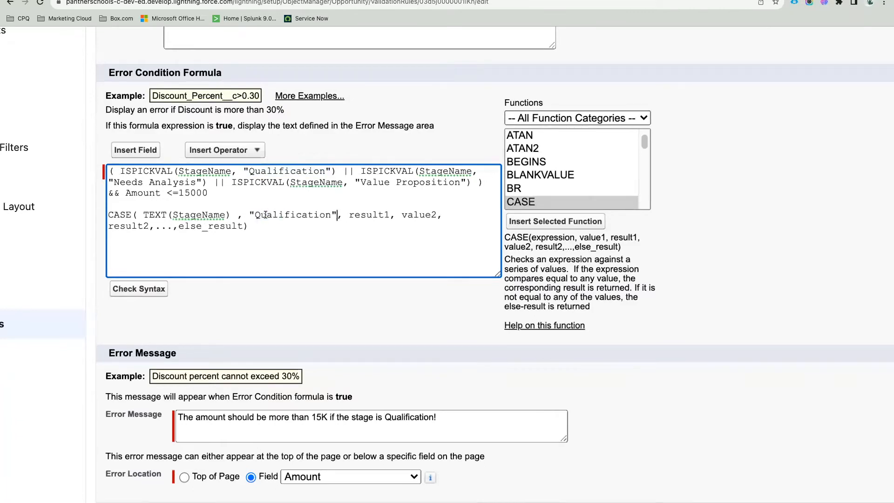
double_click(369, 216)
type("1")
Replace the value2 placeholder with "Needs Analysis" copied from the formula above and set result2 to 1
left_click_drag(202, 182, 110, 182)
key("ctrl+c")
double_click(385, 215)
key("ctrl+v")
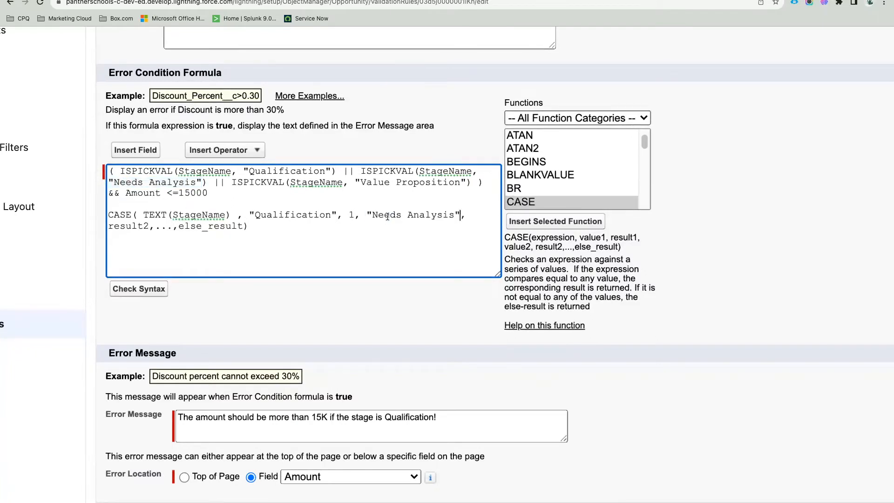
left_click_drag(149, 226, 109, 227)
type("1")
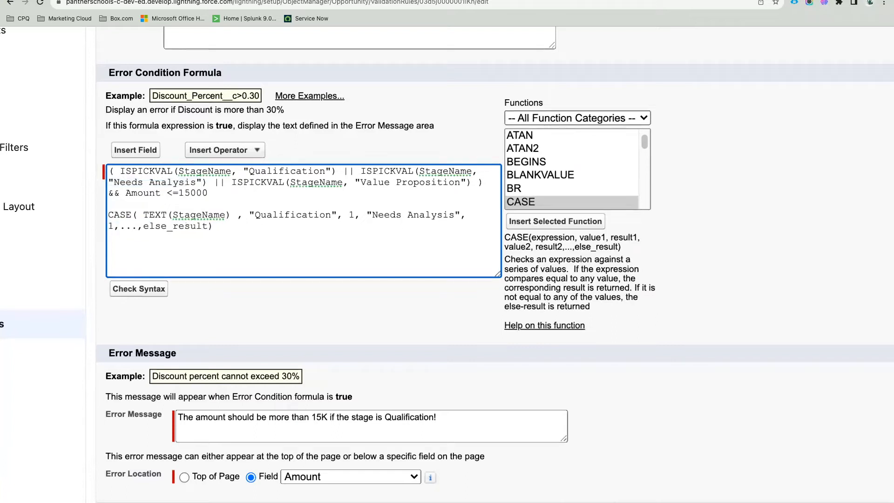
Replace the remaining CASE placeholders with "Value Proposition", 1, "Prospecting" , 1
left_click_drag(356, 182, 467, 181)
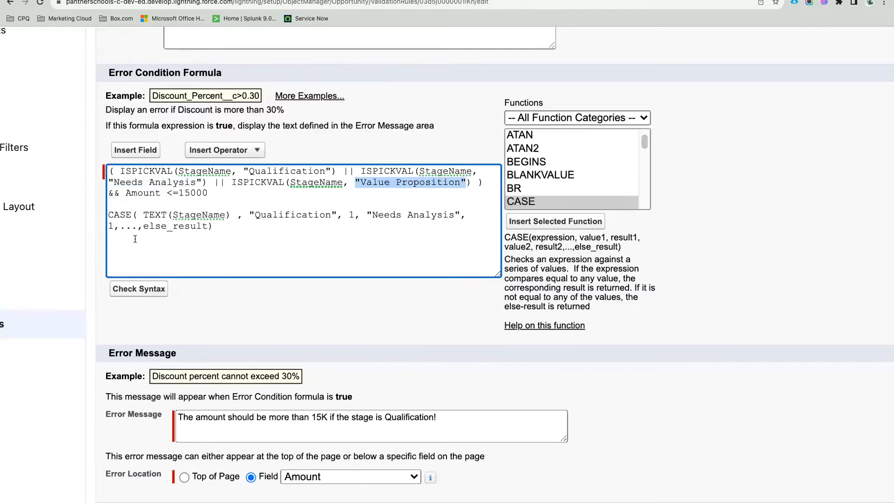
left_click_drag(120, 227, 208, 227)
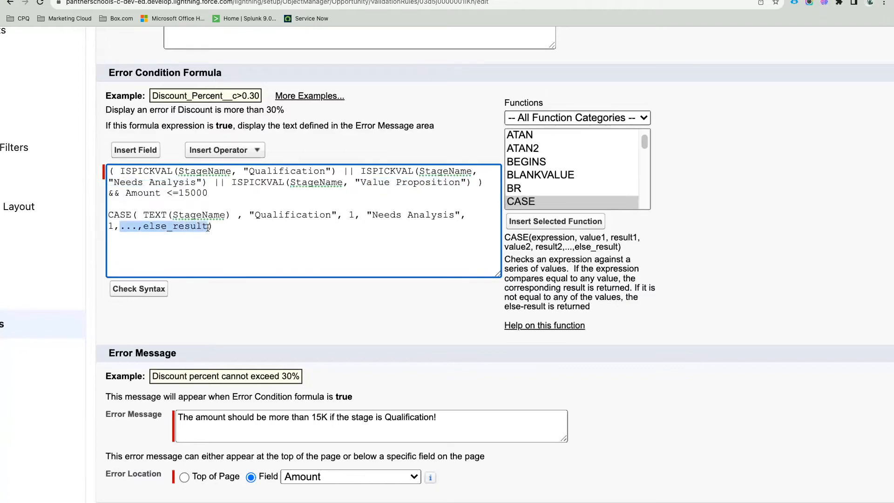
key("ctrl+v")
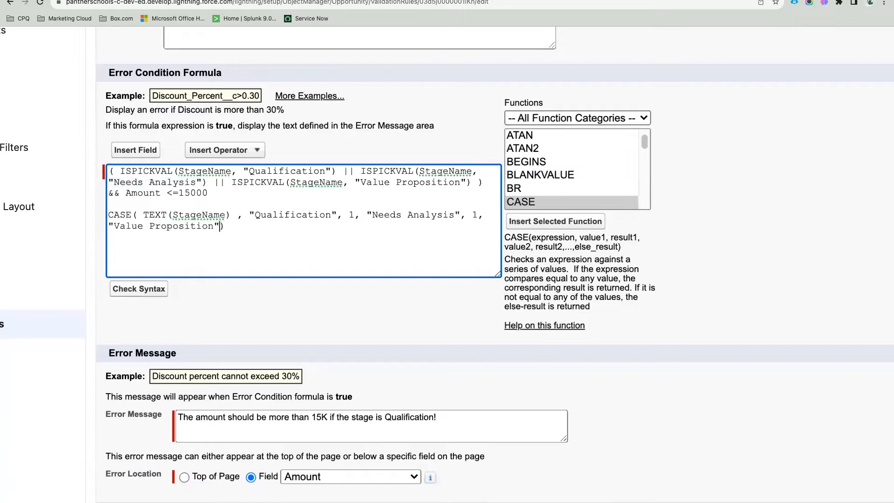
type(", 1")
type(", \"Prospectong")
key("BackSpace")
key("BackSpace")
key("BackSpace")
type("ing\" , 1")
Delete the old ISPICKVAL and Amount formula along with the blank lines above the CASE function
left_click_drag(361, 227, 99, 214)
left_click(212, 193)
left_click_drag(212, 193, 104, 171)
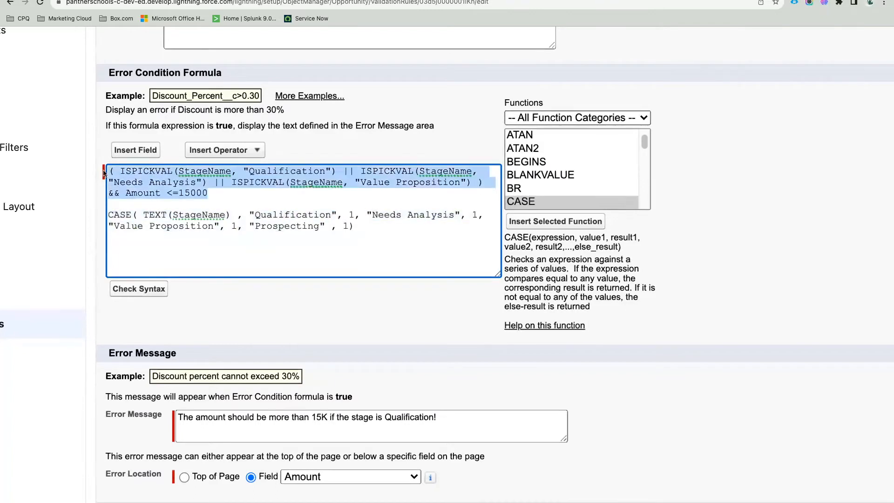
key("BackSpace")
key("Delete")
key("Delete")
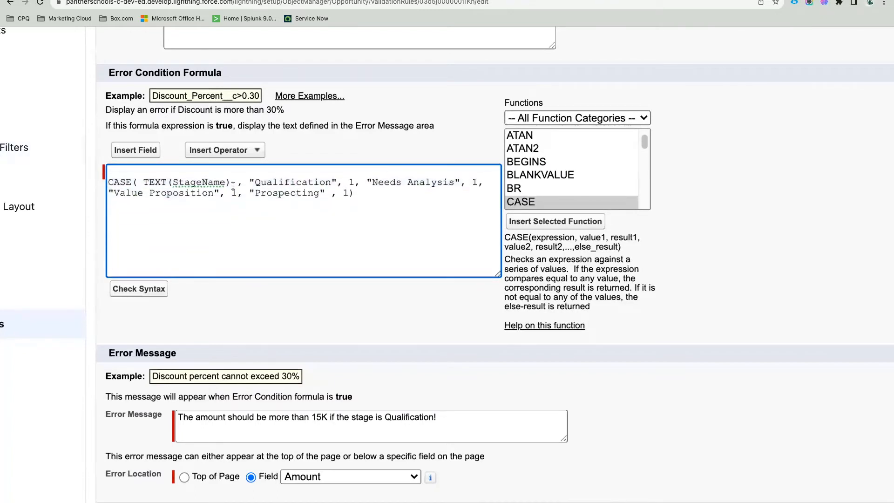
key("ctrl+a")
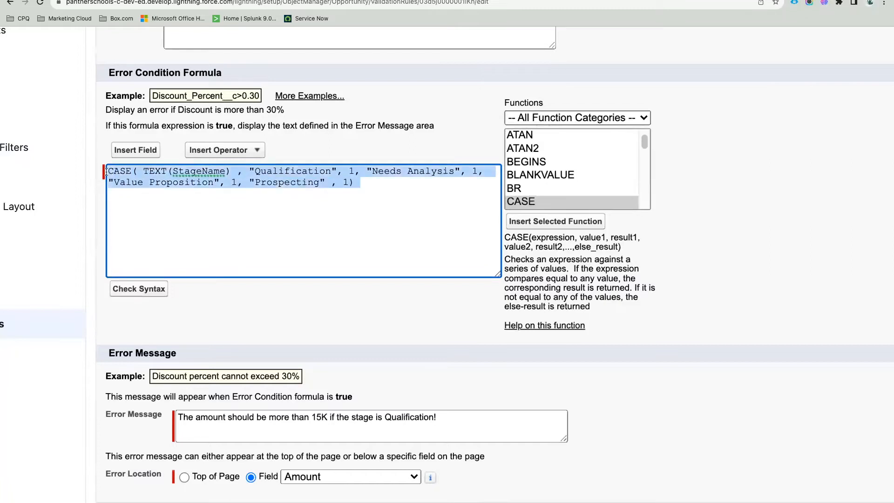
left_click(310, 211)
Append = 1 after the CASE function and enclose the whole comparison in parentheses
left_click_drag(143, 171, 346, 182)
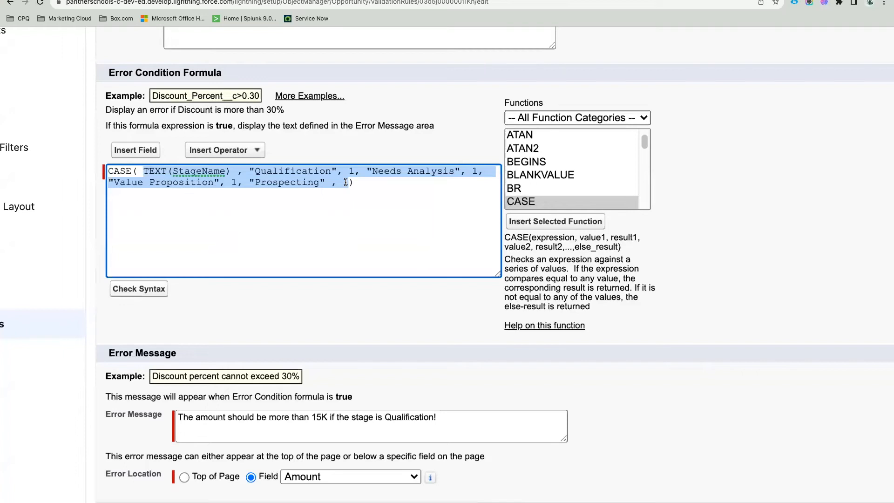
left_click(394, 202)
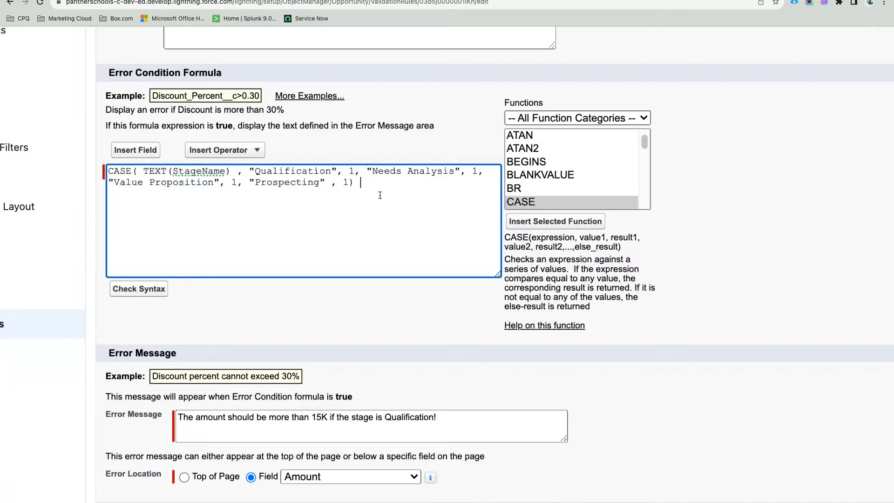
left_click_drag(358, 183, 94, 173)
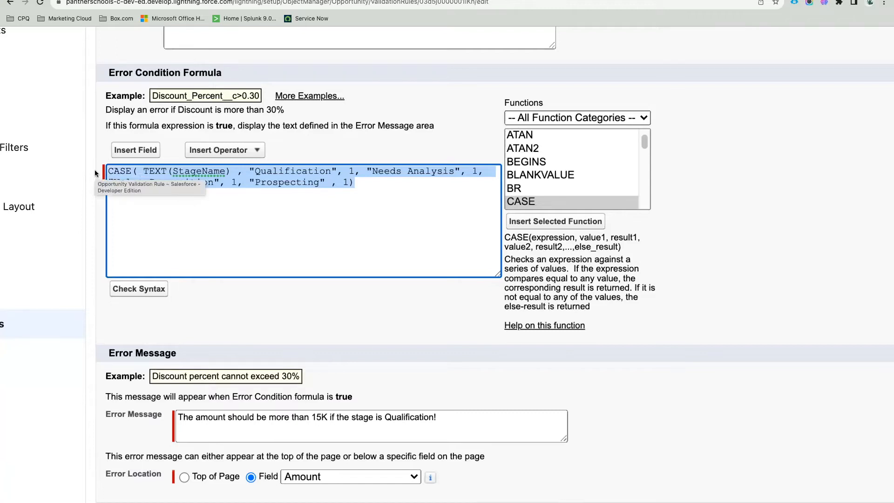
key("Right")
type("==")
key("BackSpace")
key("BackSpace")
type("1")
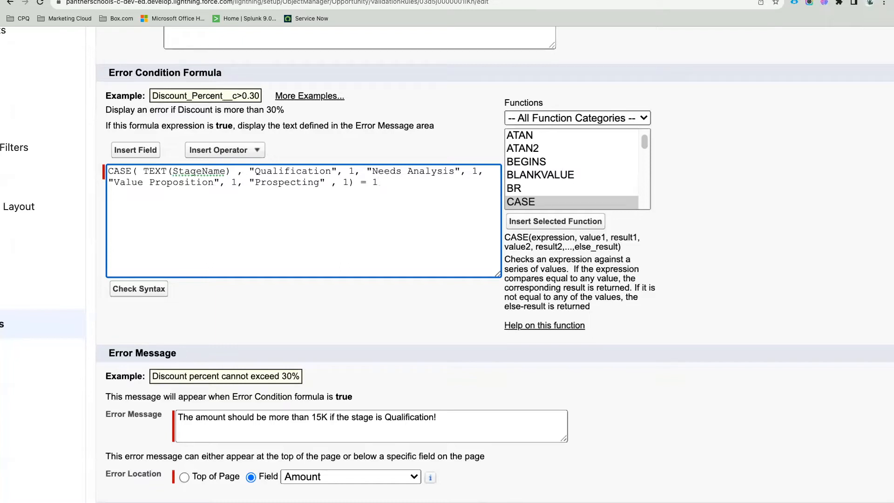
type(" )")
left_click(109, 169)
type("(")
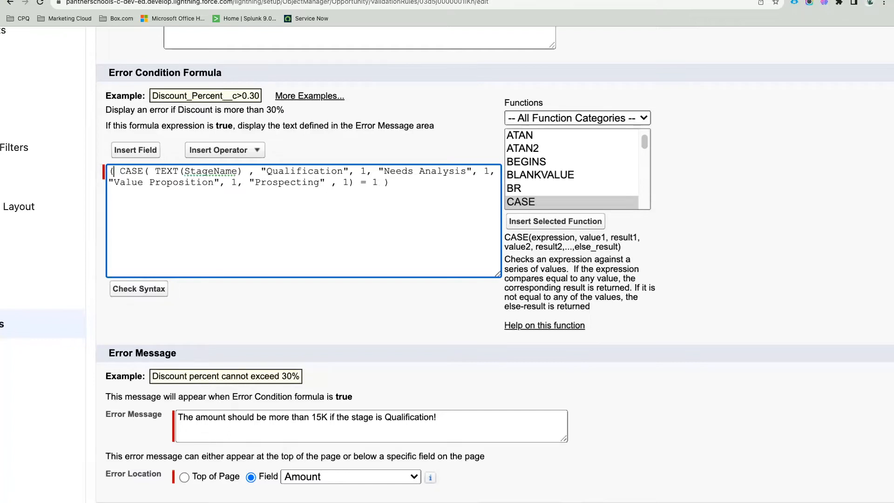
Append && Amount <=15000 after the parenthesized CASE comparison and check the formula's syntax
left_click(380, 182)
left_click(110, 170, "shift")
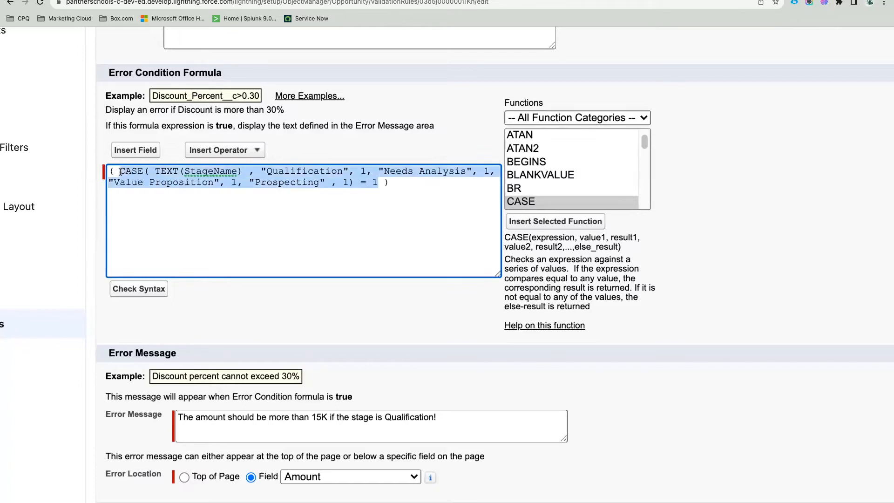
left_click(173, 204)
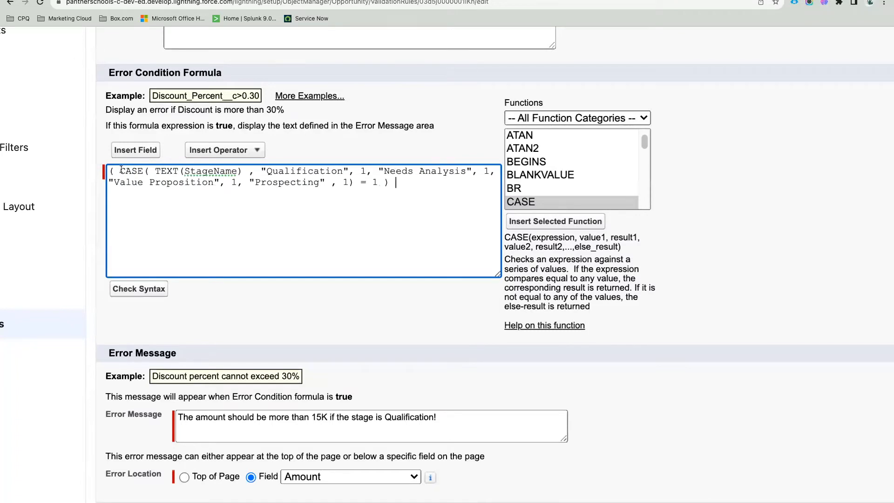
type("&& Amount <=15000")
left_click_drag(389, 183, 122, 166)
left_click(148, 290)
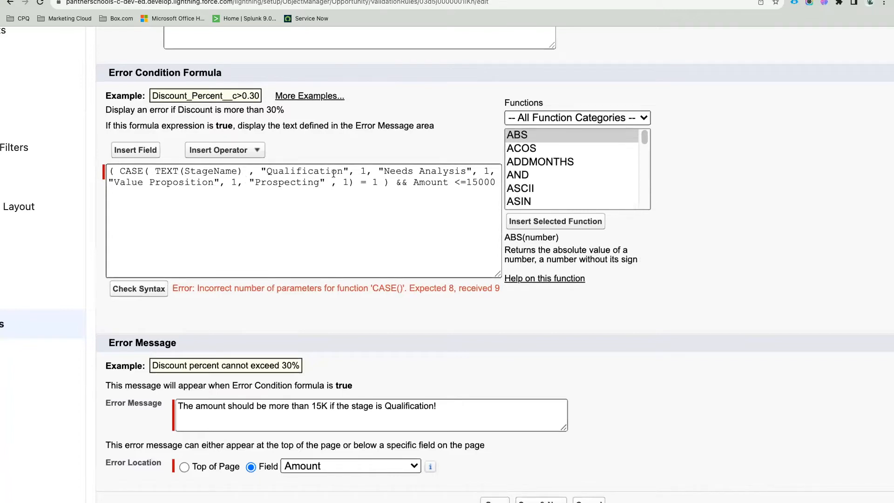
Break the CASE formula so that the Qualification, Needs Analysis, Value Proposition and Prospecting pairs each start on their own line
left_click(257, 171)
key("Return")
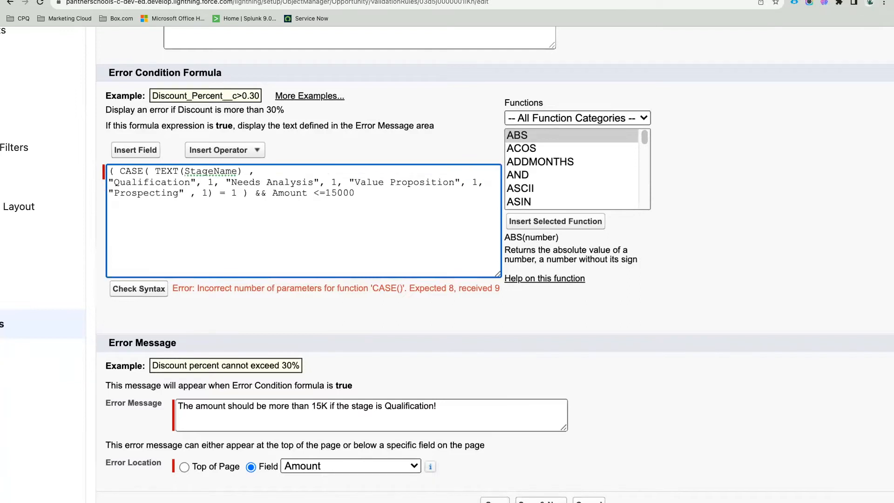
left_click(244, 183)
key("Return")
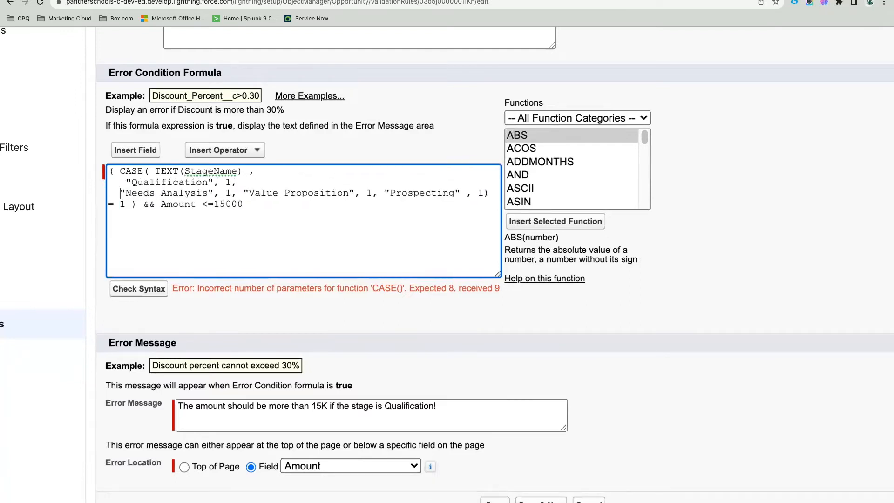
key("Return")
left_click(260, 204)
key("Return")
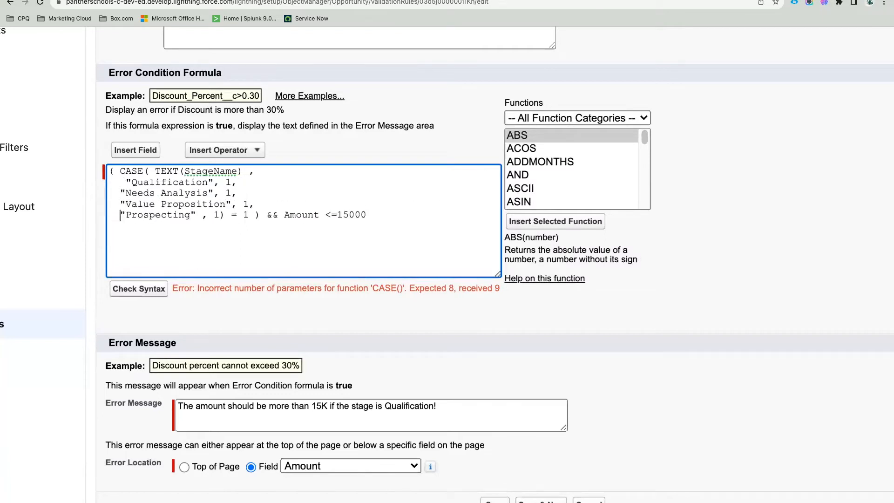
Move the CASE function's closing parenthesis onto its own line and align the Qualification and closing lines with the other pairs
left_click(219, 215)
key("Return")
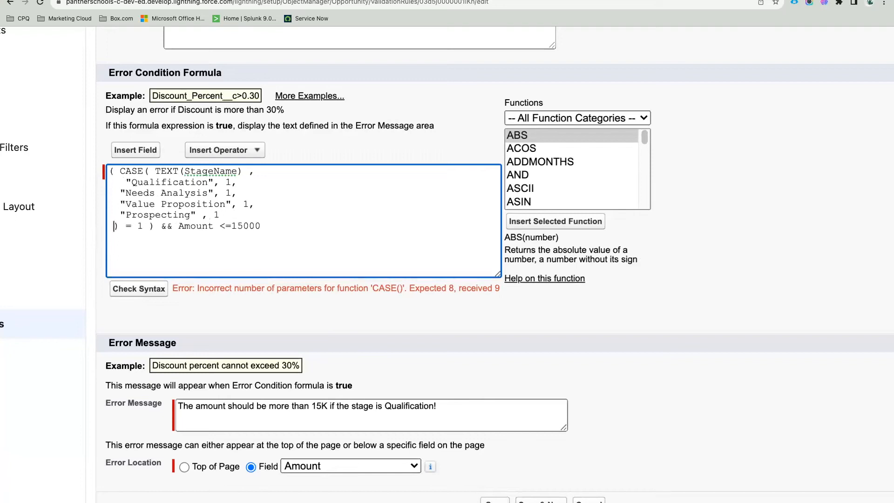
left_click(127, 180)
key("BackSpace")
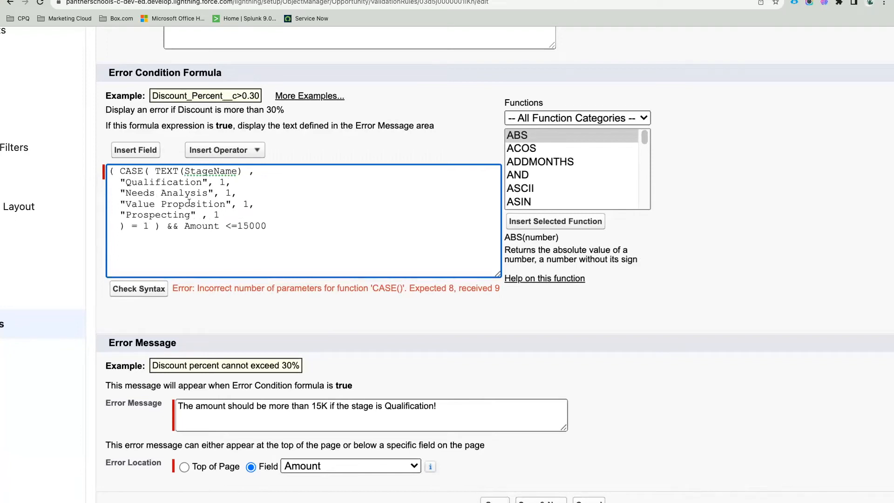
Add 0 as the CASE function's default result just before its closing parenthesis
left_click(221, 213, "shift")
left_click(120, 226)
type("0")
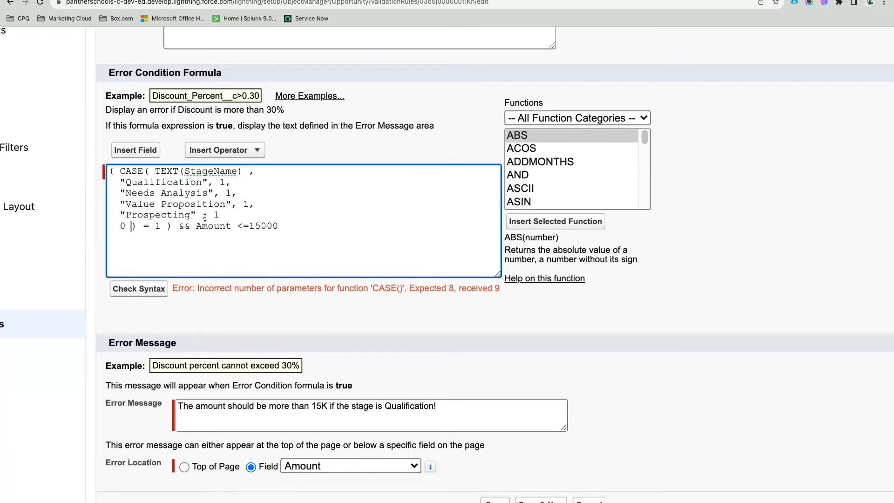
left_click_drag(219, 215, 122, 183)
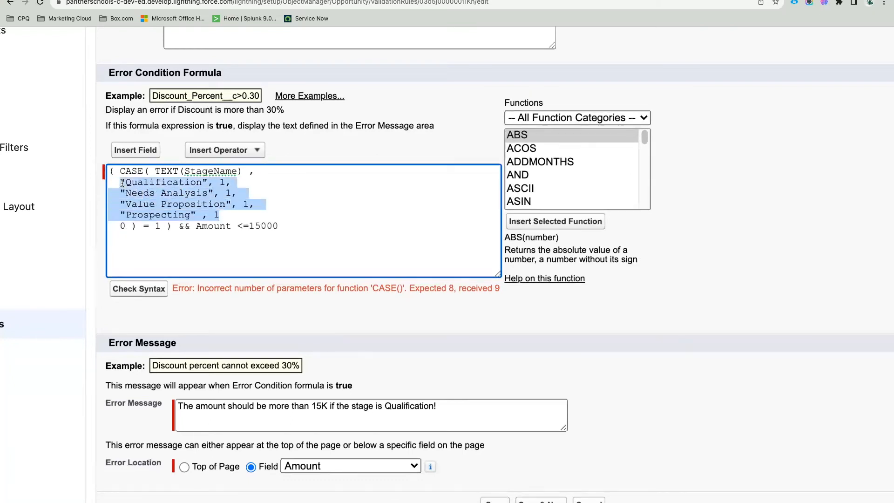
left_click(127, 225)
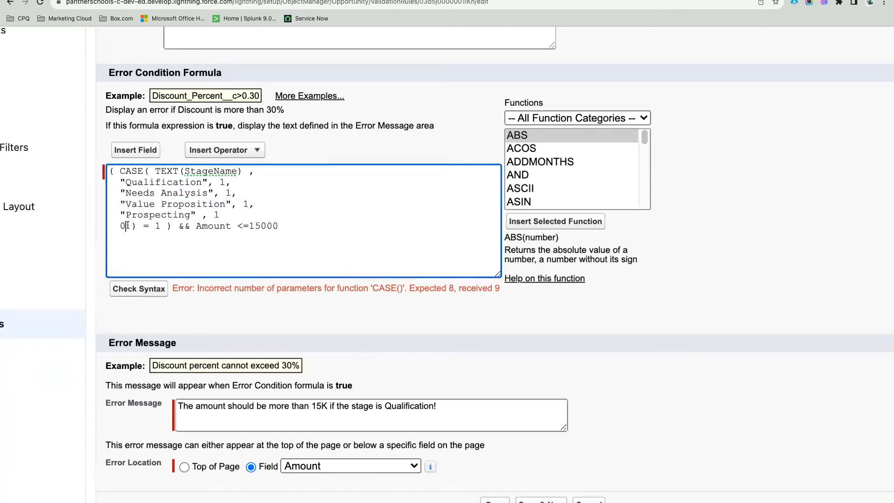
Break the line before the outer closing parenthesis so it leads the && Amount <=15000 condition, and check the formula's syntax
left_click(166, 226)
key("Return")
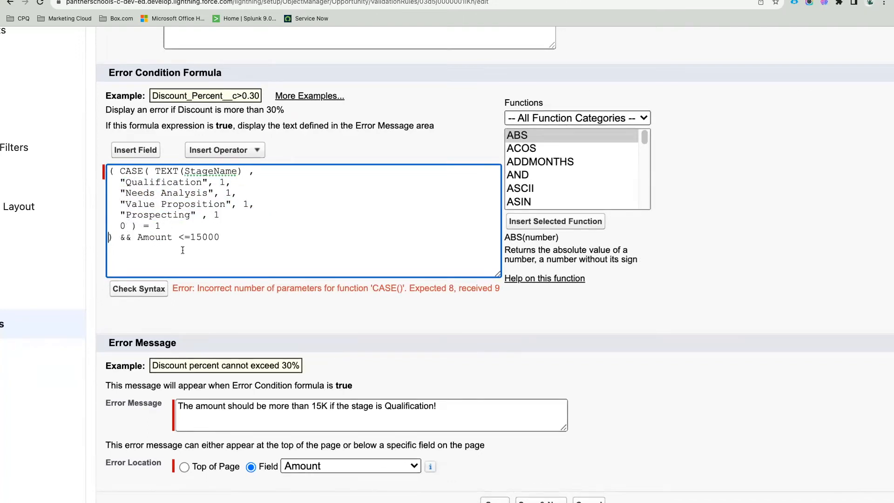
left_click(146, 289)
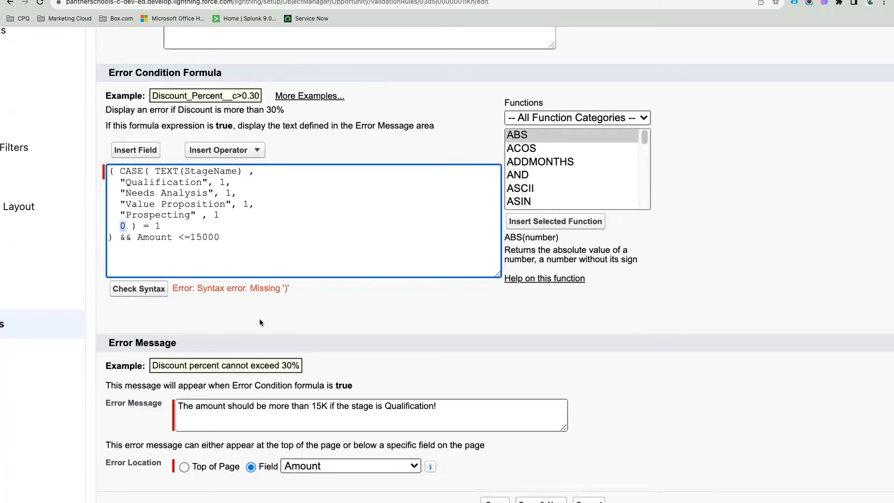
Add the missing comma after the Prospecting pair in the CASE function and check the syntax again
left_click(228, 215)
type(",")
left_click(146, 289)
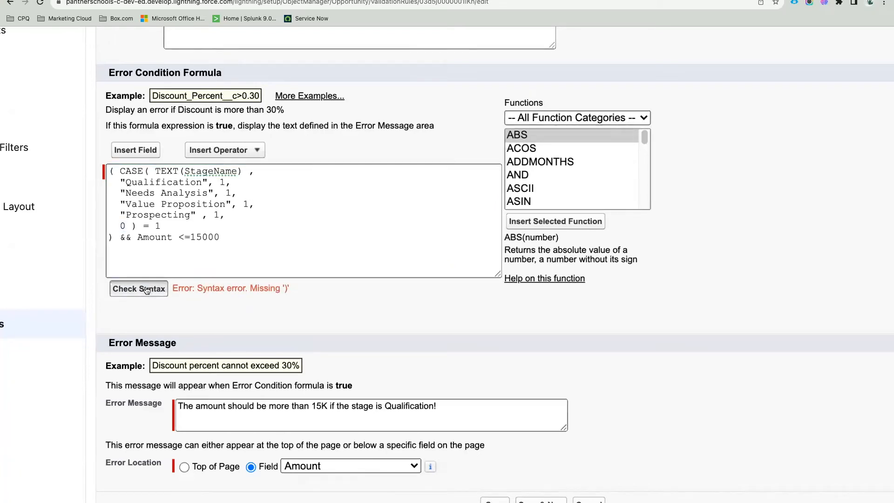
scroll(312, 312, "down", 7)
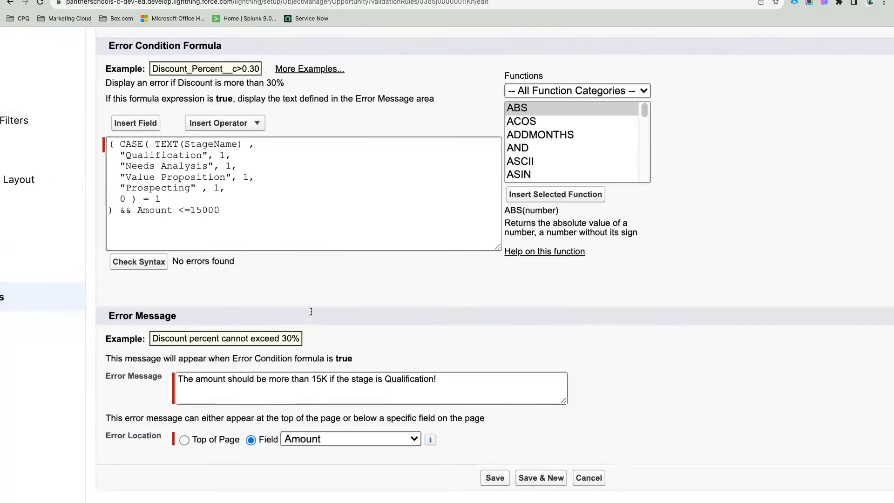
Save the validation rule with the new CASE formula
left_click(148, 232)
left_click_drag(225, 217, 108, 151)
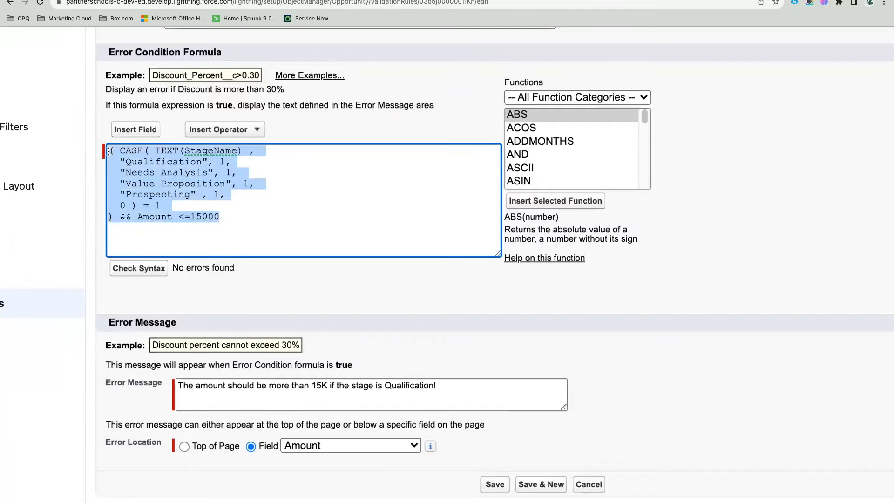
left_click(501, 485)
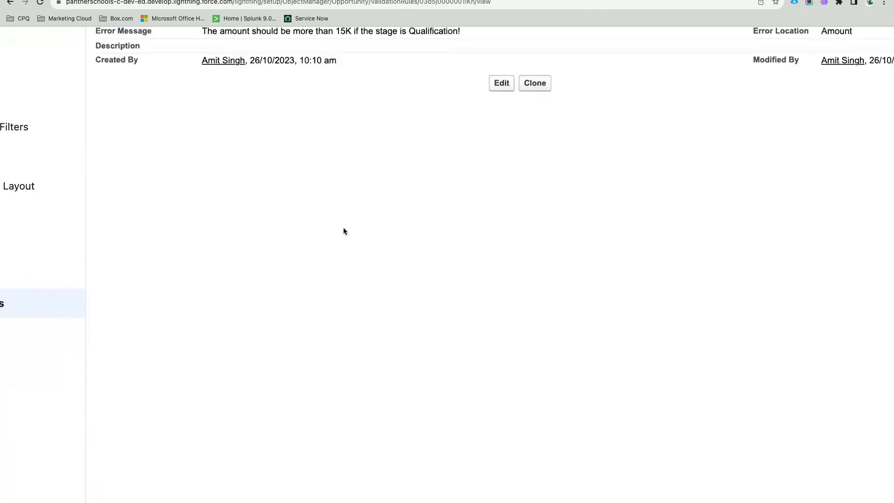
Copy the complete CASE formula from the saved validation rule's detail page
key("super+minus")
key("super+minus")
key("super+minus")
key("super+minus")
left_click_drag(241, 224, 187, 192)
key("ctrl+c")
left_click(281, 303)
Test the rule on the Dickenson Mobile Generators opportunity by trying the stages Prospecting, Qualification and Needs Analysis
key("ctrl+shift+Tab")
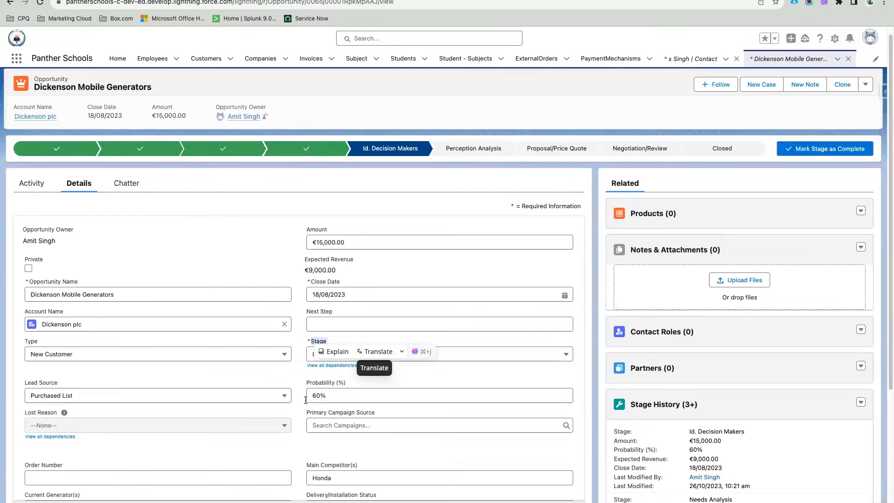
left_click(333, 356)
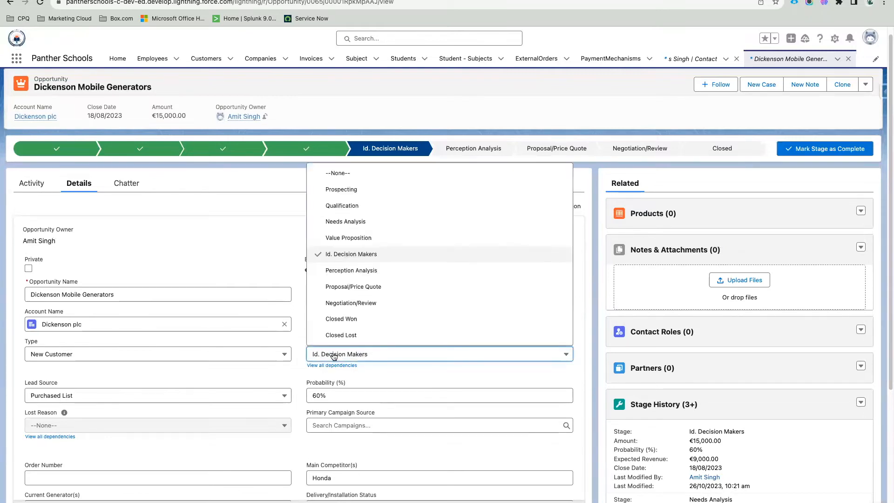
left_click(343, 190)
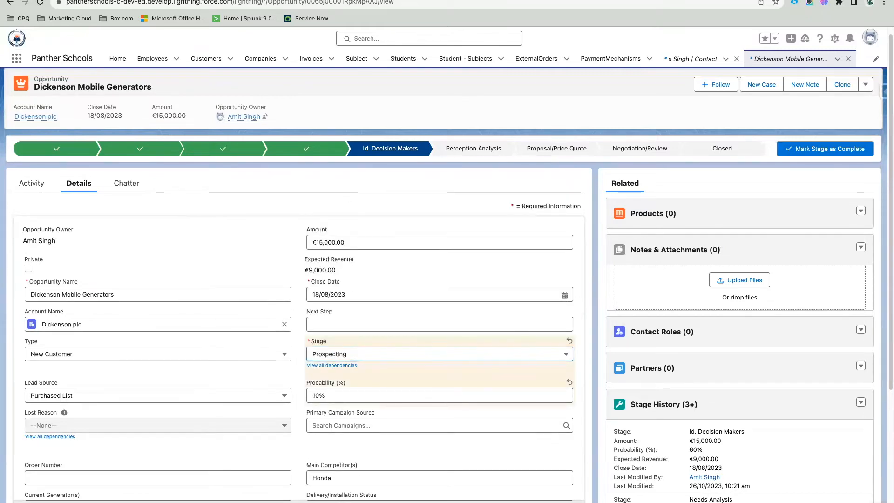
left_click(334, 363)
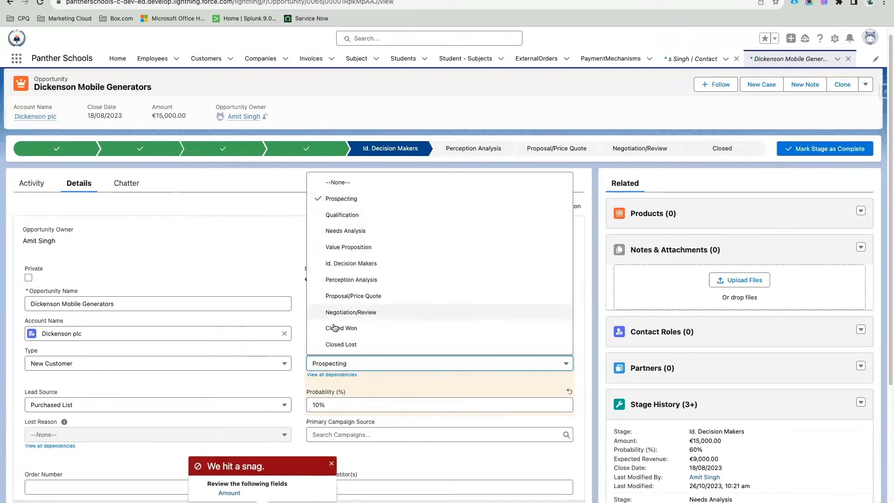
left_click(342, 216)
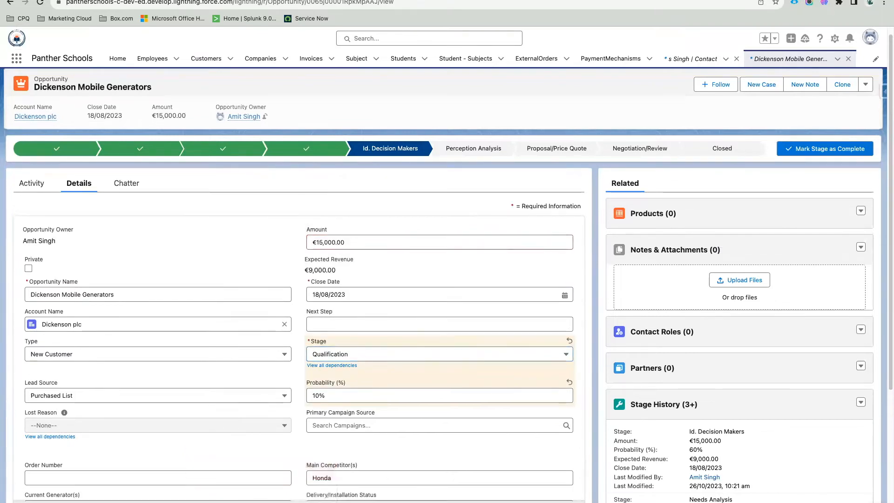
left_click(344, 364)
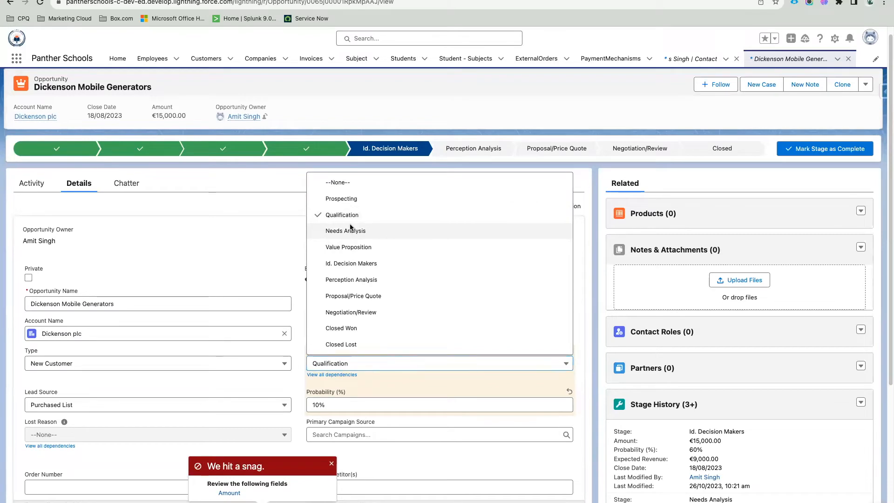
left_click(350, 230)
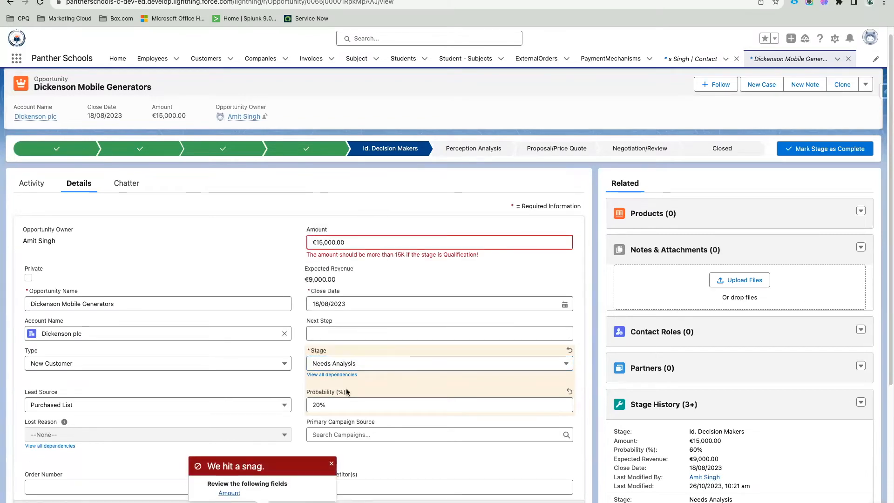
Try to save the opportunity with the stage set to Value Proposition, and dismiss the stage dependencies dialog
left_click(362, 368)
left_click(370, 247)
left_click(334, 502)
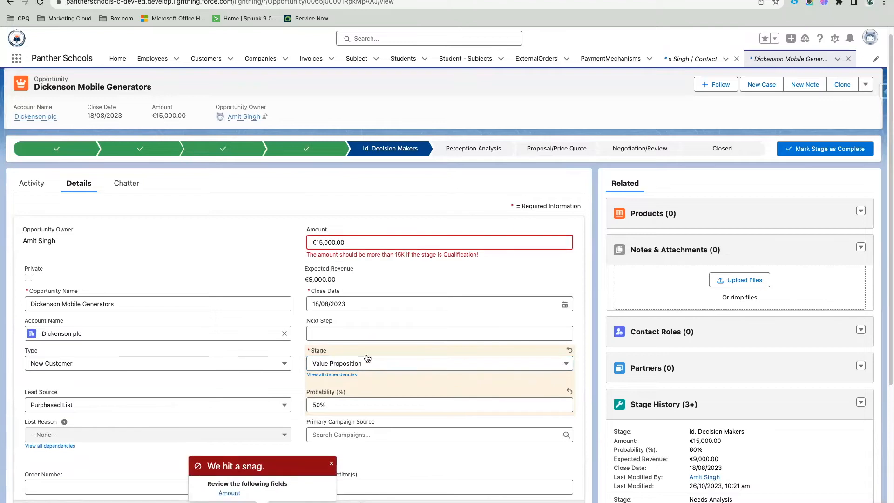
left_click(354, 375)
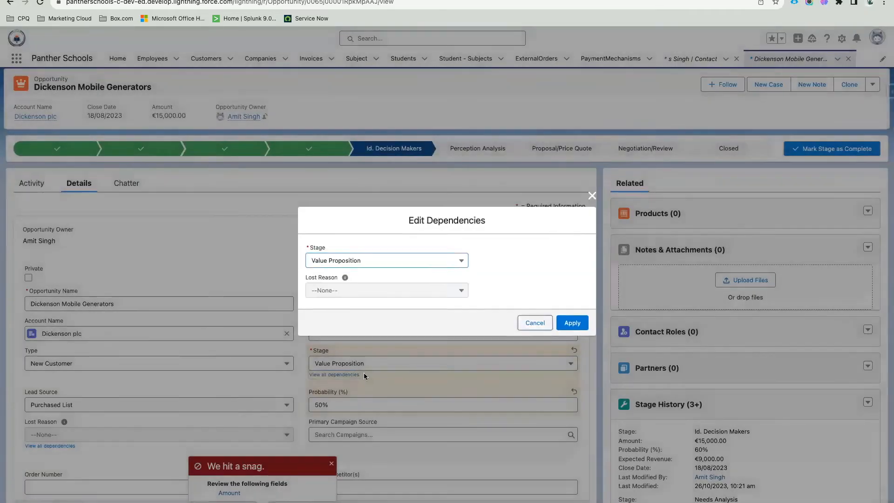
key("Escape")
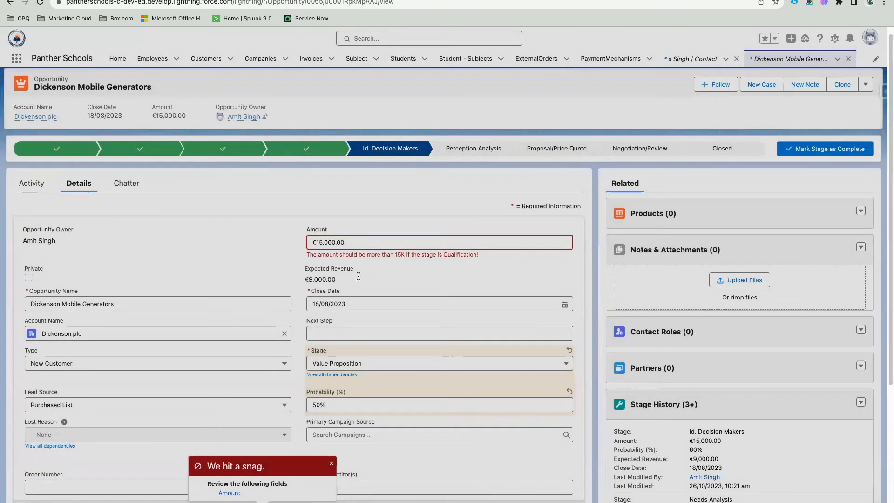
Set the opportunity's stage to Perception Analysis and save the record
left_click(438, 363)
left_click(345, 278)
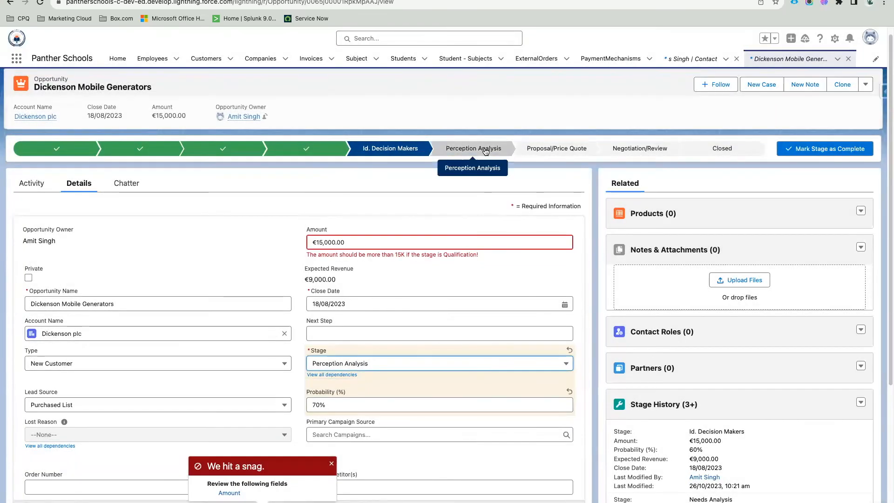
left_click(321, 502)
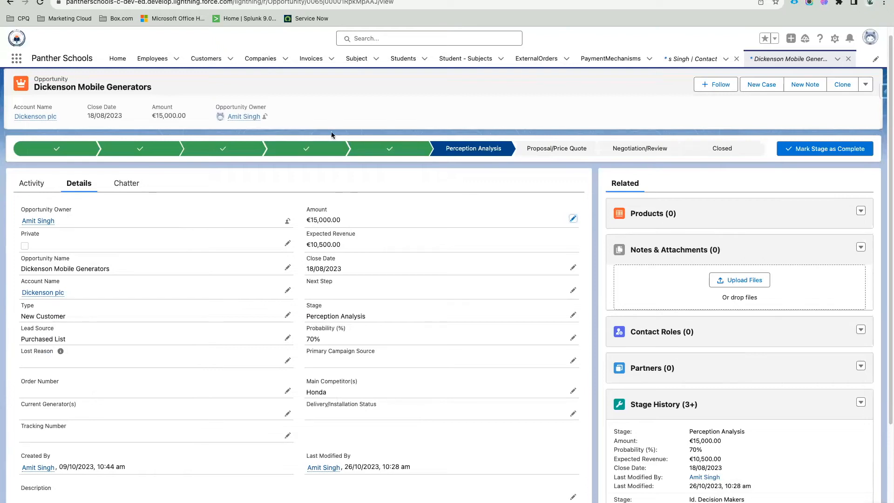
Switch to the Salesforce Admin document in Quip and paste the CASE formula below the Picklist bullet under CASE
key("ctrl+Tab")
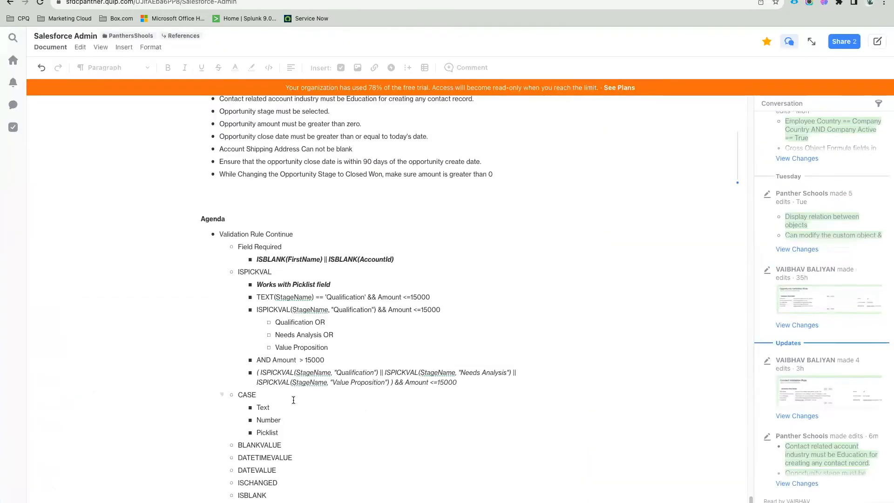
scroll(294, 400, "down", 1)
left_click(282, 389)
key("Return")
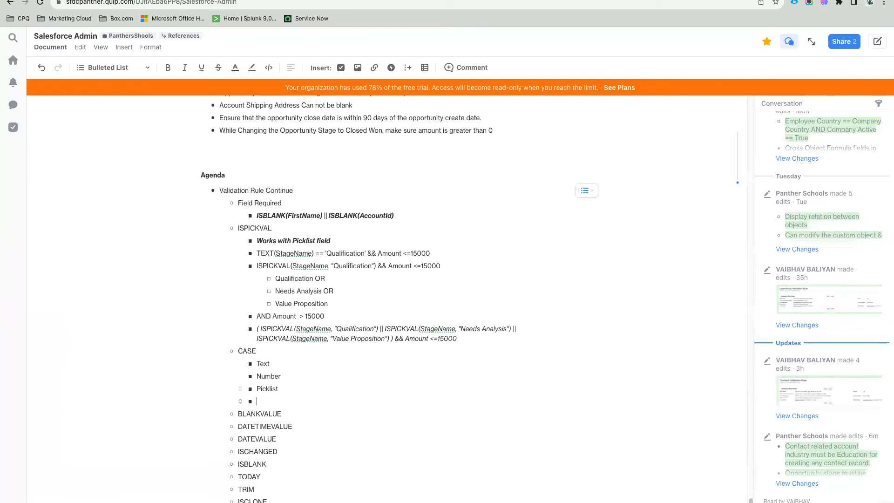
key("ctrl+v")
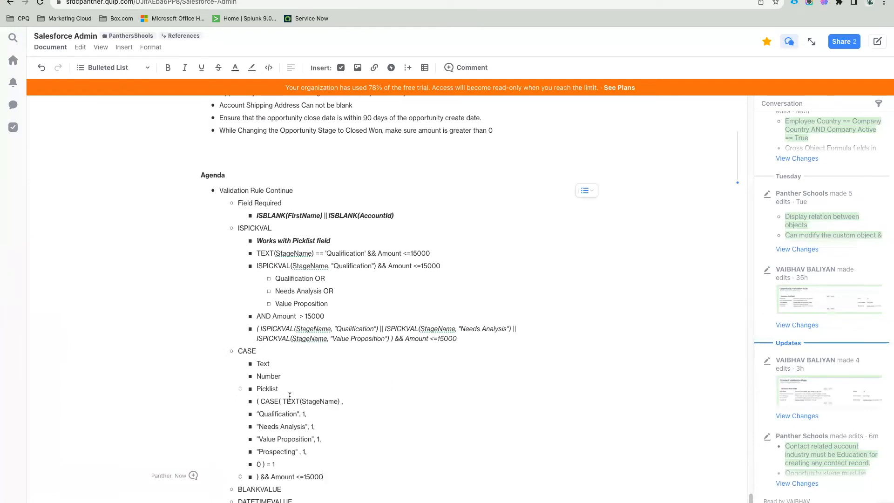
Convert the pasted CASE formula bullets to plain paragraphs and format them as a code block
left_click(257, 401, "shift")
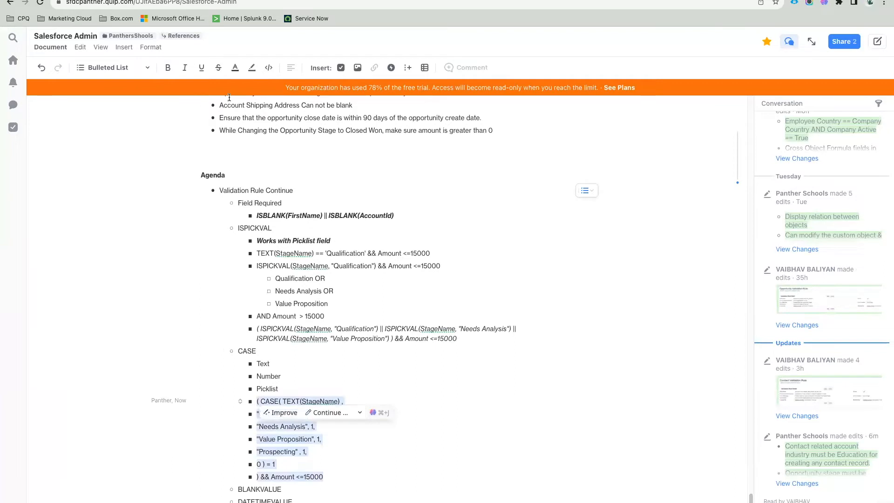
left_click(123, 68)
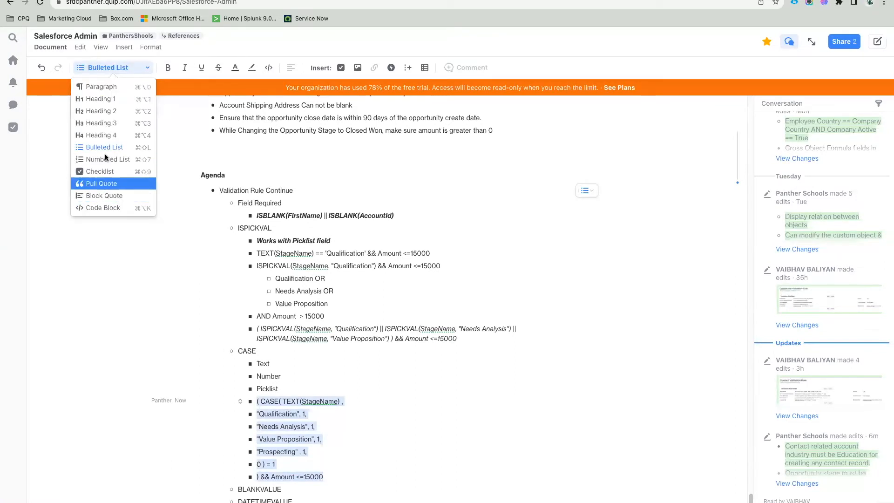
left_click(105, 87)
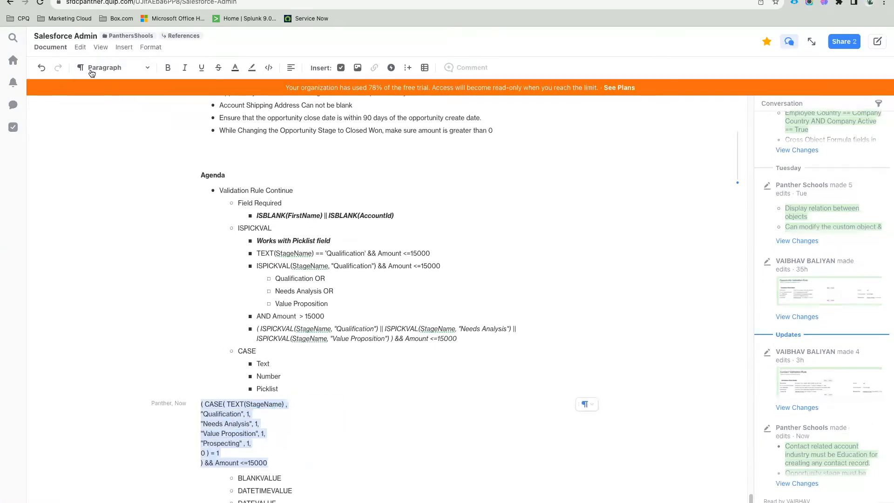
left_click(92, 70)
left_click(105, 205)
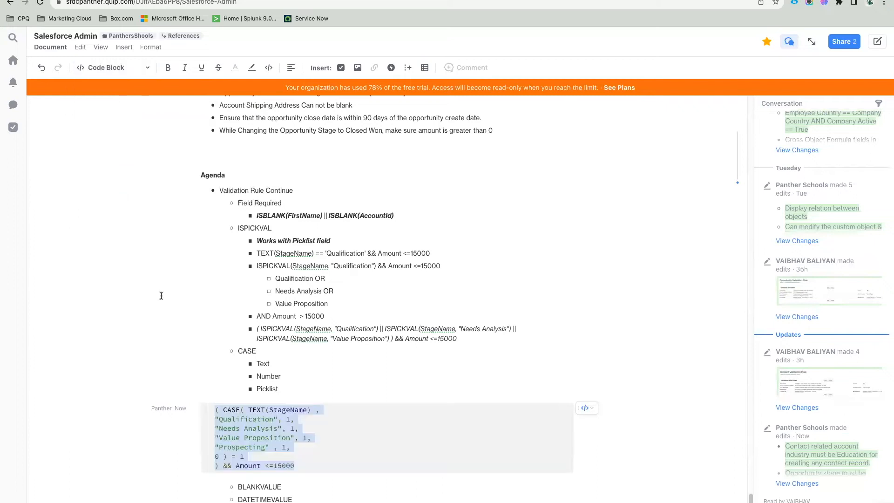
Select the CASE formula's lines inside the code block
left_click(293, 378)
left_click(310, 468)
scroll(310, 466, "down", 3)
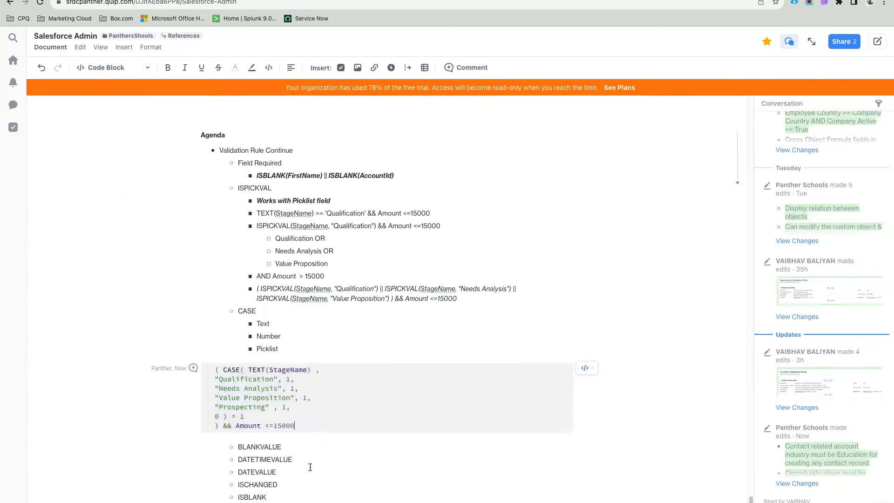
left_click_drag(298, 380, 214, 327)
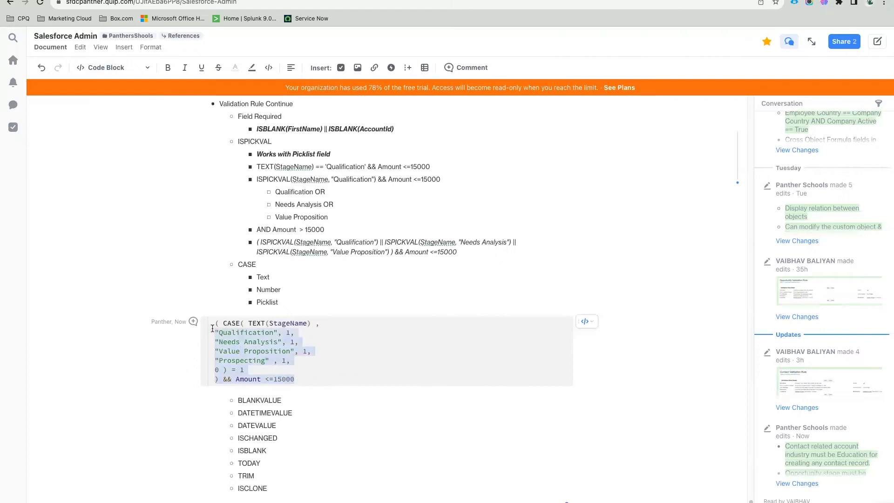
Examine the CASE formula in the code block, highlighting the CASE function, TEXT(StageName) and the stage-value pairs
left_click(221, 322)
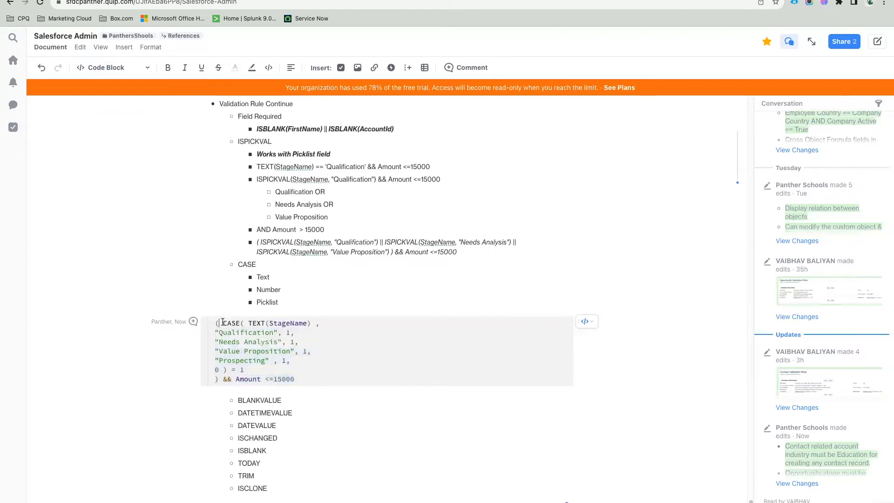
left_click_drag(222, 322, 229, 351)
double_click(229, 323)
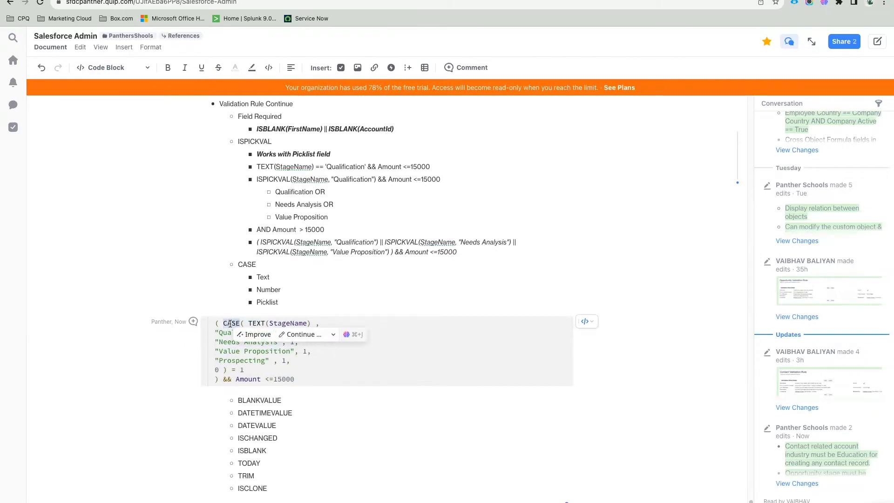
left_click(230, 323)
left_click_drag(249, 325, 311, 325)
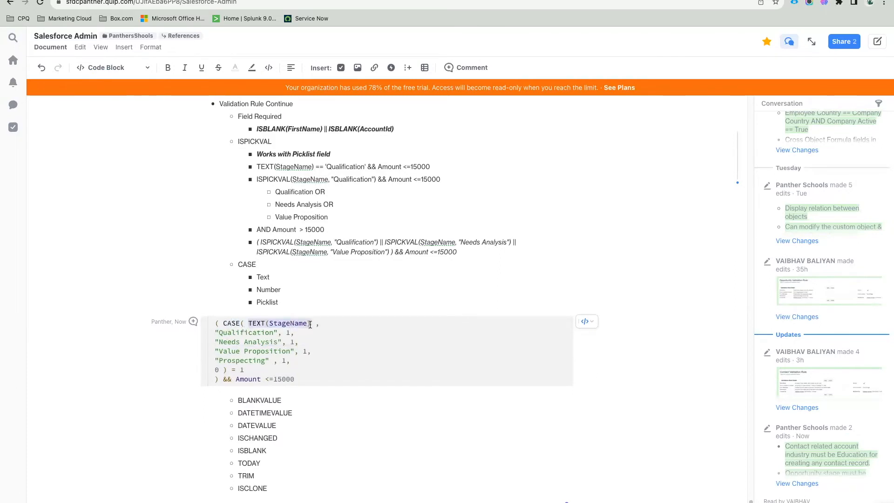
left_click(216, 332)
left_click_drag(216, 333, 291, 358)
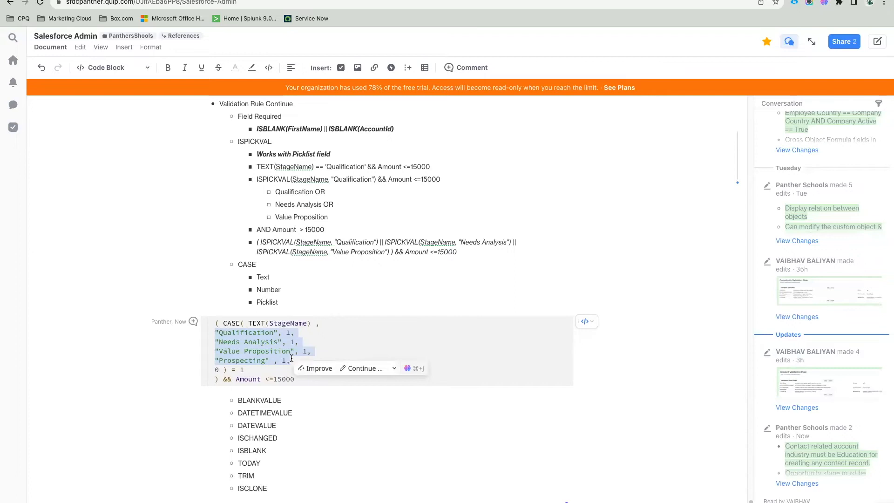
left_click(292, 359)
left_click_drag(216, 332, 291, 361)
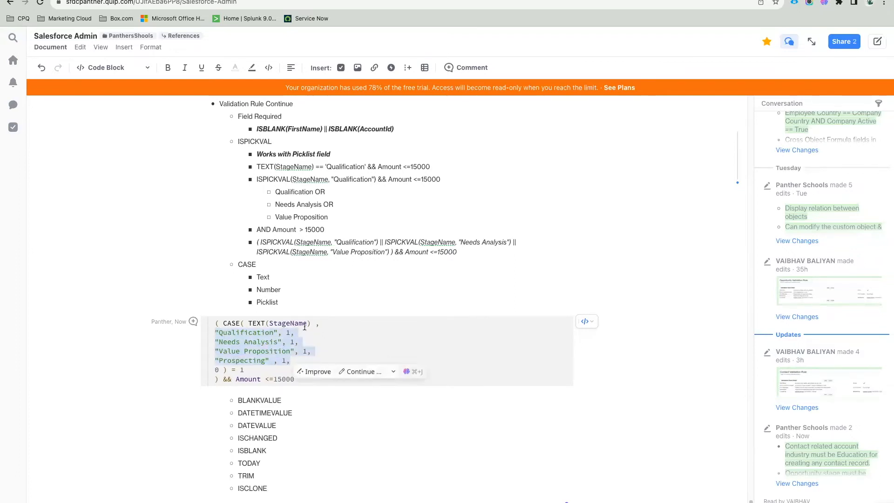
Add the comment "// Remote" at the end of the TEXT(StageName) line in the CASE formula
left_click(323, 323)
type("// Remote")
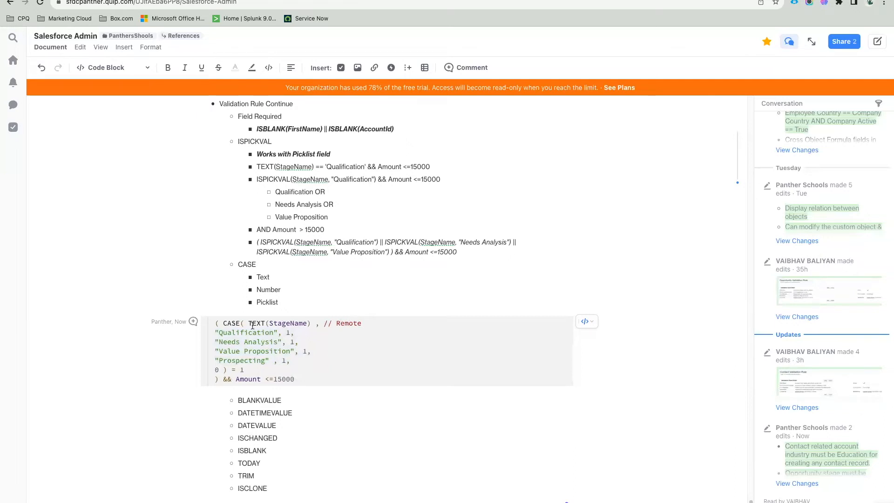
left_click_drag(249, 322, 312, 325)
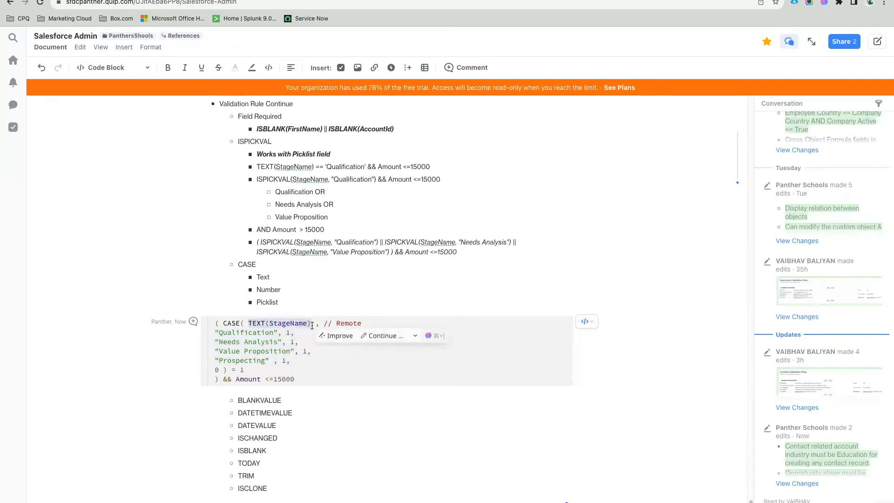
left_click_drag(216, 331, 291, 359)
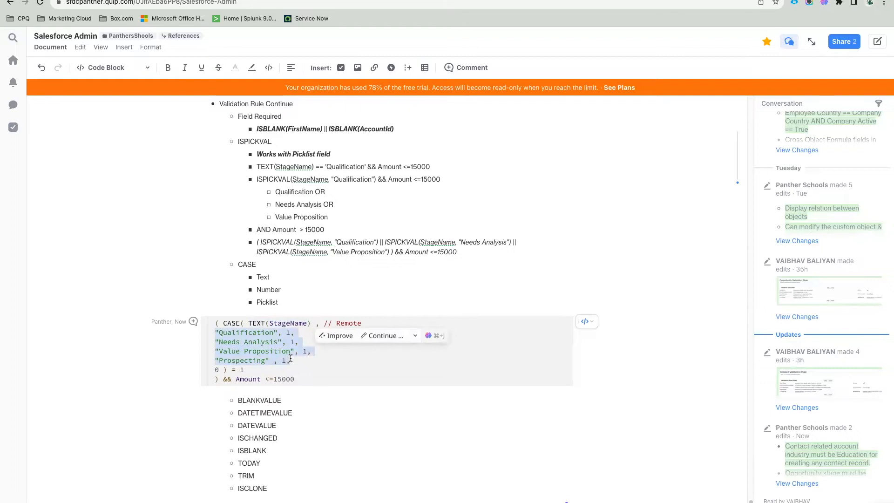
Set the CASE return values to 2 for "Needs Analysis" and 3 for "Value Proposition"
left_click(293, 333)
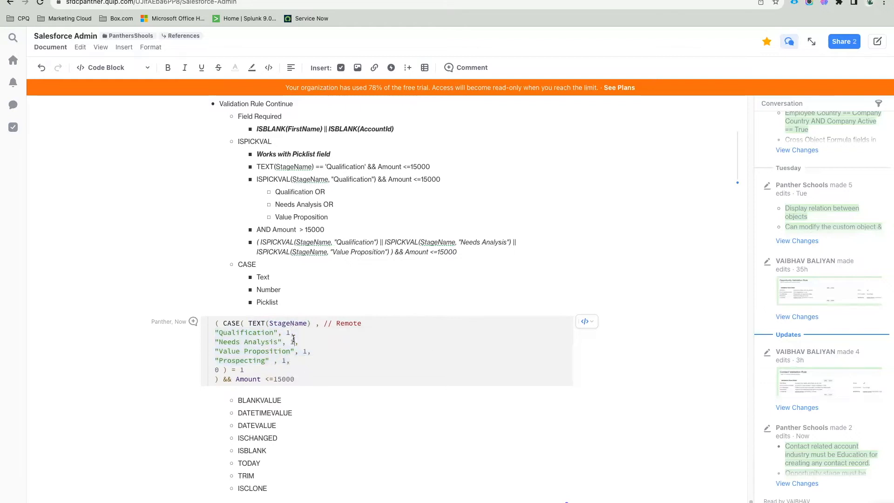
double_click(293, 342)
type("2")
double_click(305, 350)
type("3")
Switch to the Dickenson Mobile Generators opportunity in Salesforce and check the order of its Stage options in edit mode
left_click(307, 1)
left_click(573, 219)
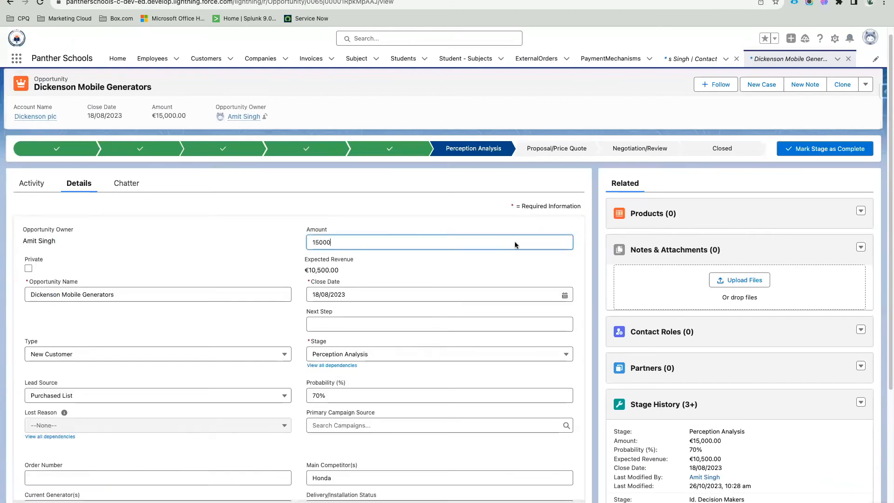
left_click(360, 356)
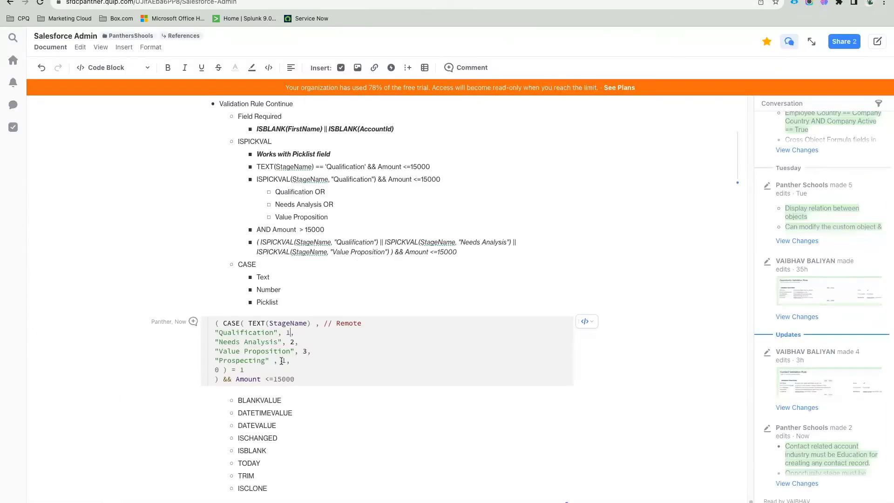
Back in the Quip formula, set Qualification to 2, Needs Analysis to 3 and Value Proposition to 4, and change the comparison to >= 1
left_click(289, 333)
key("BackSpace")
key("BackSpace")
type("3")
type(">=")
Indent the stage-value pairs and the default-value line inside the CASE formula
left_click_drag(215, 332, 217, 369)
key("Tab")
left_click(215, 369)
key("Tab")
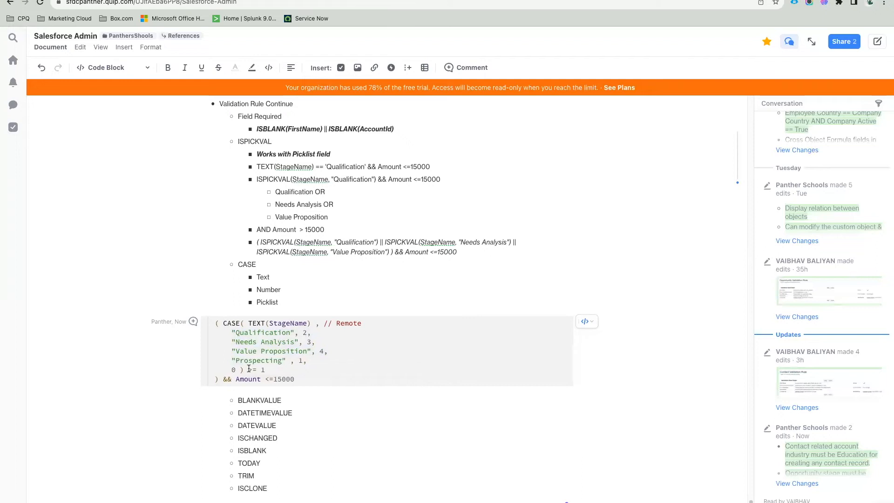
left_click_drag(268, 370, 224, 324)
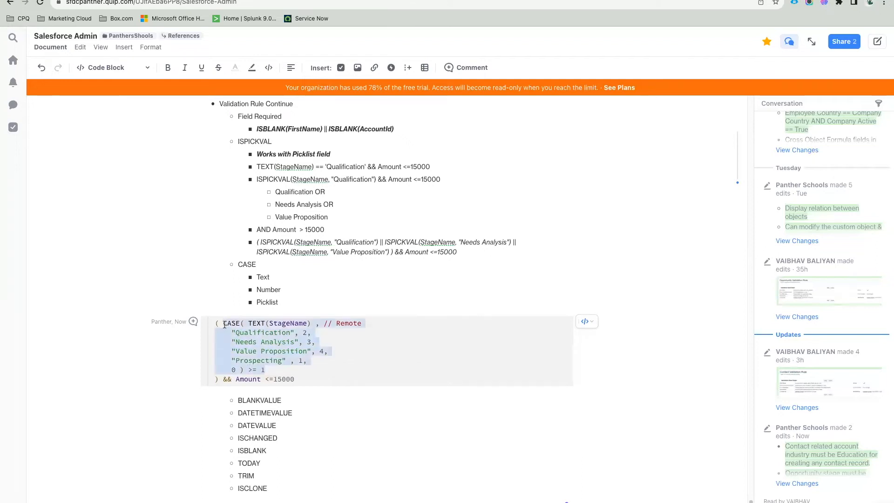
left_click(303, 309)
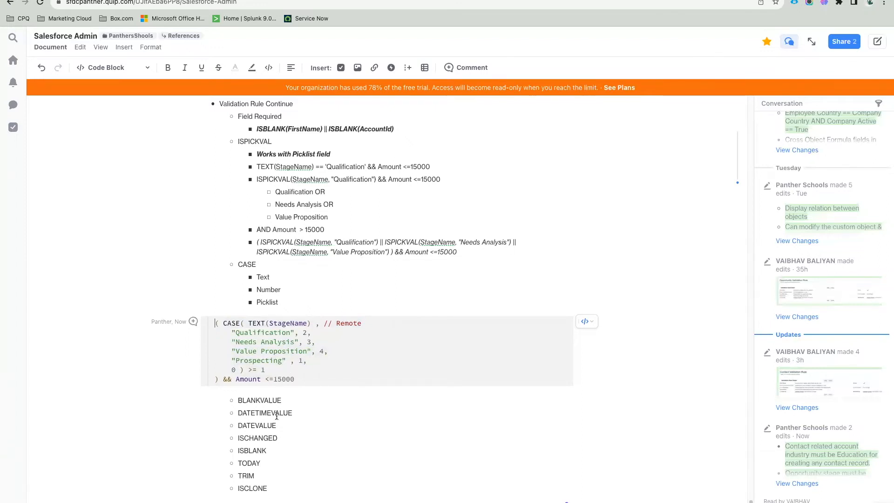
Add a PRIORVALUE bullet directly below ISCHANGED in the agenda's function list
double_click(264, 439)
scroll(402, 269, "up", 2)
scroll(402, 269, "up", 2)
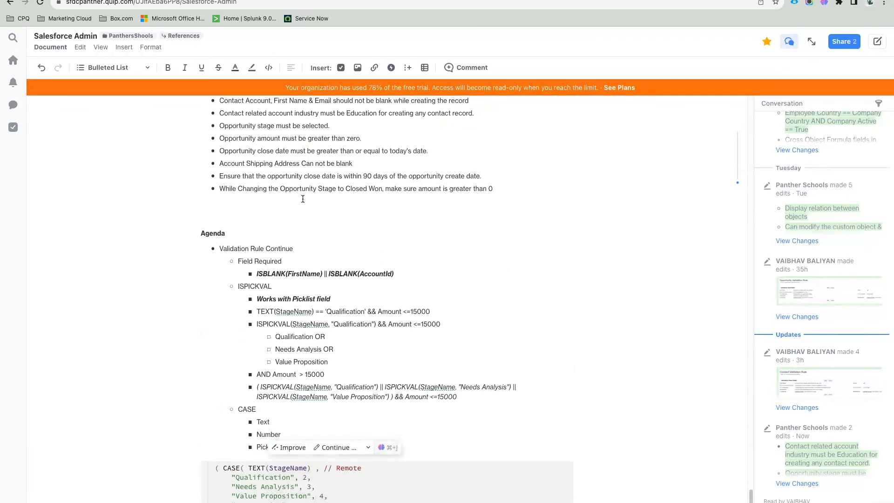
scroll(302, 201, "up", 1)
scroll(302, 202, "down", 7)
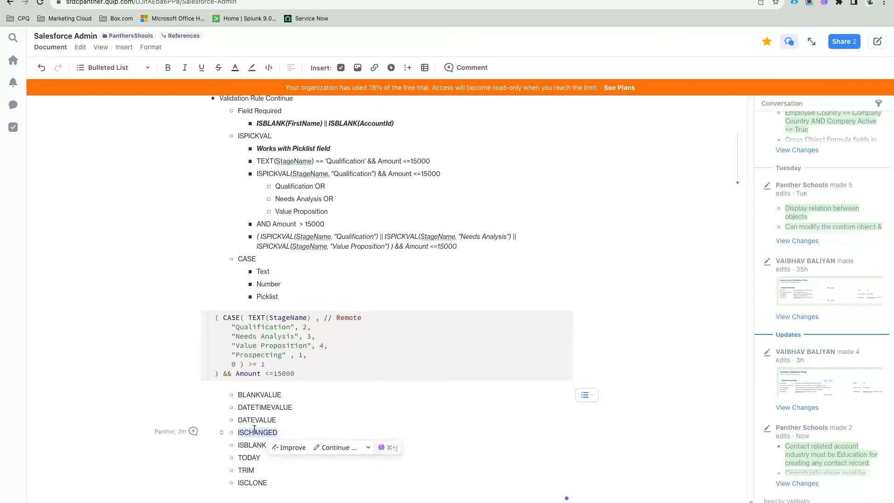
left_click(279, 408)
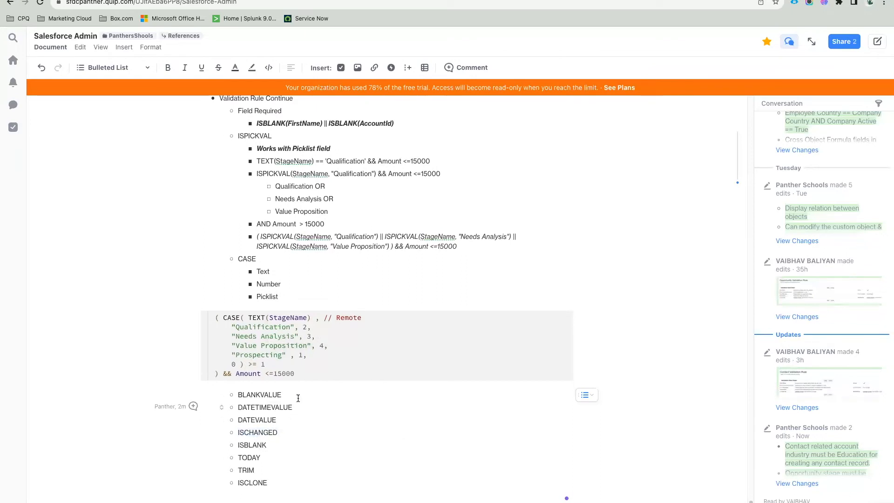
left_click(284, 434)
key("Return")
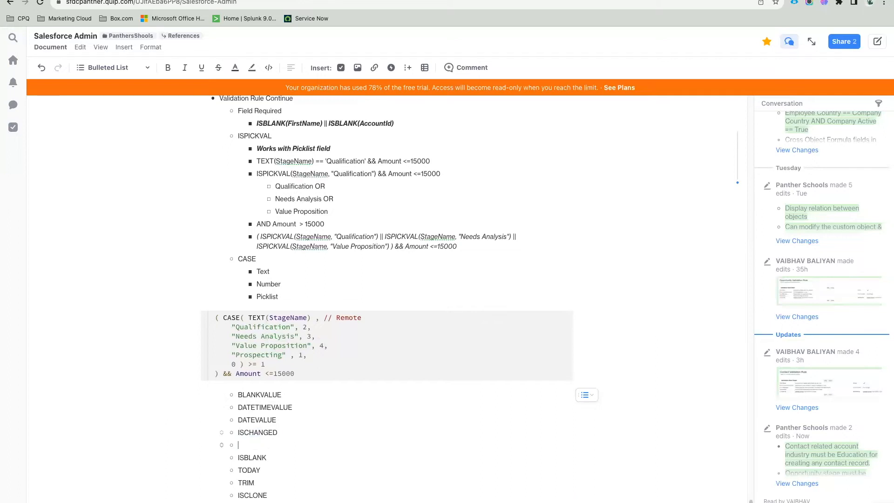
type("PRIORVALUE")
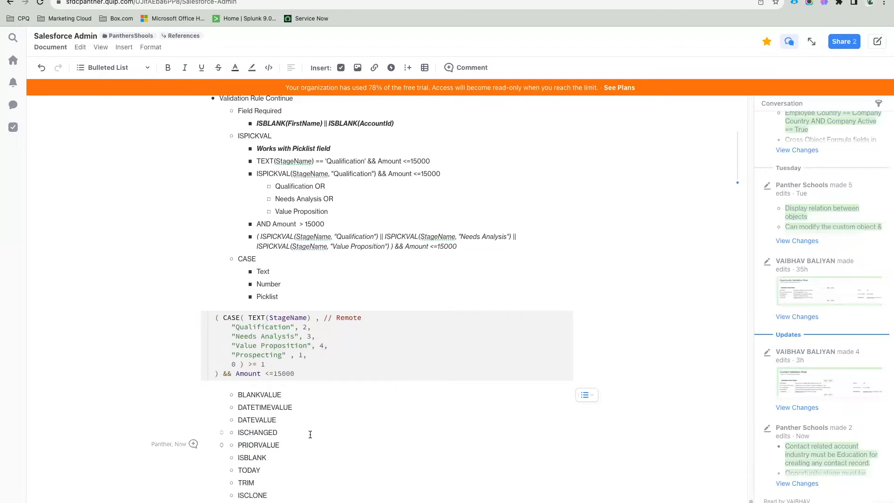
Format the ISBLANK, ISCHANGED and PRIORVALUE bullets in bold italic
double_click(259, 457)
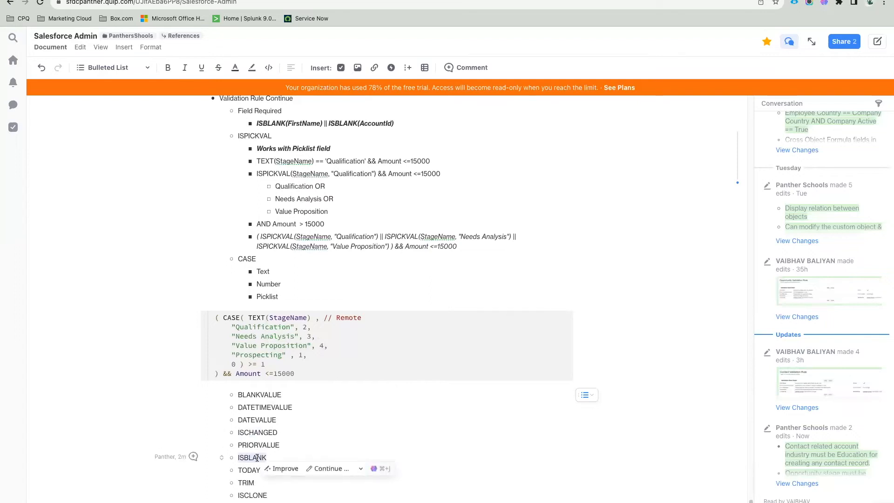
key("super+b")
key("super+i")
left_click(266, 458)
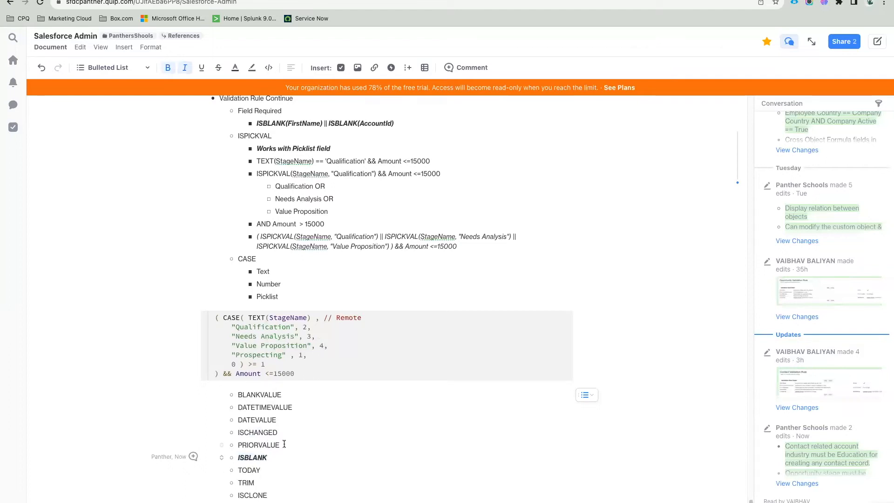
left_click_drag(285, 445, 239, 427)
key("super+b")
key("super+i")
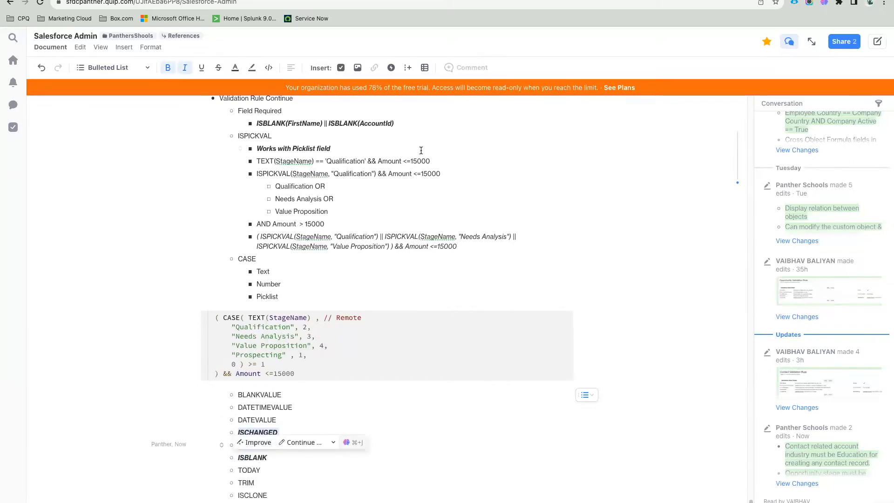
Switch to Salesforce, discard the pending opportunity edit, and open the Amount_should_be_more_than_15000 validation rule for editing
key("ctrl+Tab")
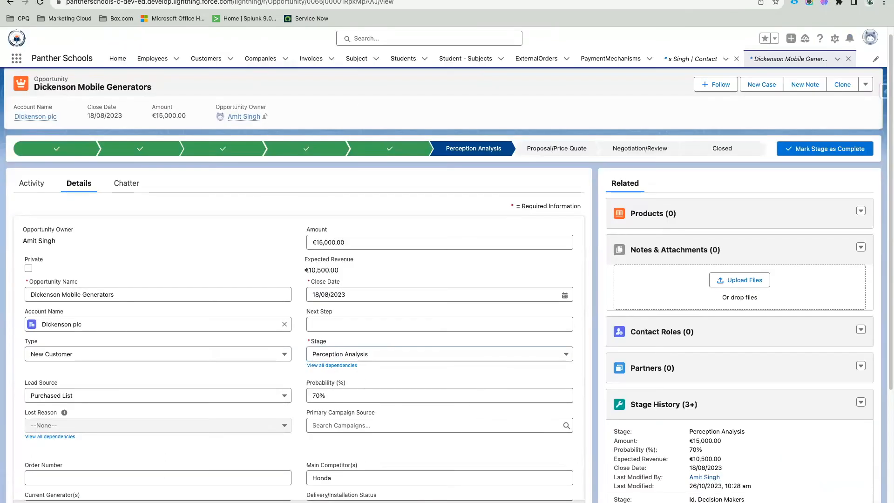
key("Escape")
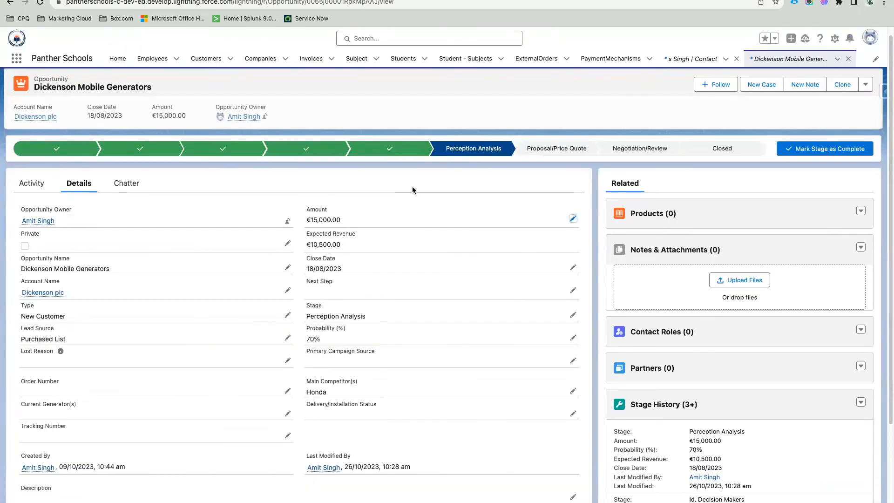
key("ctrl+Tab")
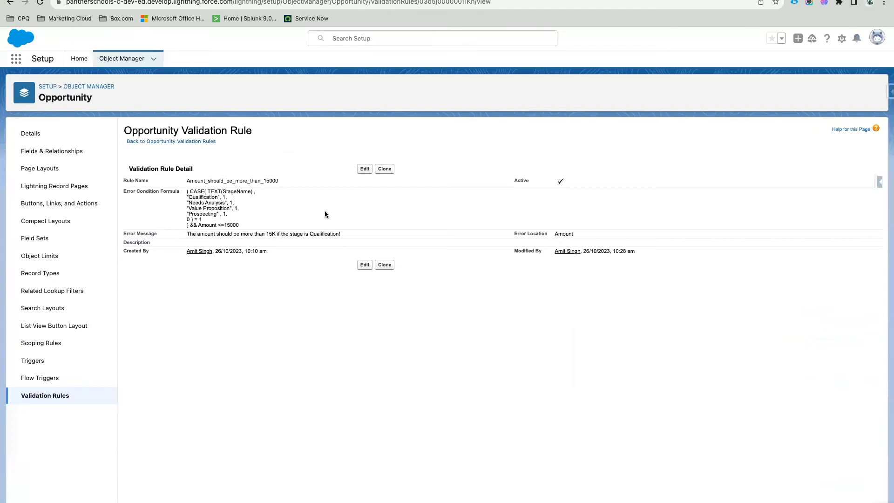
left_click(365, 170)
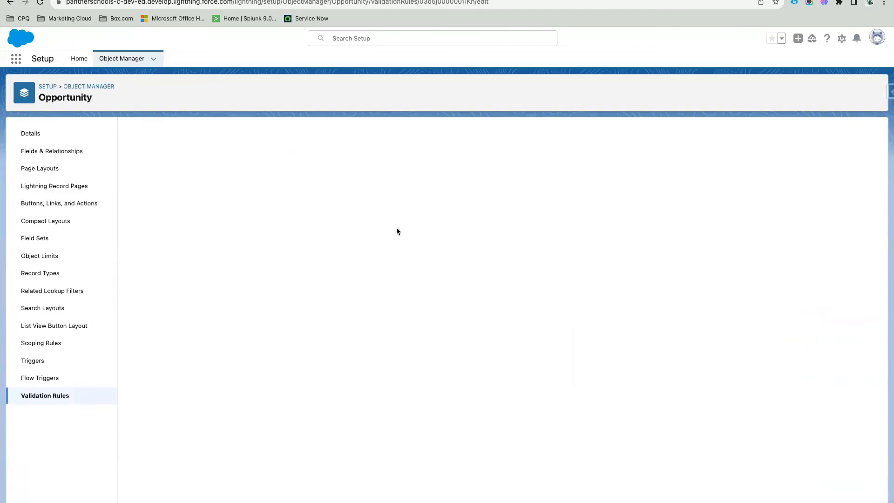
left_click(360, 176)
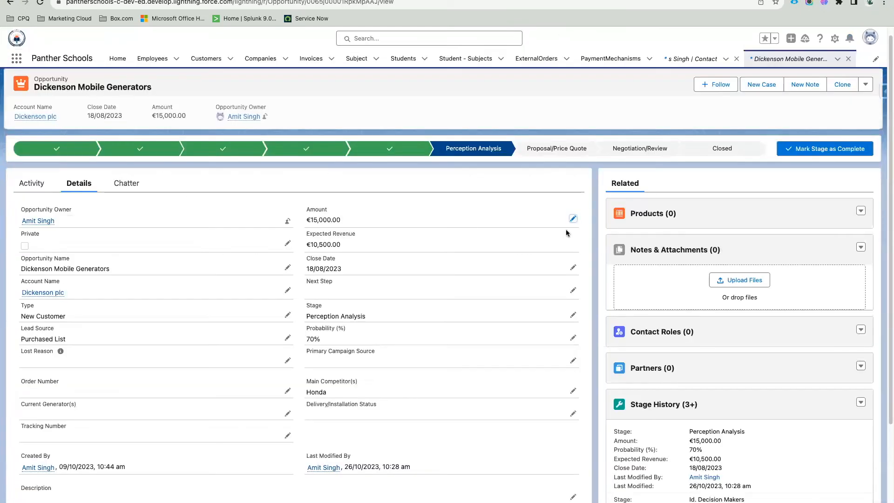
Set the Dickenson Mobile Generators opportunity's Stage to Prospecting and save the record
left_click(573, 219)
left_click(356, 291)
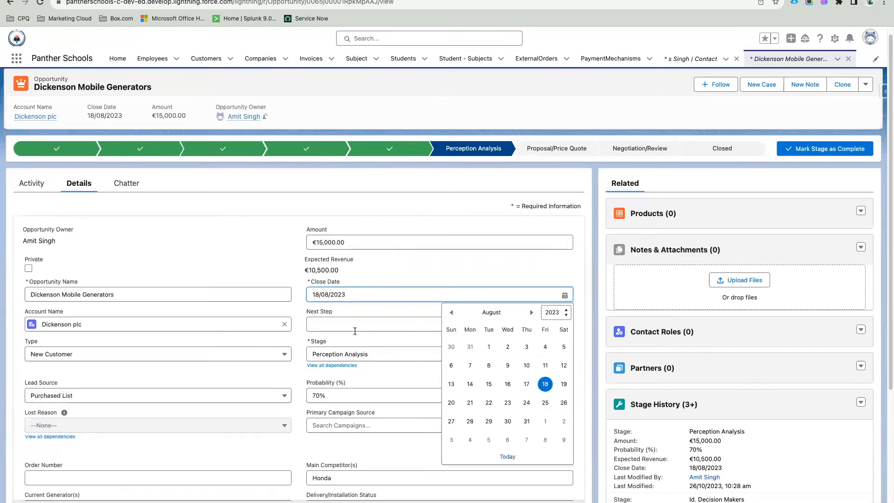
left_click(356, 353)
left_click(344, 189)
left_click(312, 502)
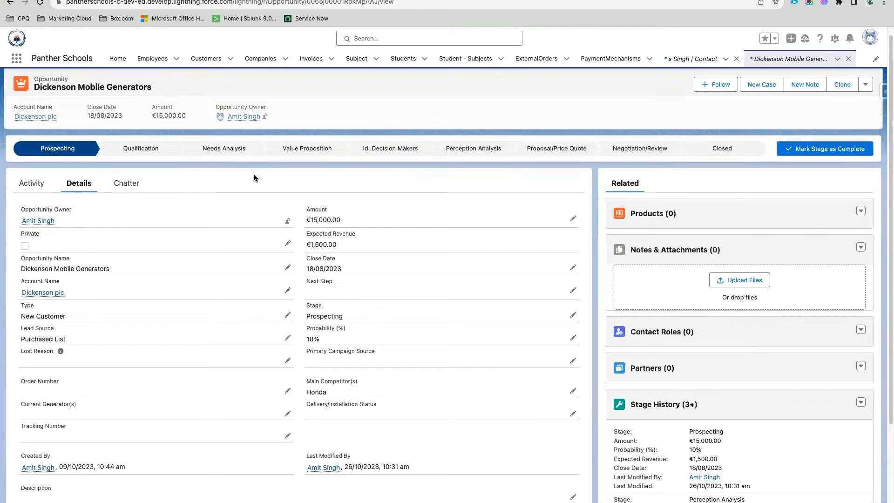
Set the opportunity's Stage to Closed Lost, leave Lost Reason at --None--, and save the record
left_click(727, 154)
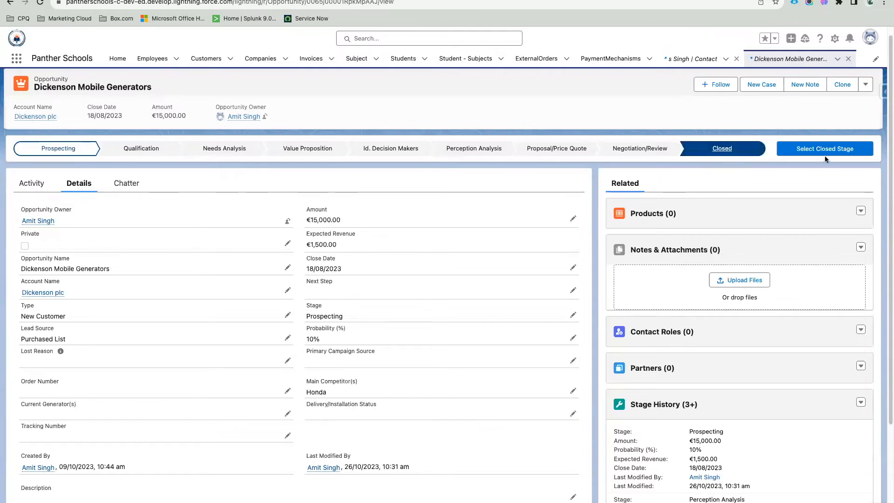
left_click(573, 219)
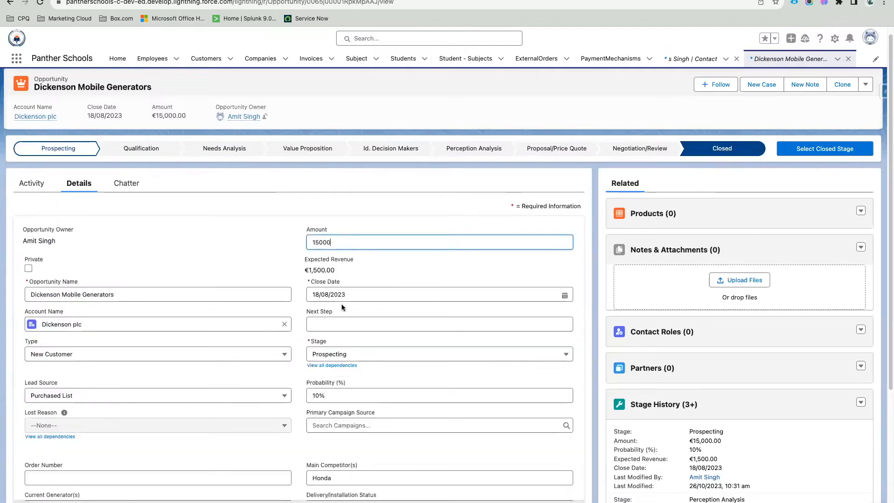
left_click(359, 353)
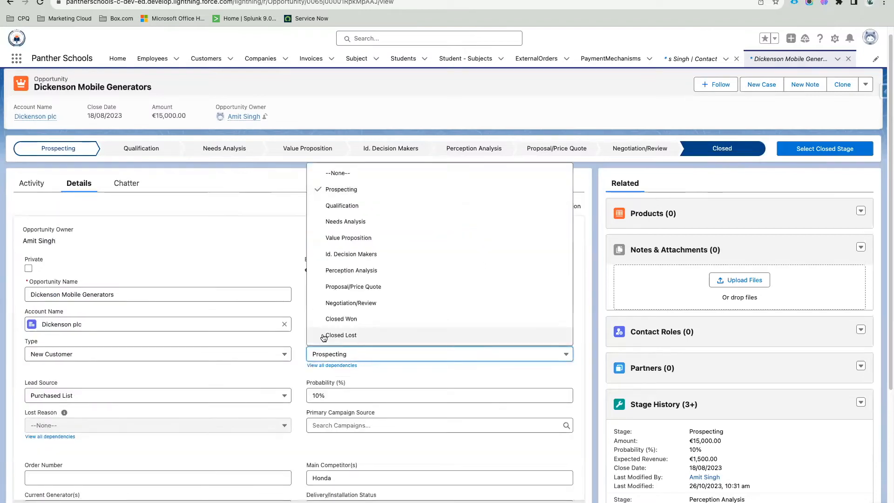
left_click(365, 336)
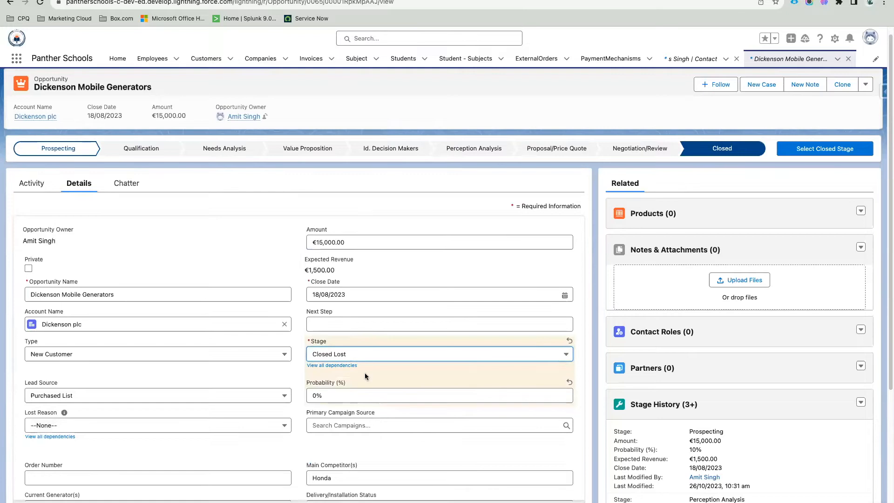
scroll(366, 376, "down", 5)
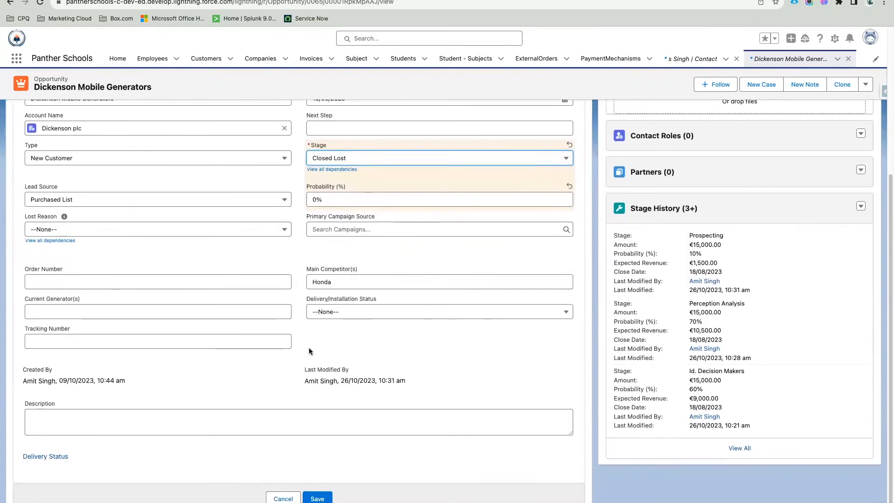
left_click(52, 230)
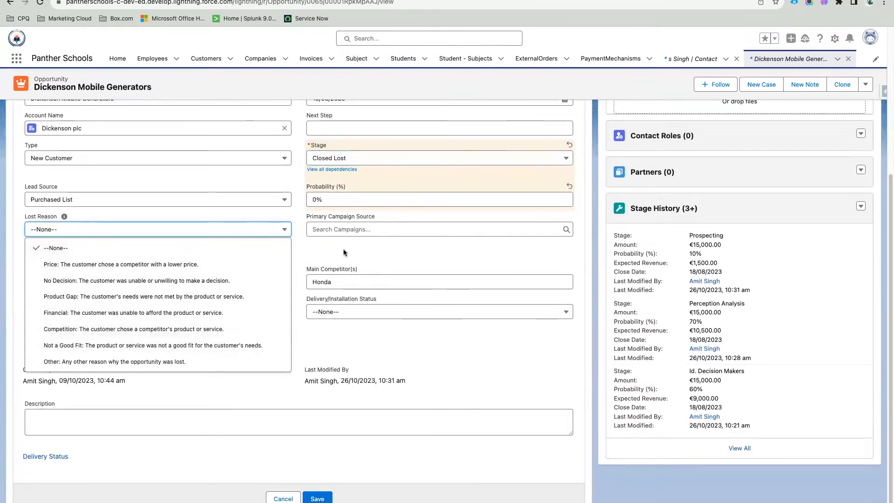
left_click(318, 497)
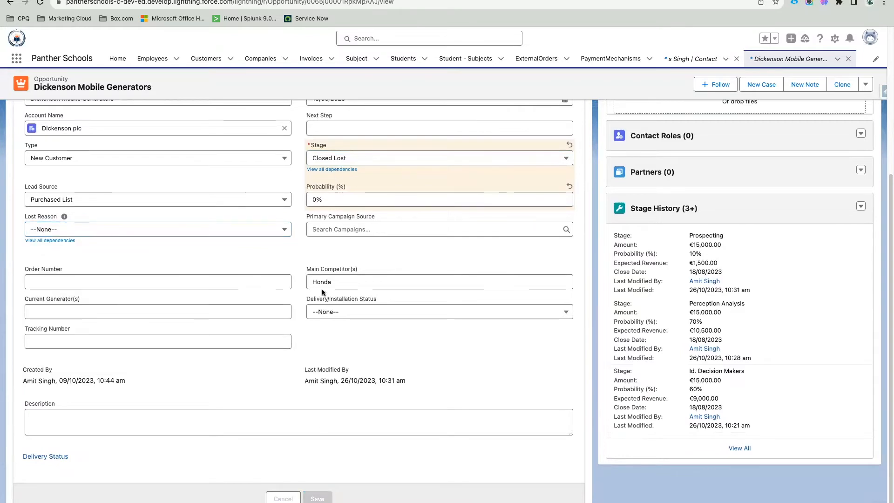
scroll(286, 205, "up", 5)
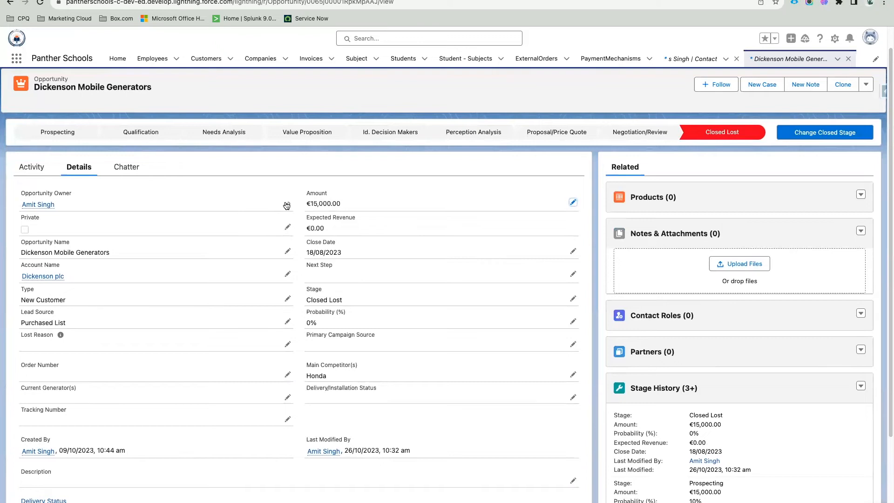
Move the opportunity to the Needs Analysis stage and highlight the Stage field label in its details
left_click(224, 132)
left_click(837, 137)
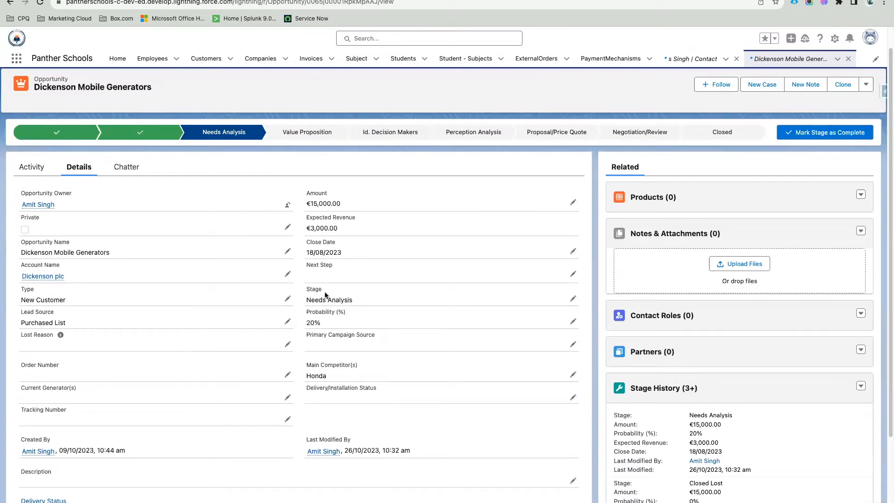
left_click_drag(326, 289, 305, 288)
left_click(306, 287)
left_click_drag(306, 288, 332, 291)
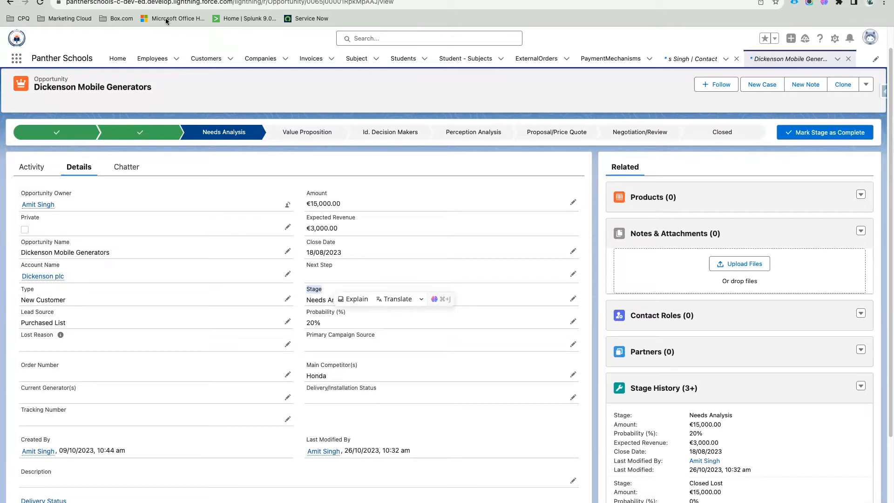
Switch to the Quip notes and add the nested bullet "ISCHANGED(fieldAPiName)" under ISCHANGED
left_click(161, 1)
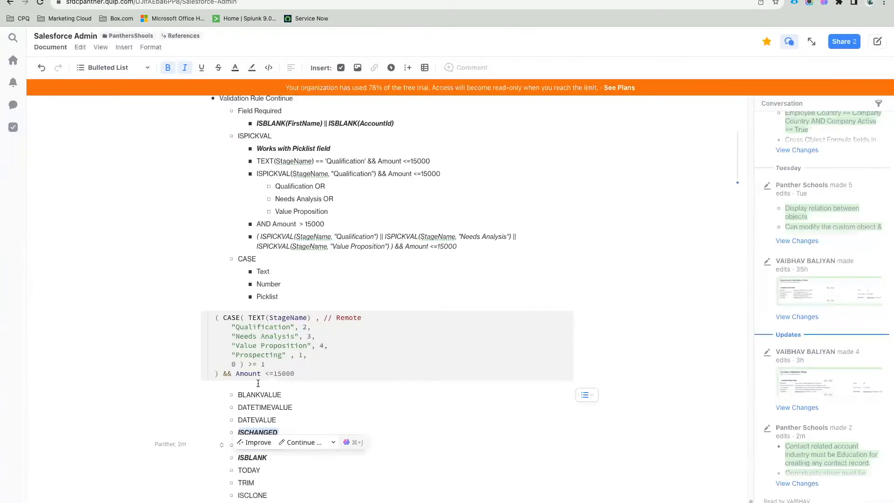
left_click(285, 432)
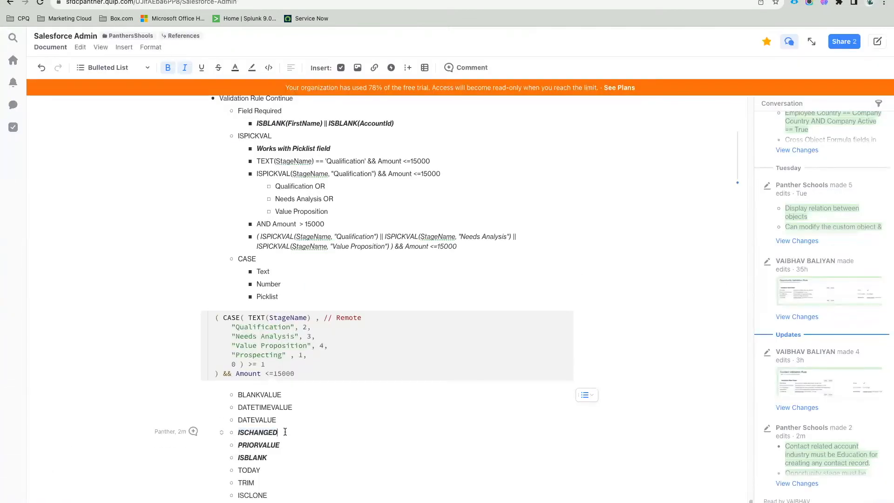
key("Return")
key("Tab")
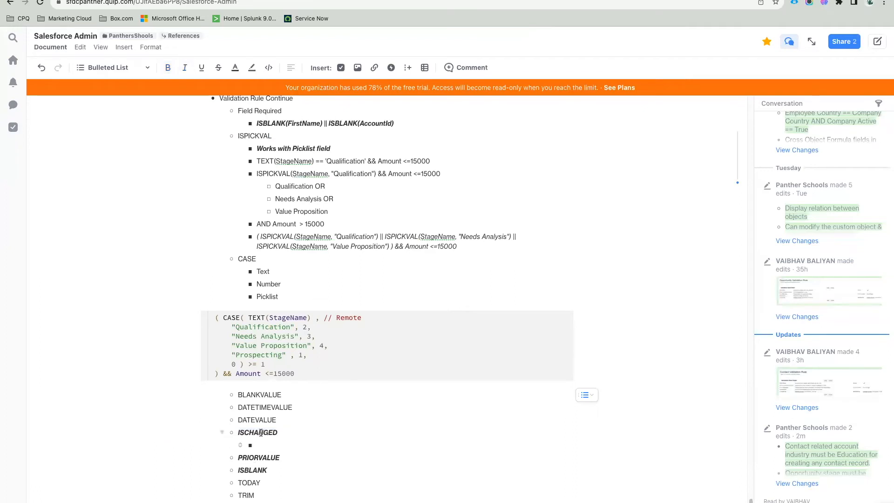
type("ISCHANGED")
type("()")
type("fieldAPI")
type("Name")
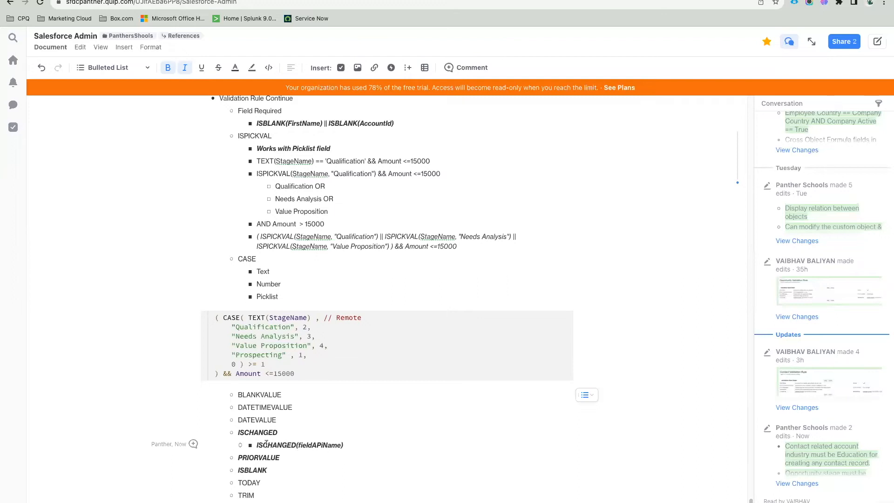
Remove the bold italic formatting from the nested ISCHANGED(fieldAPiName) bullet
mouse_move(256, 445)
left_mouse_down()
mouse_move(351, 444)
mouse_move(256, 445)
left_mouse_up()
key("super+i")
double_click(325, 445)
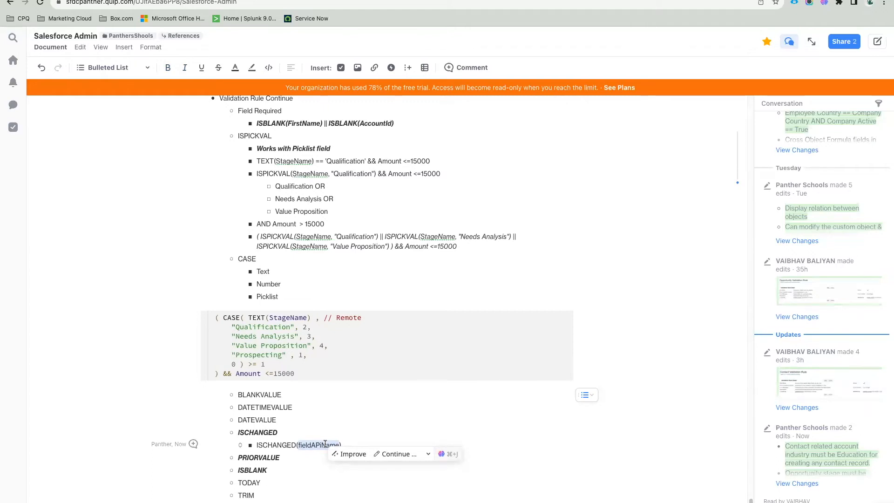
left_click(325, 444)
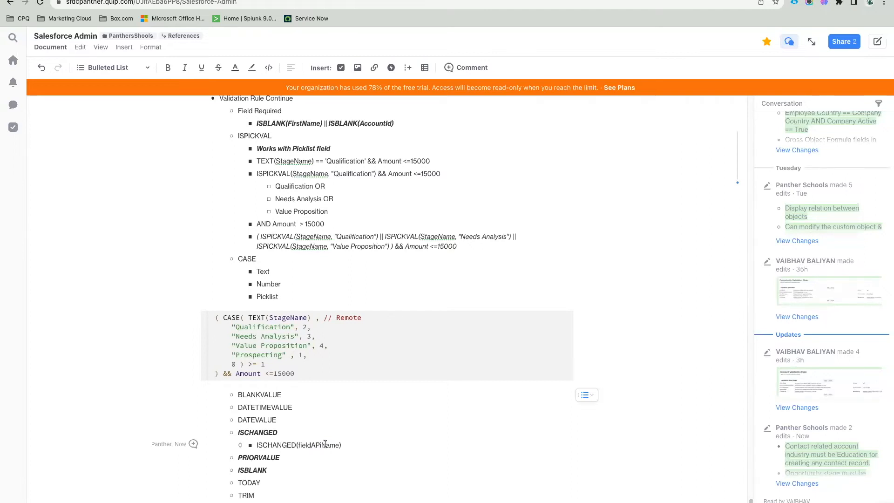
left_click(325, 444)
double_click(262, 433)
Switch to the Dickenson Mobile Generators opportunity in Salesforce and change its Stage to Closed Lost without saving, highlighting the Lost Reason label
left_click(331, 0)
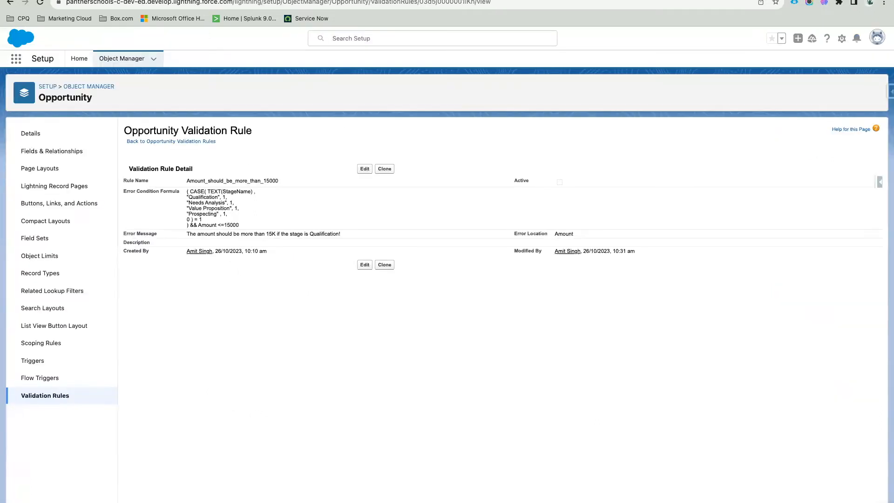
left_click(341, 1)
left_click(323, 292)
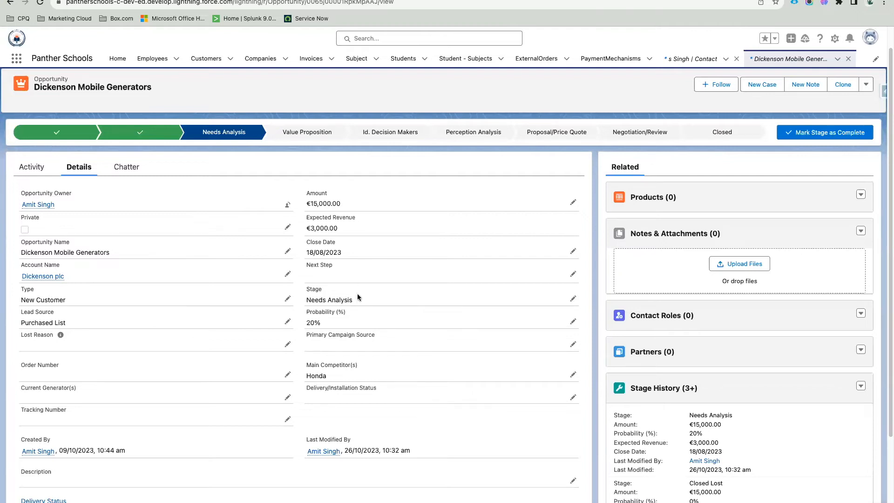
left_click_drag(359, 300, 304, 299)
left_click(305, 292)
left_click(573, 298)
left_click(395, 315)
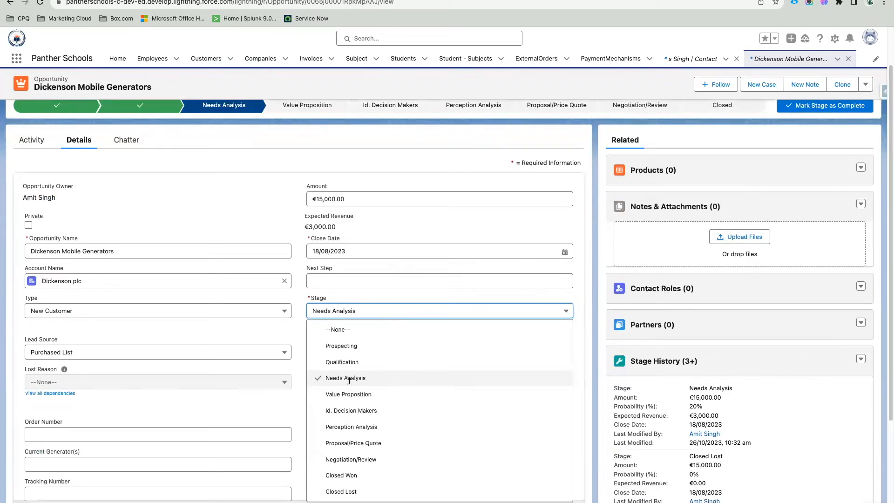
left_click(358, 492)
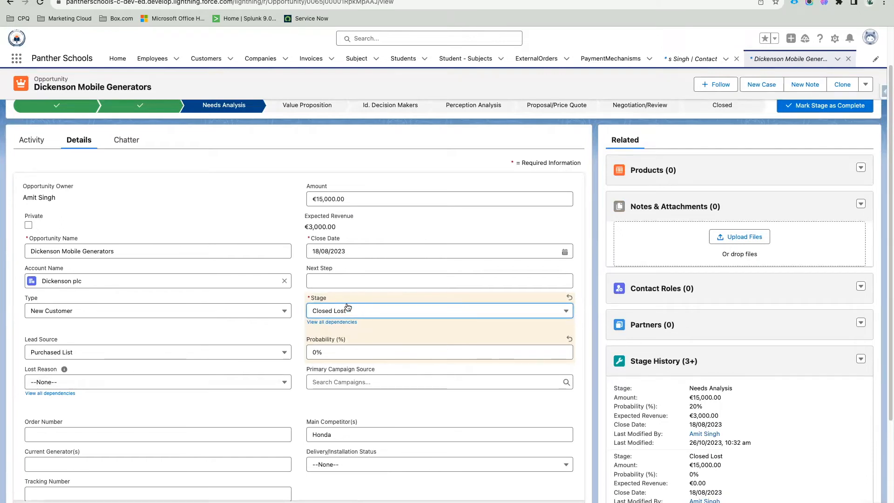
left_click_drag(24, 370, 57, 374)
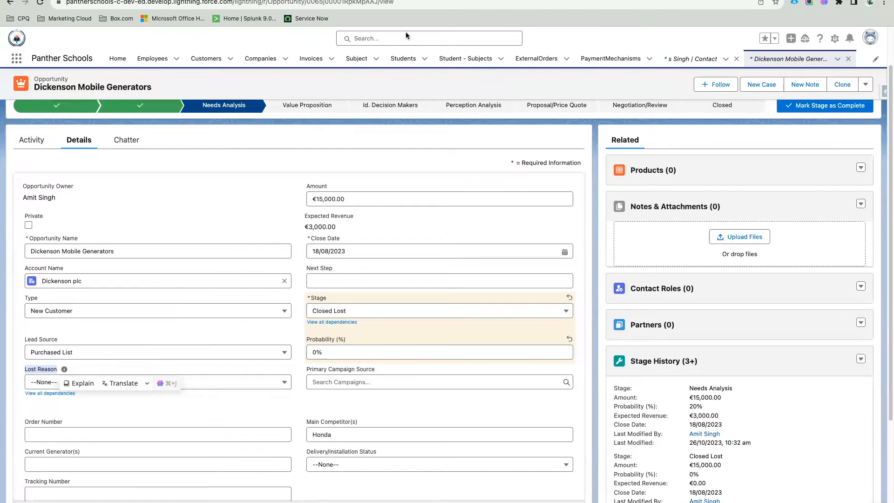
Start a new Opportunity validation rule named Lost_Reason_can_not_be_blank with the description "Lost Reason can not be blank"
left_click(382, 0)
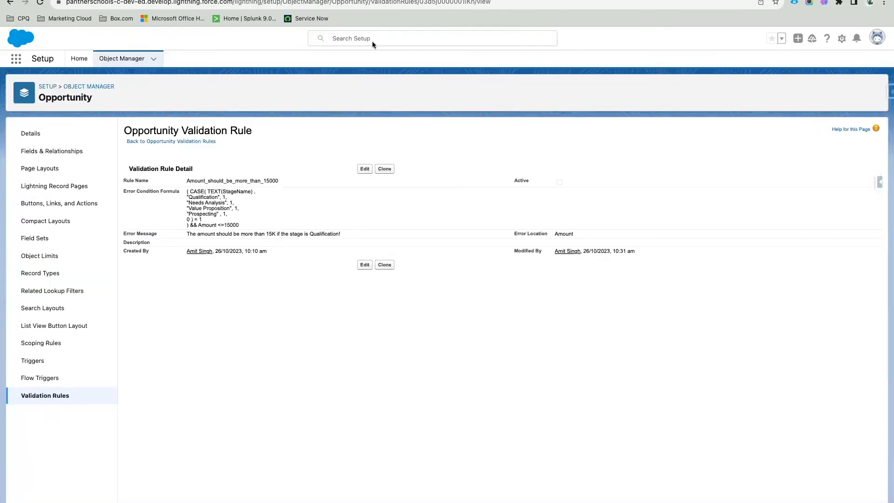
left_click(51, 398)
left_click(870, 133)
left_click(217, 192)
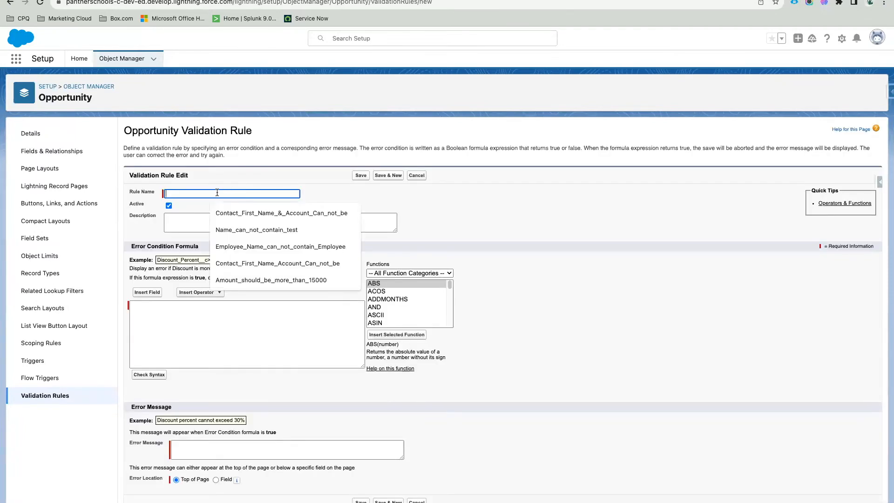
type("Lost R")
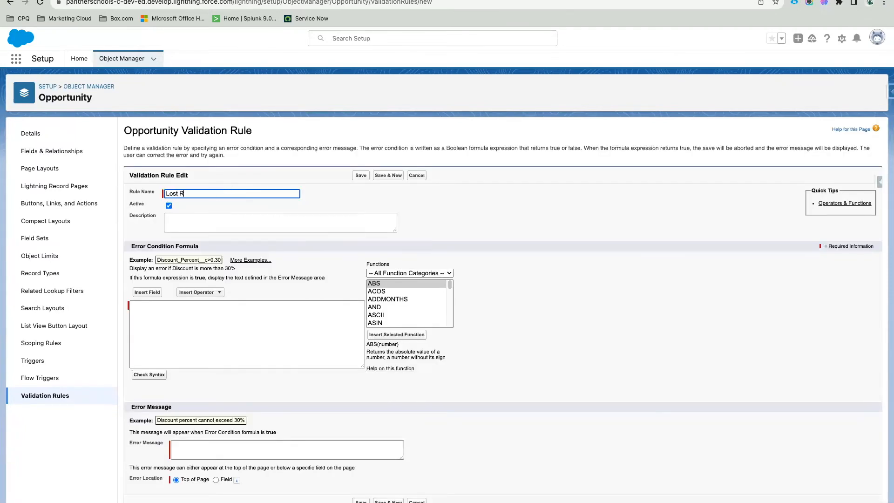
type("eason can not be blank")
key("ctrl+a")
key("ctrl+c")
key("Tab")
key("ctrl+v")
left_click(321, 208)
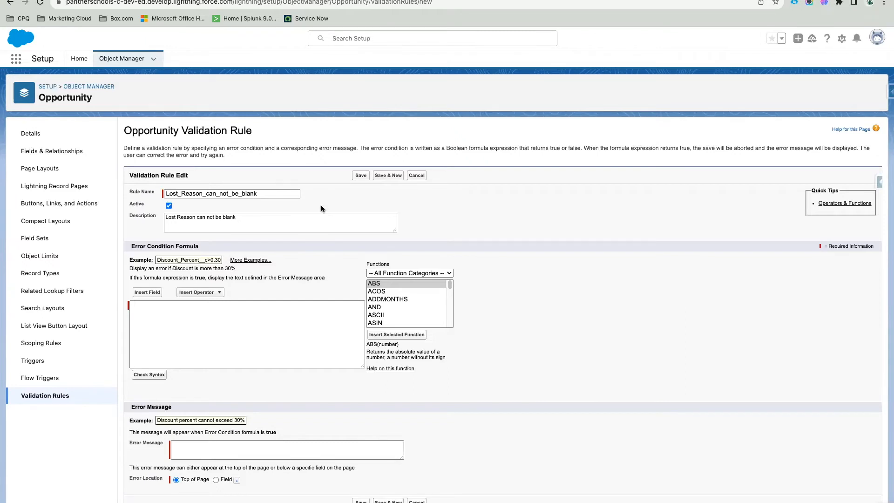
Enter ISCHNAGED(StageName) as the rule's error condition formula
left_click(177, 333)
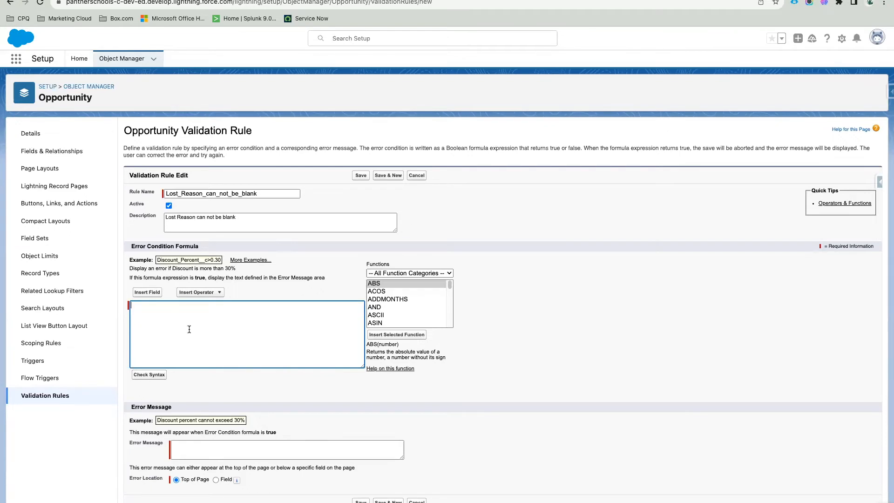
type("ISCHNAGED()")
scroll(414, 309, "up", 5)
scroll(361, 335, "left", 3)
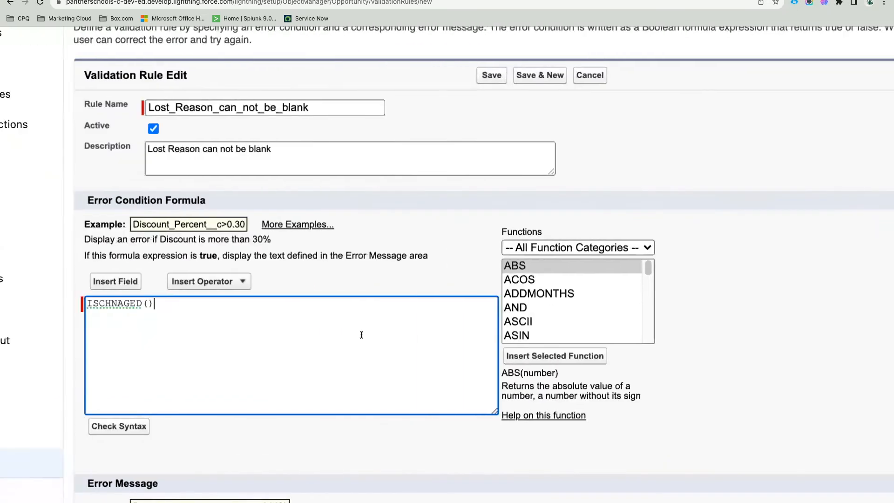
scroll(361, 335, "left", 2)
type("StageName")
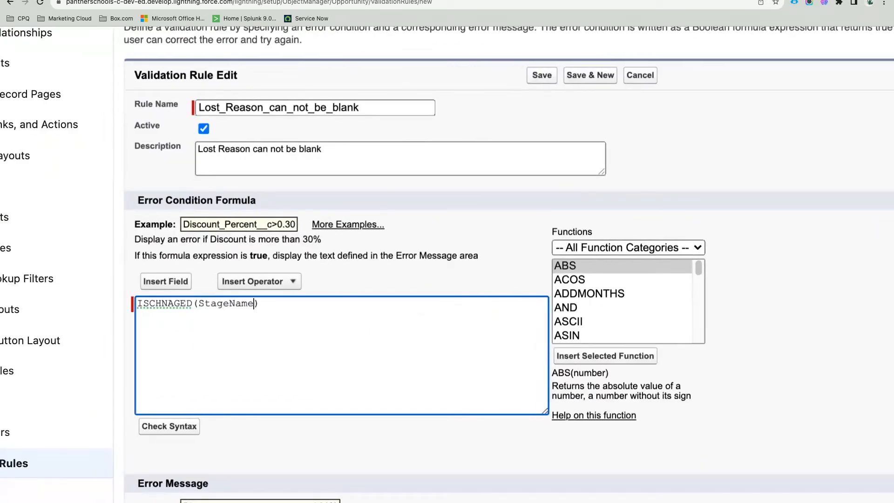
Look up the API name of the Opportunity's Stage field and insert that field into the formula
left_click(166, 281)
scroll(165, 278, "left", 5)
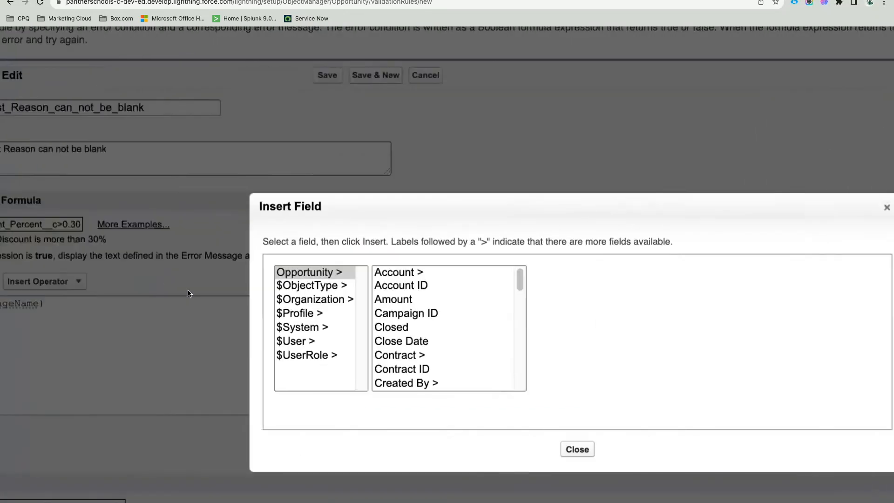
scroll(481, 350, "down", 3)
scroll(482, 353, "down", 5)
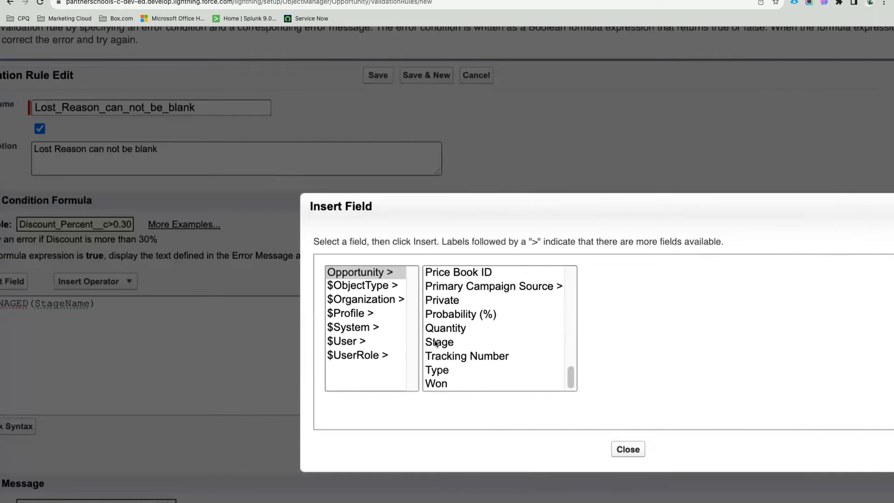
left_click(458, 343)
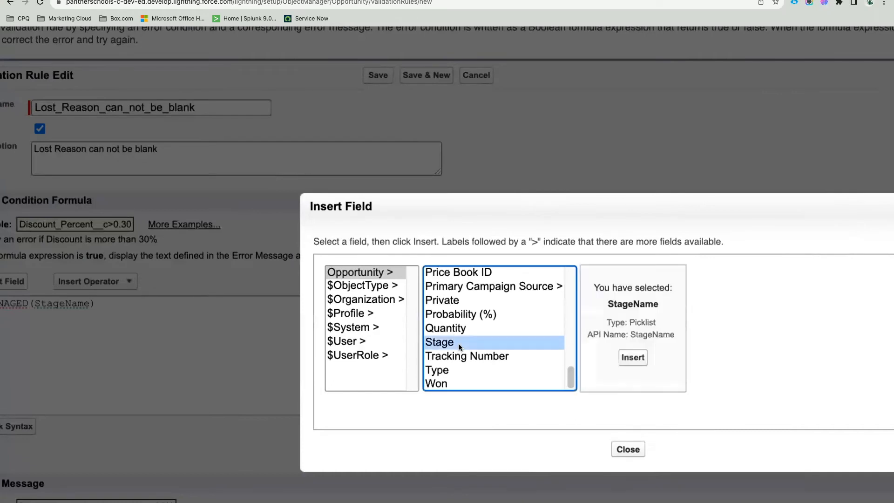
double_click(650, 335)
left_click(633, 357)
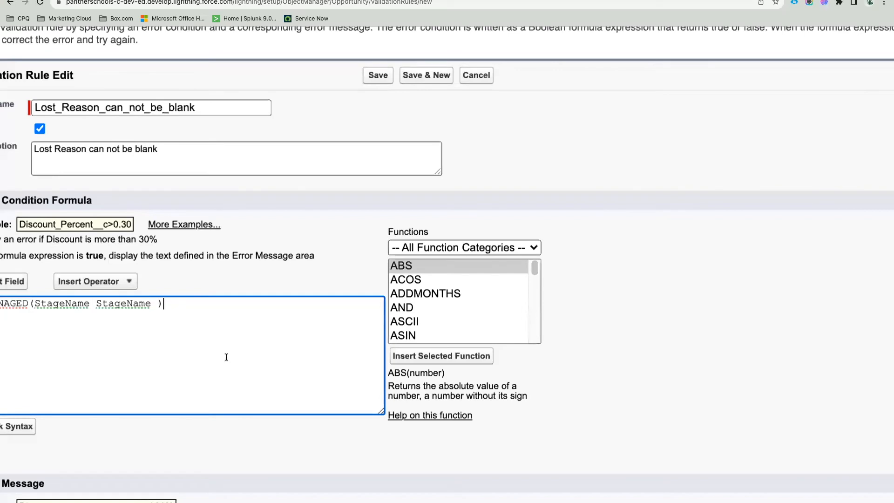
Delete the duplicate StageName from the error condition formula and check its syntax
double_click(122, 306)
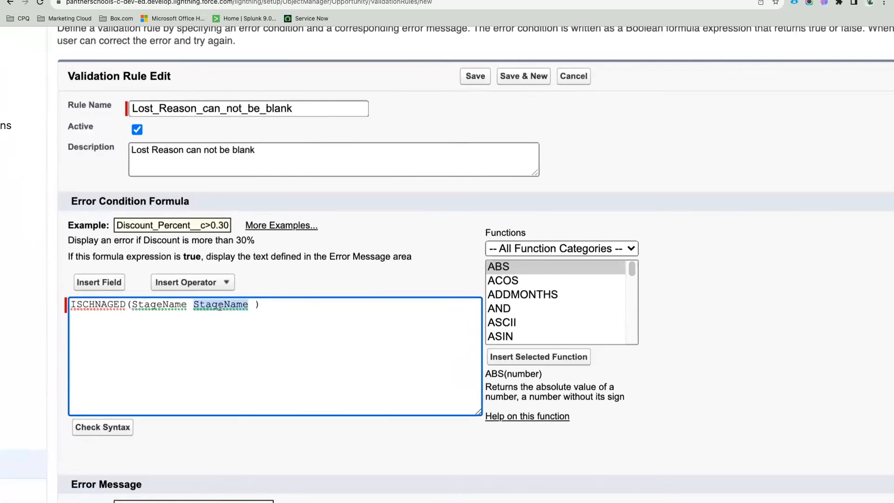
key("BackSpace")
key("BackSpace")
key("BackSpace")
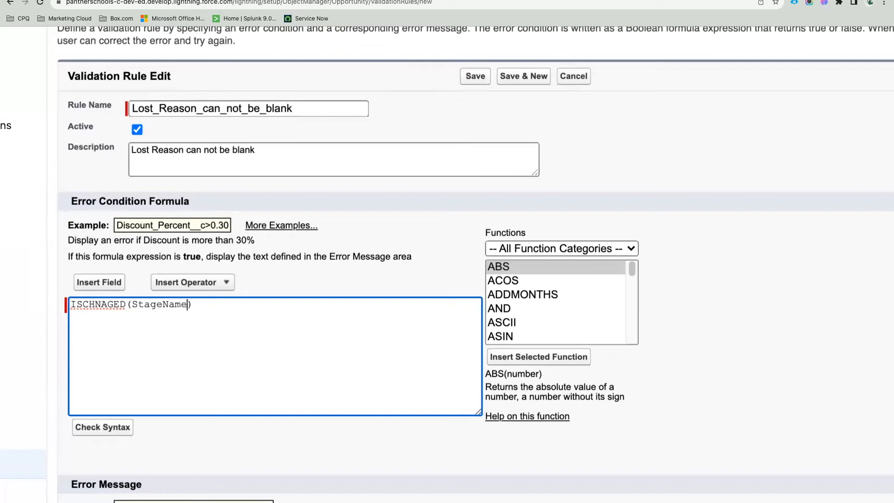
left_click(104, 427)
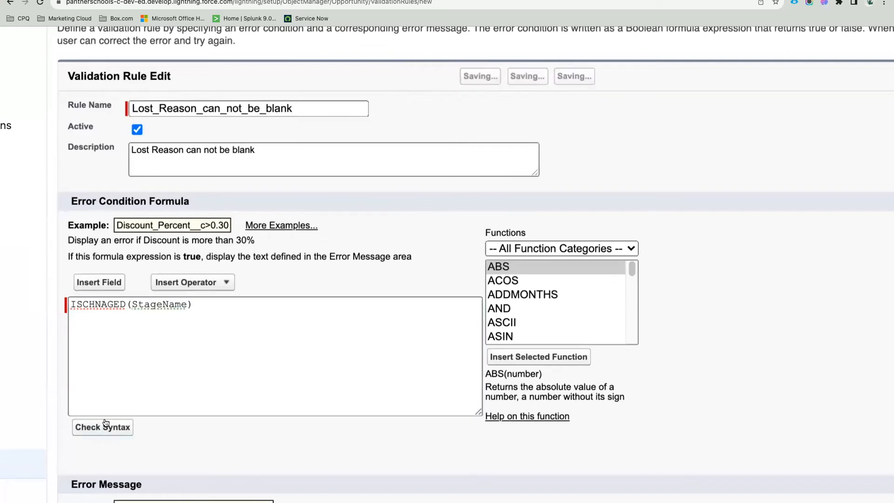
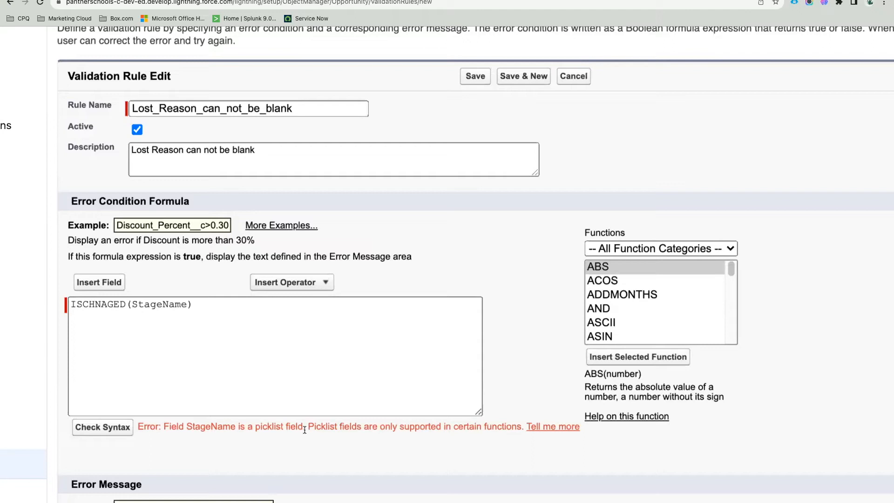
Wrap StageName in the TEXT function inside the error condition formula and check the syntax
double_click(147, 305)
type("TEXT")
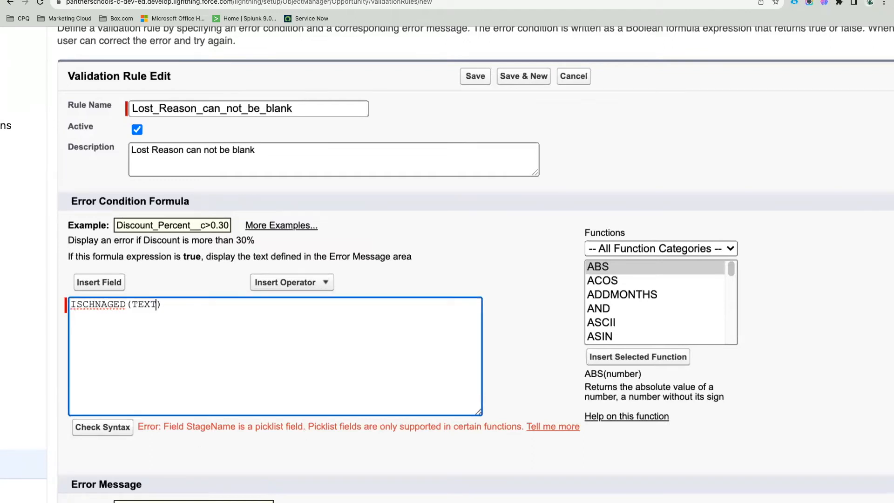
type("(StageName)")
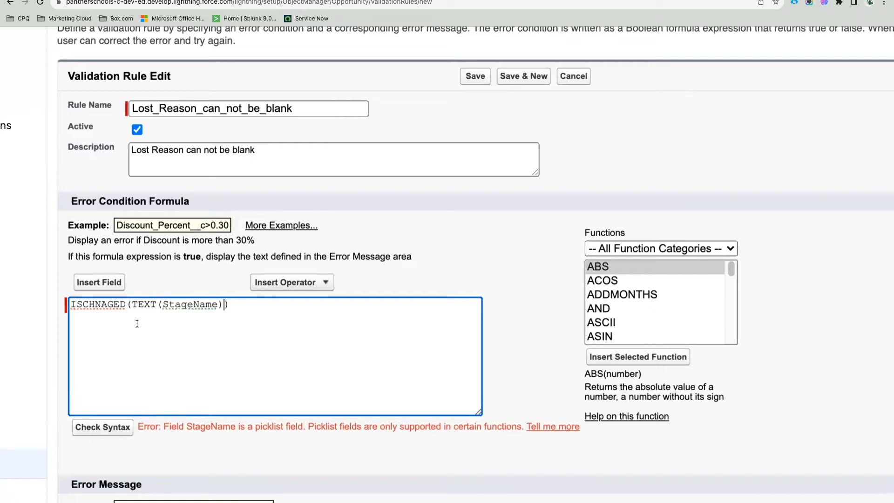
left_click(112, 426)
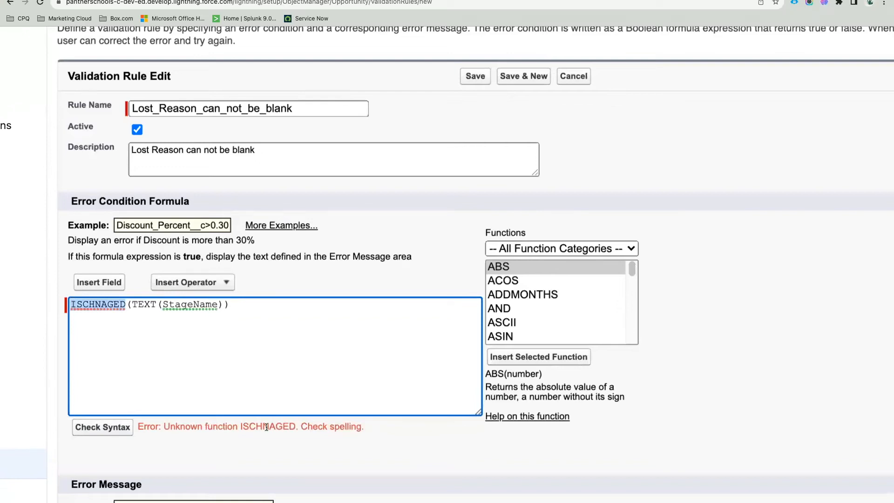
Correct the misspelled function name to ISCHANGED in the error condition formula and check the syntax
left_click(104, 329)
left_click(100, 306)
key("BackSpace")
key("Right")
type("N")
left_click(105, 425)
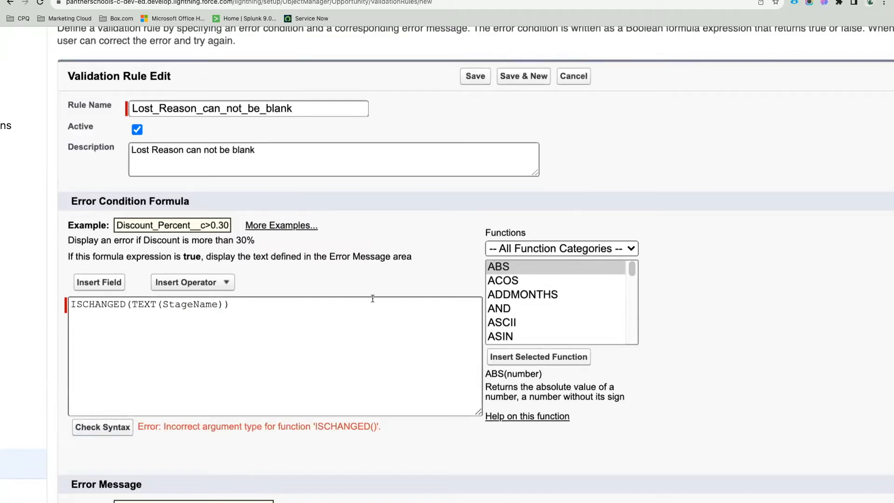
left_click(521, 269)
key("i")
key("s")
key("c")
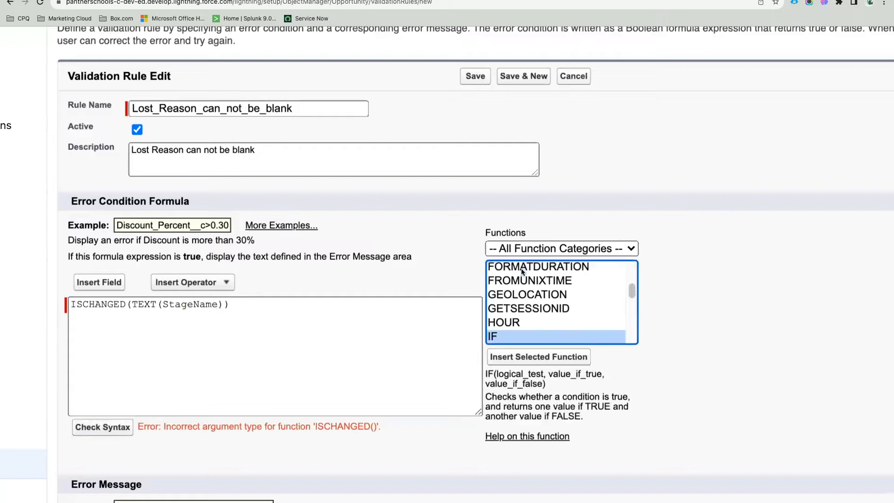
scroll(524, 280, "down", 1)
double_click(538, 332)
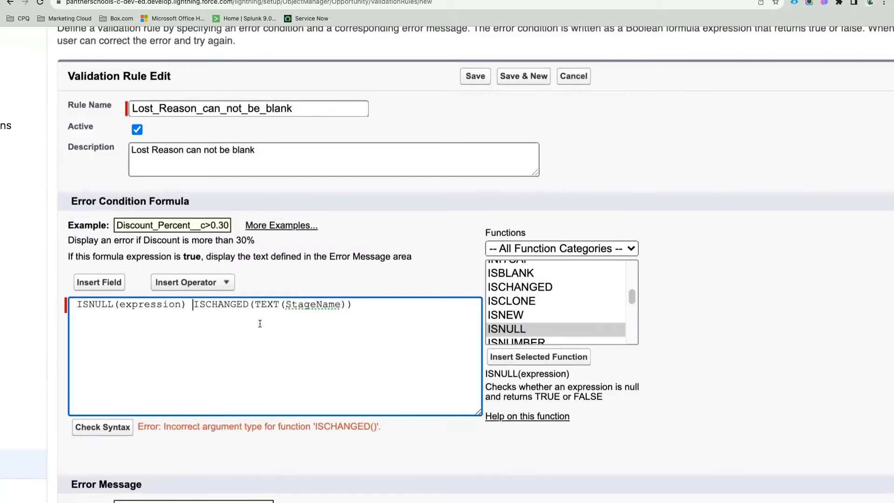
Clear the error condition formula and insert the ISCHANGED function from the function list
key("super+a")
key("BackSpace")
scroll(519, 336, "down", 1)
scroll(518, 336, "up", 1)
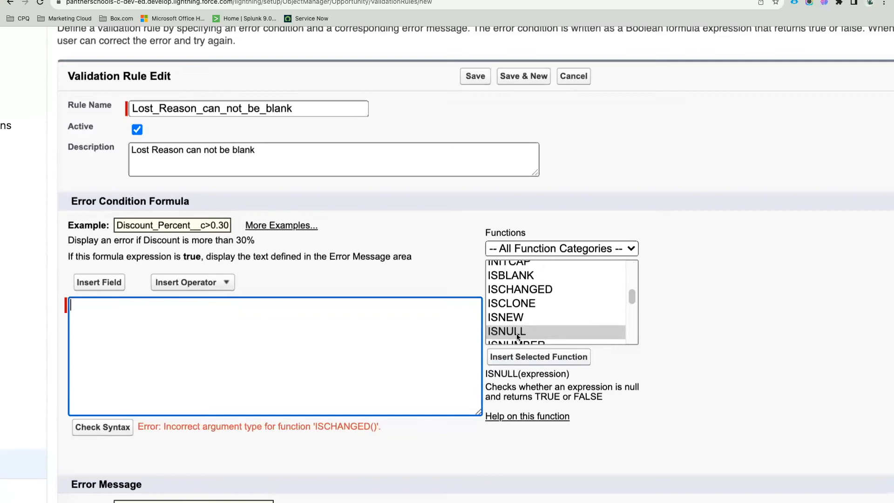
left_click(535, 293)
left_click(539, 358)
Replace the ISCHANGED placeholder argument with the Opportunity Stage field and check the formula's syntax
double_click(155, 305)
left_click(99, 282)
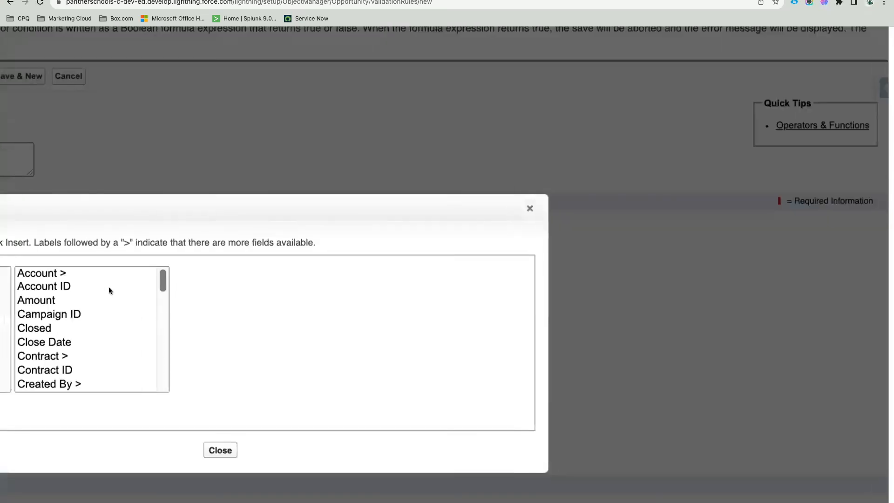
scroll(166, 322, "left", 5)
scroll(170, 335, "down", 10)
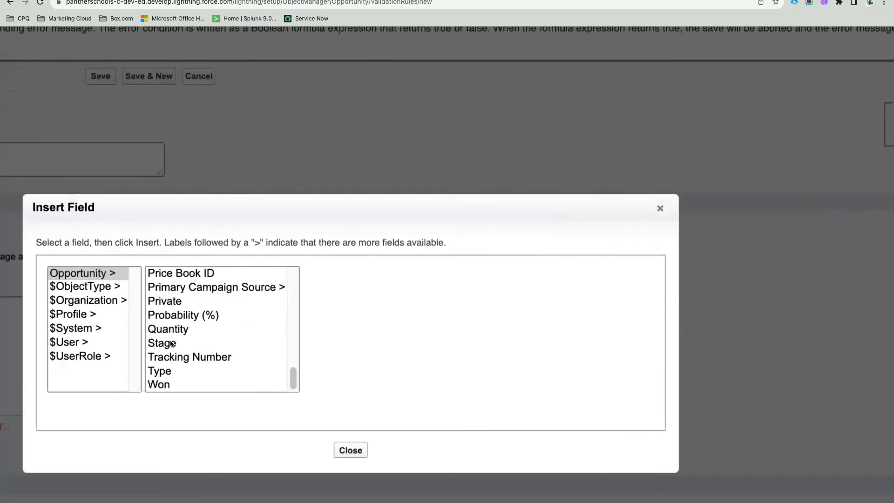
left_click(173, 344)
left_click(356, 303)
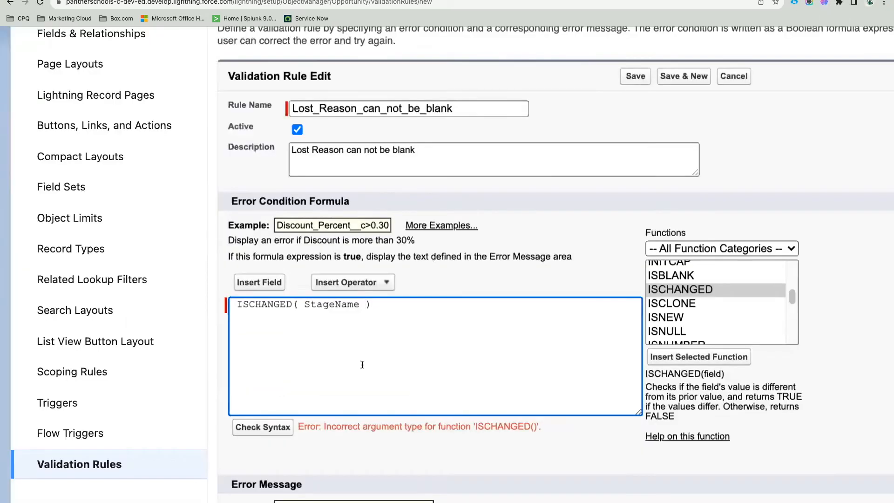
scroll(363, 364, "right", 5)
left_click(169, 428)
Examine the ISCHANGED function and its StageName argument in the error condition formula
left_click_drag(270, 305, 125, 302)
left_click(217, 322)
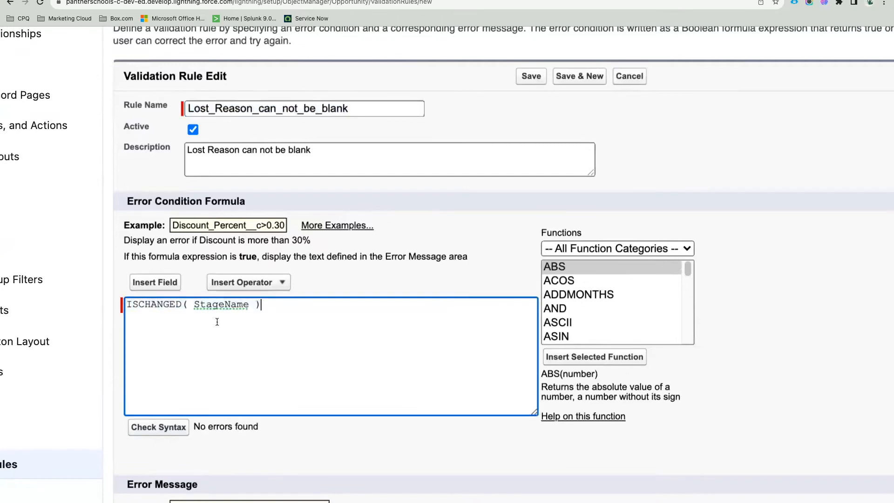
double_click(224, 309)
double_click(159, 305)
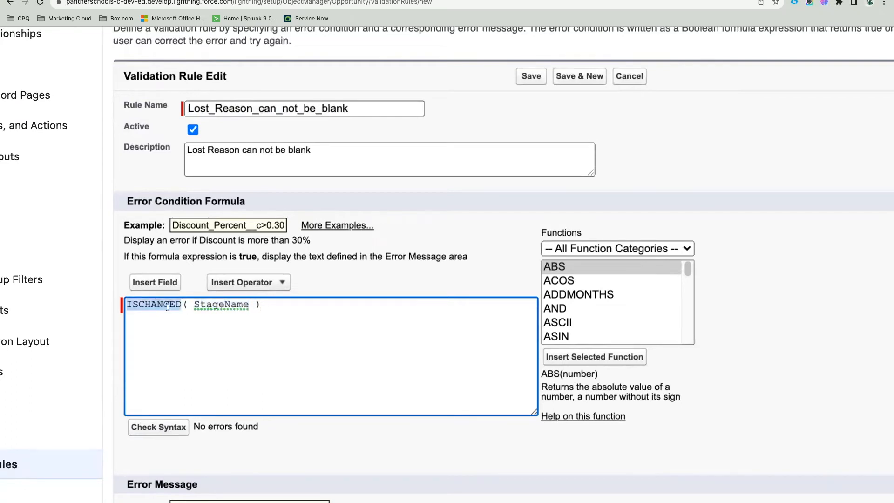
left_click(235, 305)
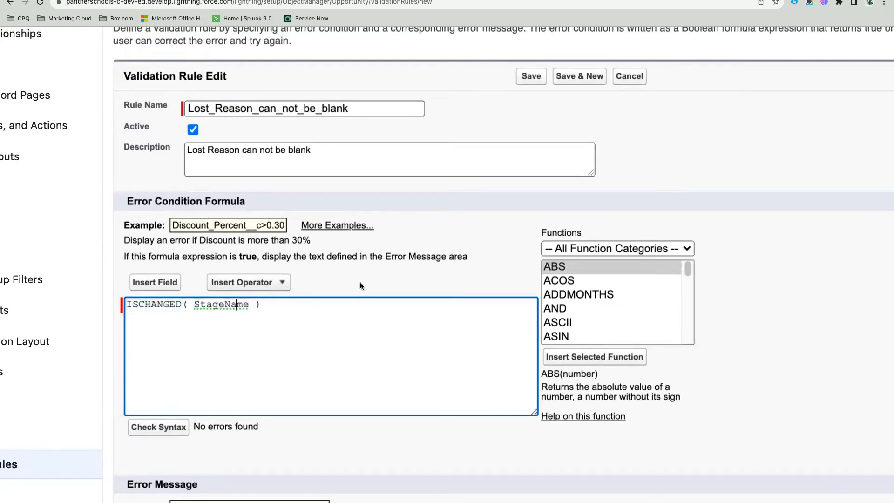
scroll(359, 282, "down", 1)
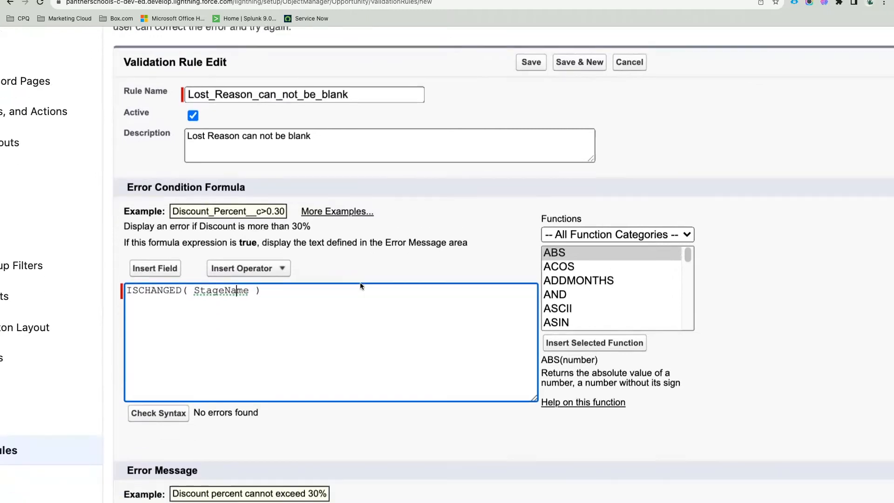
double_click(167, 290)
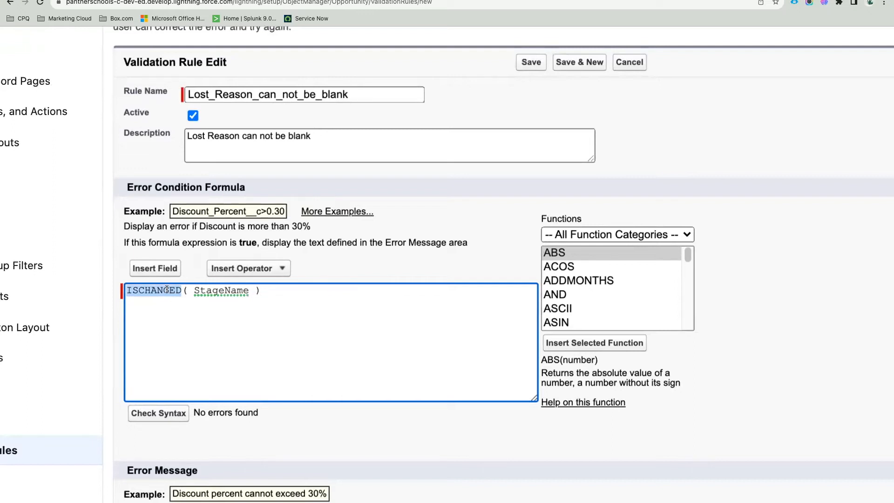
left_click(264, 291)
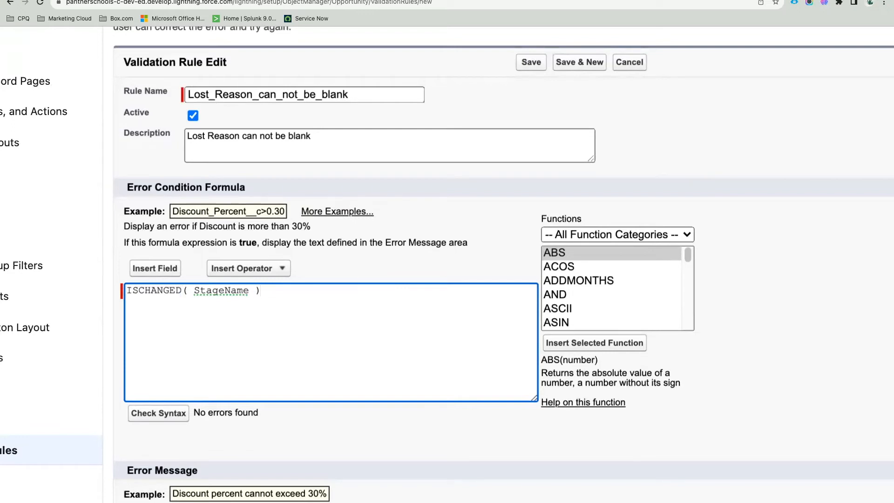
type("&&")
key("BackSpace")
key("BackSpace")
key("BackSpace")
Nest ISCHANGED( StageName ) inside a multi-line AND() function, followed by a comma and a new line
left_click_drag(263, 291, 123, 291)
key("ctrl+c")
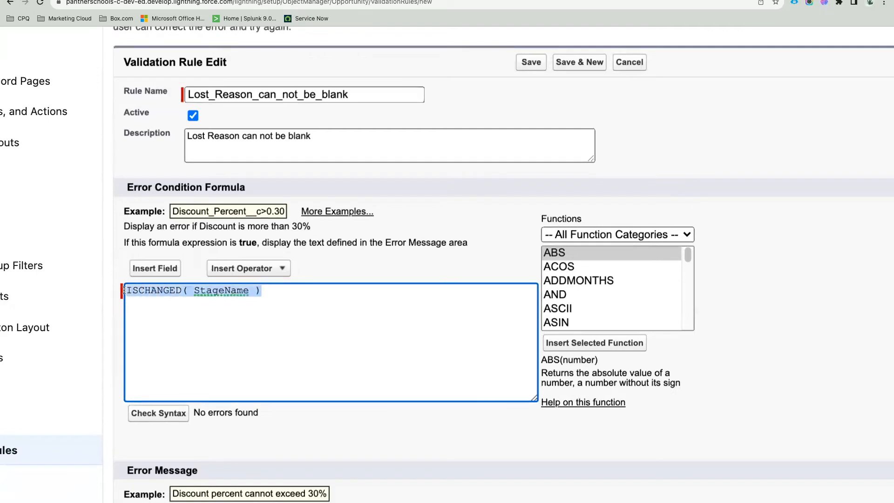
key("BackSpace")
type("AND()")
key("Return")
key("Return")
key("Up")
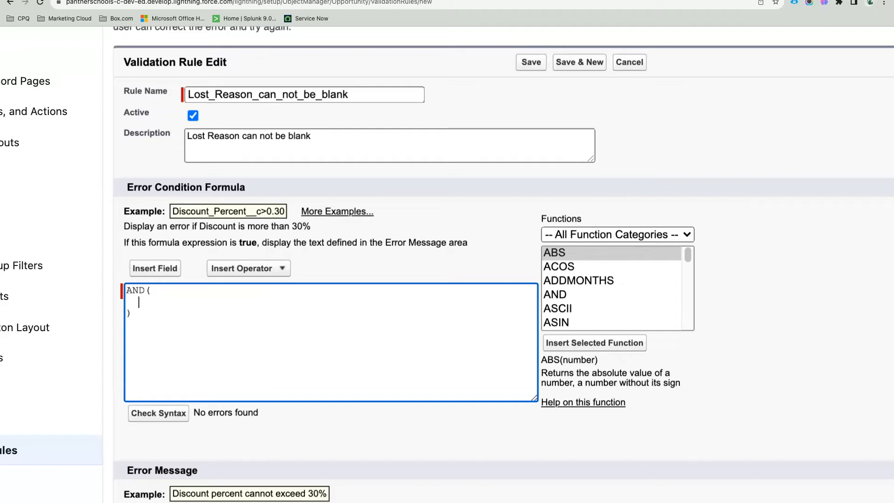
key("ctrl+v")
type(",")
key("Return")
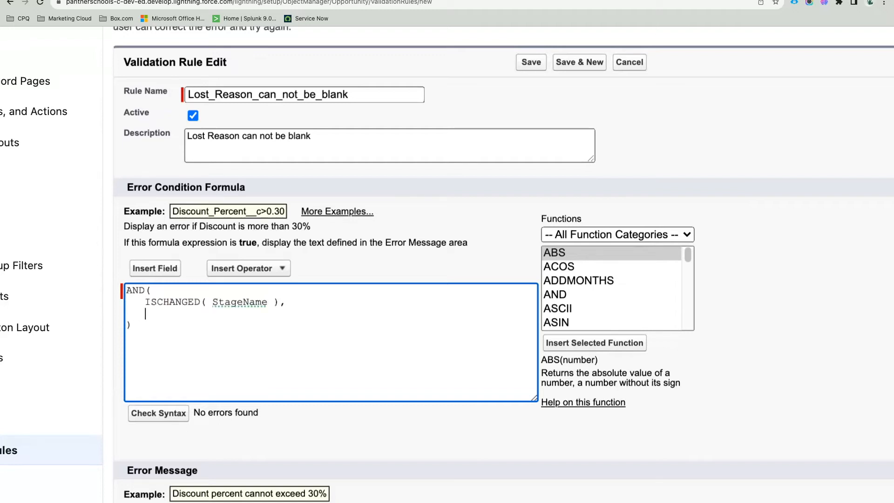
Insert the ISPICKVAL function as the second condition inside AND, below the ISCHANGED line
double_click(249, 304)
left_click(165, 316)
left_click(577, 250)
key("i")
scroll(611, 293, "down", 3)
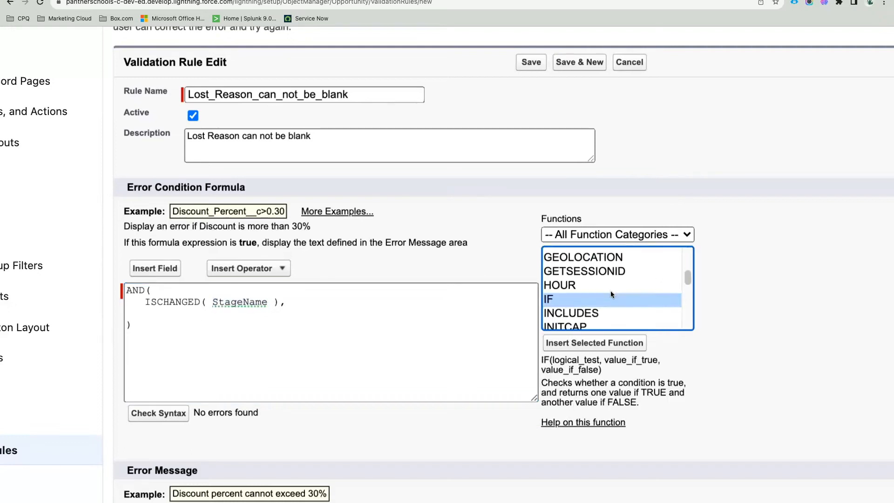
scroll(611, 293, "down", 4)
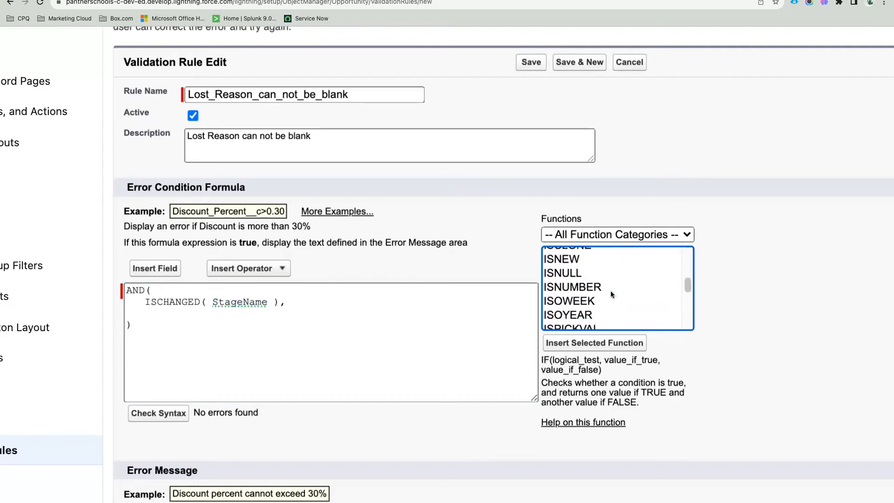
left_click(573, 280)
left_click(596, 342)
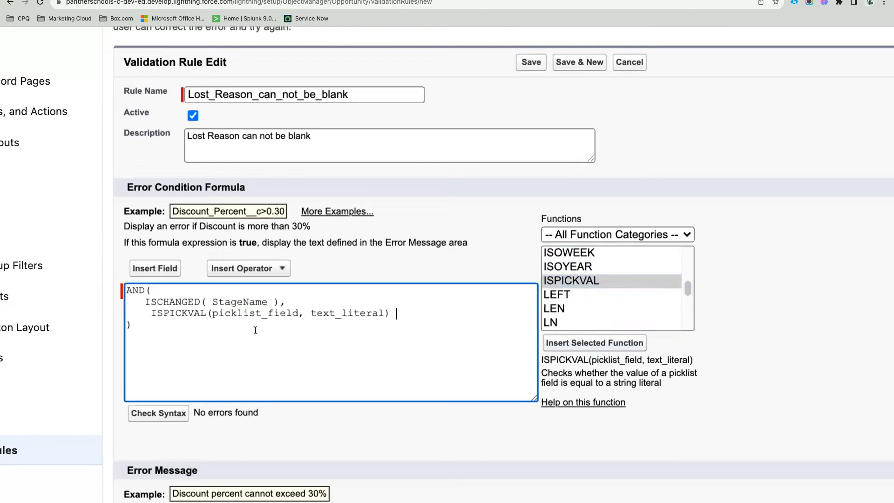
Set the ISPICKVAL arguments to StageName and "Closed Lost"
double_click(246, 313)
type("StageName")
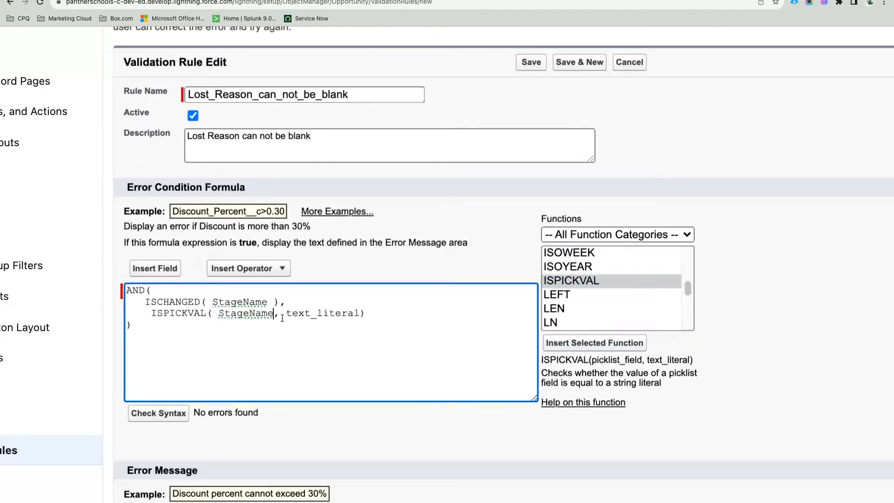
double_click(296, 313)
key("BackSpace")
type("\"\"")
key("Left")
type("Closed Lost")
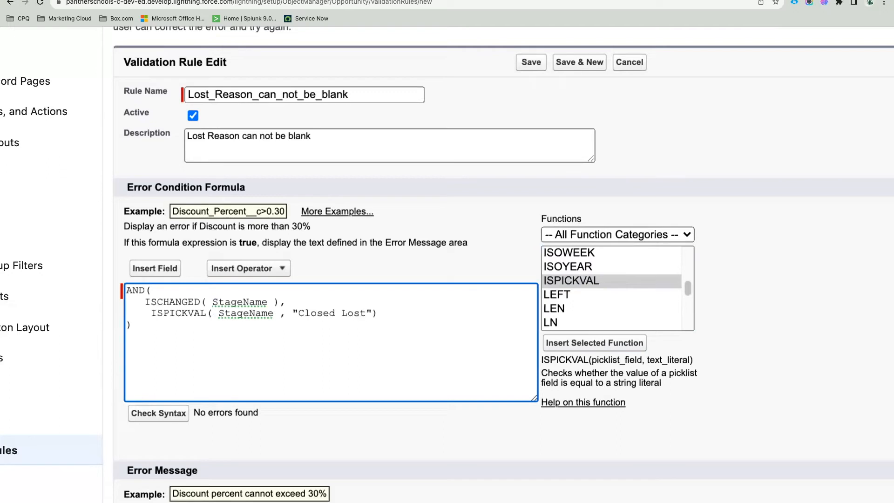
Remove the extra space before ISPICKVAL to align it with ISCHANGED and check the formula's syntax
left_click(151, 314)
key("BackSpace")
left_click(165, 413)
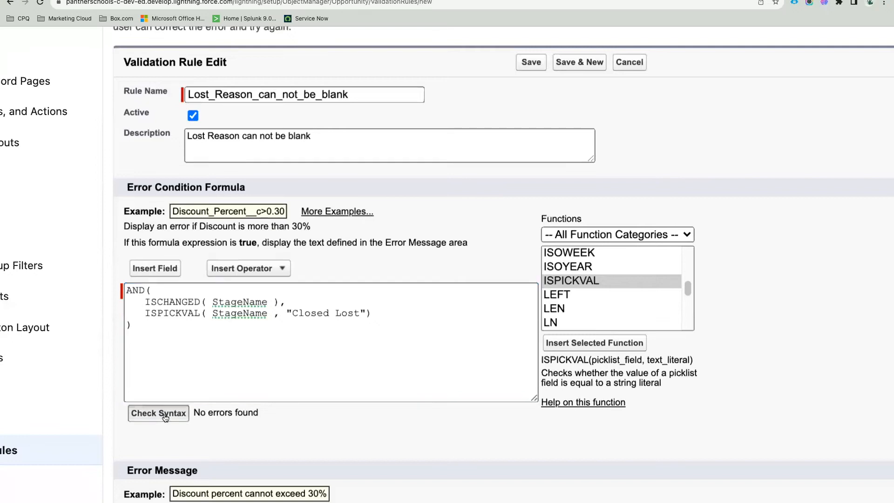
Add a comma after the ISPICKVAL condition and start a new line inside AND
scroll(289, 394, "down", 1)
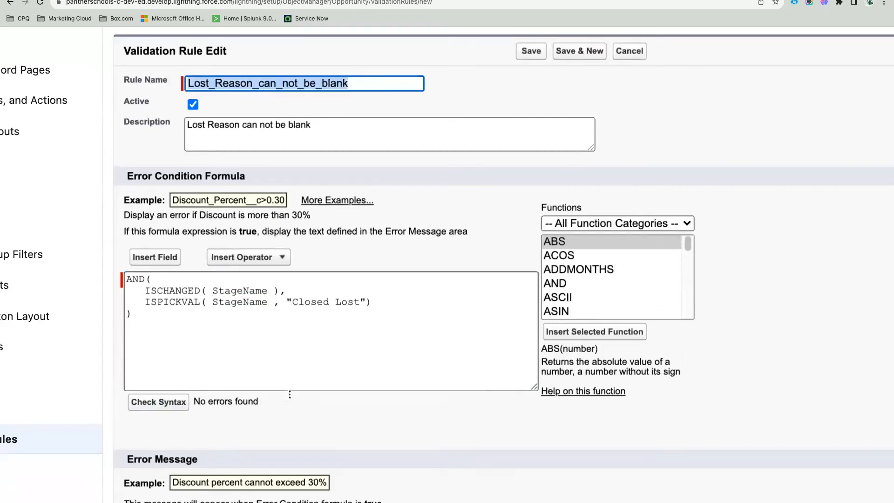
left_click(375, 303)
key("Return")
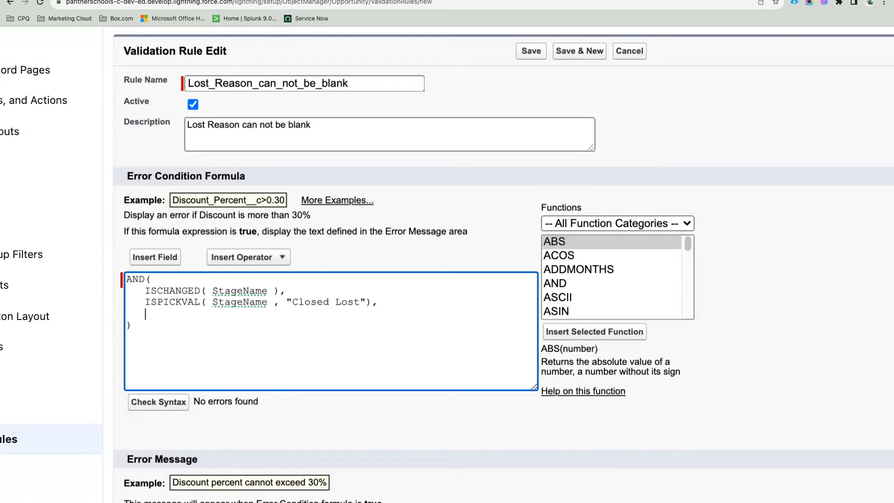
left_click_drag(286, 290, 148, 290)
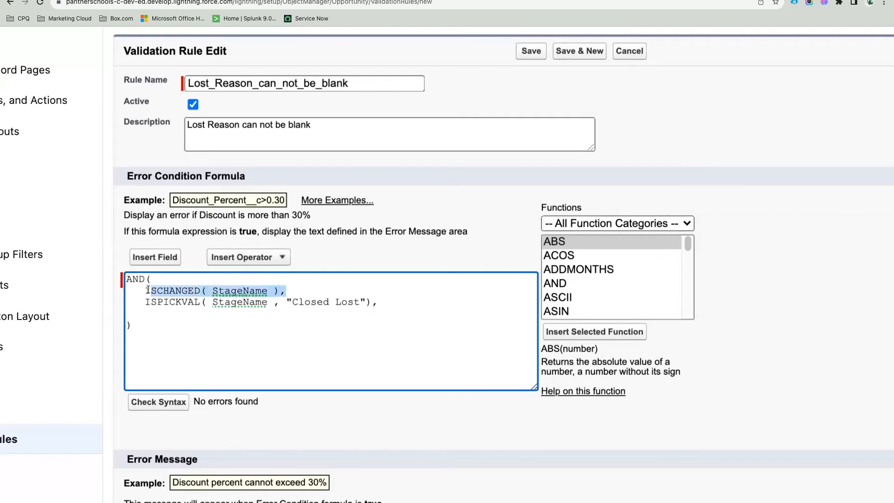
left_click_drag(383, 301, 263, 302)
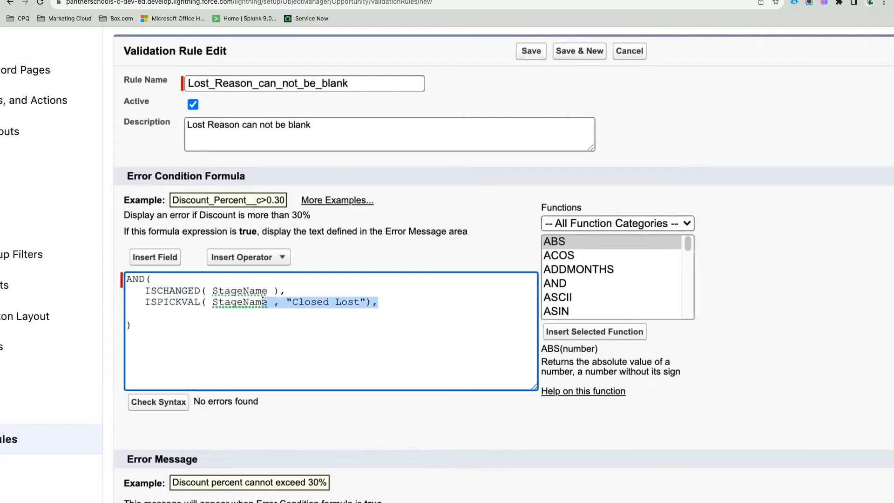
left_click(193, 313)
left_click_drag(145, 290, 387, 302)
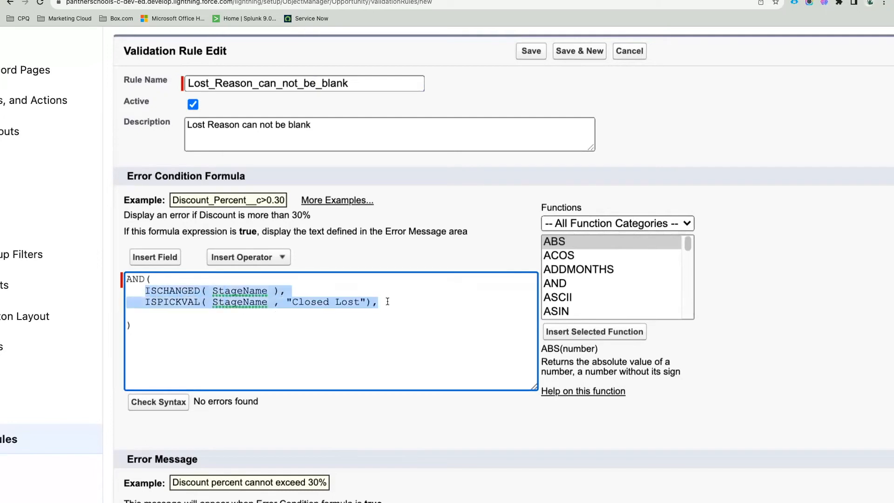
left_click(253, 316)
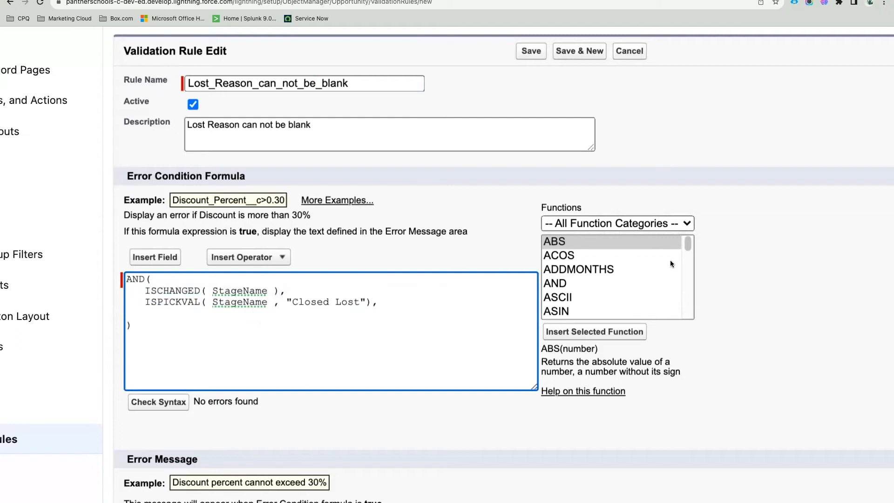
Insert the ISBLANK function as the third condition inside AND, below the ISPICKVAL line
left_click(591, 240)
type("in")
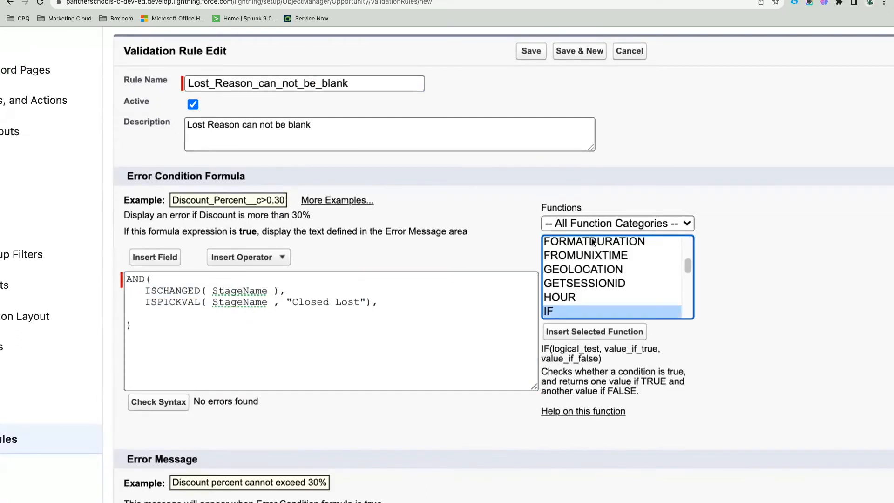
key("Down")
key("Down")
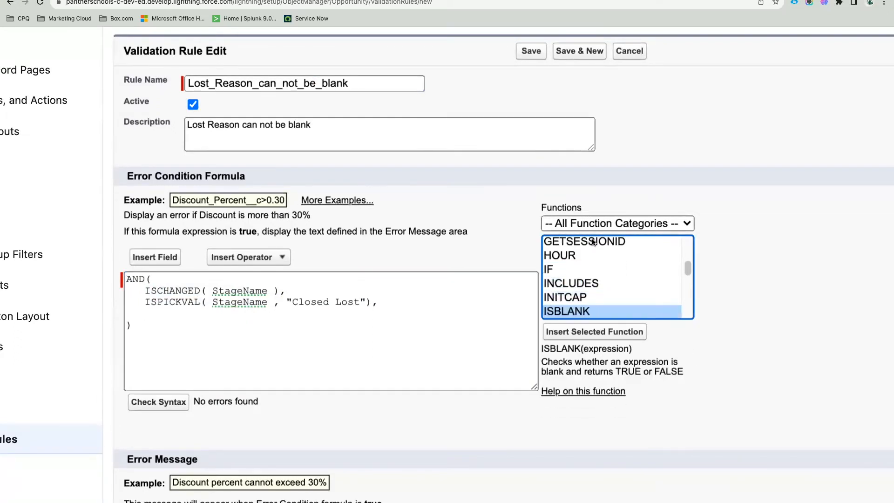
left_click(600, 336)
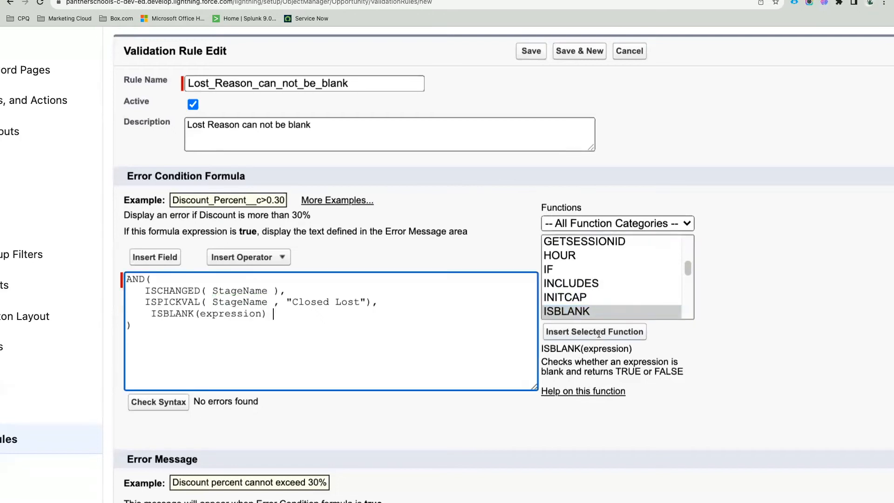
Clear the placeholder expression inside ISBLANK and align its line with the conditions above
double_click(225, 314)
key("Left")
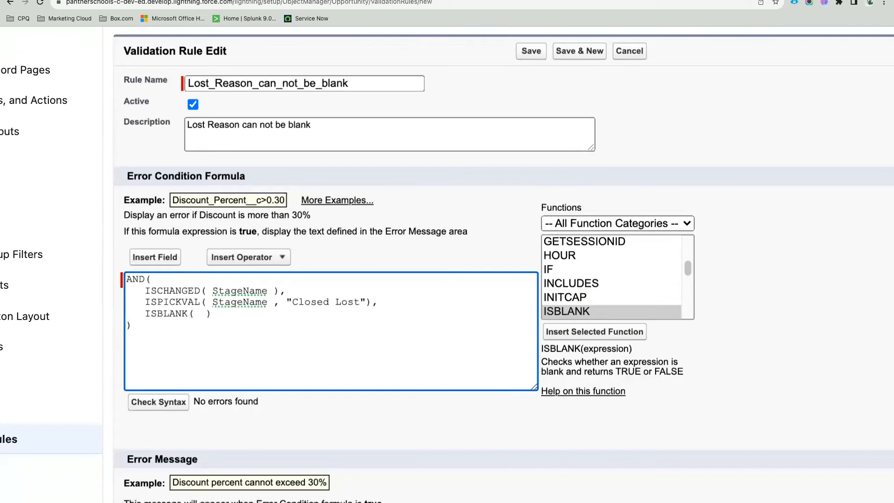
double_click(238, 290)
key("super+c")
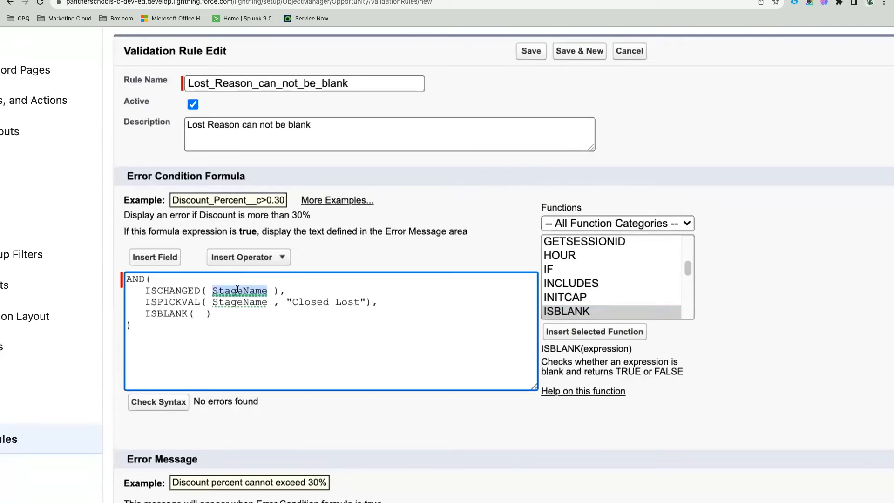
left_click(199, 313)
key("super+v")
key("super+z")
Insert the Opportunity field Lost_Reason__c as the ISBLANK argument and check the formula's syntax
left_click(164, 260)
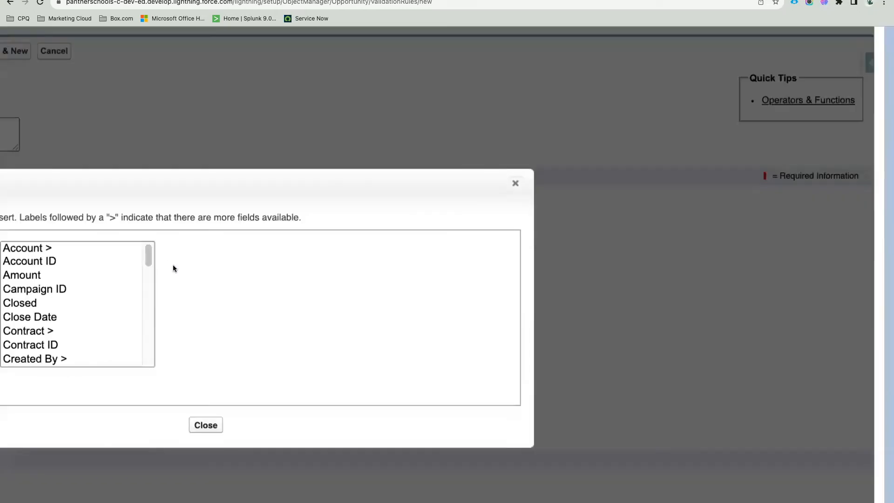
scroll(133, 261, "down", 10)
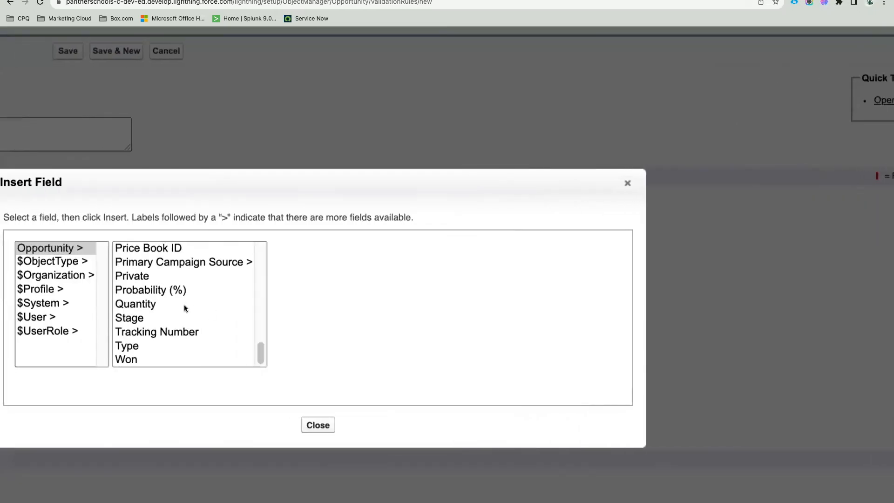
scroll(185, 308, "up", 5)
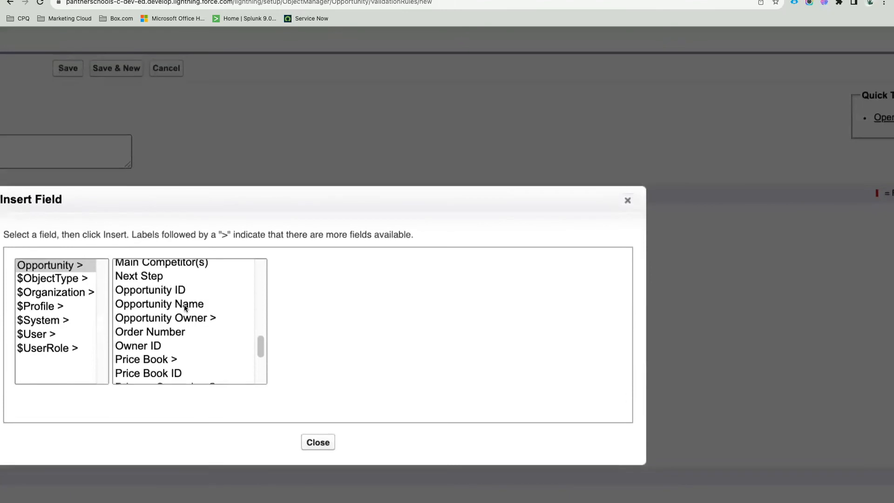
left_click(158, 314)
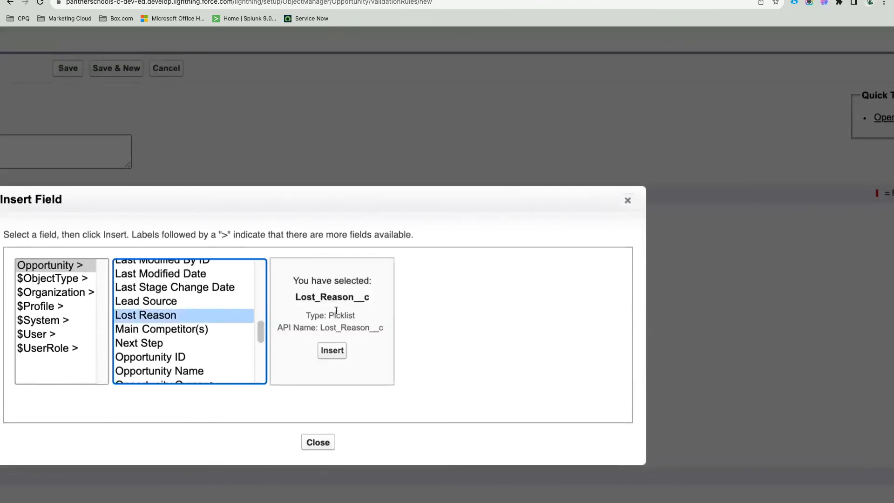
left_click(332, 352)
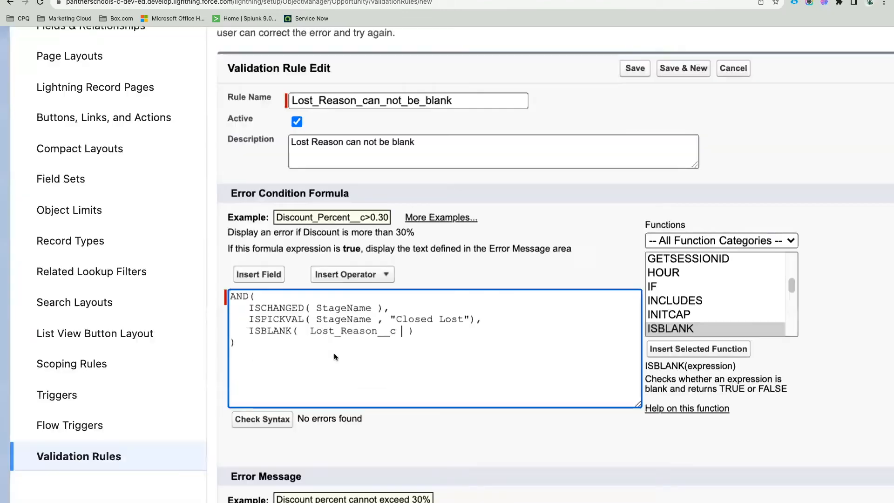
left_click(271, 420)
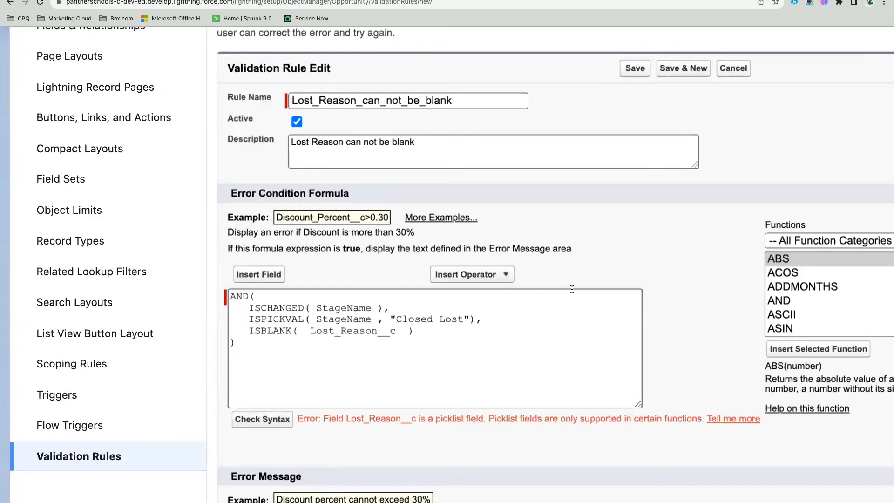
Wrap Lost_Reason__c in a TEXT function inside ISBLANK and check the formula's syntax again
key("super+minus")
key("super+minus")
key("super+minus")
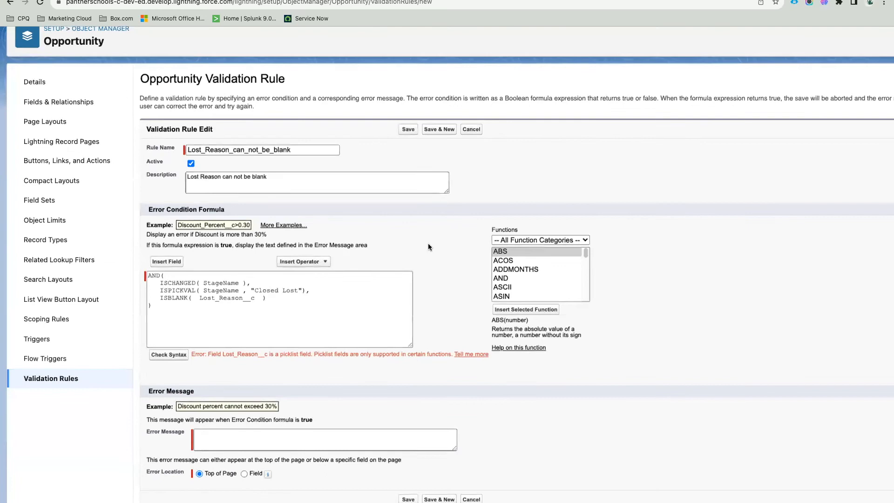
double_click(219, 300)
key("super+c")
type("TEXT")
type("(")
key("super+v")
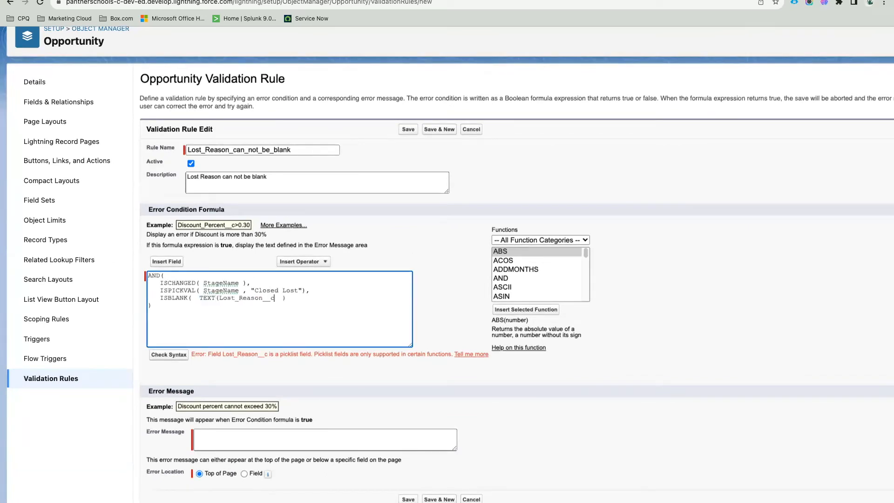
left_click(171, 355)
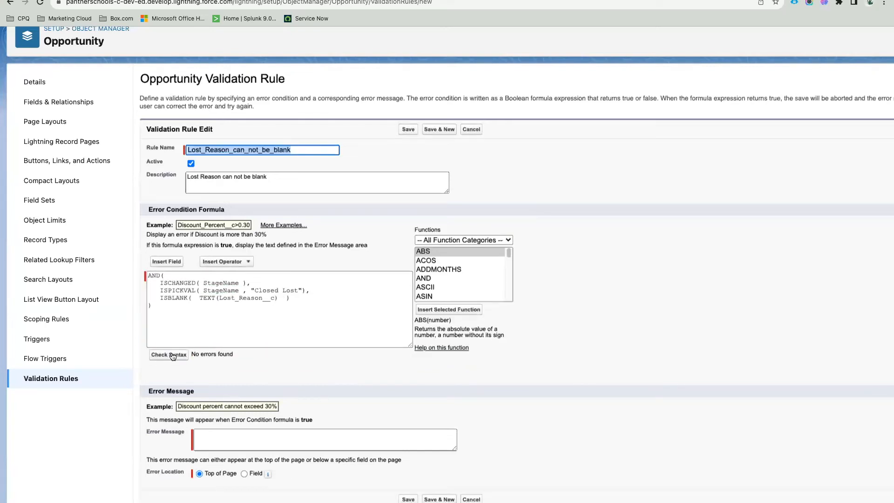
Set the error message to "Lost Reason can not be blank if the Opportunity Stage is Closed Lost", reusing the description text
left_click(229, 175)
key("super+a")
key("super+c")
left_click(253, 436)
key("super+v")
type("if the Opportu")
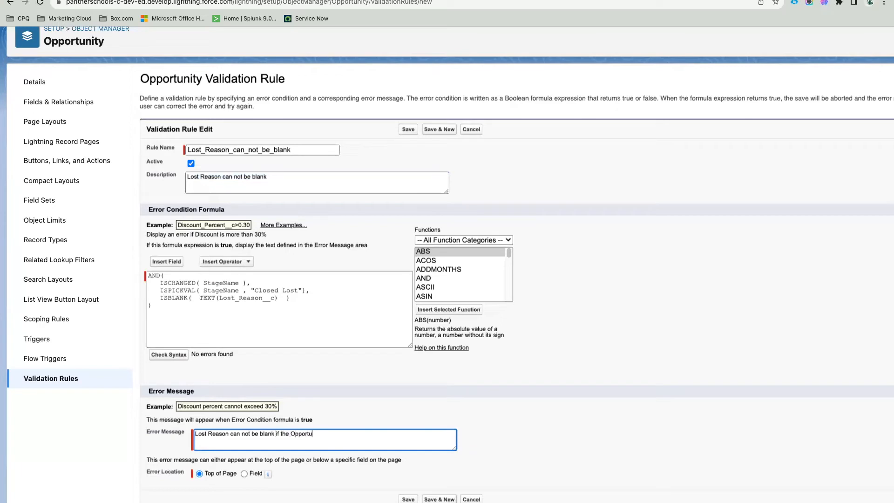
type("nity Stat")
type("ge is C;los")
type("osed Lost")
Set the error location to the Lost Reason field and save the validation rule
double_click(232, 298)
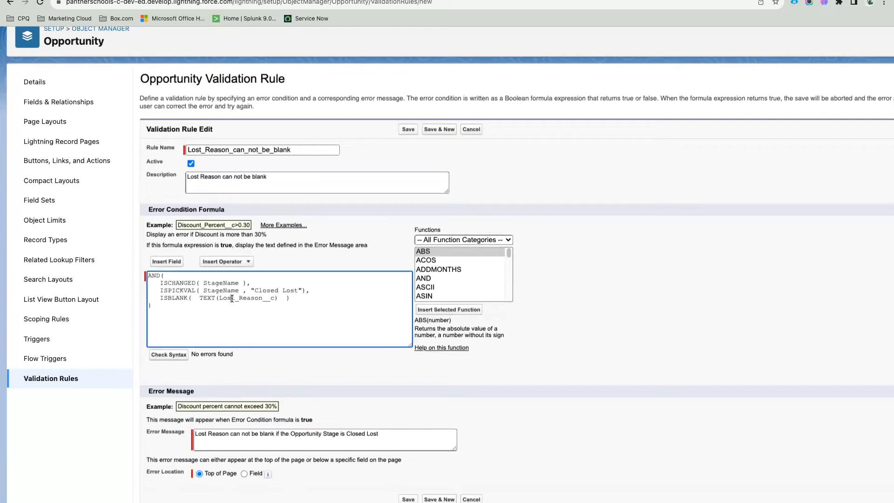
left_click(243, 473)
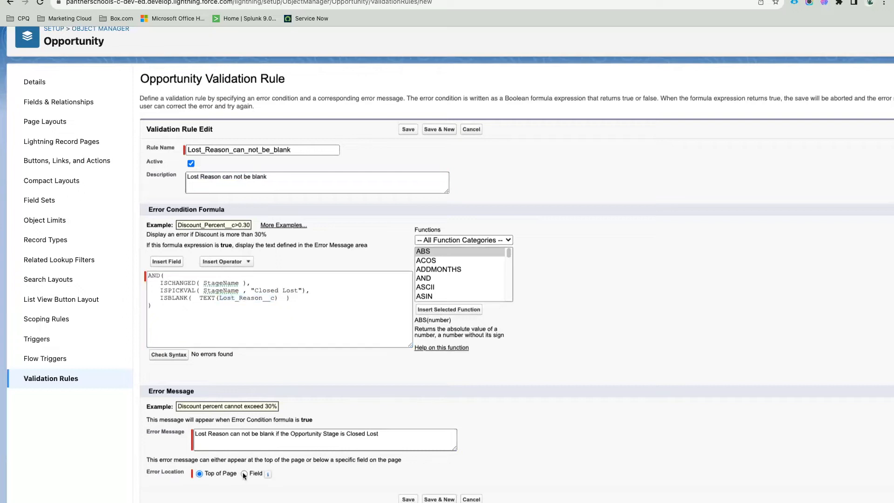
left_click(292, 473)
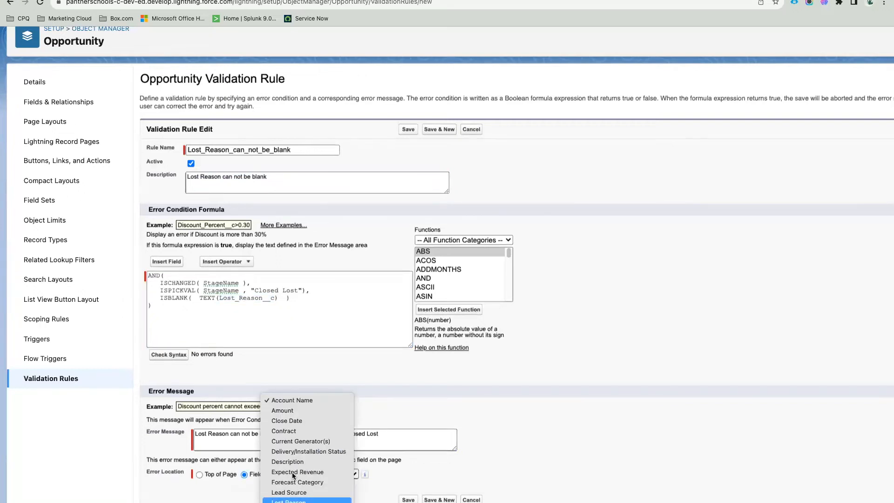
left_click(289, 501)
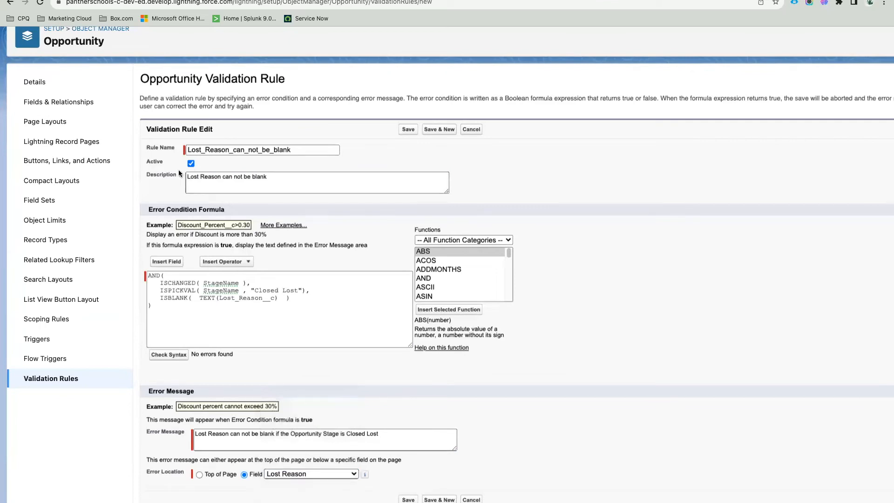
left_click_drag(146, 158, 171, 164)
left_click(409, 499)
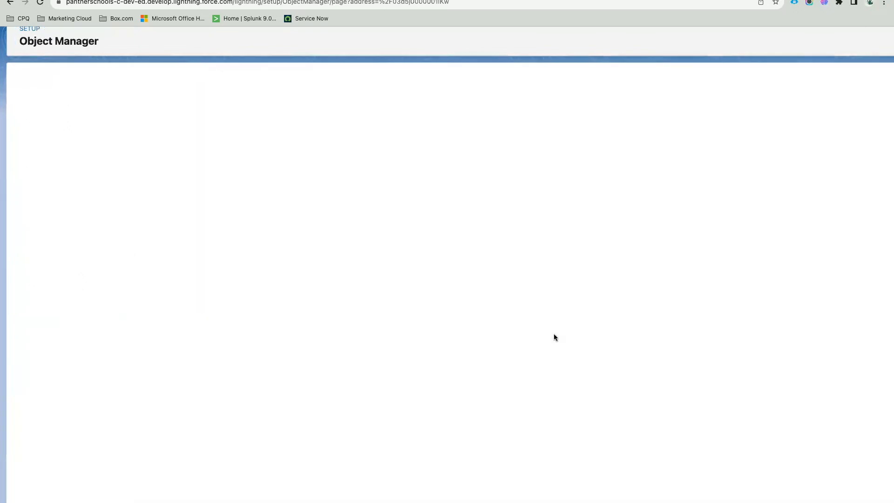
Reopen the saved validation rule for editing and review its ISCHANGED, ISPICKVAL and ISBLANK conditions
scroll(314, 295, "left", 5)
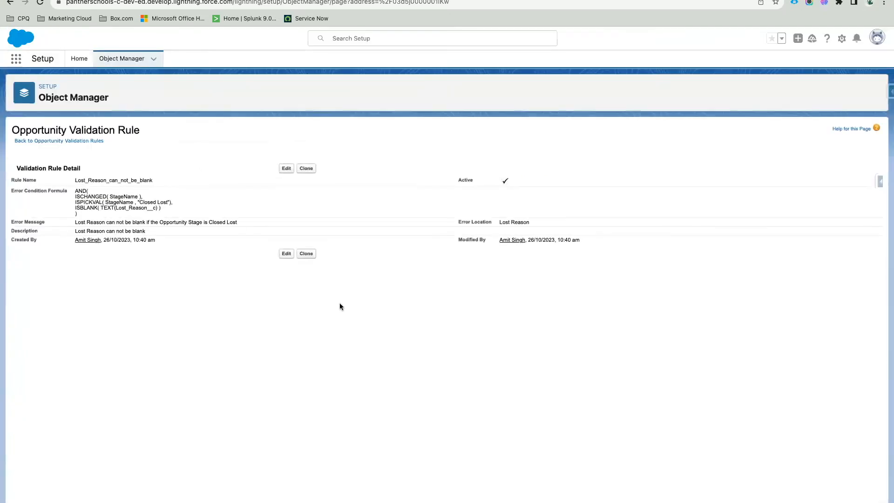
left_click(287, 168)
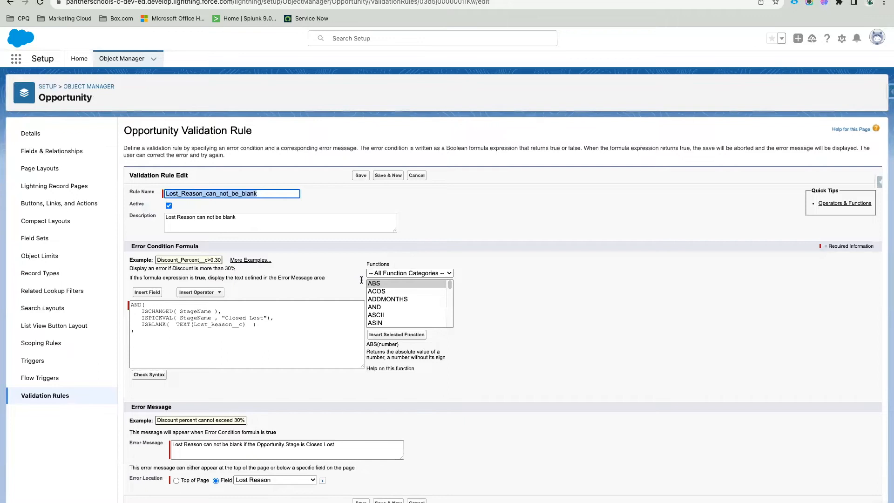
left_click(264, 332)
double_click(157, 311)
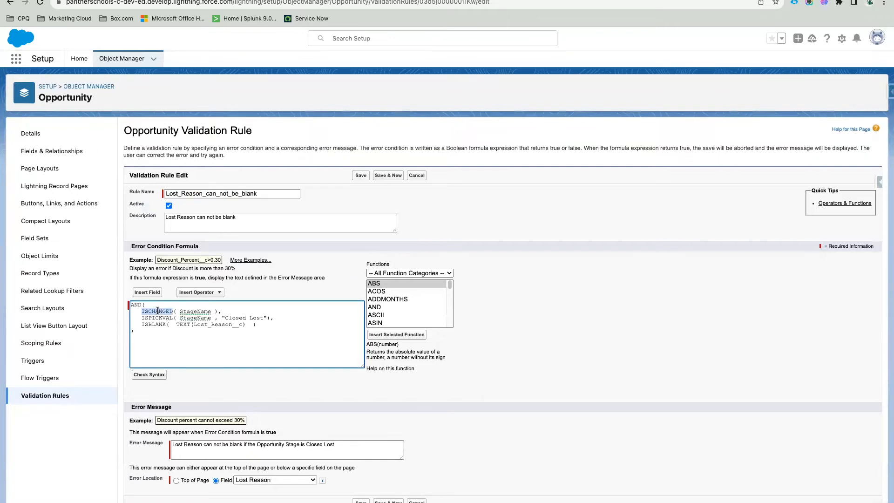
double_click(144, 317)
double_click(149, 324)
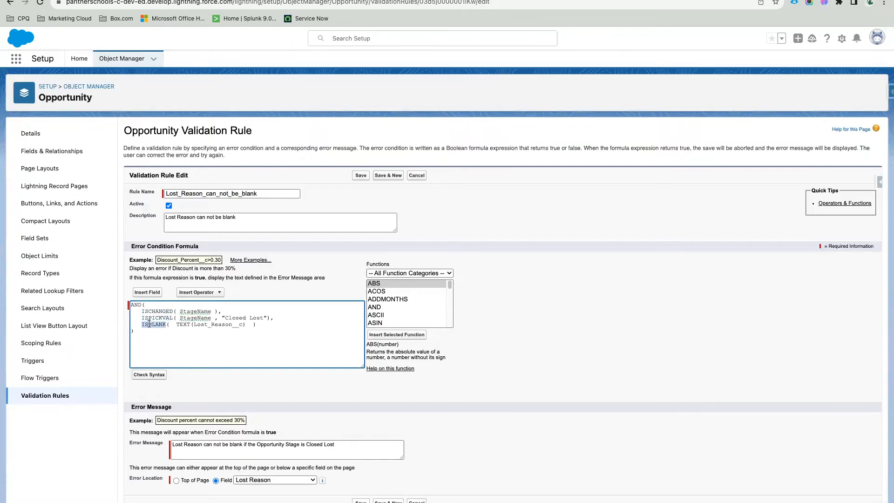
left_click(156, 332)
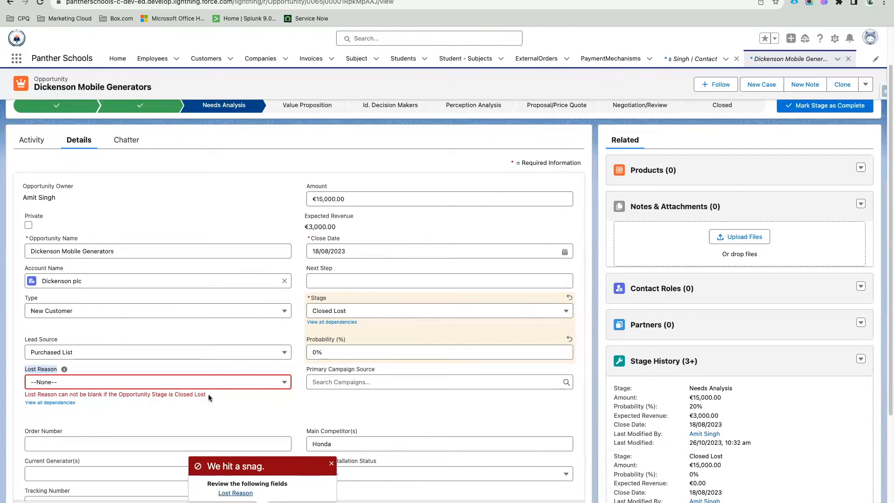
On the Dickenson Mobile Generators opportunity, set Lost Reason to "No Decision: The customer was unable or unwilling to make a decision." and save
left_click_drag(208, 394, 160, 395)
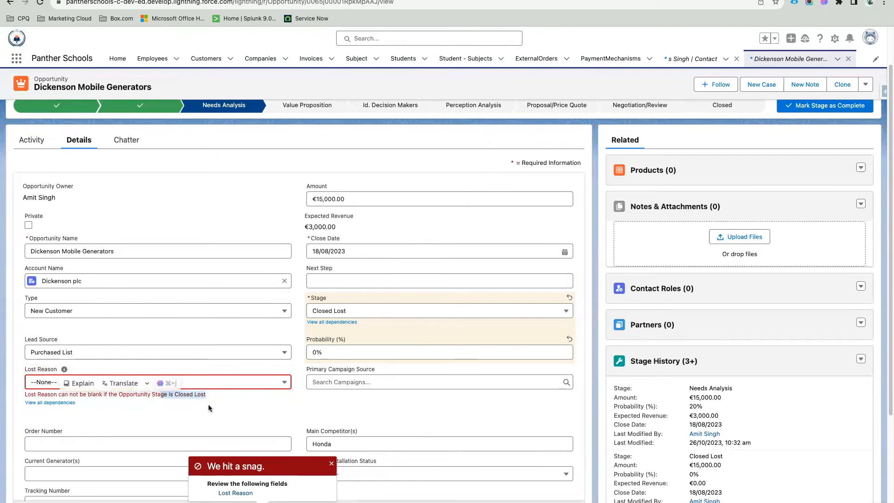
left_click(185, 384)
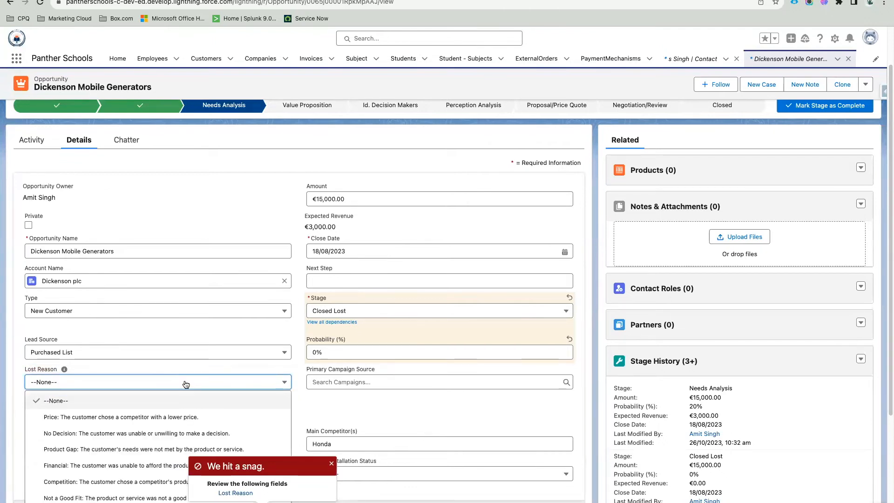
left_click(95, 439)
left_click(323, 502)
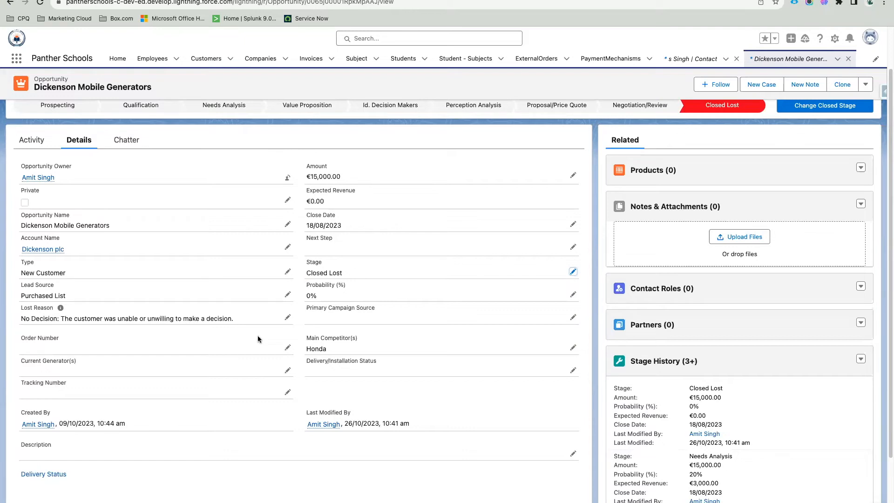
scroll(267, 343, "up", 2)
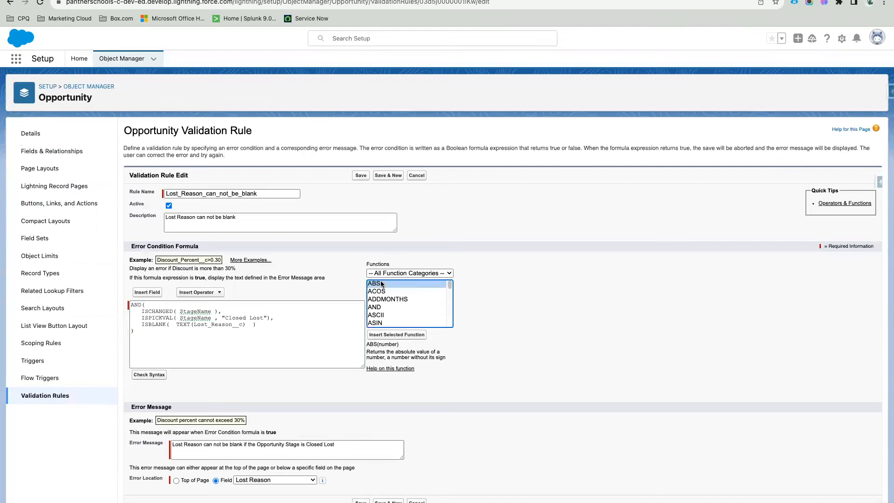
Find ISCHANGED among the validation rule's functions and read its usage, tips and examples in the Salesforce help article
key("i")
key("Down")
key("Down")
key("Down")
key("Down")
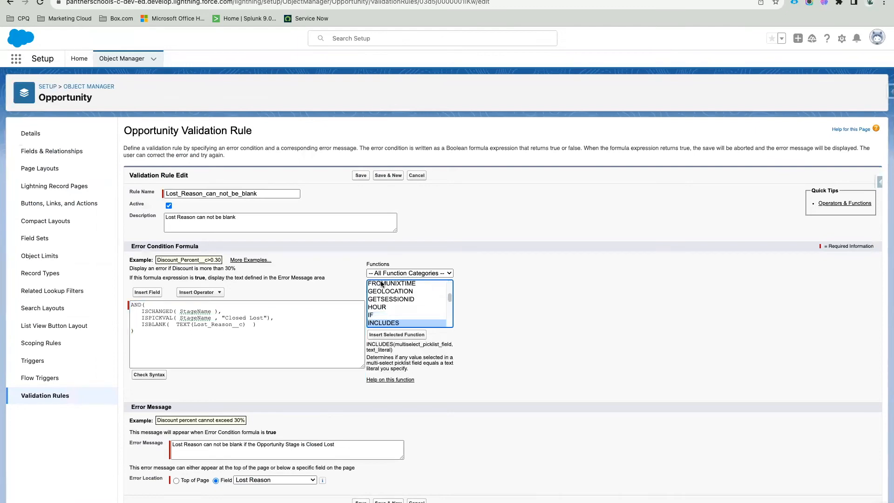
left_click(400, 380)
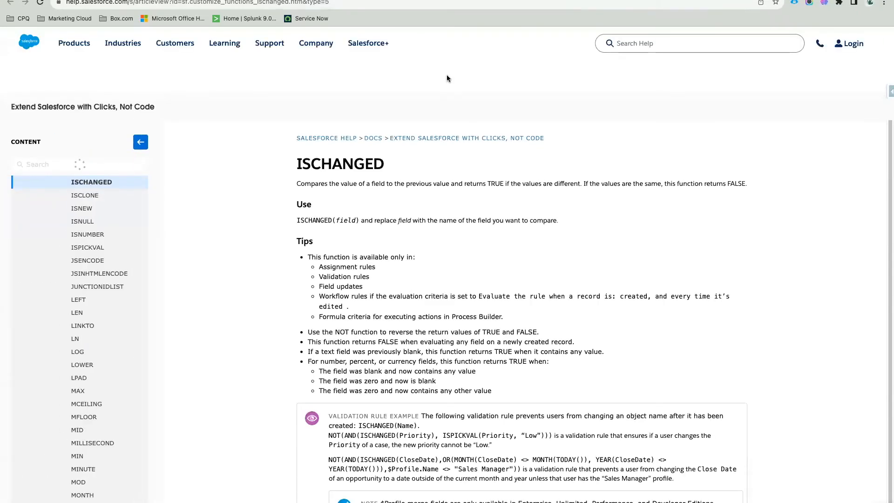
scroll(412, 240, "down", 3)
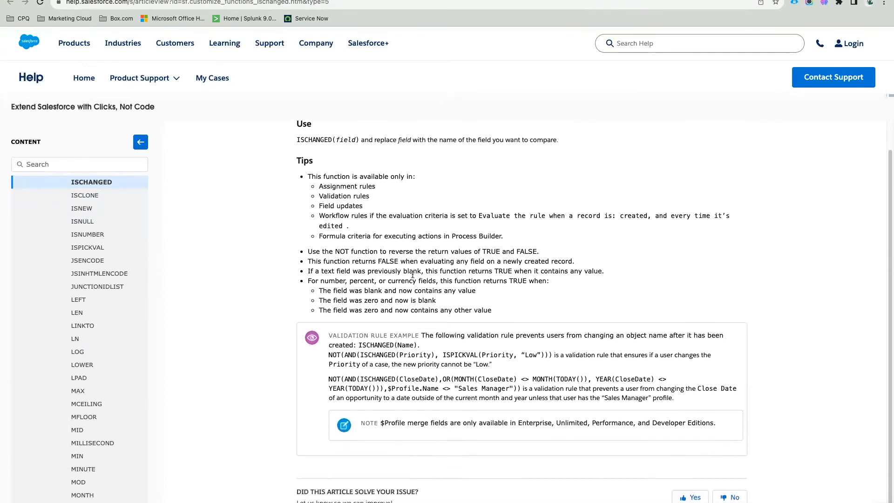
scroll(370, 291, "down", 4)
scroll(371, 299, "up", 5)
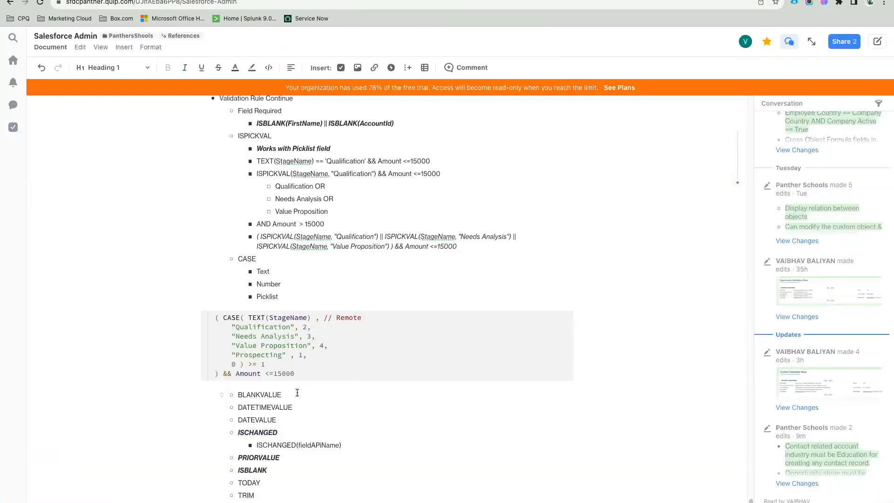
In the Quip Salesforce Admin notes, add the sub-bullet "Tells the previous value of a field" under PRIORVALUE
left_click(297, 394)
left_click(281, 457)
key("Return")
key("Tab")
scroll(401, 298, "down", 1)
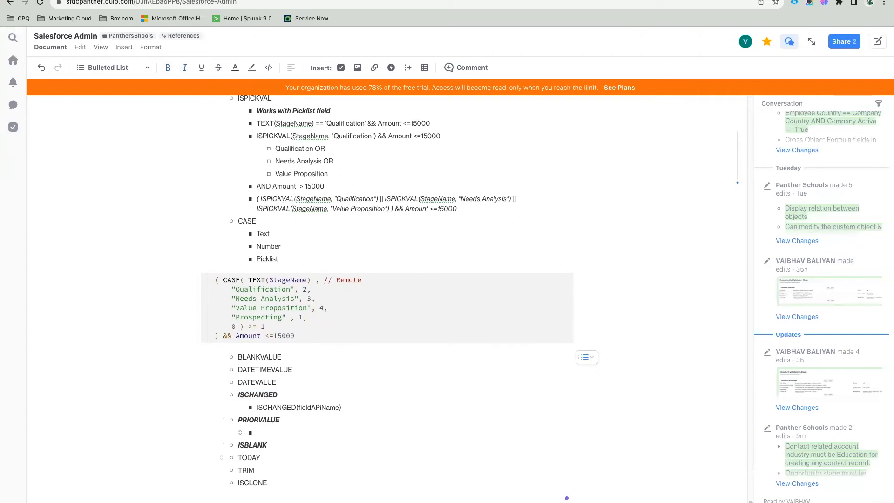
type("Tells the previo")
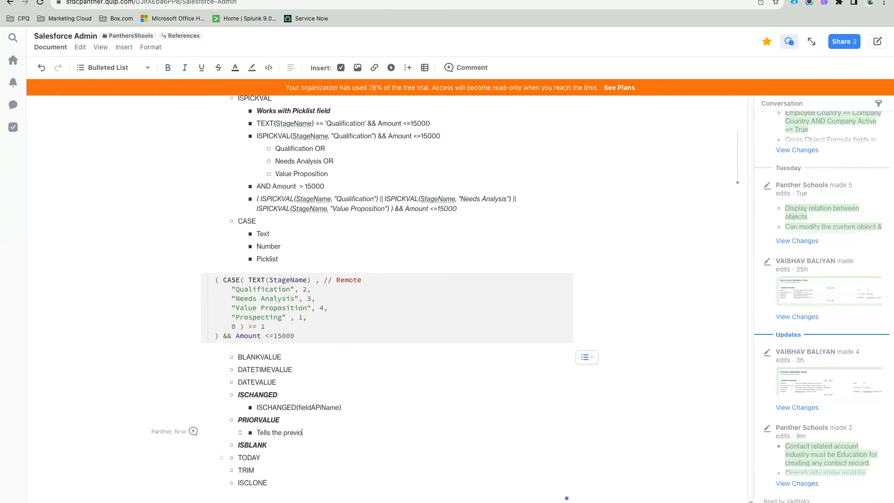
type("us value of a field")
double_click(262, 420)
left_click(285, 417)
double_click(279, 406)
left_click(270, 429)
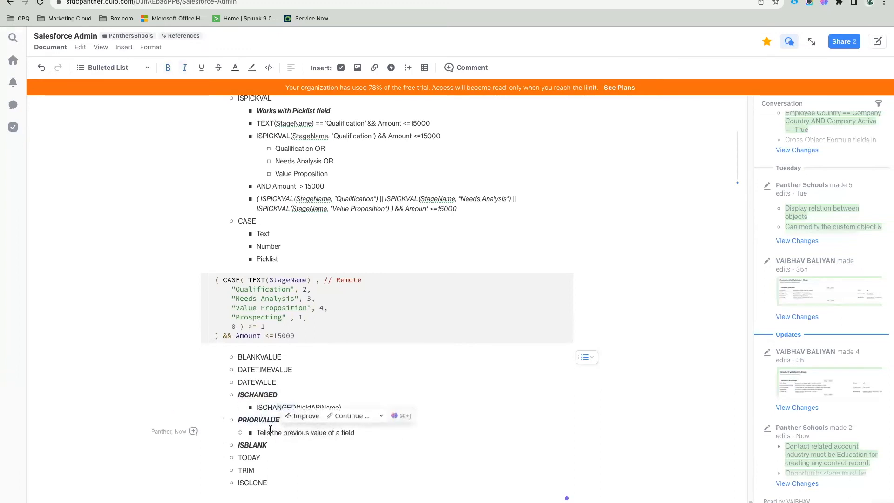
Add a second sub-bullet "PRIORVALUE(fieldApiName)" under PRIORVALUE and remove its bold and italic formatting
double_click(257, 421)
key("cmd+c")
left_click(257, 431)
left_click(373, 438)
key("Return")
key("cmd+v")
type("(fieldApiName)")
left_click(257, 445, "shift")
key("super+b")
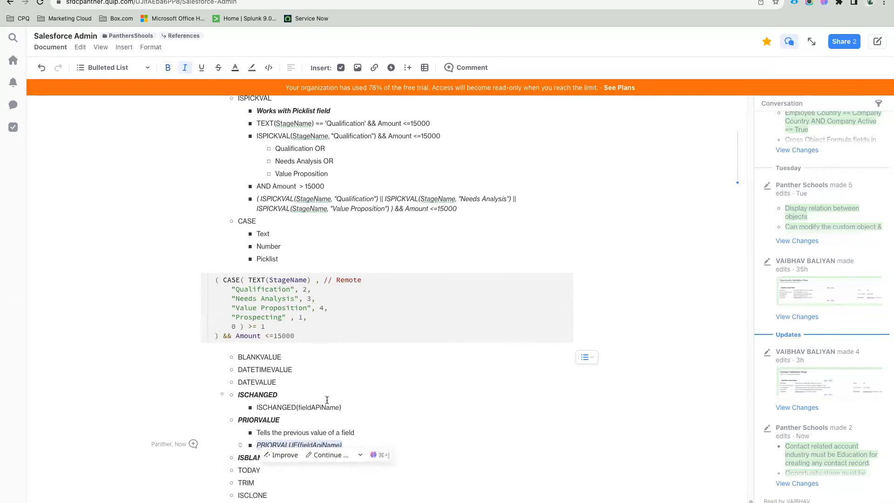
key("super+i")
In the Opportunity validation rule editor, find PRIORVALUE among the functions and copy its description "Returns the previous value for the field"
left_click(368, 0)
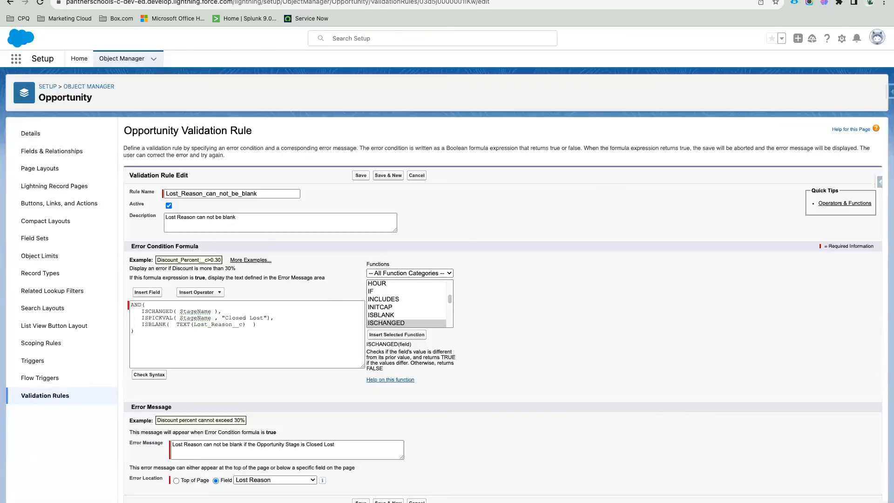
left_click(399, 306)
key("p")
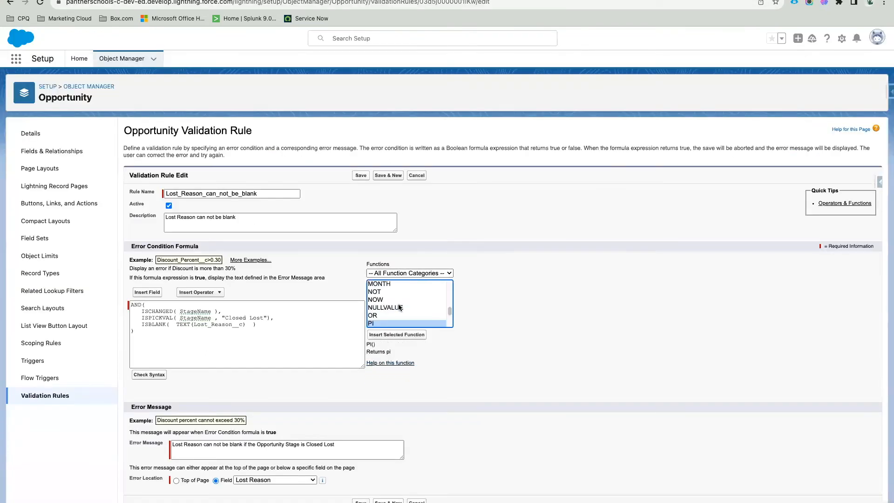
scroll(410, 320, "down", 1)
left_click(397, 312)
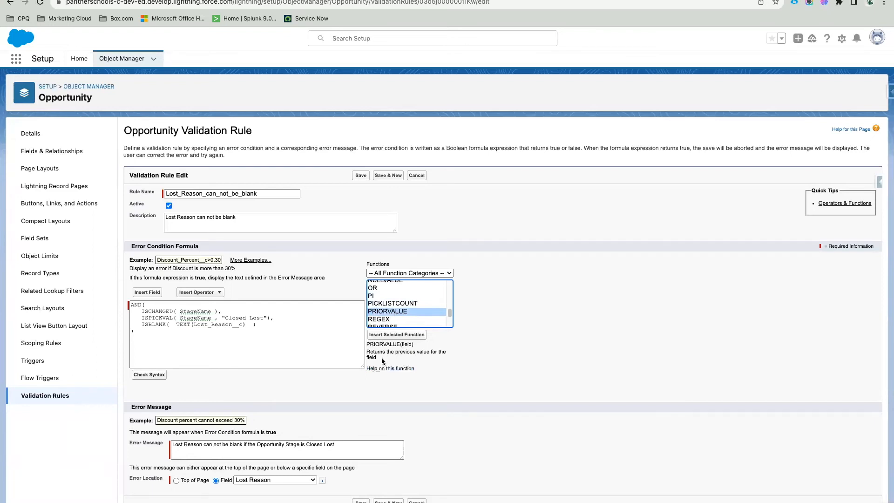
scroll(381, 358, "up", 5, "ctrl")
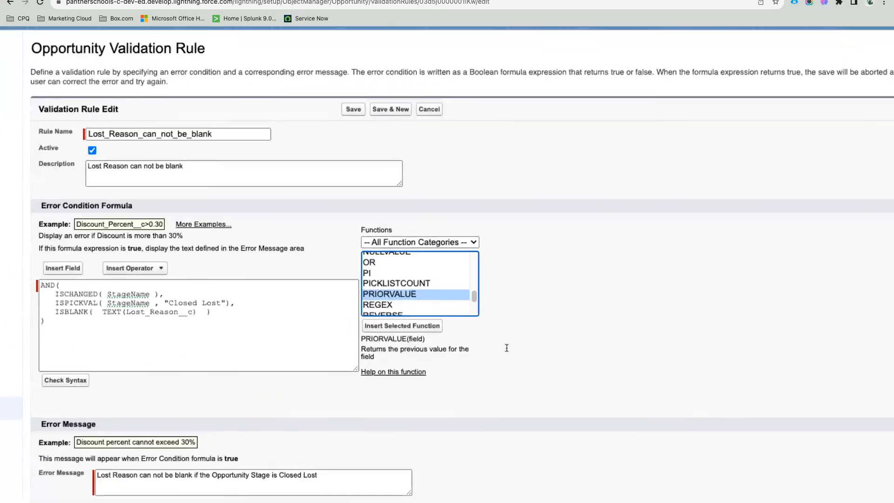
scroll(378, 365, "up", 3, "ctrl")
left_click_drag(370, 355, 349, 345)
right_click(368, 340)
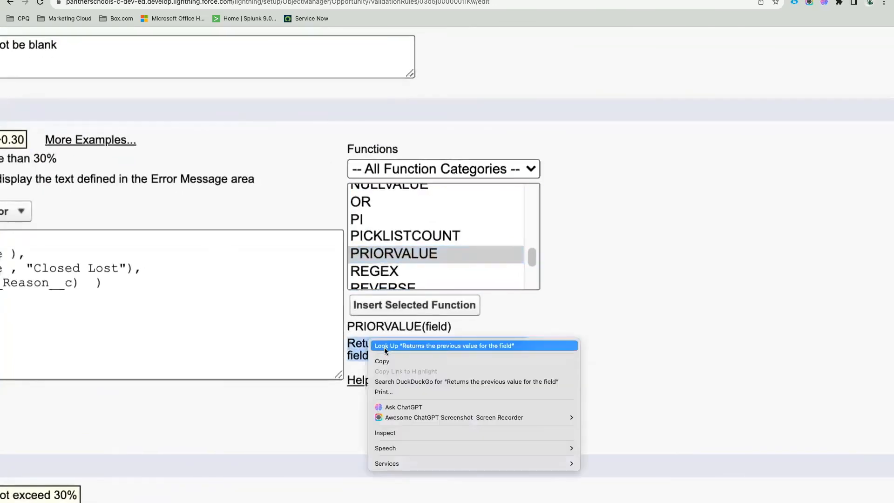
left_click(396, 361)
scroll(447, 363, "down", 5, "ctrl")
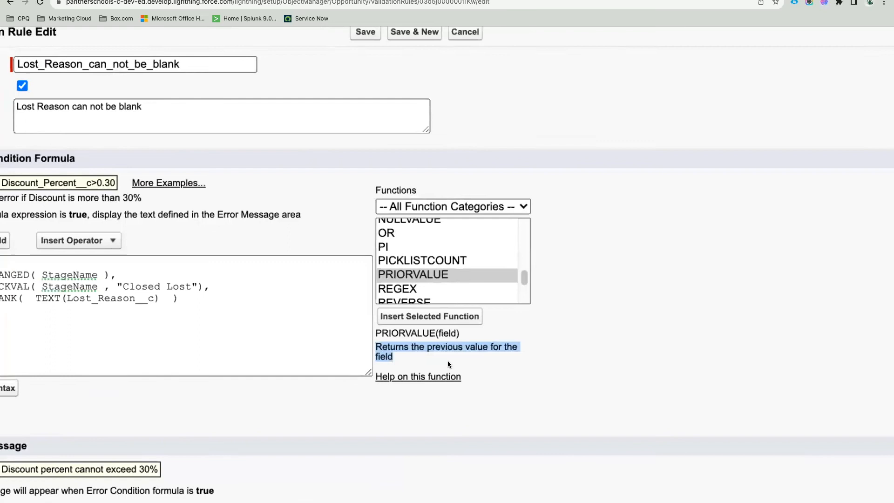
scroll(448, 364, "down", 5, "ctrl")
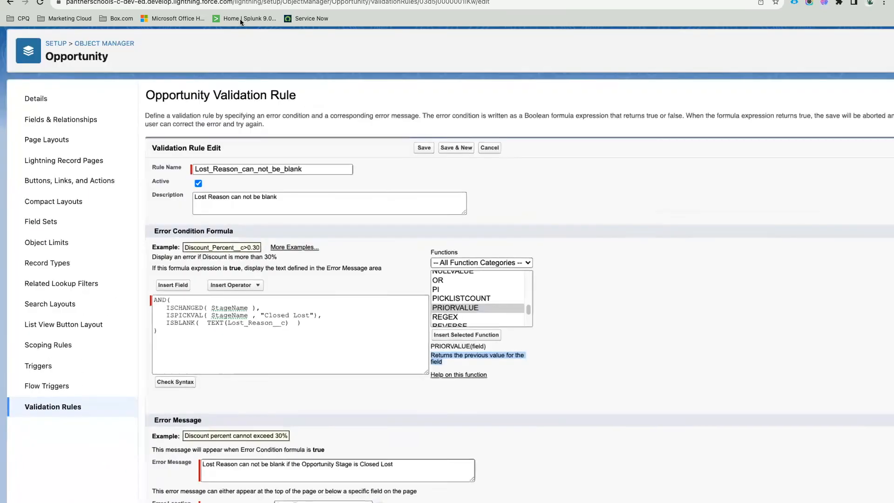
In the Quip Salesforce Admin notes, replace the first sub-bullet under PRIORVALUE with "Returns the previous value for the field"
key("ctrl+Tab")
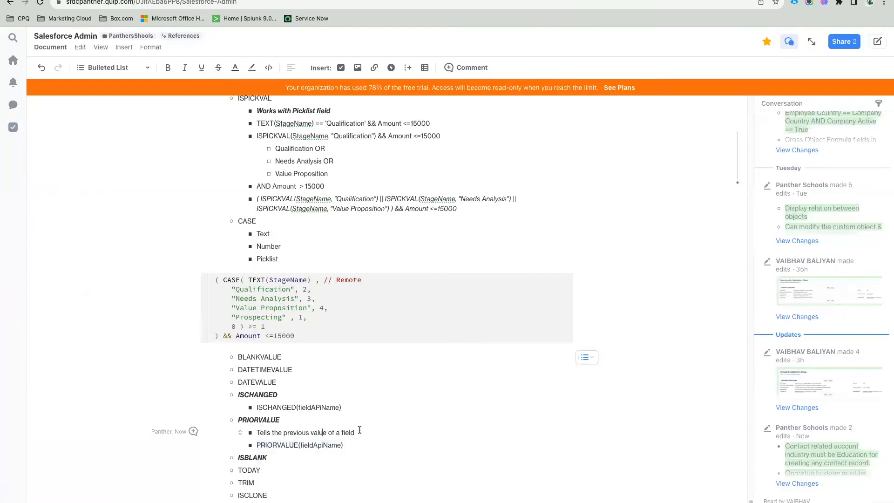
left_click_drag(360, 430, 259, 429)
key("ctrl+v")
left_click(302, 421)
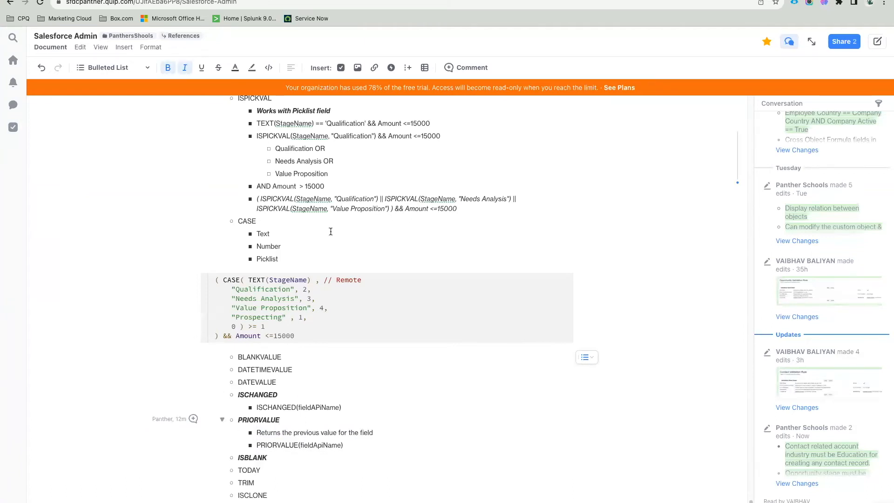
Add a third sub-bullet "Used in case of update DML" under PRIORVALUE
left_click(347, 446)
key("Return")
type("use")
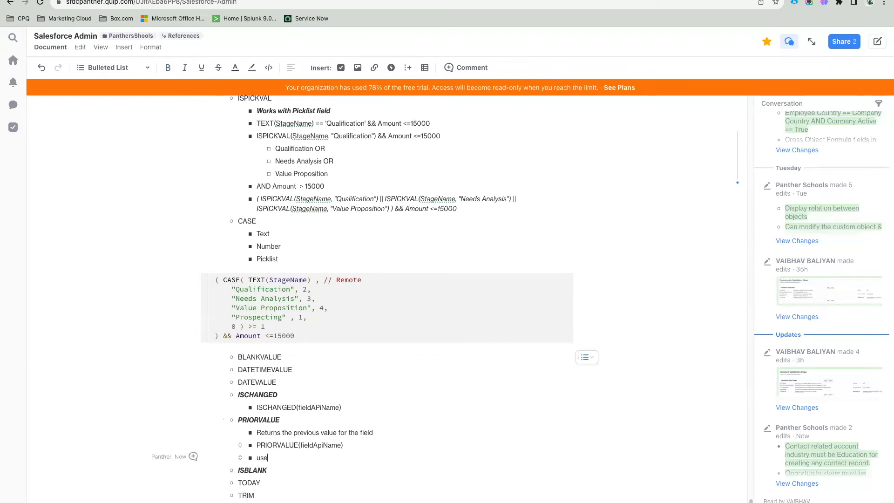
type("d in case ofg")
key("BackSpace")
key("BackSpace")
type("update DML")
left_click(259, 458)
key("BackSpace")
type("U")
On the Dickenson Mobile Generators opportunity in Salesforce, set Stage to Prospecting and save the record
left_click(298, 0)
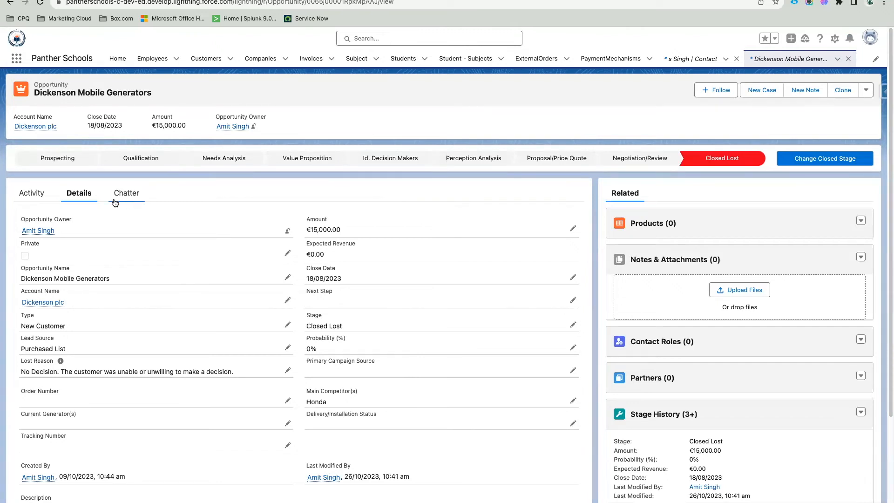
left_click(51, 160)
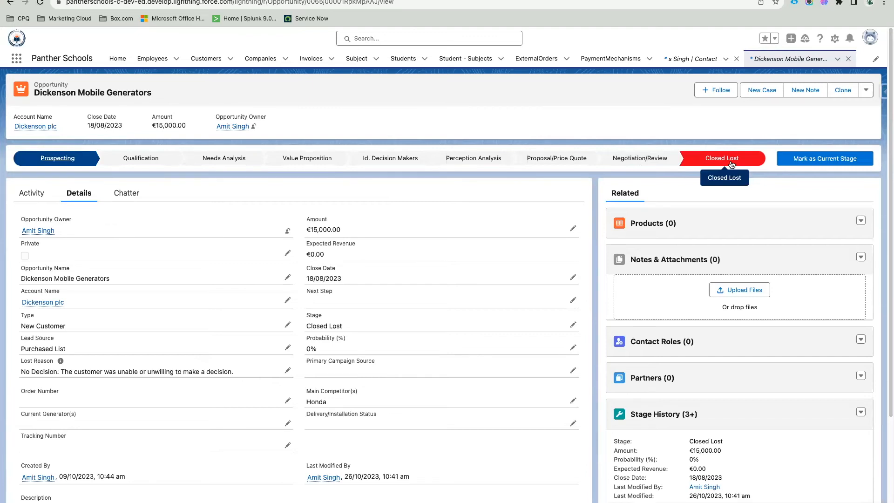
left_click(572, 228)
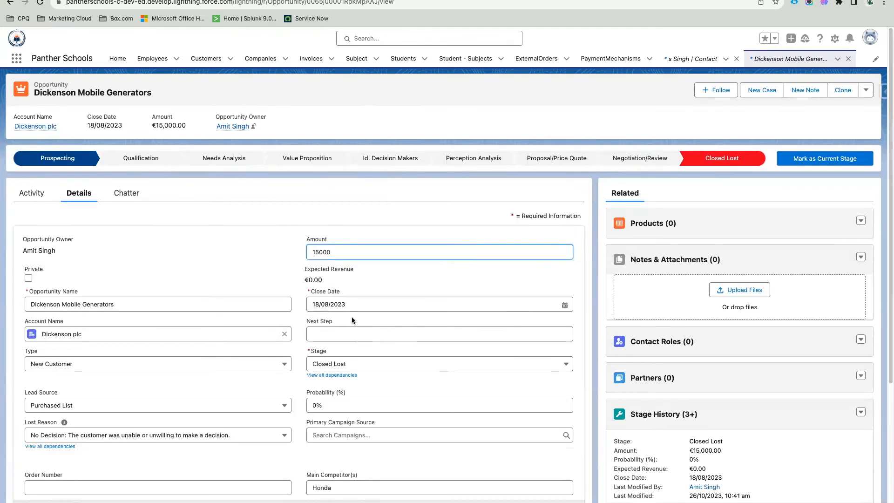
left_click(354, 368)
left_click(358, 200)
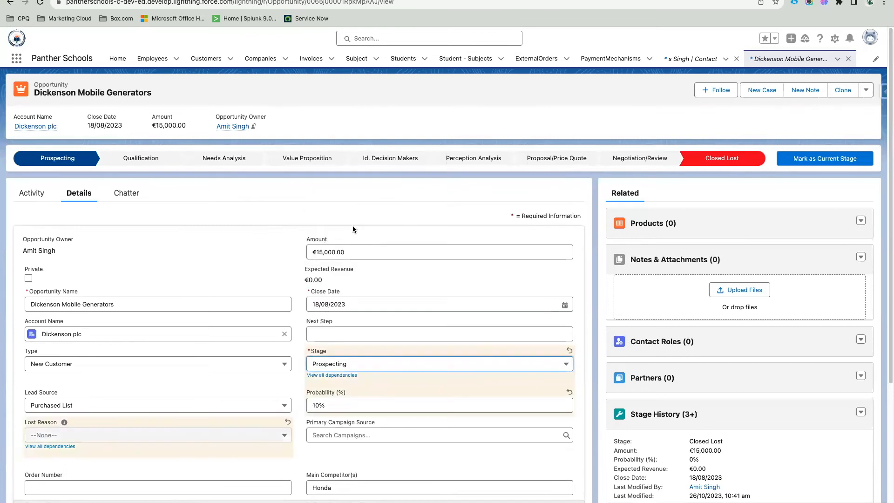
left_click(228, 408)
left_click(164, 410)
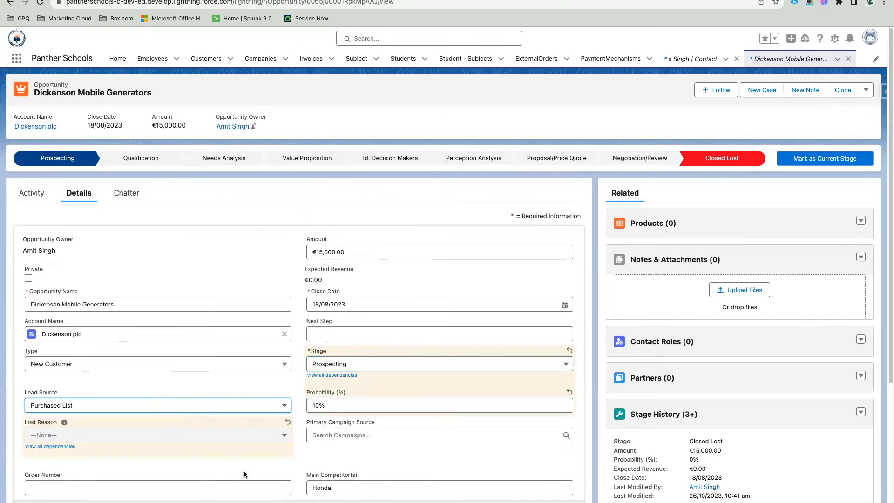
left_click(315, 502)
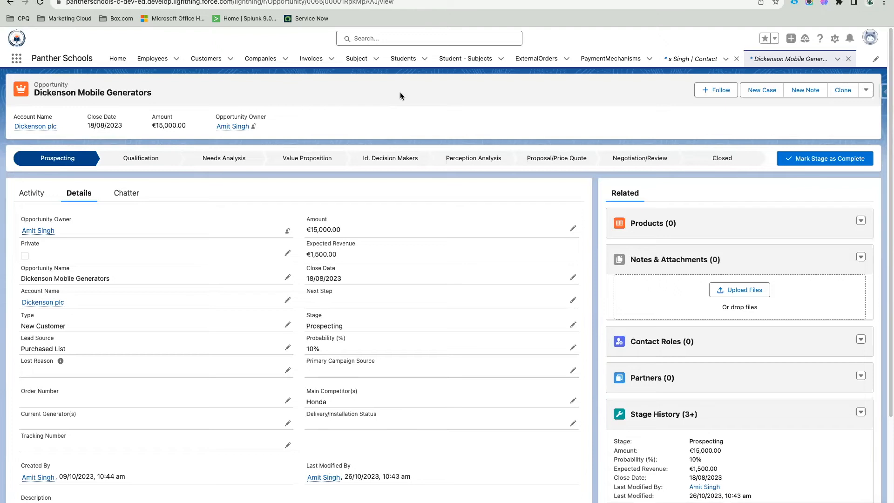
Return to the Lost_Reason_can_not_be_blank validation rule in Setup and save it
left_click(388, 0)
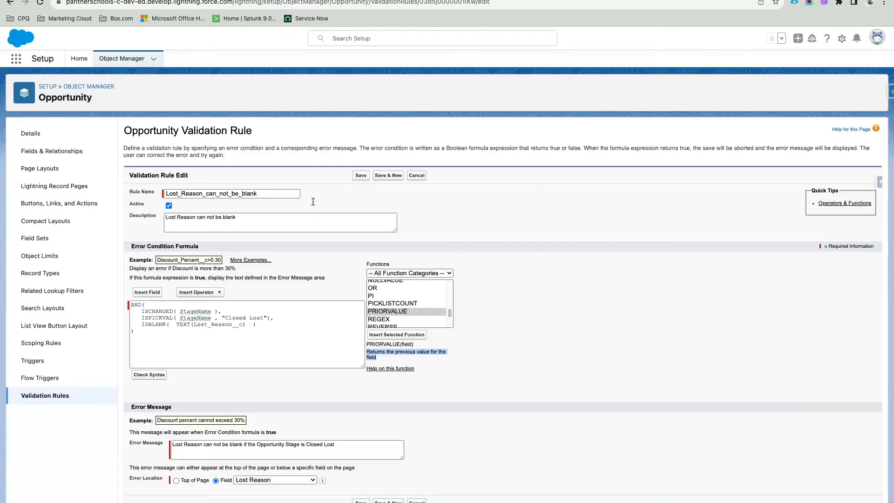
double_click(283, 196)
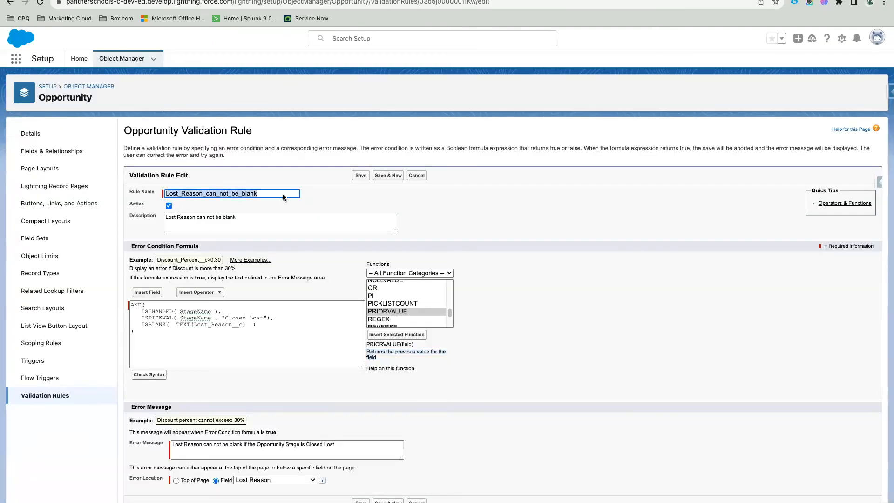
left_click(361, 176)
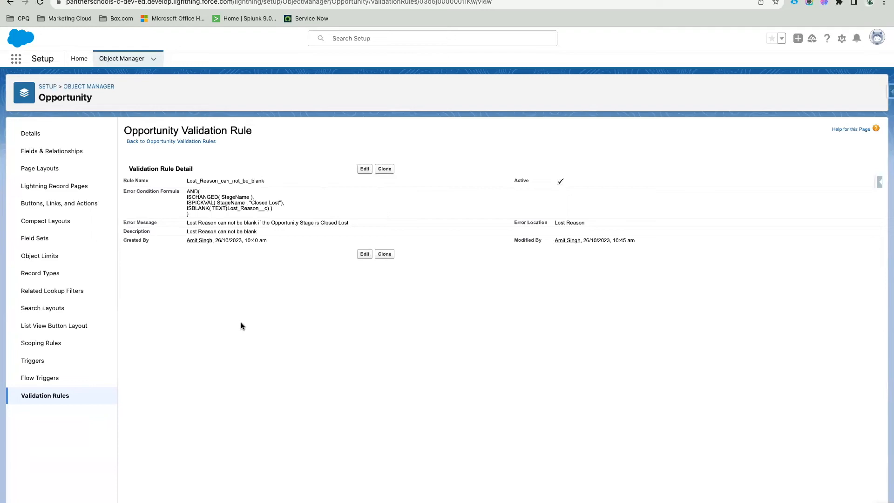
Start a new Opportunity validation rule and name it "Stage can not be set to Closed Won/Lost"
left_click(30, 397)
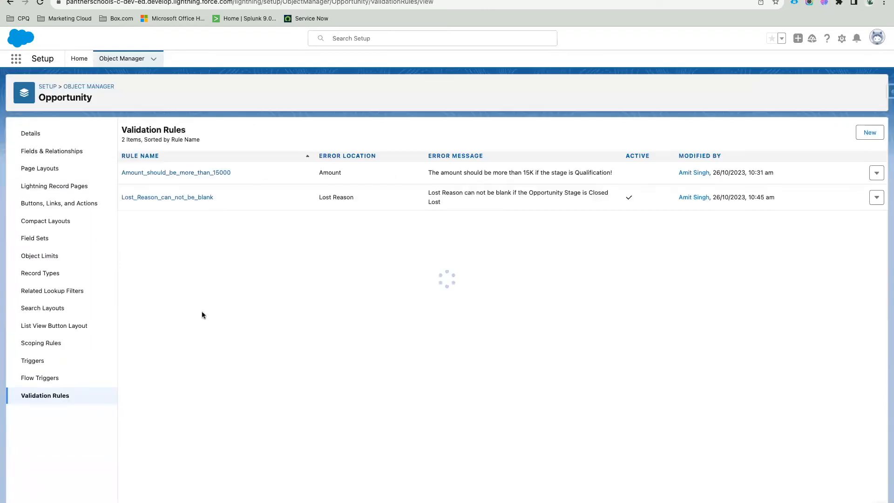
left_click(867, 134)
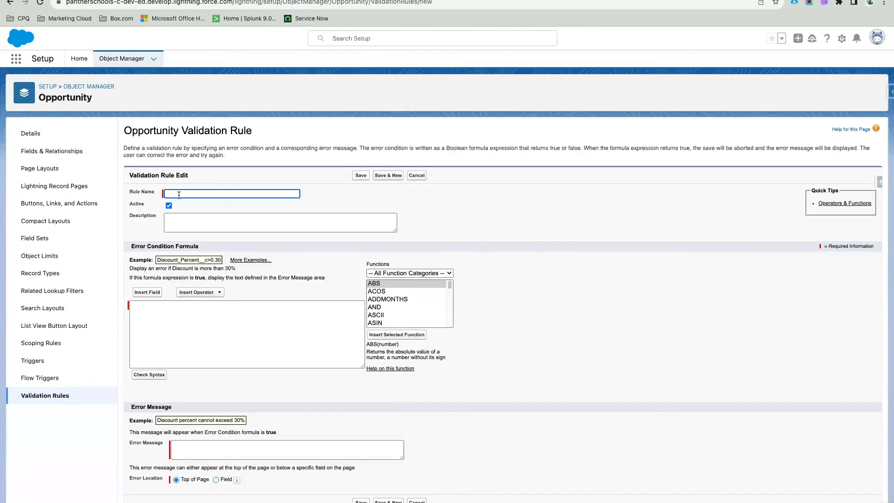
left_click(178, 195)
type("Opportjni")
key("super+a")
key("BackSpace")
type("Stage can not be set to Closed Won/Lost")
Set the rule's description to "Stage can not be set to Closed Won or Closed Lost if the previous value is Prospecting."
key("ctrl+a")
key("ctrl+c")
left_click(214, 219)
key("ctrl+v")
key("shift+End")
key("BackSpace")
type("or Closed Lost if")
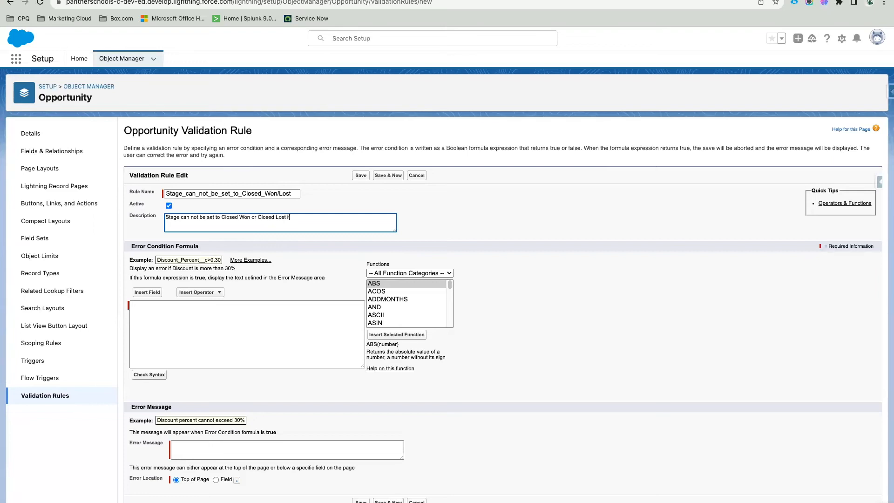
type(" the previous value is Prospecting.")
Reuse the description as the error message and put "The Opportunity" in front of "Stage"
key("ctrl+a")
key("ctrl+c")
left_click(196, 451)
key("ctrl+v")
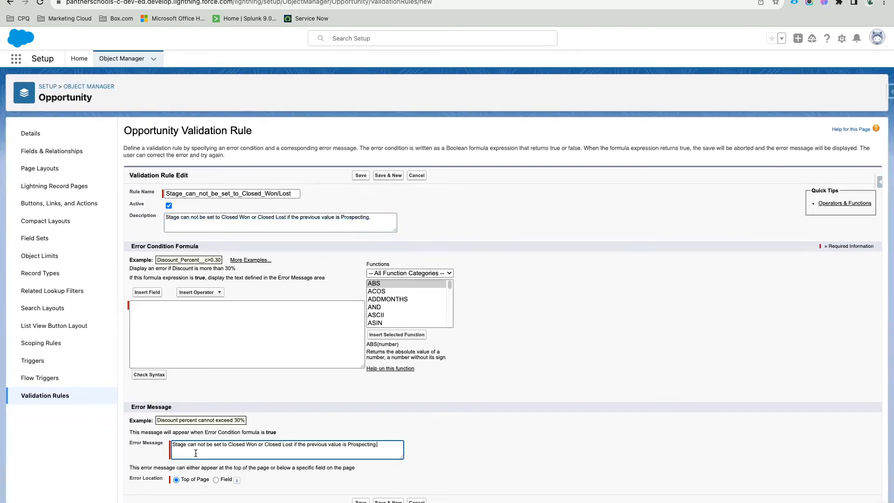
left_click(173, 444)
type("The Oppo")
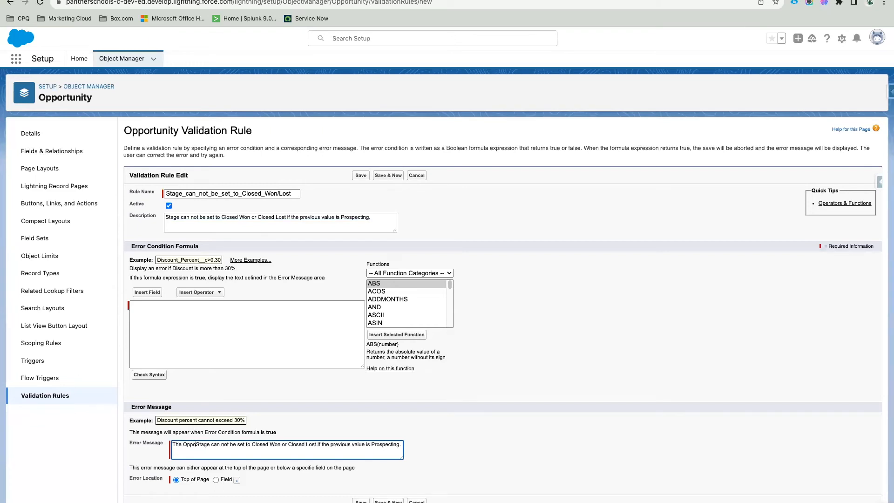
type("rtunity")
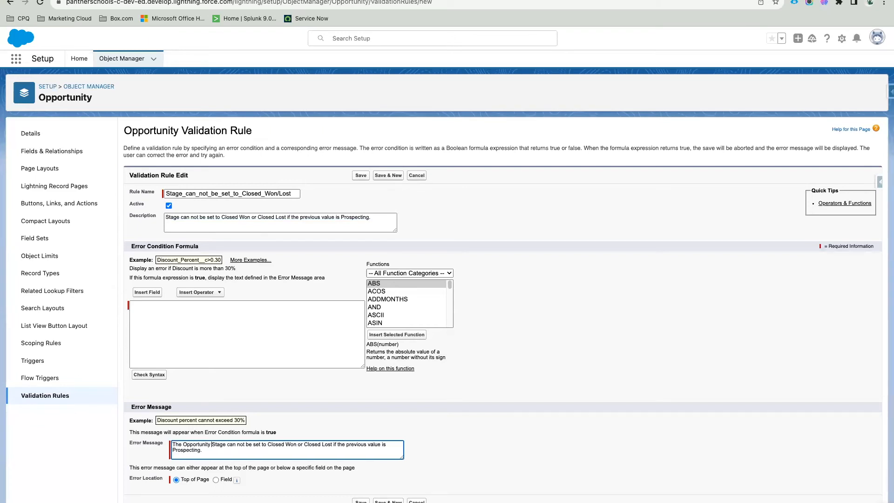
left_click_drag(214, 453, 151, 447)
Insert the Opportunity Stage field into the error condition formula and cut its API name StageName for reuse
left_click(256, 350)
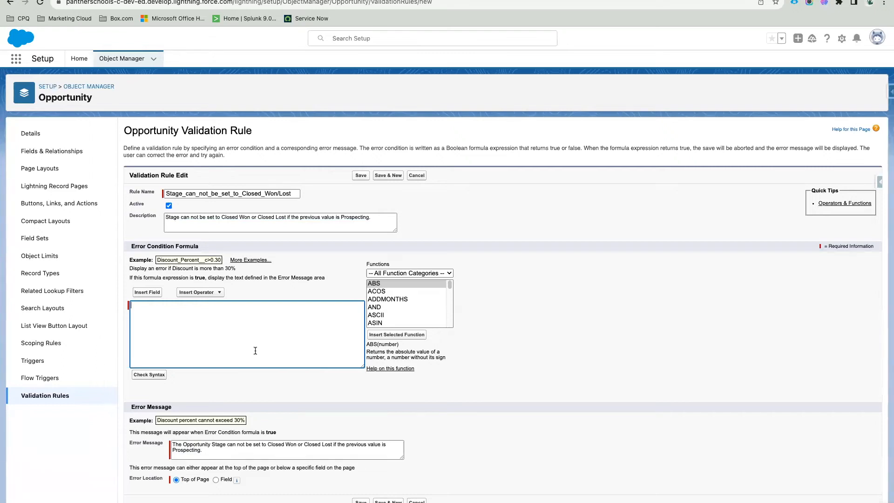
left_click(146, 293)
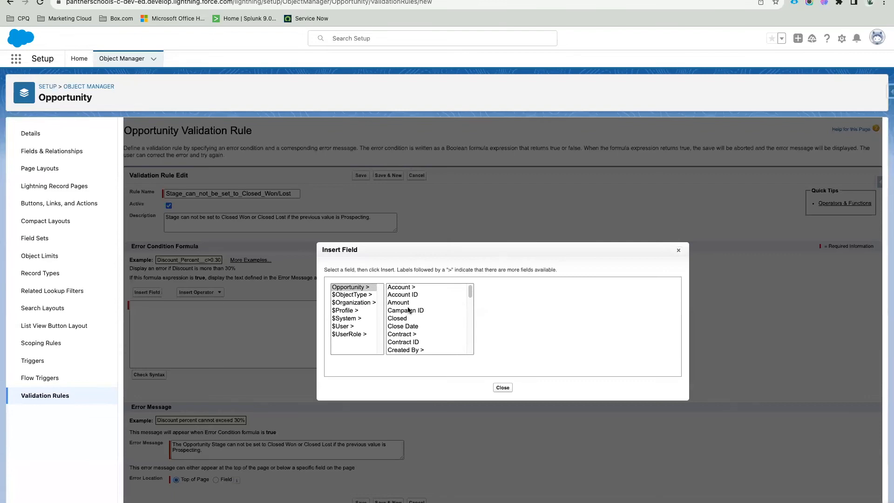
scroll(408, 310, "down", 2)
scroll(415, 326, "down", 6)
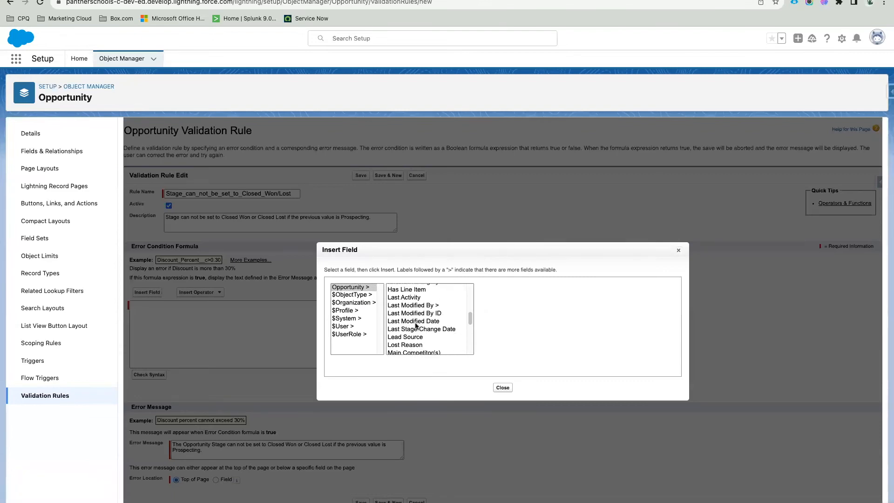
left_click(407, 334)
left_click(396, 326)
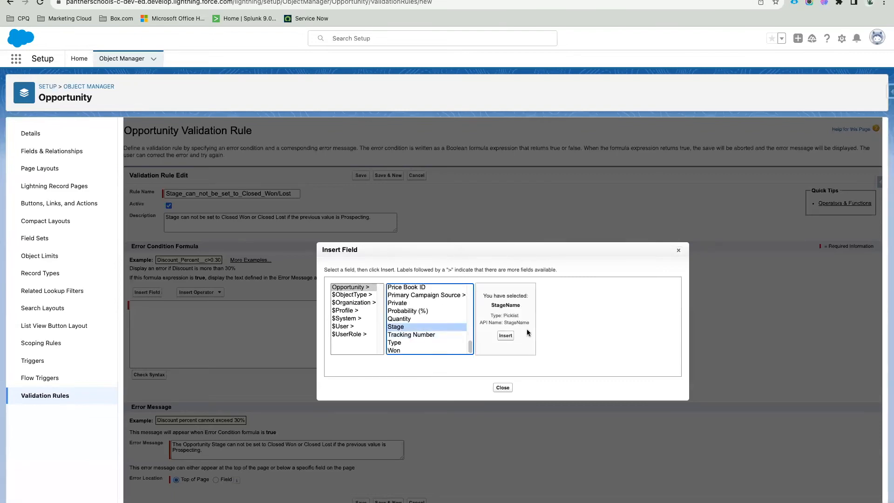
left_click(509, 332)
double_click(151, 304)
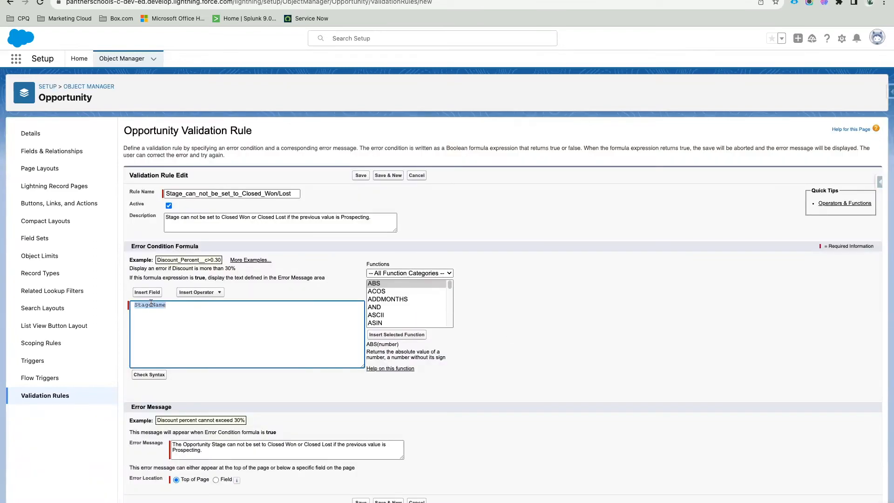
key("BackSpace")
Insert the ISCHANGED function with StageName as its argument into the error condition formula and check the syntax
left_click(385, 285)
key("i")
key("Down")
key("Down")
key("Down")
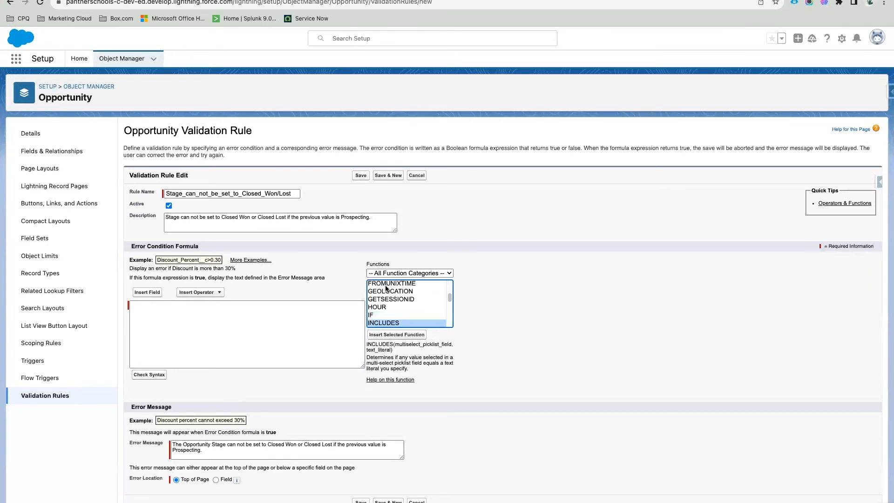
key("Down")
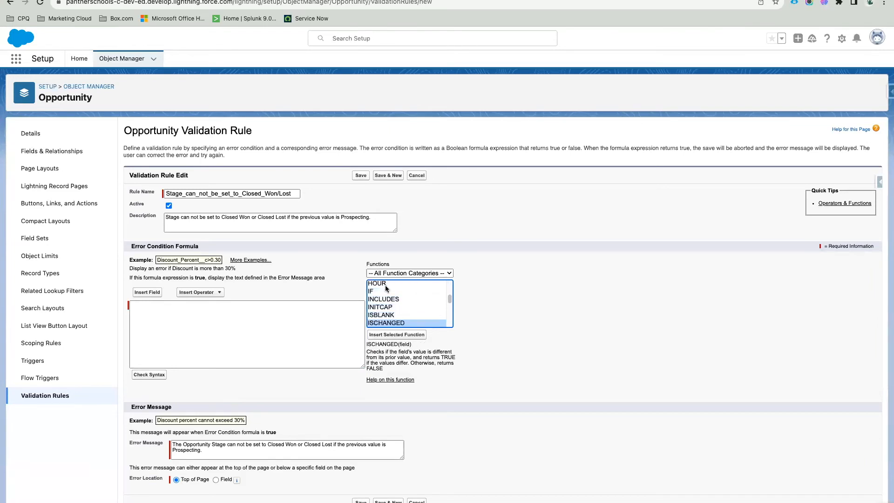
left_click(405, 335)
double_click(178, 305)
key("super+v")
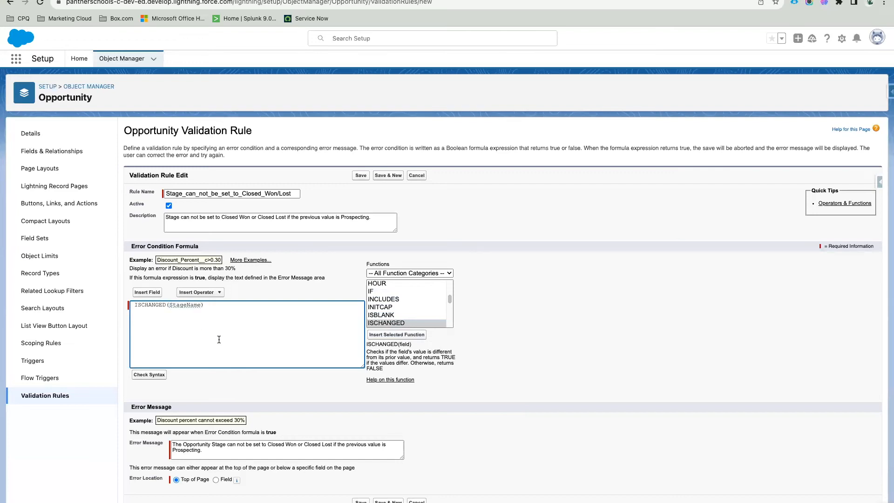
left_click(149, 375)
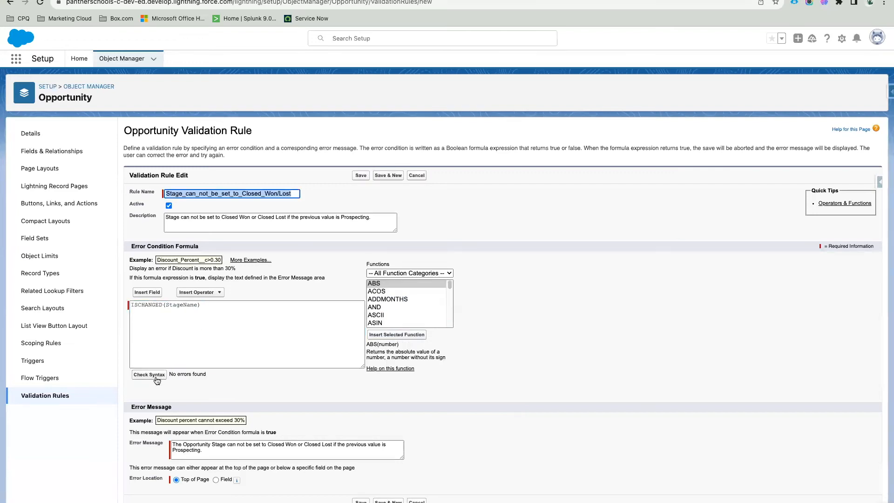
left_click(222, 312)
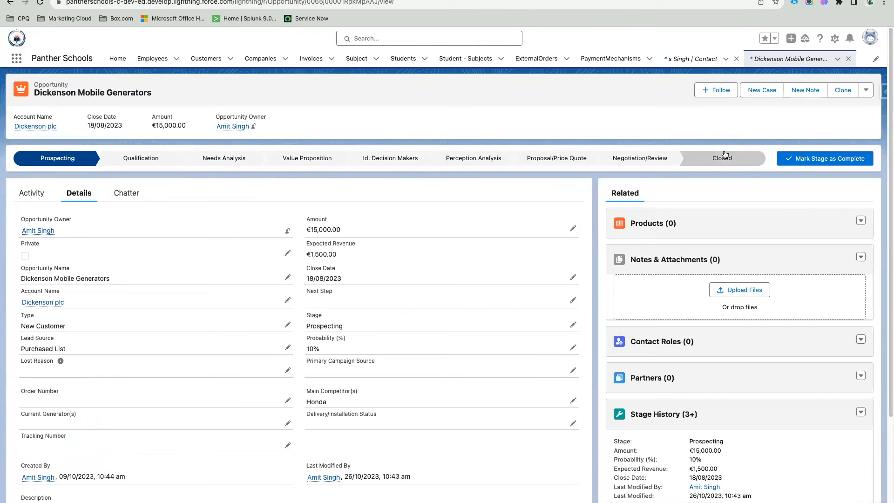
In the Quip notes, add a bullet after the PRIORVALUE details reading "The Opportunity Stage can not be updated to Closed Won or Closed Lost"
left_click(721, 158)
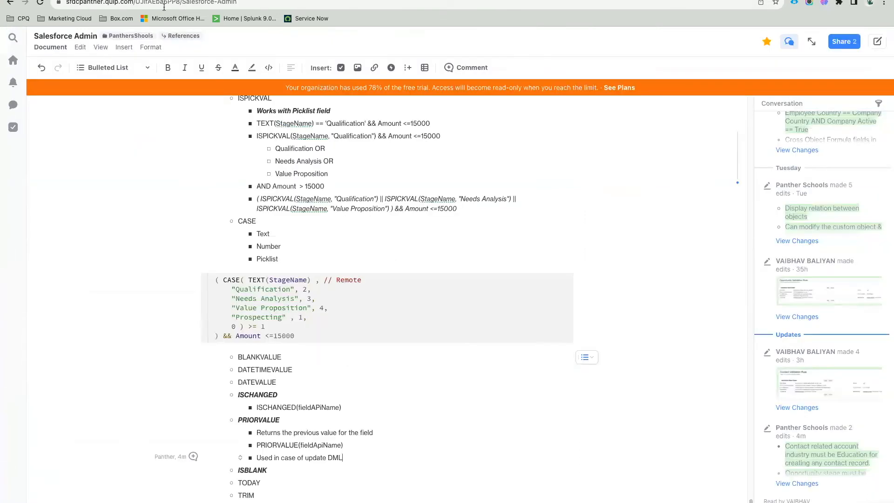
scroll(312, 374, "down", 1)
left_click(349, 432)
key("Return")
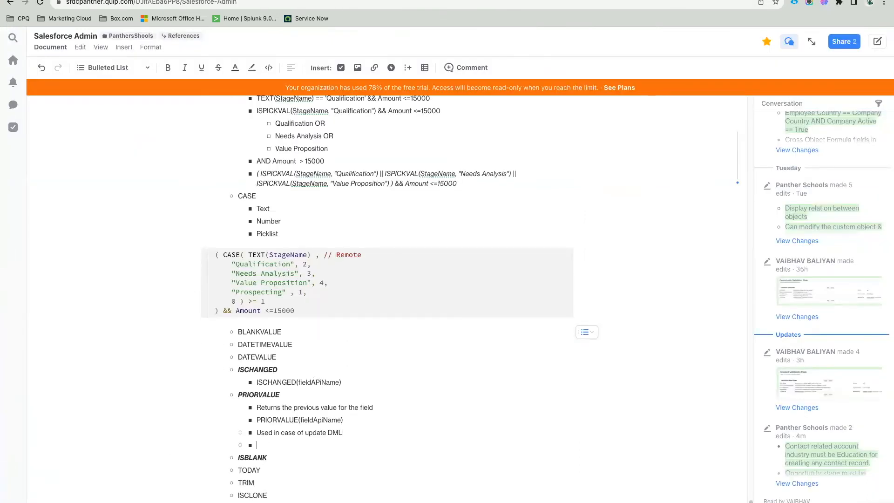
scroll(287, 424, "down", 1)
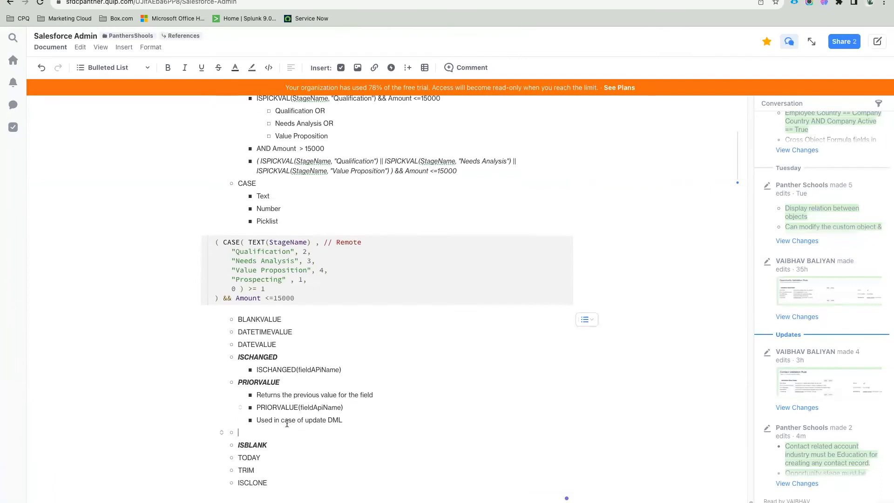
type("The Opportunity Stage c")
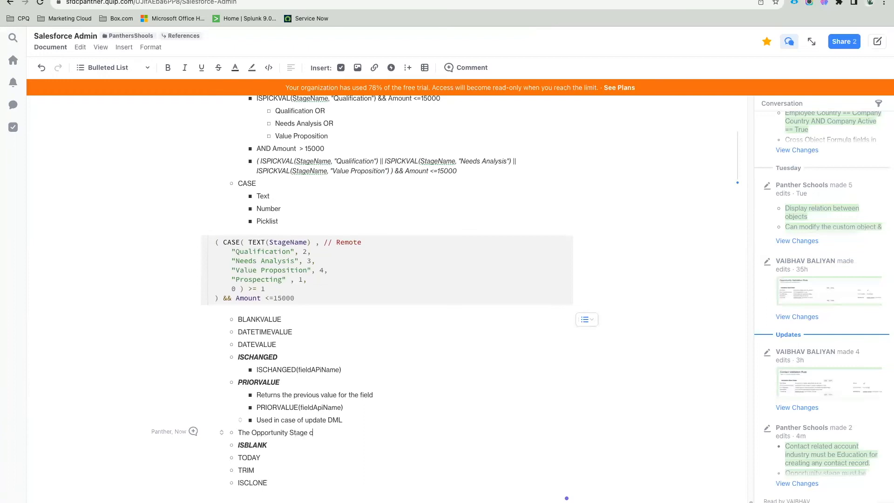
type("an not be updated to Closed Wor")
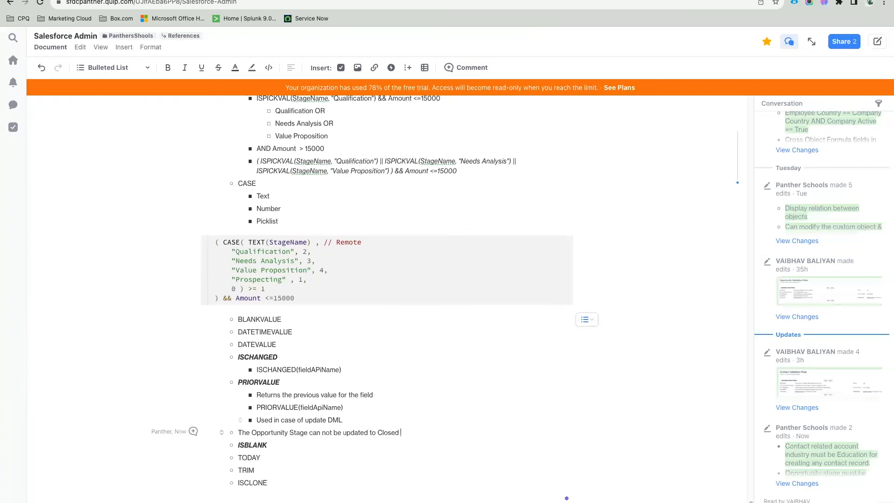
key("BackSpace")
type("n or Clo")
type("sed Lost ")
type("all")
key("BackSpace")
key("BackSpace")
key("BackSpace")
Complete the new bullet with "if the Previous Value of the Opportunity Stage is Prospecting"
type("if ythe")
key("BackSpace")
key("BackSpace")
key("BackSpace")
key("BackSpace")
type("the Preb")
key("BackSpace")
type("vious Cas")
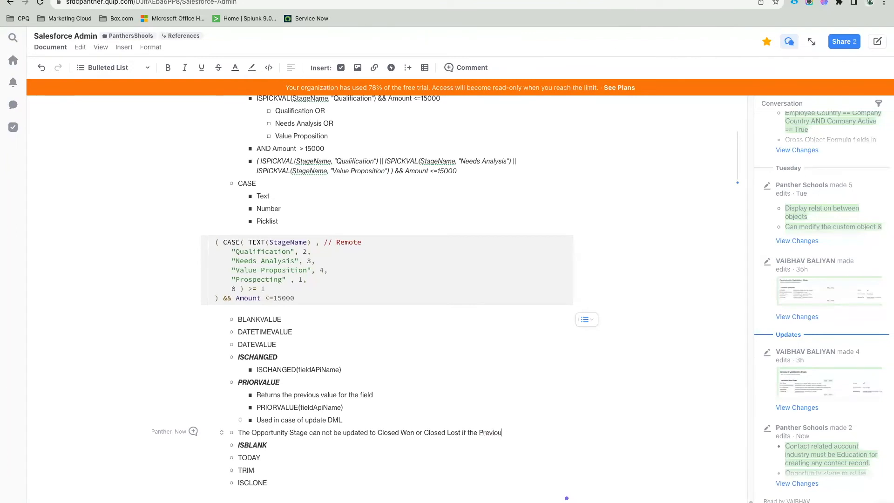
key("BackSpace")
key("BackSpace")
key("BackSpace")
type("Value of the Opportunity Stage iw")
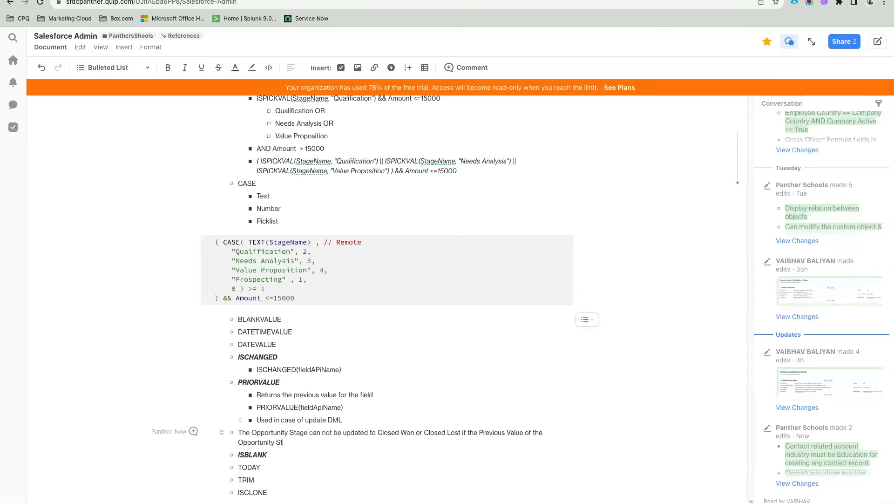
key("BackSpace")
key("BackSpace")
type("s Propse")
key("BackSpace")
type("pecting.")
key("BackSpace")
Add the sub-bullet "Check if Stage is Changed" and correct the spelling of "Prospecting" in the bullet above it
key("Return")
key("Tab")
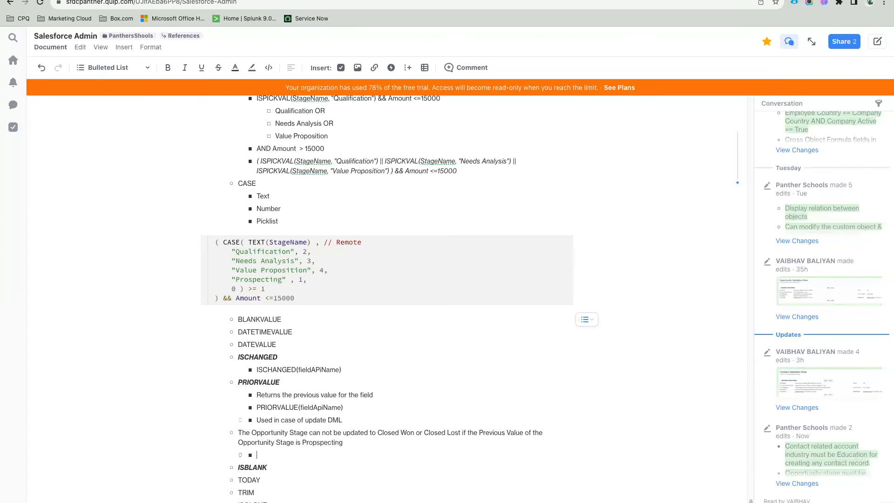
type("Check if")
key("BackSpace")
key("BackSpace")
key("BackSpace")
type("tage is Changed")
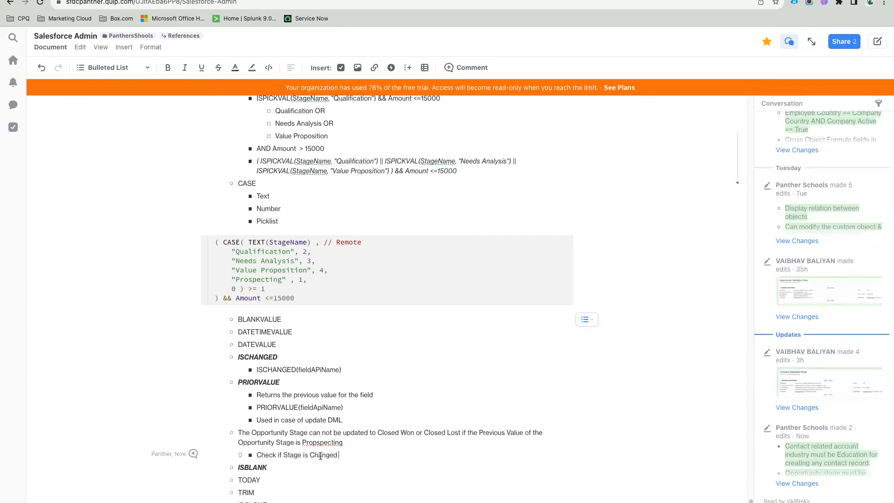
right_click(326, 443)
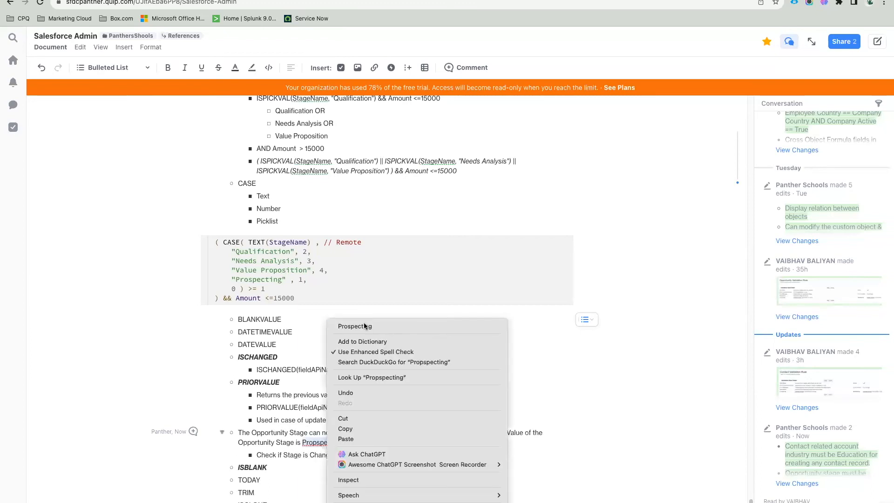
left_click(364, 326)
Add a second sub-bullet reading "Check if Stage is Changed to Closed Won or Closed Lost"
scroll(349, 372, "down", 1)
left_click(347, 436)
key("Return")
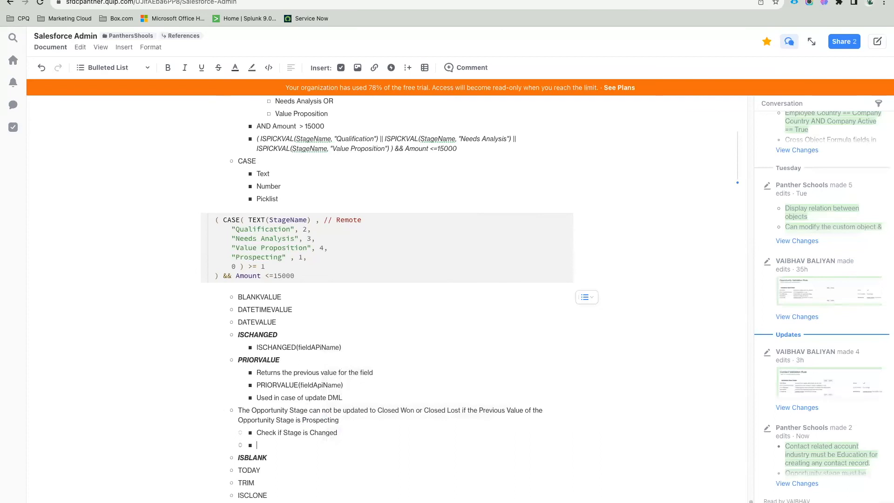
type("Ch")
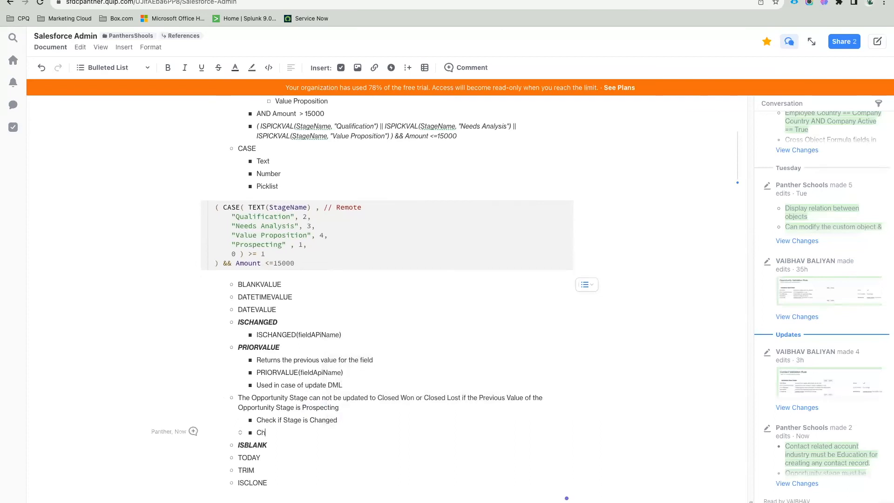
type("eck if Stage is Changed to")
left_click_drag(378, 397, 461, 398)
key("super+c")
left_click(360, 434)
key("super+v")
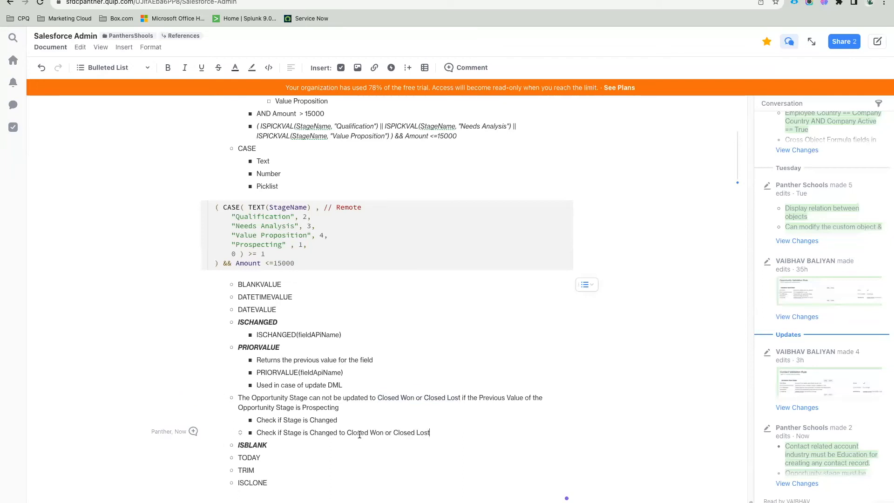
Add a third sub-bullet reading "Check if the Previous value of Stage field is Prospecting"
key("Return")
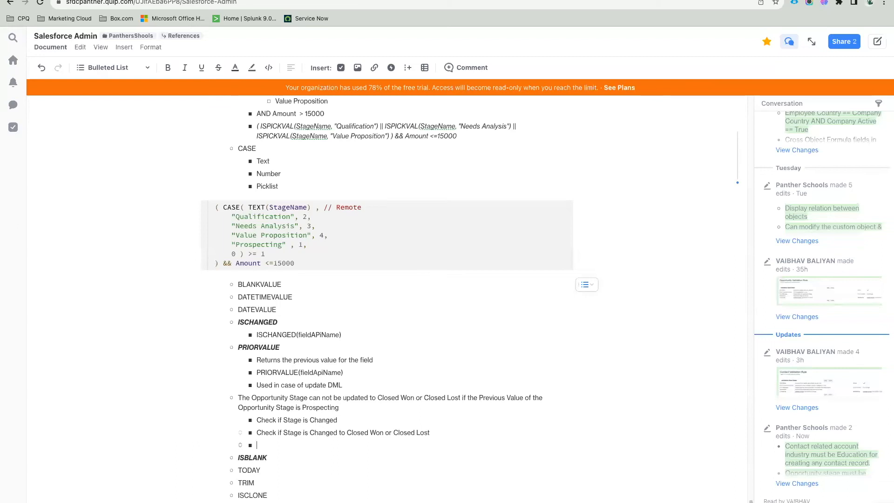
type("Check if the Prv")
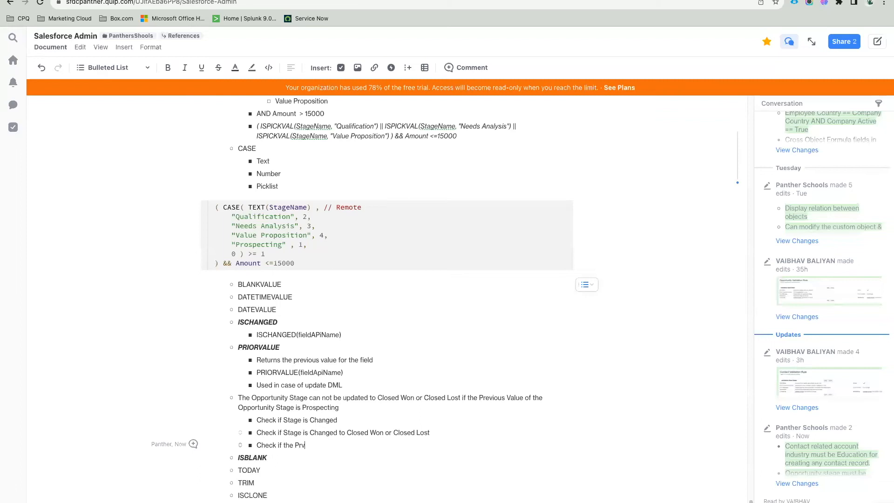
key("BackSpace")
type("evious value of Stage field is")
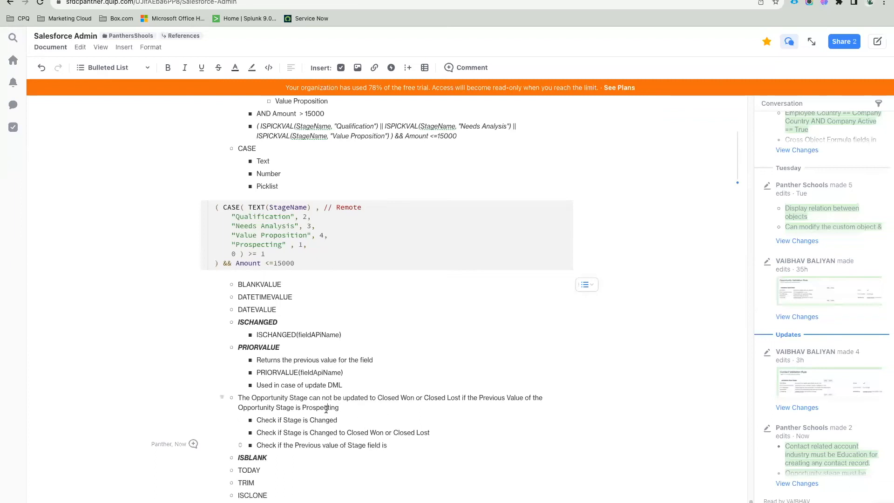
double_click(326, 407)
key("super+c")
left_click(393, 445)
key("super+v")
Append "AND" to the end of each of the three Stage check sub-bullets
left_click_drag(427, 445, 257, 420)
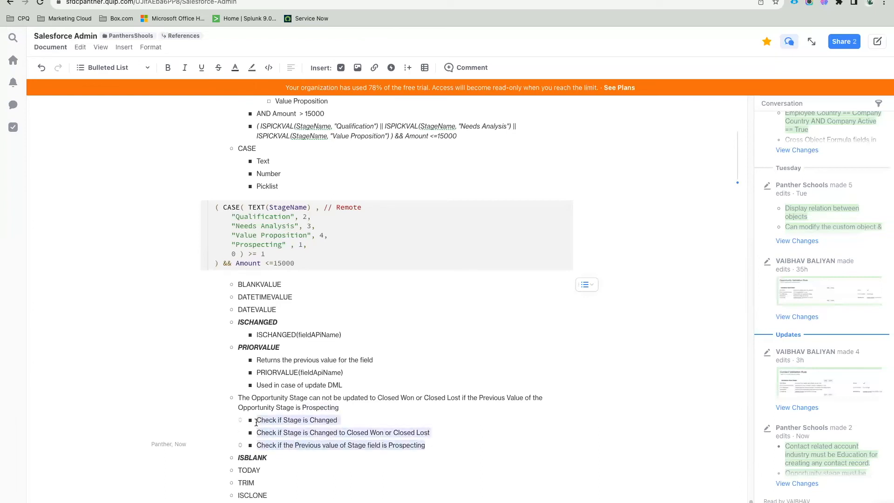
left_click(350, 420)
type("AND")
left_click(434, 432)
type("AND")
left_click(426, 445)
type("AND")
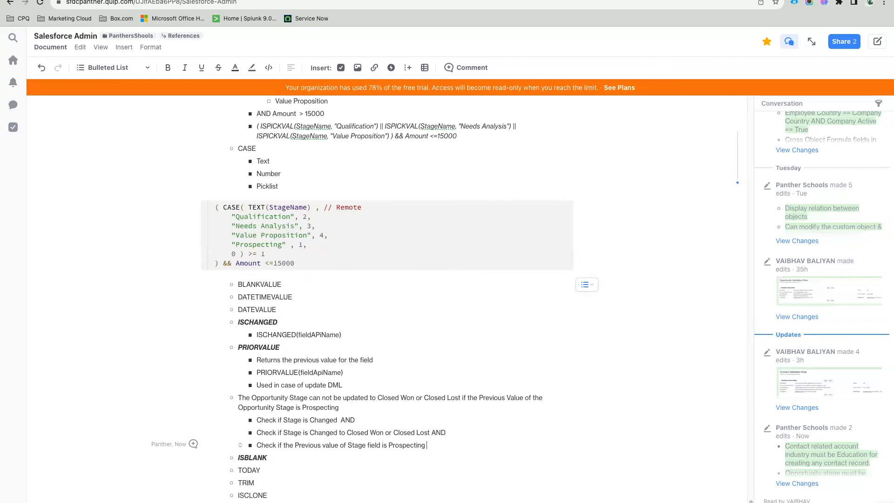
Enclose the Closed Won or Closed Lost check in parentheses, leaving AND outside, and change its "or" to "OR"
left_click_drag(430, 432, 346, 433)
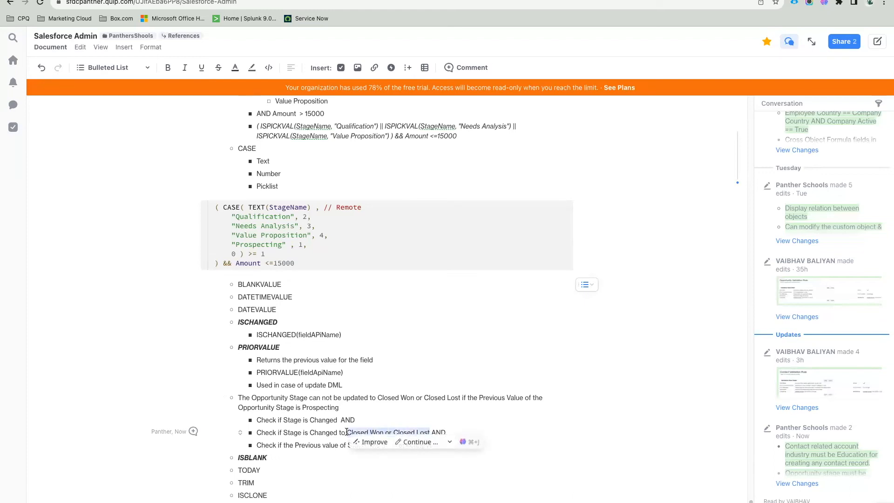
left_click(347, 433)
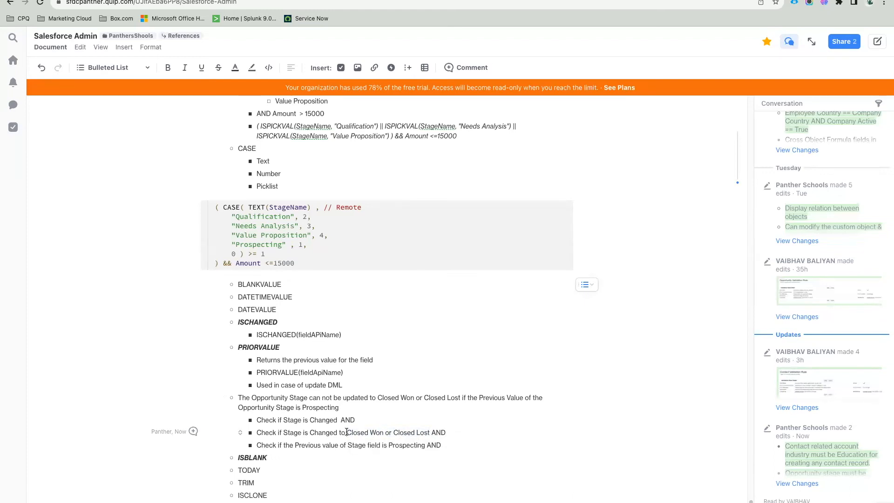
left_click(430, 431)
type(")")
left_click(256, 432)
type("(")
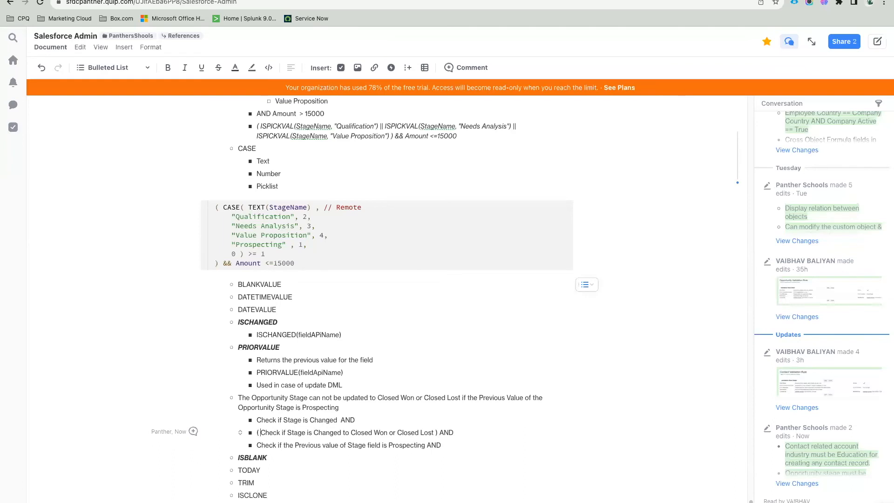
double_click(389, 432)
type("OR")
left_click(363, 421)
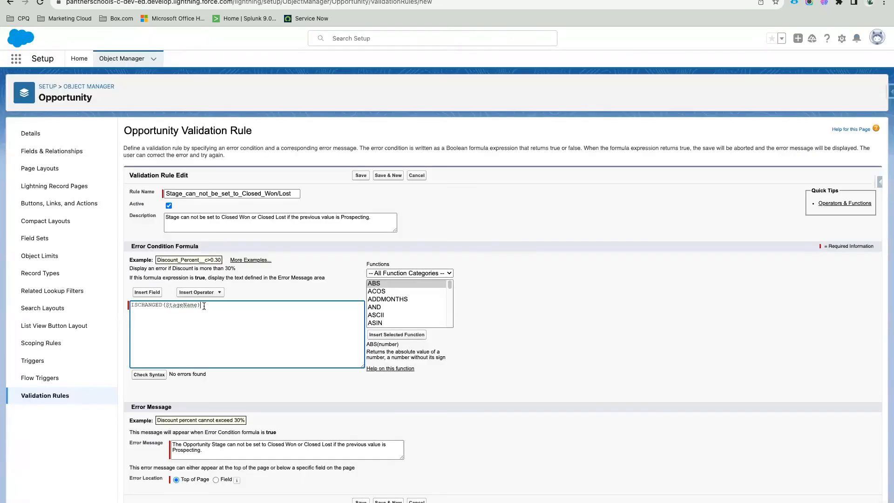
In the Salesforce validation rule's formula, wrap ISCHANGED(StageName) in an AND function and add an empty OR function as its second argument
left_click_drag(205, 306, 116, 309)
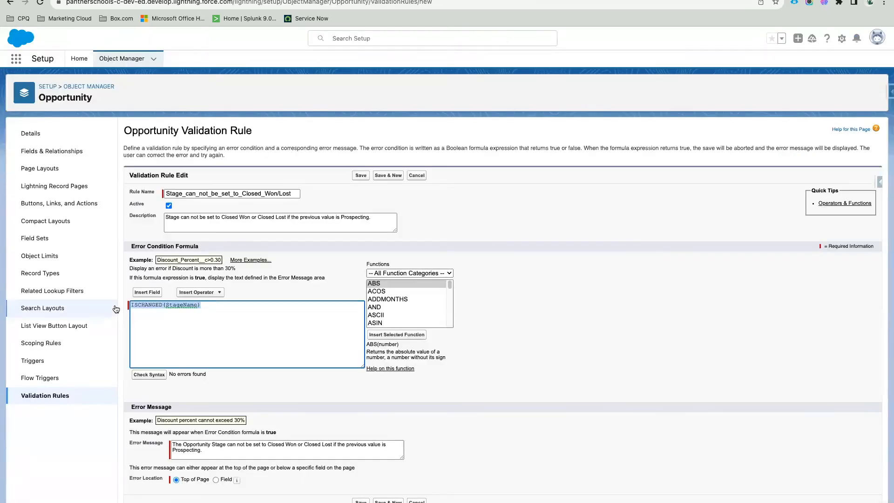
key("BackSpace")
type("AND(")
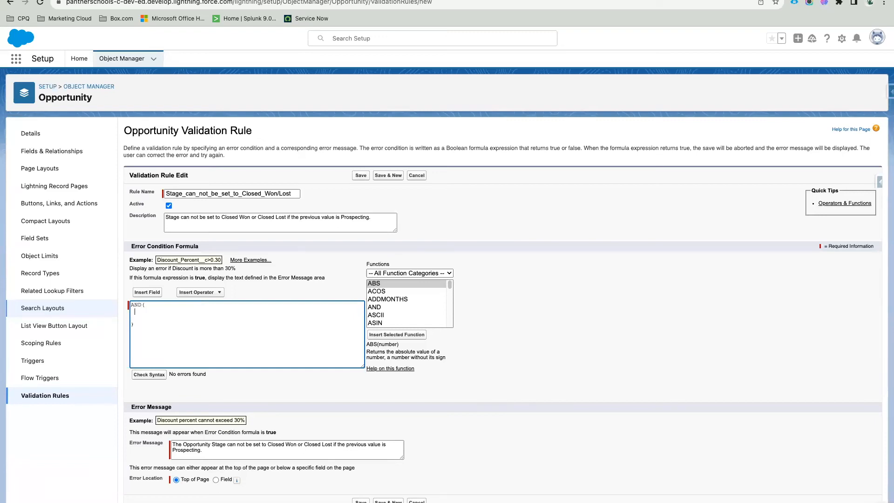
key("super+v")
type(",")
type("OR")
type("()")
key("Return")
Insert the ISPICKVAL function inside the OR function of the error condition formula
left_click(382, 282)
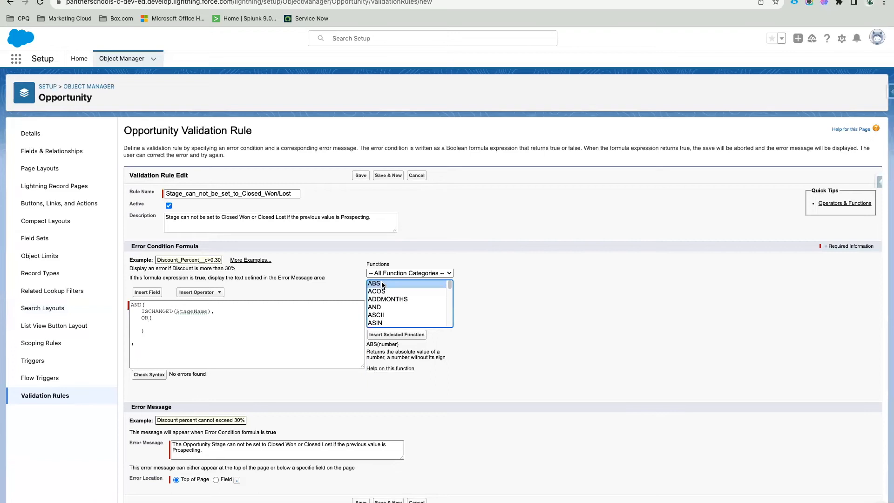
key("i")
key("Down")
key("Down")
key("Down")
key("Down")
key("Down")
key("Down")
key("Down")
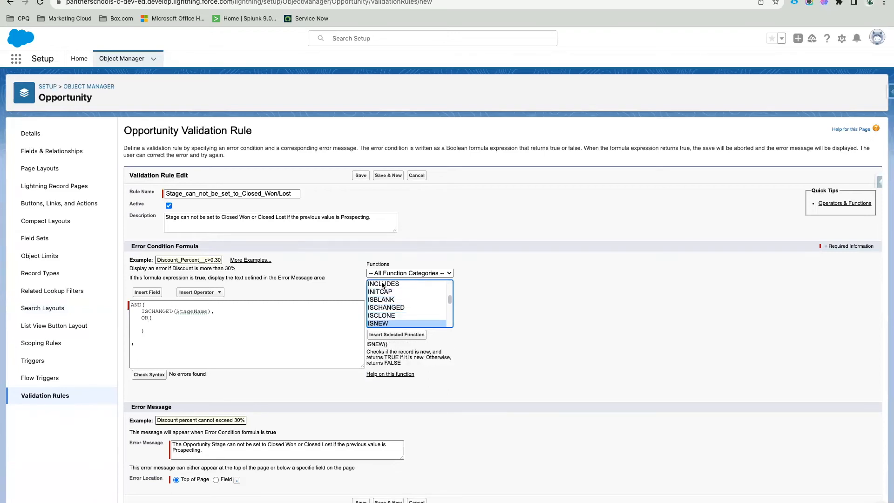
key("Down")
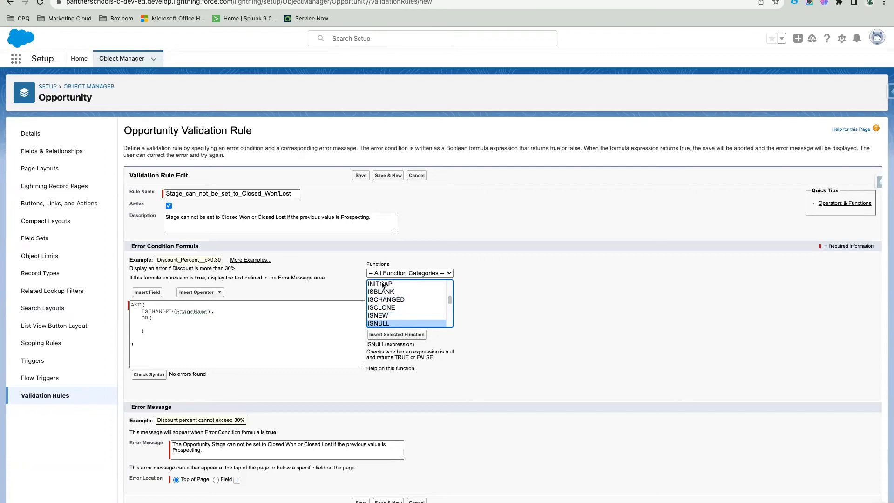
key("Down")
key("Down")
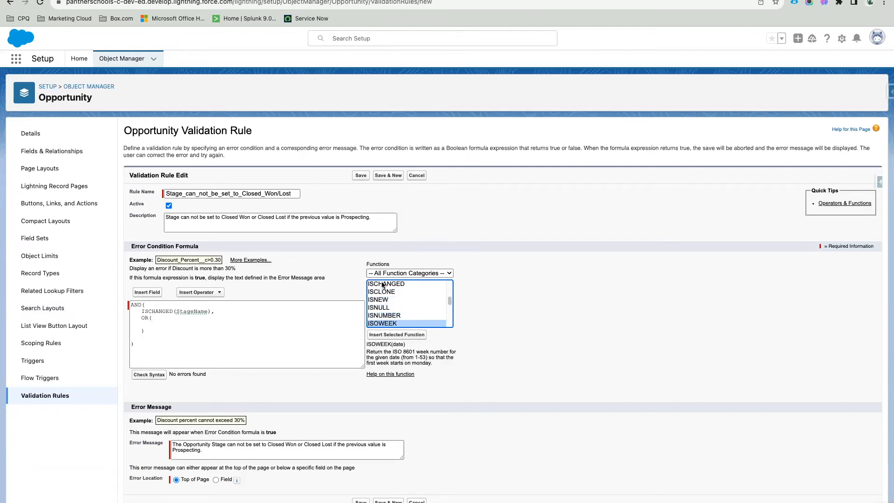
key("Down")
key("Down")
key("Down")
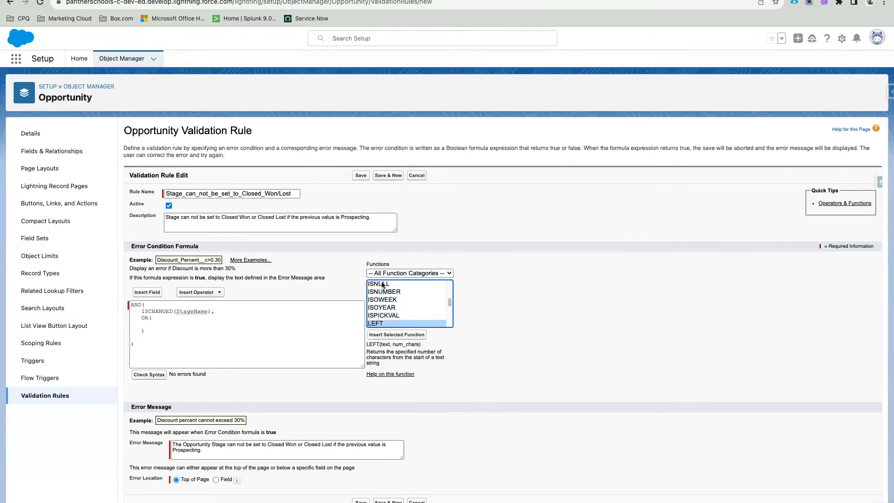
key("Up")
left_click(408, 334)
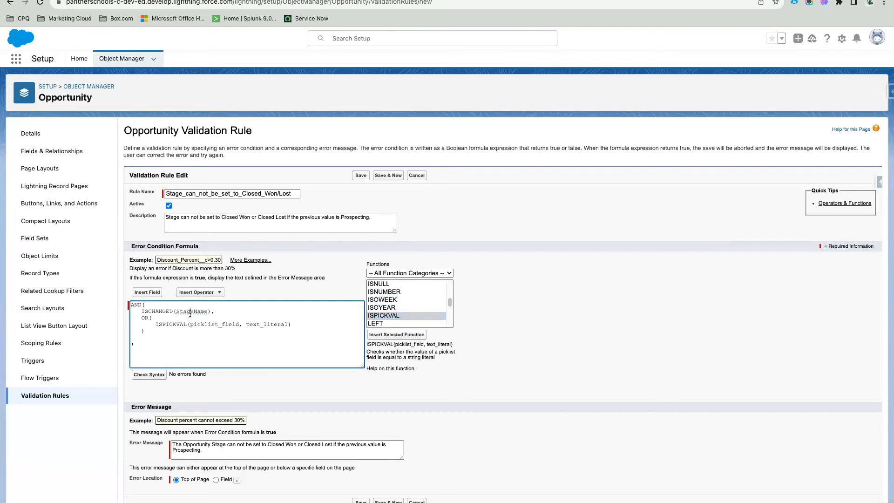
Replace the ISPICKVAL placeholders with StageName and the text "Closed Lost"
double_click(207, 325)
key("BackSpace")
key("super+v")
double_click(239, 324)
key("BackSpace")
type("\"Closed Lost")
Duplicate the ISPICKVAL expression as the second OR argument with "Closed Won" as its value, and check the syntax
left_click_drag(154, 323, 308, 323)
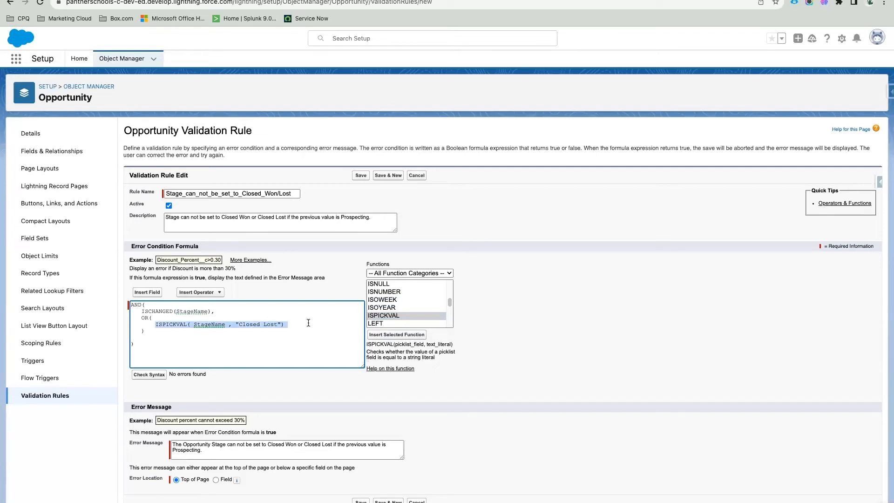
key("Right")
type(",")
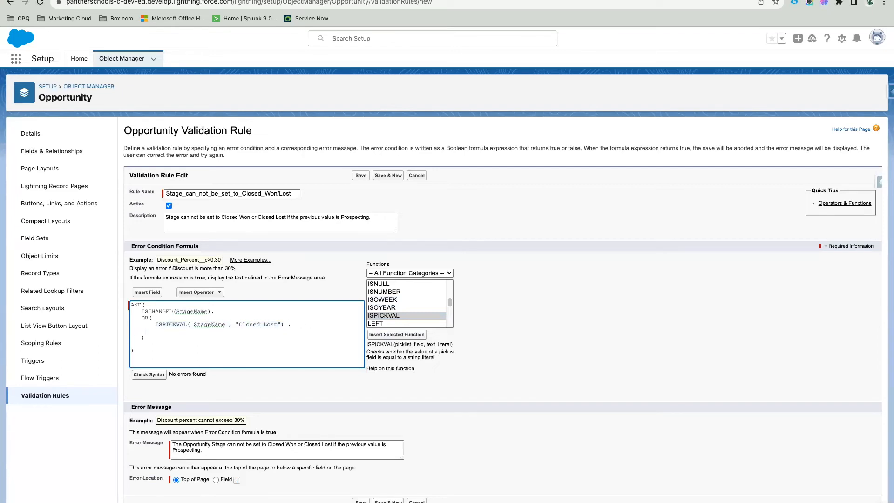
key("ctrl+v")
double_click(271, 330)
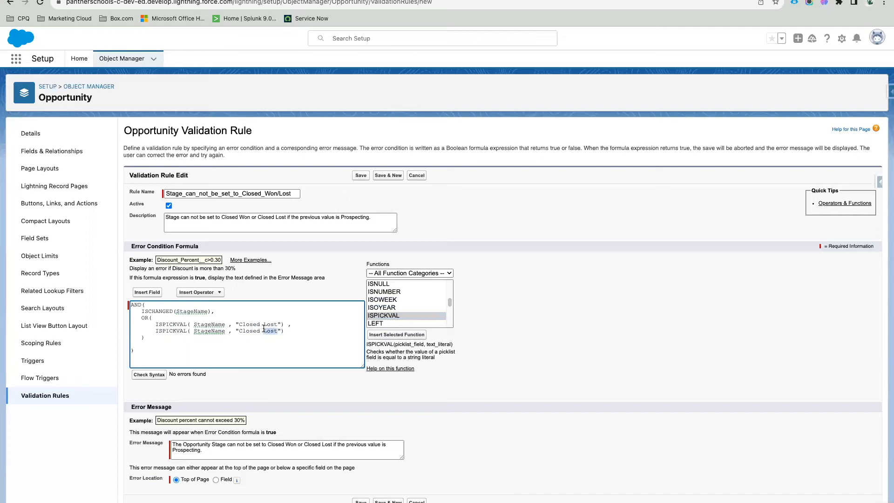
type("Won")
left_click(153, 375)
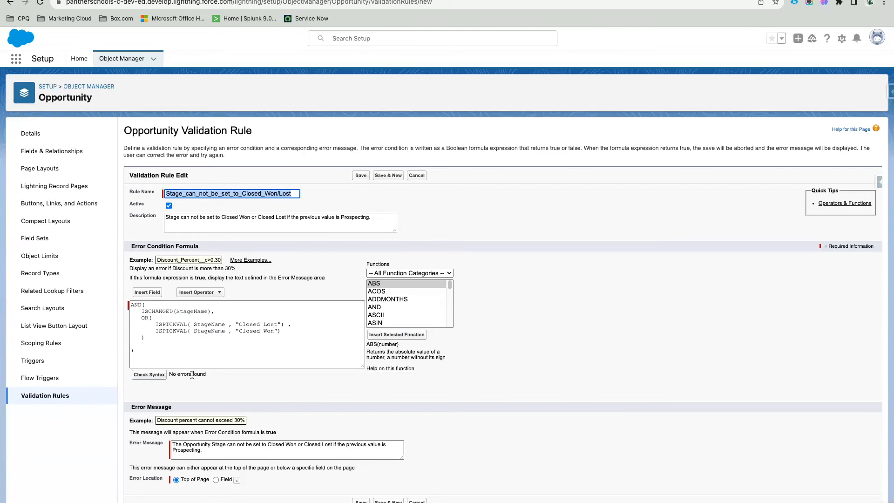
left_click(150, 344)
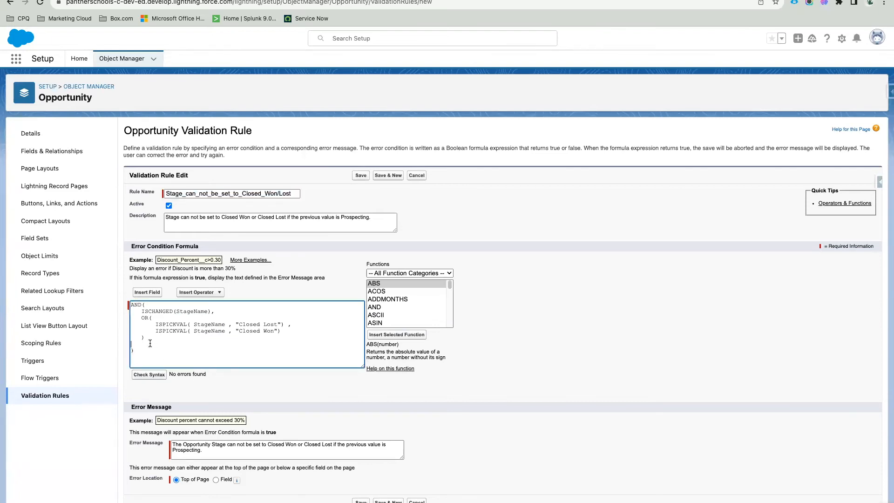
Add a comma after the OR function and replace the misplaced PRIORVALUE function inside ISCHANGED with STAGENAME
left_click(149, 338)
double_click(187, 312)
left_click(380, 284)
key("p")
key("p")
key("p")
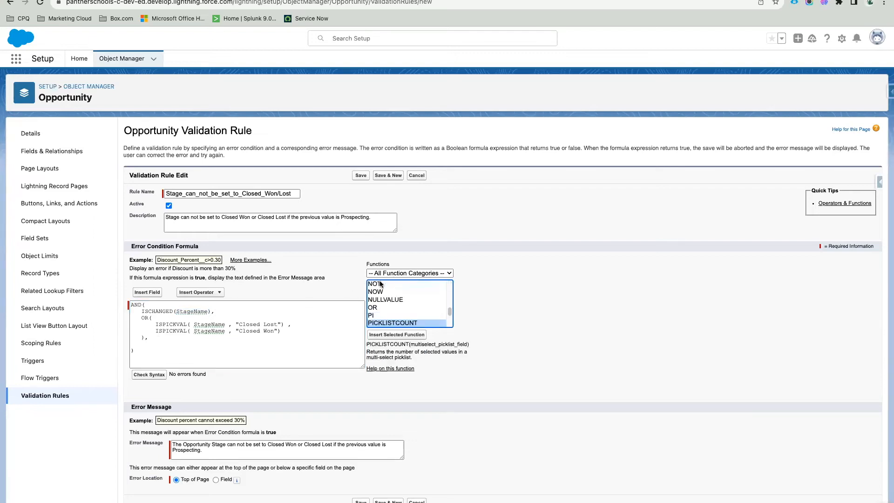
left_click(396, 335)
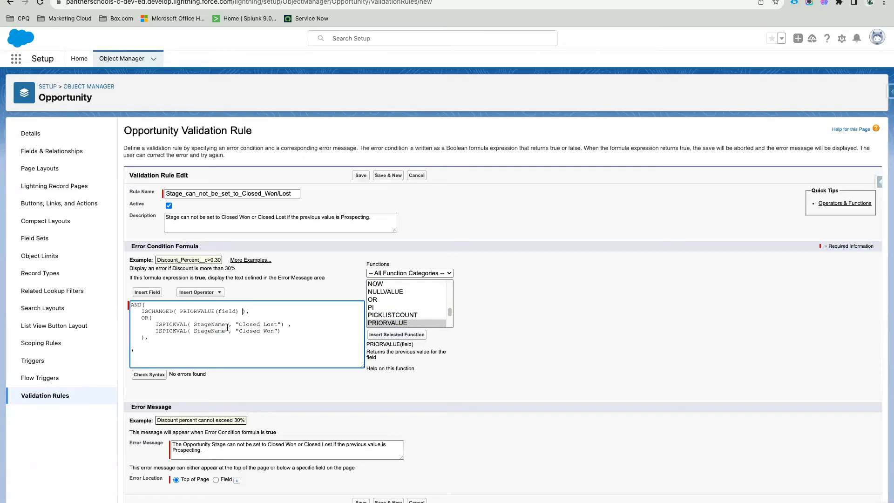
key("alt+BackSpace")
key("alt+BackSpace")
type("STAGENAME")
Insert the PRIORVALUE function as the third argument of the AND function, below the OR block
left_click(152, 344)
left_click(396, 323)
left_click(187, 346)
left_click(412, 335)
left_click(142, 345)
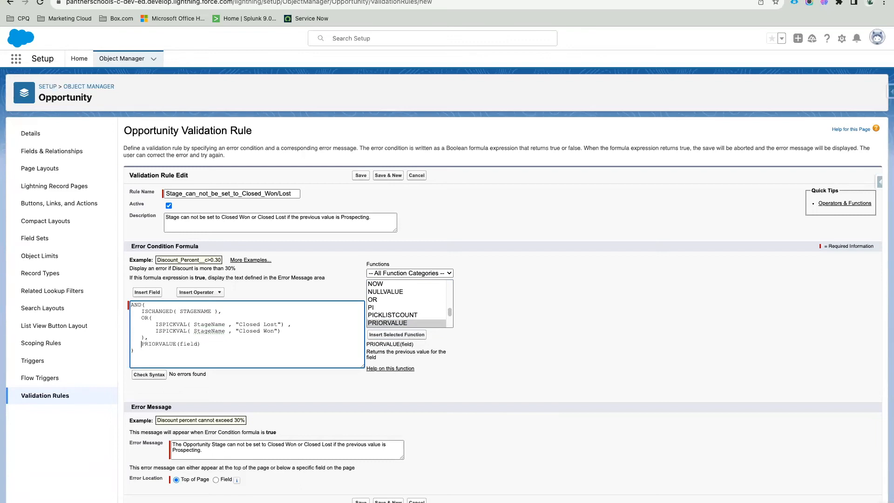
Use StageName as the field in both PRIORVALUE and ISCHANGED, and check the formula's syntax
double_click(210, 324)
key("super+c")
double_click(186, 344)
key("super+v")
double_click(195, 311)
key("super+v")
left_click_drag(223, 343, 141, 343)
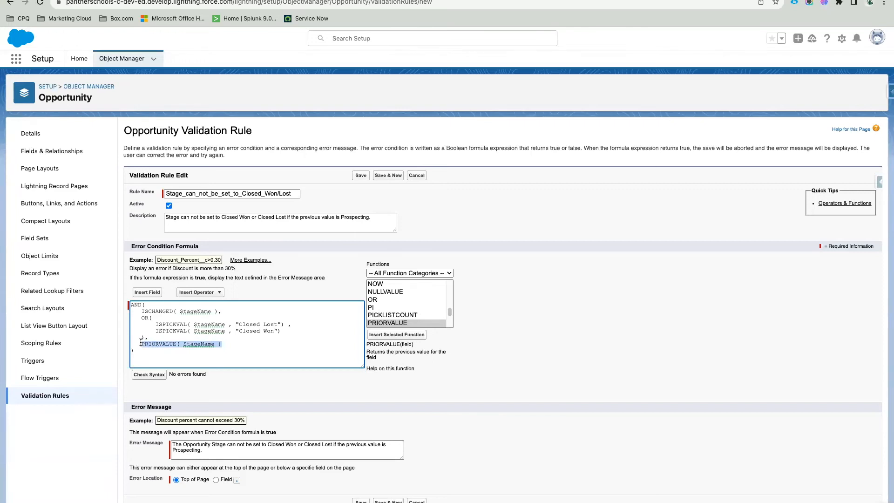
left_click(141, 343)
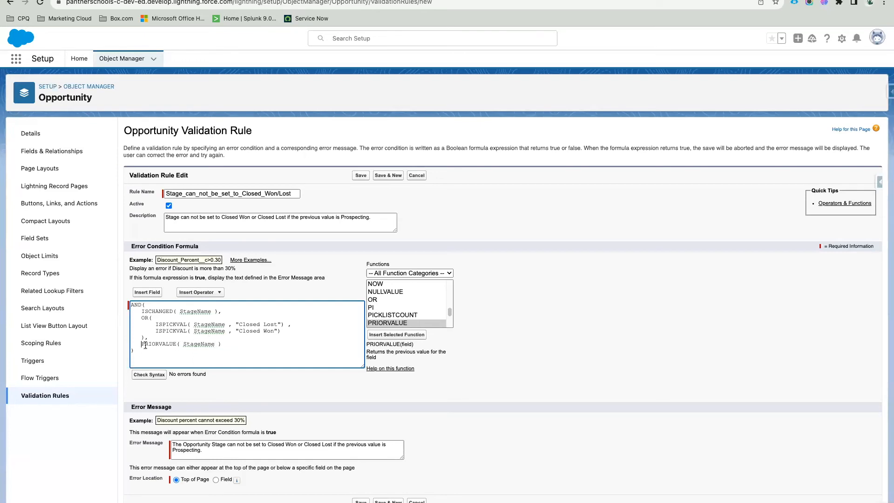
left_click_drag(141, 343, 223, 345)
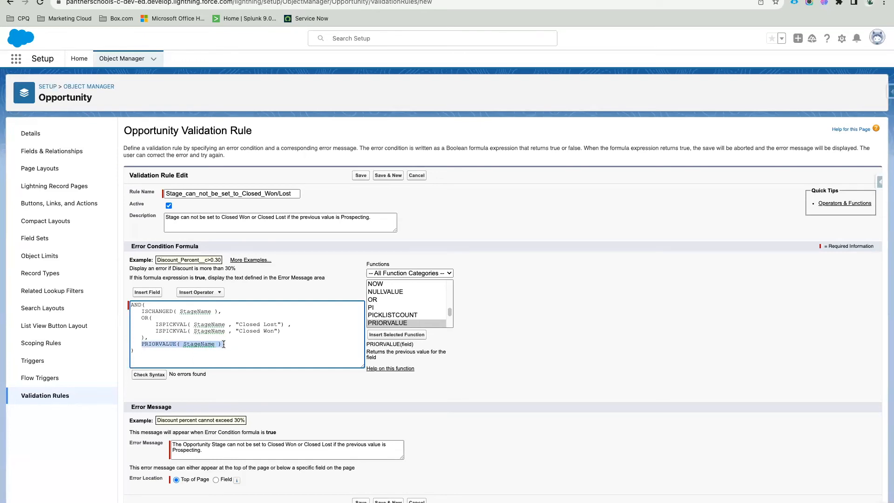
left_click(152, 375)
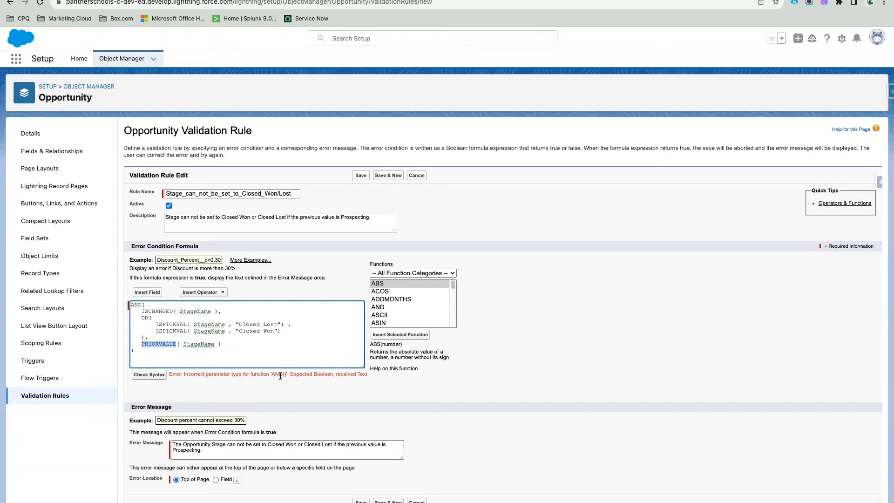
Complete the PRIORVALUE condition with == "Prospecting" and check the formula's syntax
left_click(336, 374)
left_click(229, 345)
type("== \"Prospecting\"")
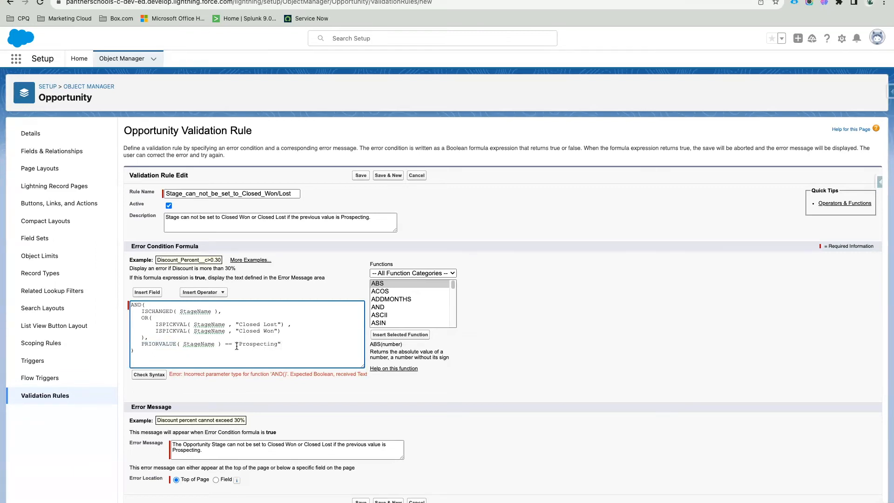
left_click(156, 375)
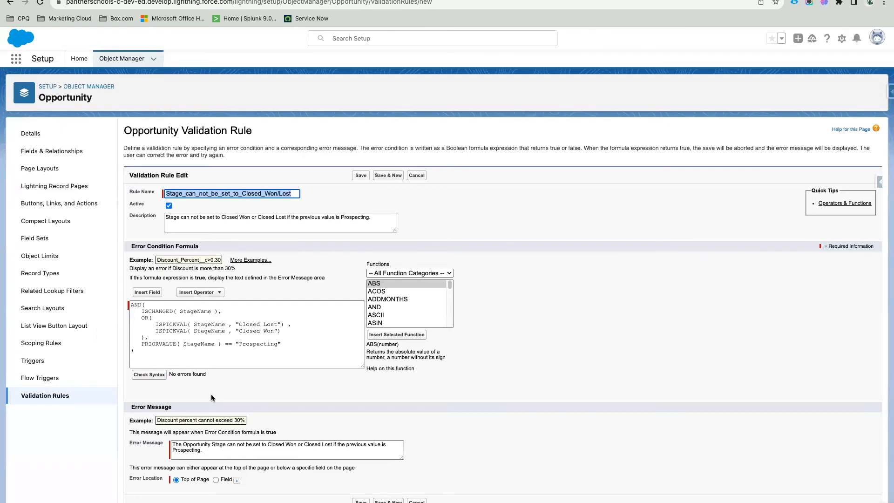
left_click(158, 340)
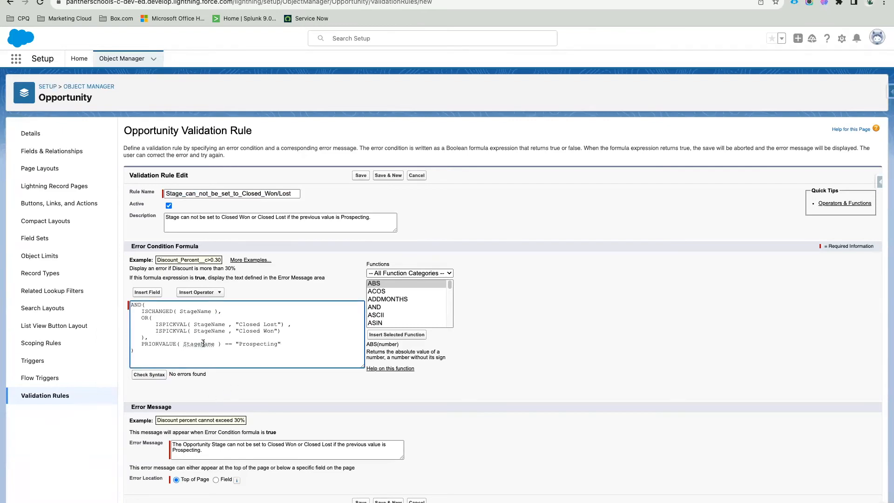
double_click(257, 343)
left_click(153, 375)
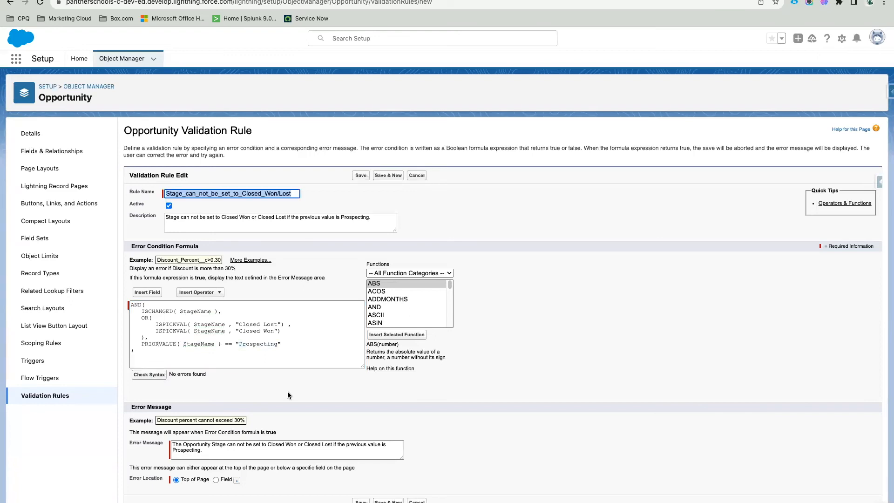
Set the error location to the Stage field and try to save the validation rule
left_click(216, 480)
left_click(264, 480)
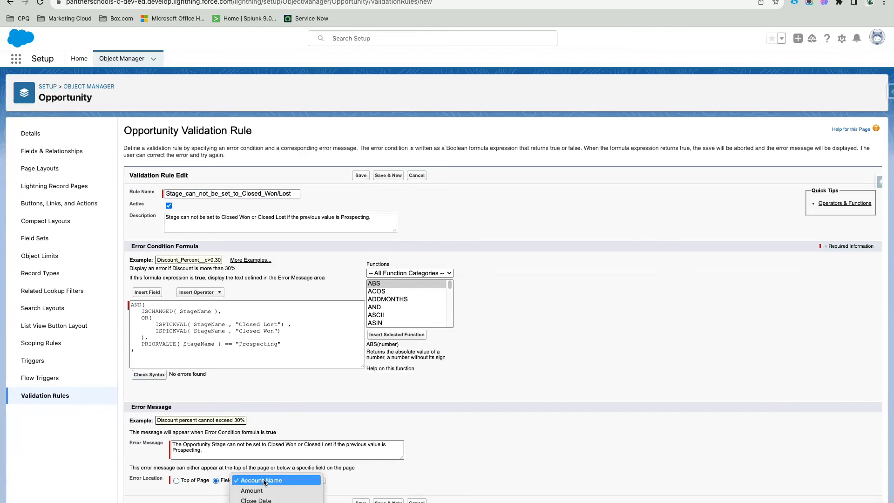
left_click(264, 501)
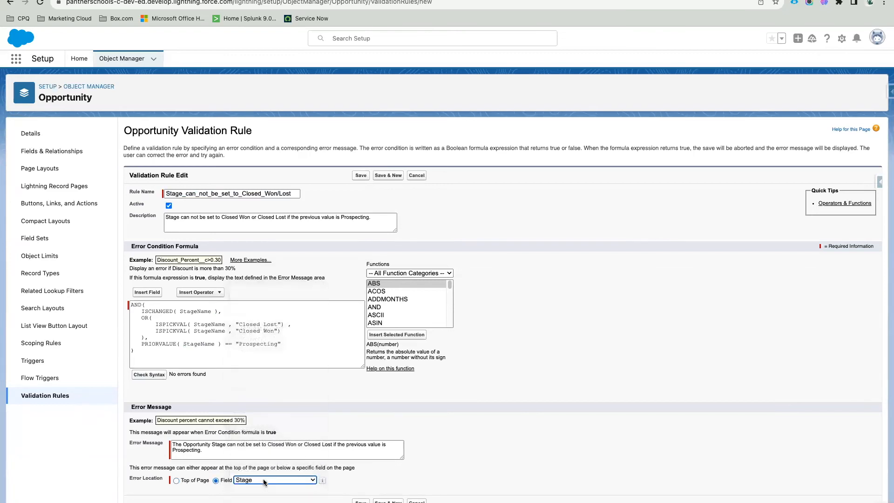
left_click(224, 358)
key("ctrl+a")
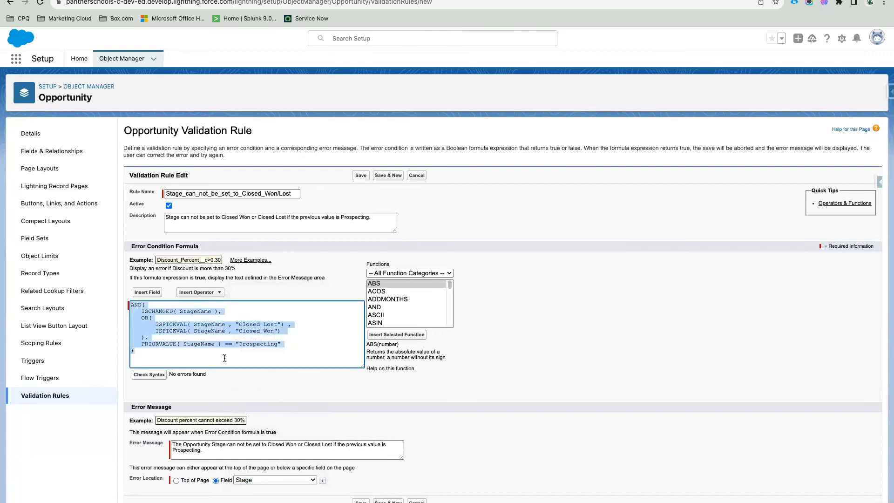
left_click(361, 502)
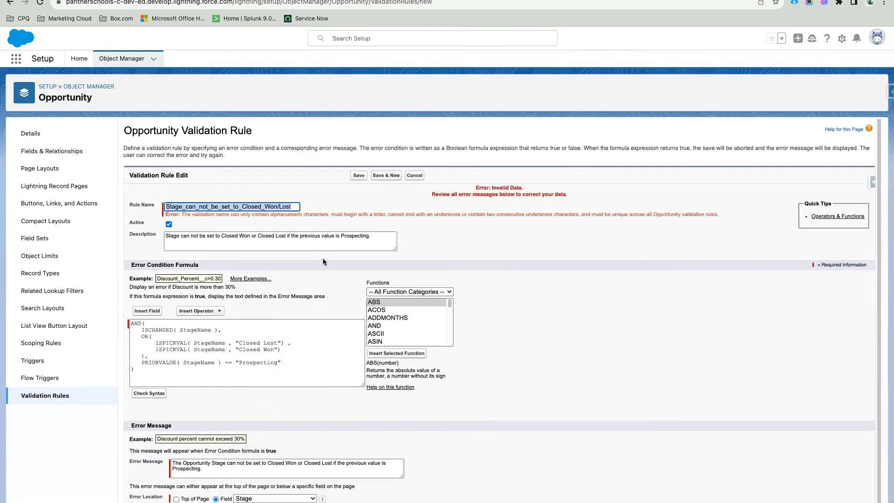
Rename the rule as Stage_can_not_be_set_to_Closed_Won_Lost, save it and reopen it for editing
left_click(280, 206)
key("BackSpace")
type("_")
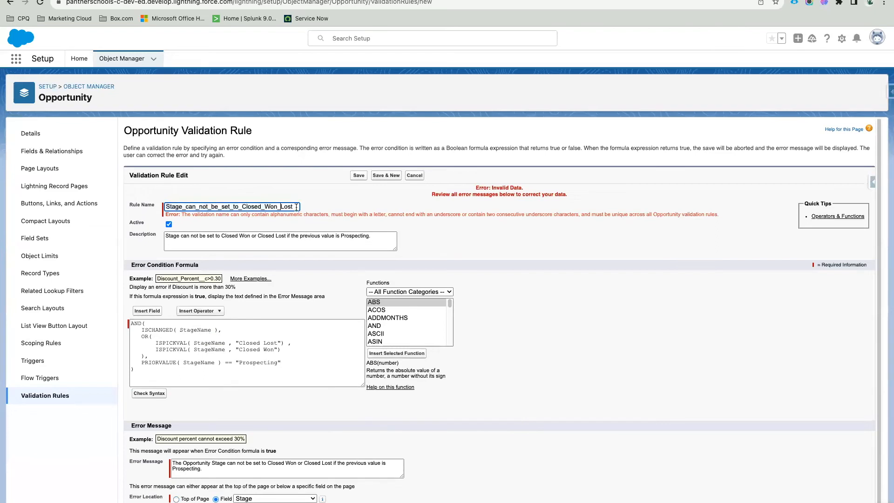
left_click(359, 175)
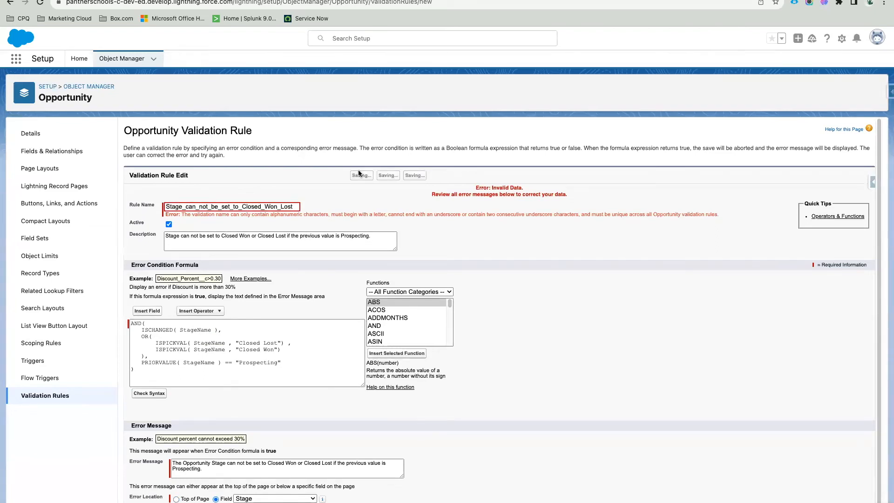
left_click(286, 168)
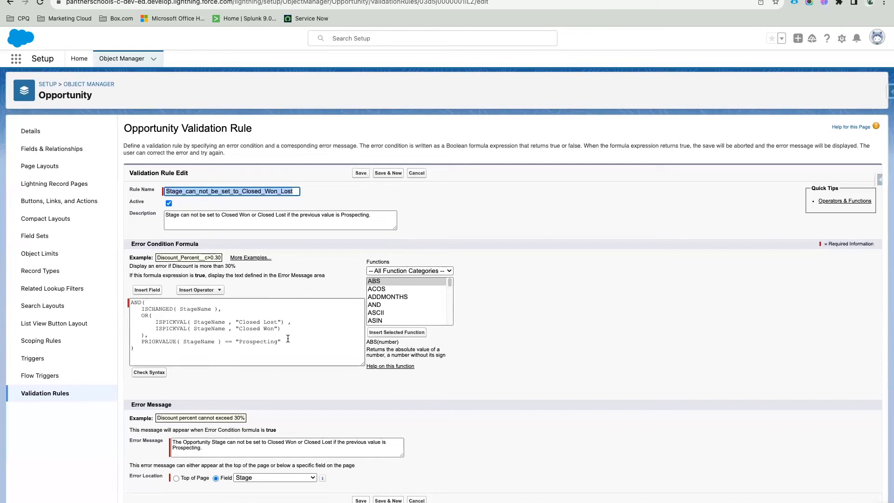
Reload the Dickenson Mobile Generators opportunity and test the rule by changing its stage from Prospecting to Closed Won
left_click(233, 0)
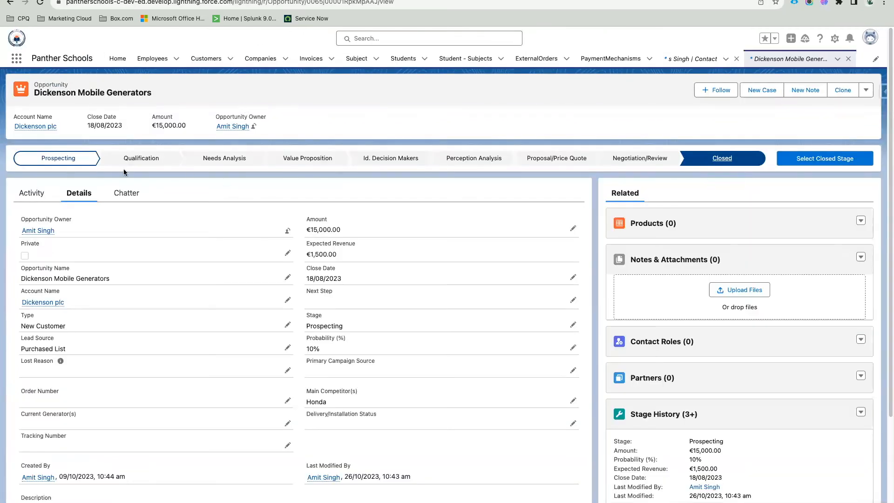
left_click(40, 3)
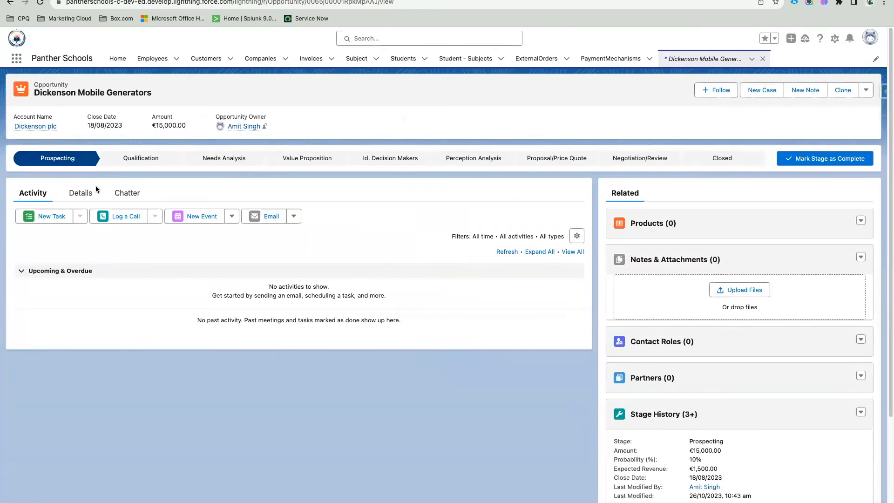
left_click(80, 192)
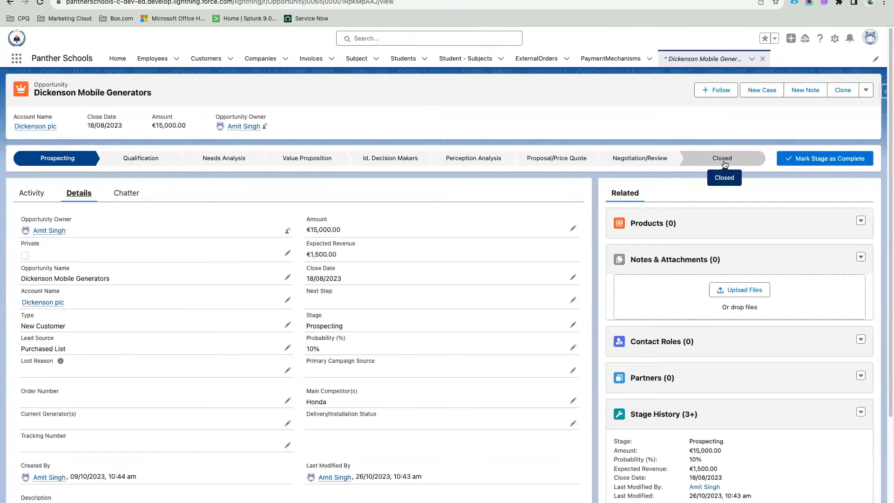
left_click(734, 161)
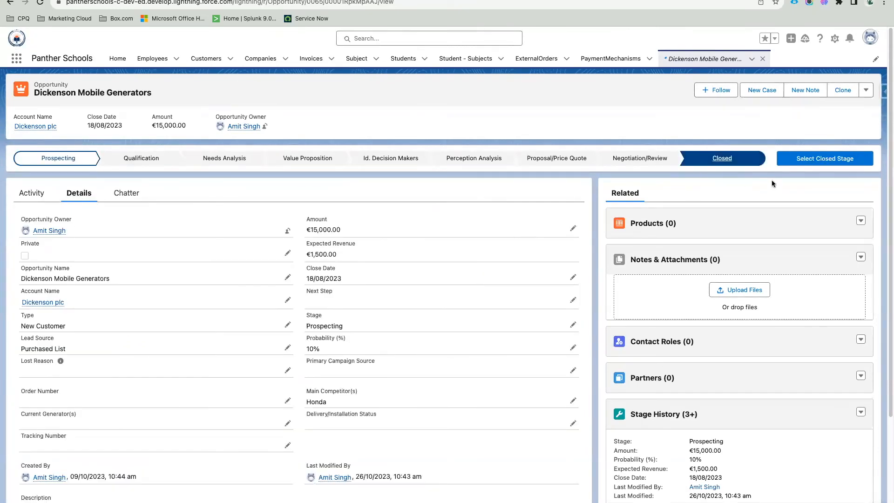
left_click(825, 160)
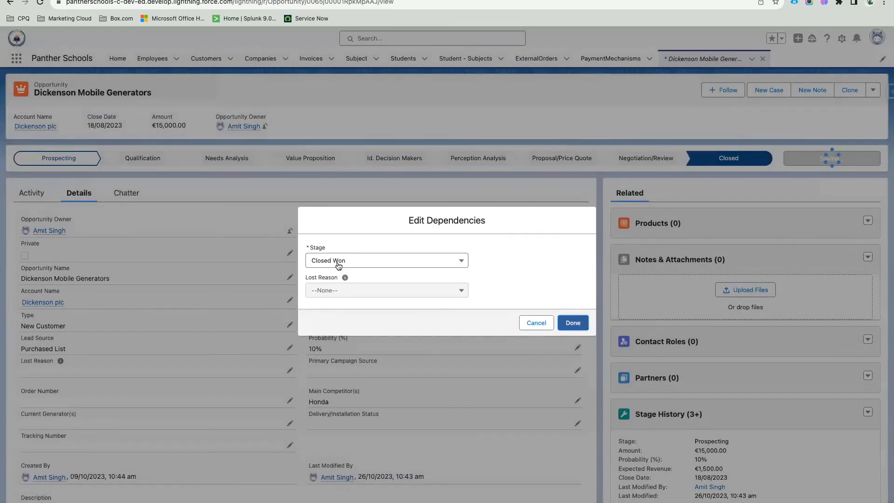
left_click(338, 262)
left_click(351, 422)
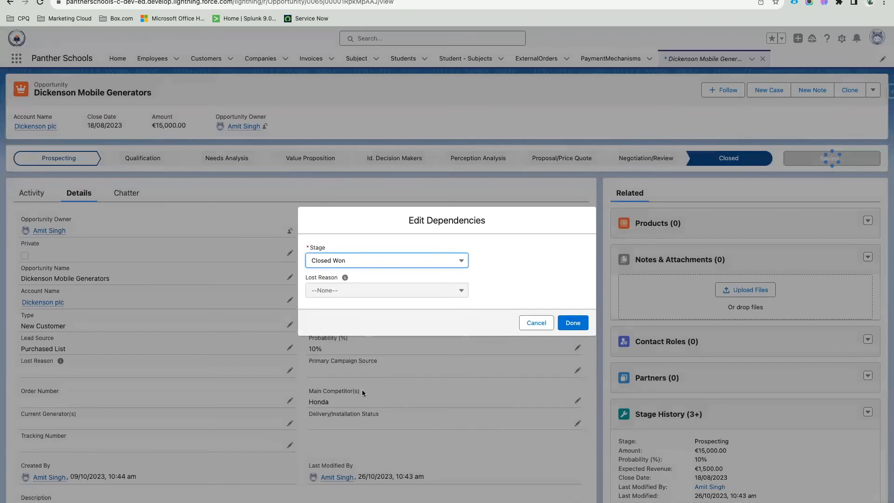
left_click(578, 322)
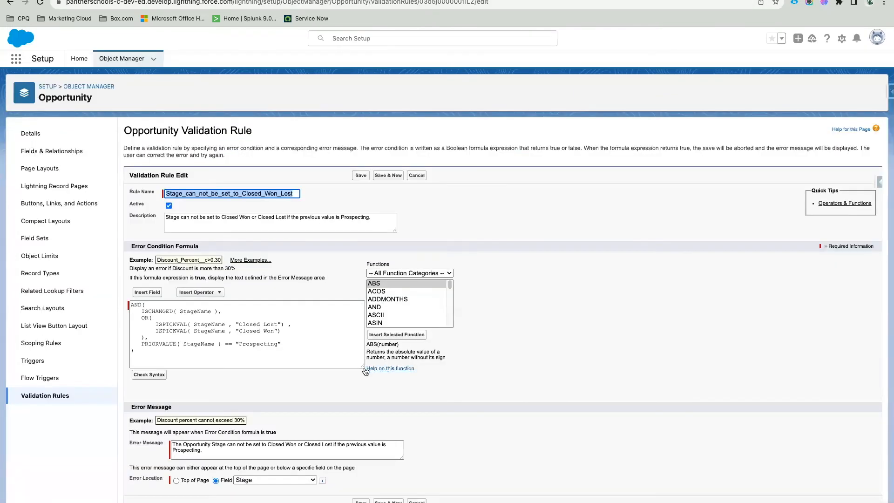
Find "Prospecting" in the opportunity's stage history and compare it with the conditions in the validation rule's formula
double_click(256, 344)
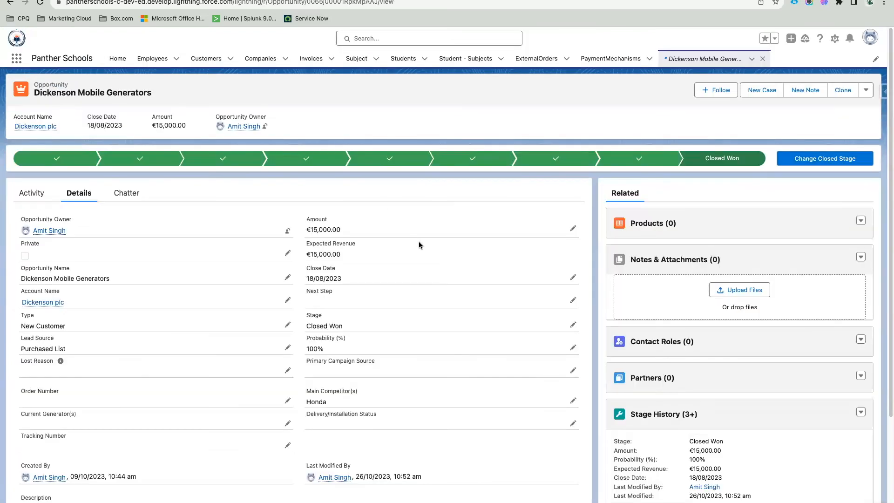
key("ctrl+f")
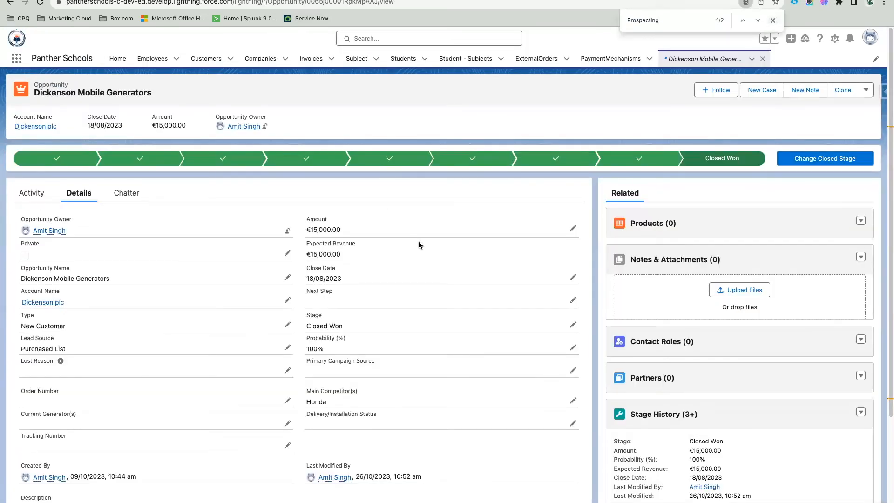
scroll(419, 243, "down", 3)
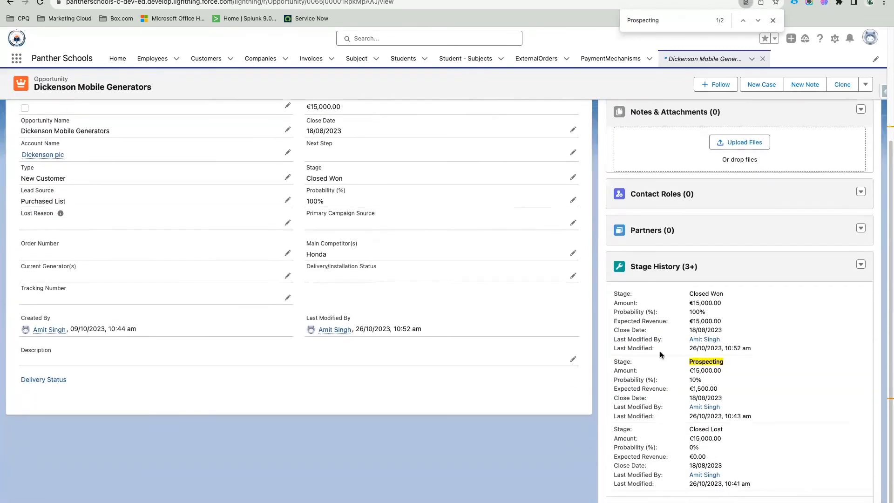
double_click(705, 364)
scroll(397, 239, "up", 1)
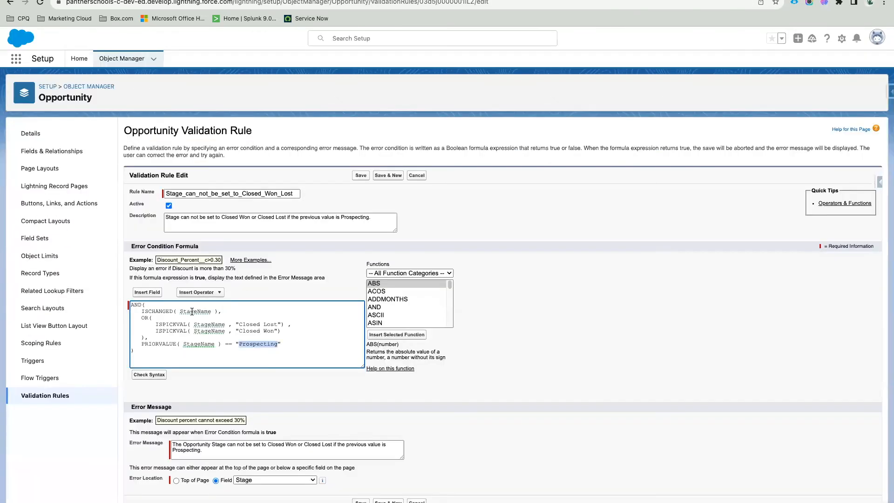
double_click(192, 312)
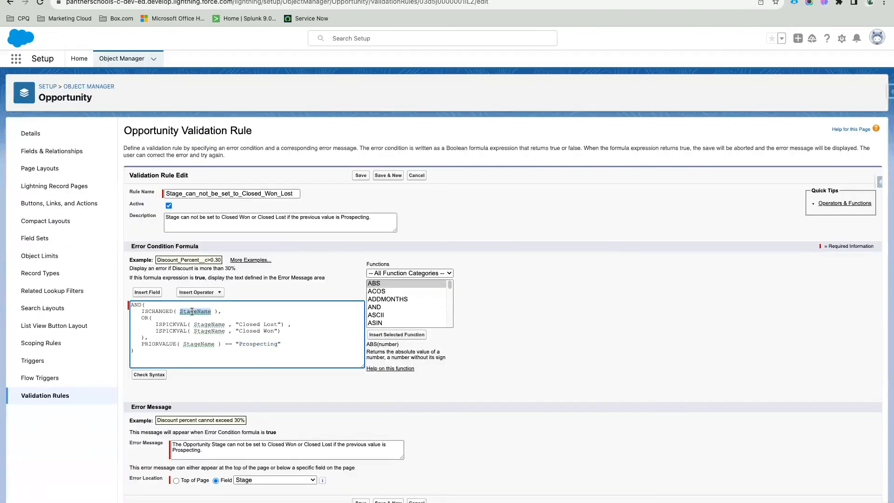
left_click(171, 326)
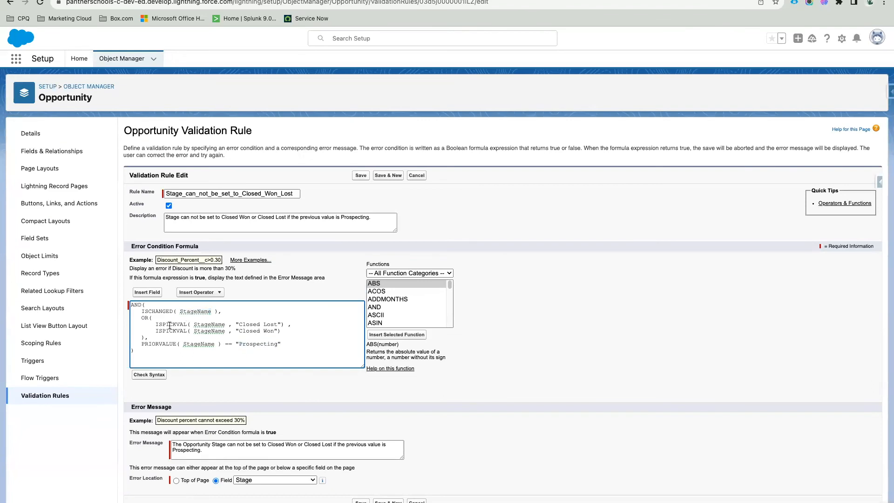
double_click(269, 324)
left_click(290, 330)
type(",")
Mark Prospecting as the current stage of the Dickenson Mobile Generators opportunity
left_click(112, 1)
left_click(64, 158)
left_click(773, 20)
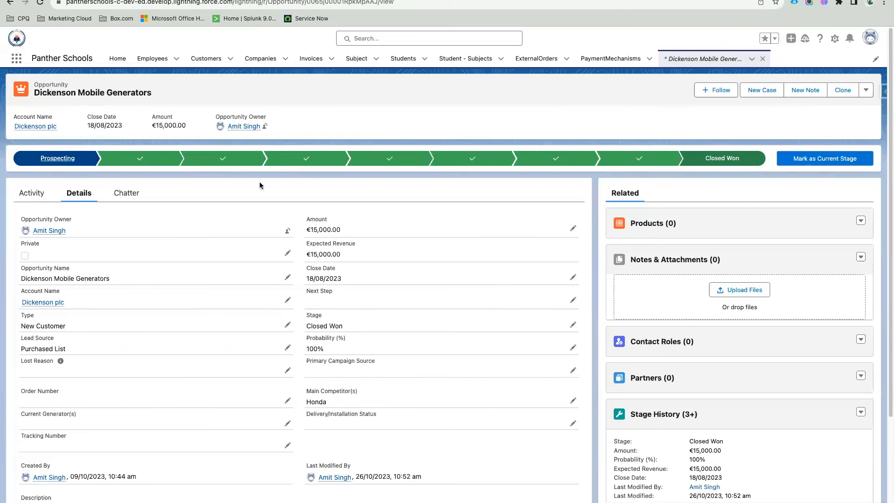
left_click(818, 162)
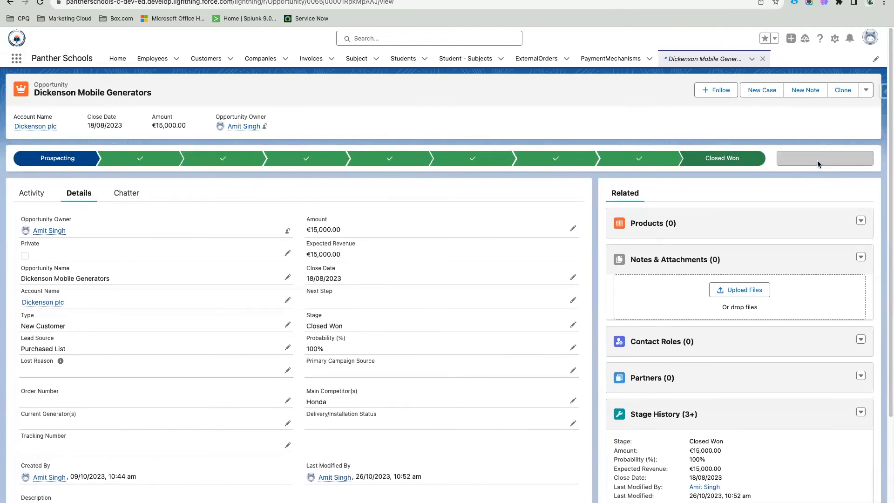
Test the rule by changing the Dickenson Mobile Generators opportunity's stage to Closed Won and saving the record
left_click(573, 228)
scroll(365, 294, "down", 3)
left_click(363, 255)
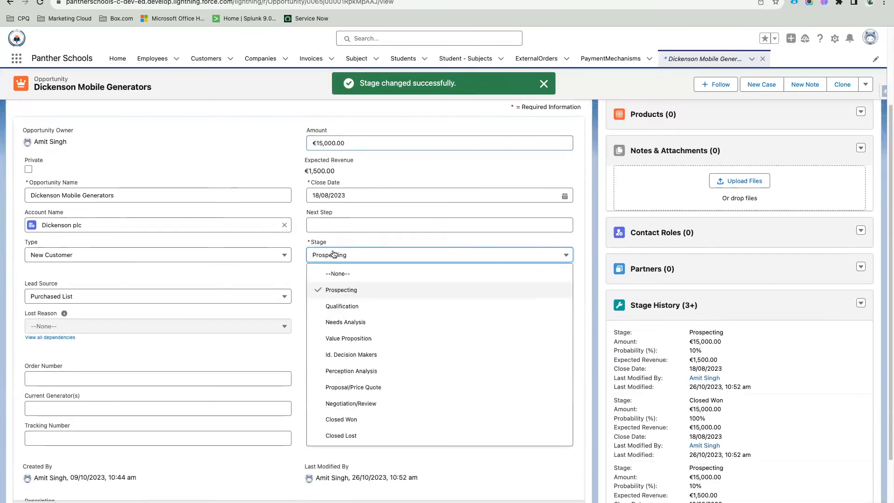
left_click(362, 418)
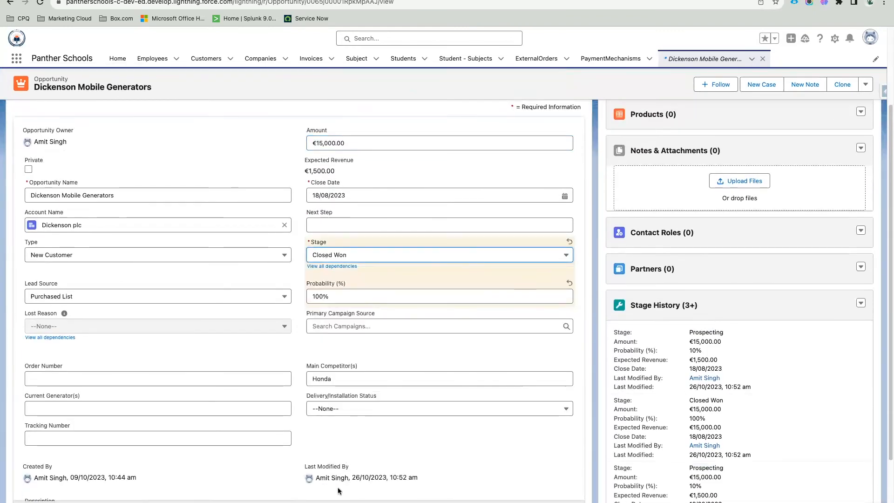
left_click(321, 0)
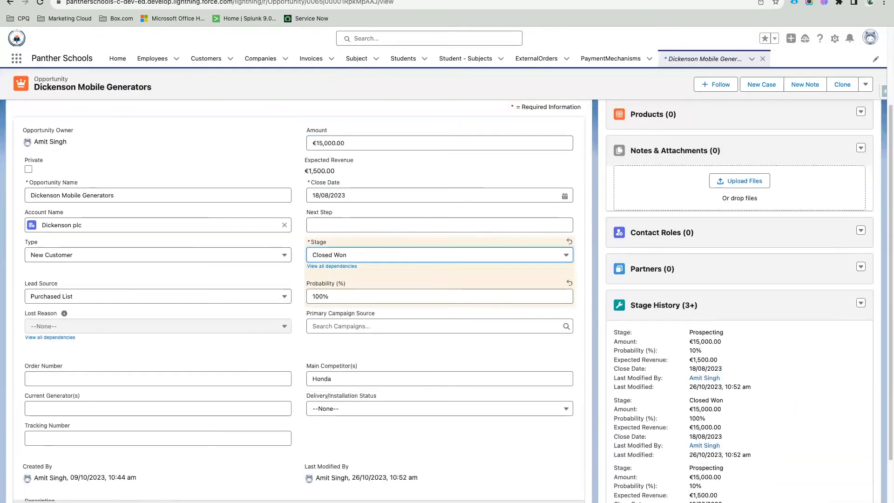
left_click(321, 502)
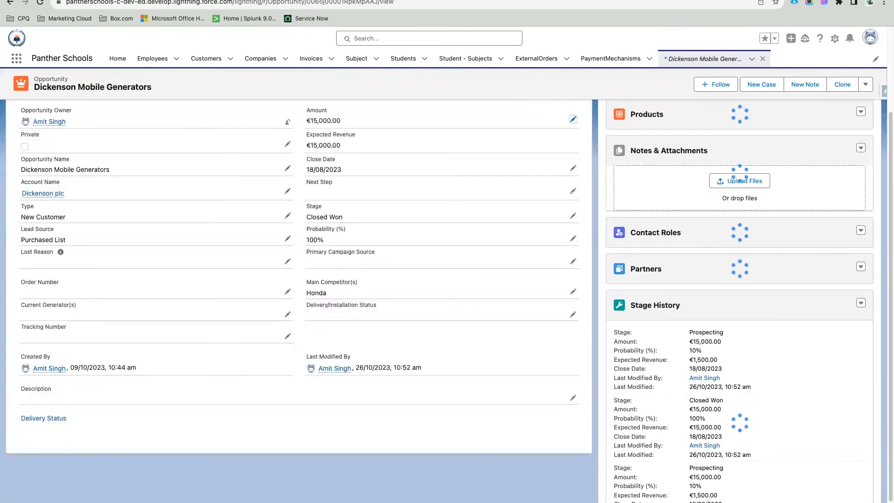
scroll(388, 285, "up", 5)
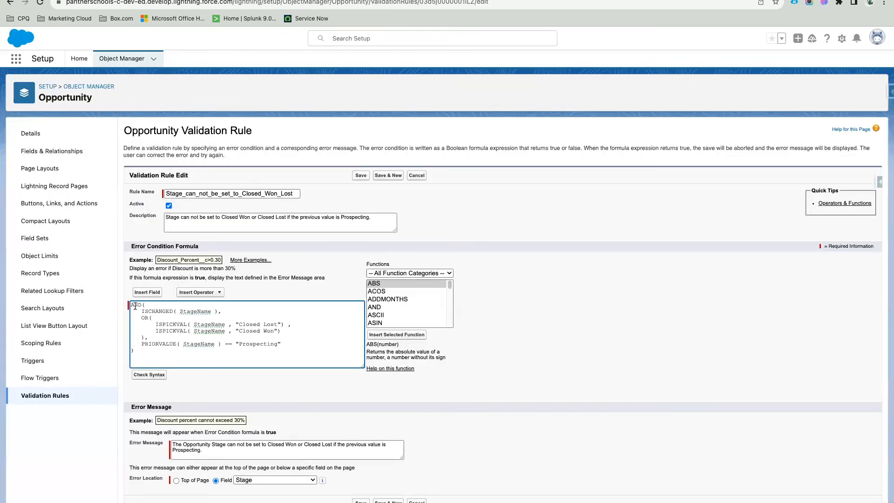
Review the formula's conditions, remove the PRIORVALUE( StageName ) == "Prospecting" condition with its preceding comma, and save the validation rule
left_click_drag(141, 312, 226, 312)
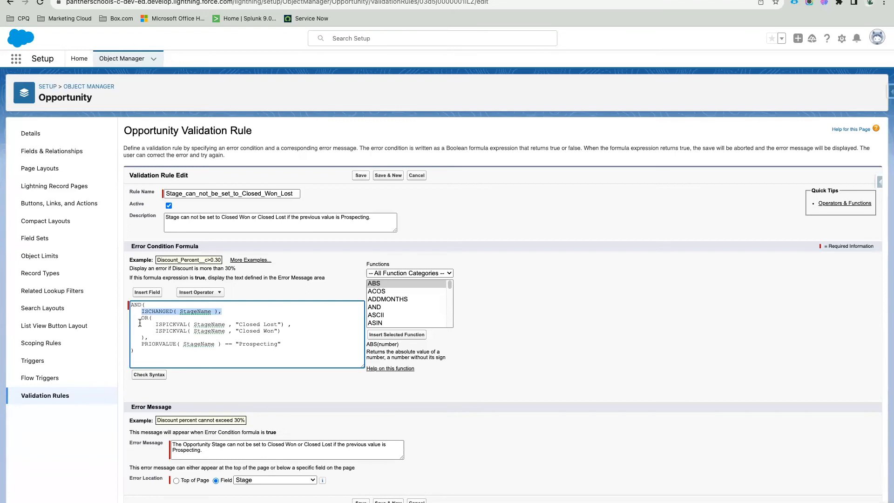
left_click_drag(141, 320, 151, 337)
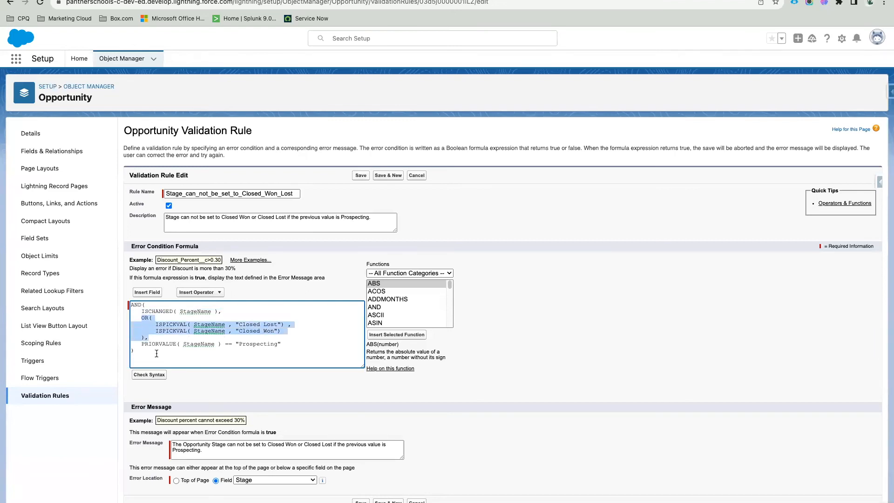
left_click(161, 349)
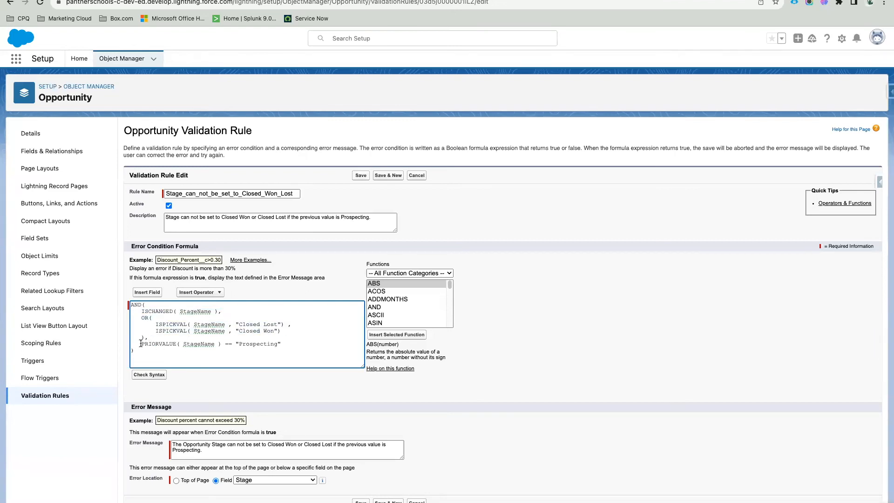
left_click_drag(145, 338, 283, 342)
key("super+c")
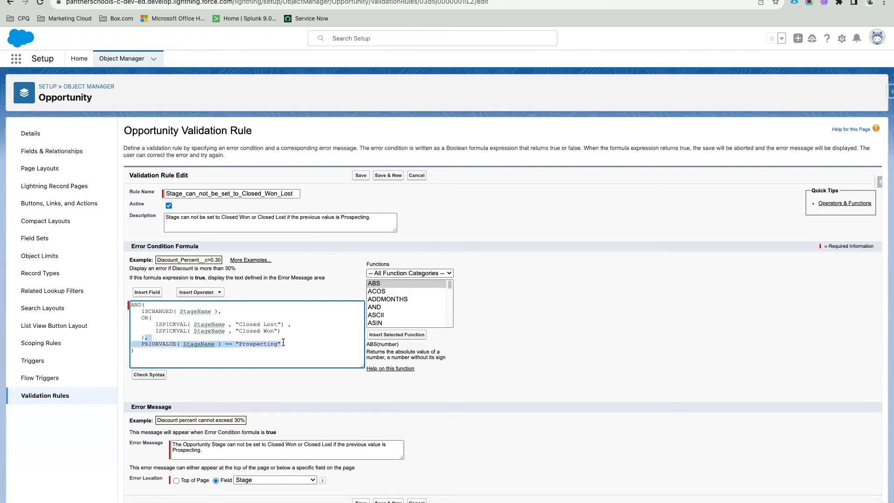
key("BackSpace")
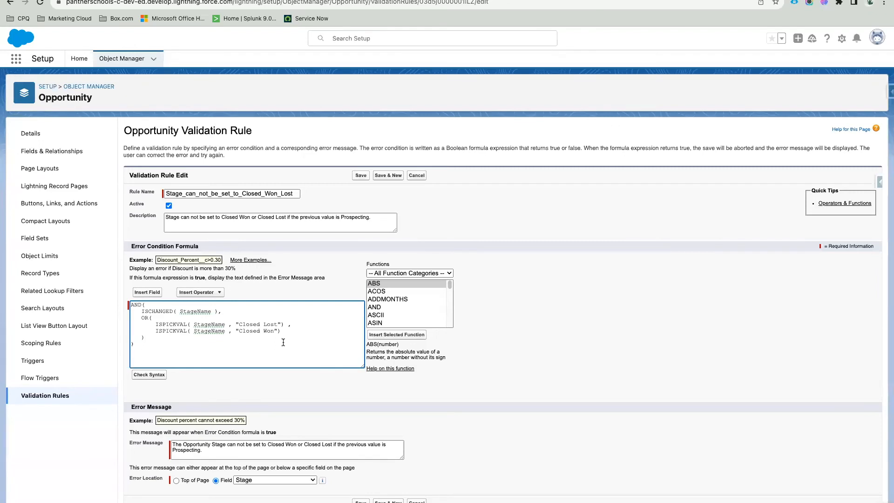
left_click(360, 176)
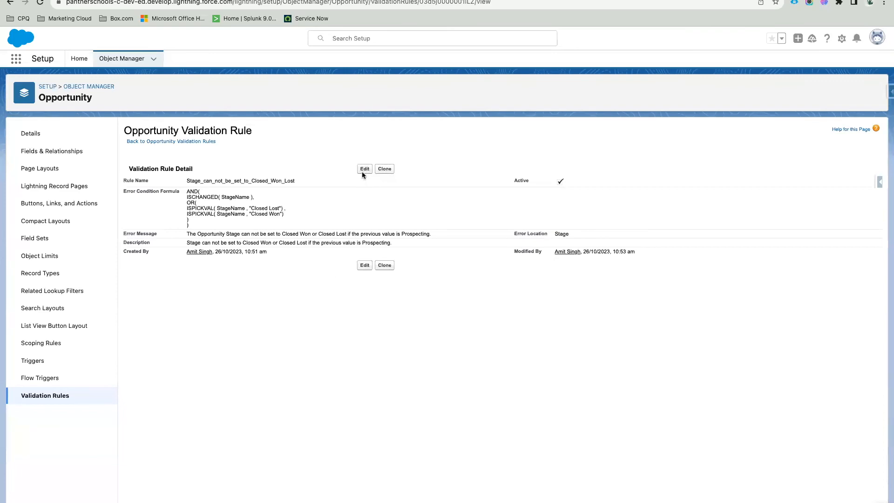
Mark Prospecting as the opportunity's current stage and retest the rule by trying to save it as Closed Won
left_click(140, 1)
left_click(58, 165)
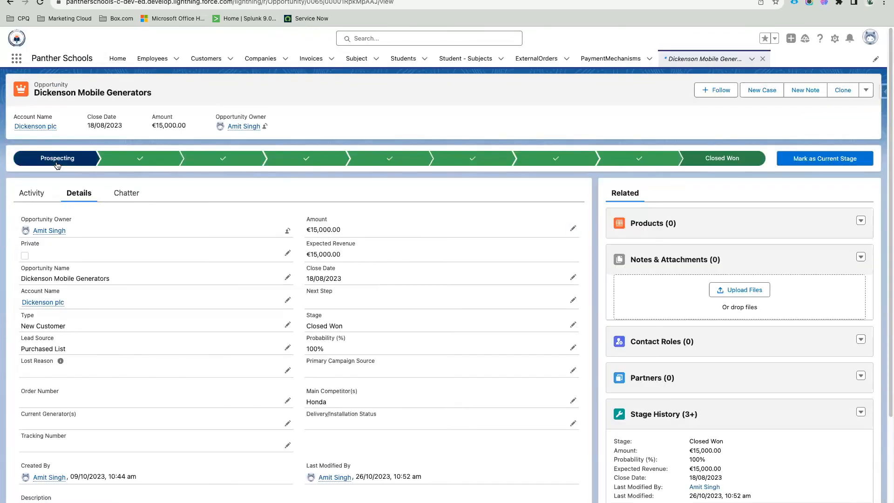
left_click(820, 158)
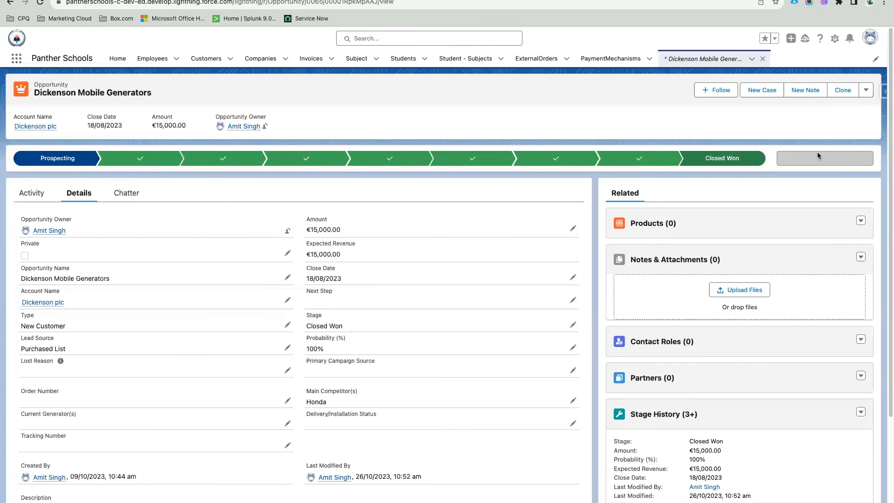
left_click(574, 229)
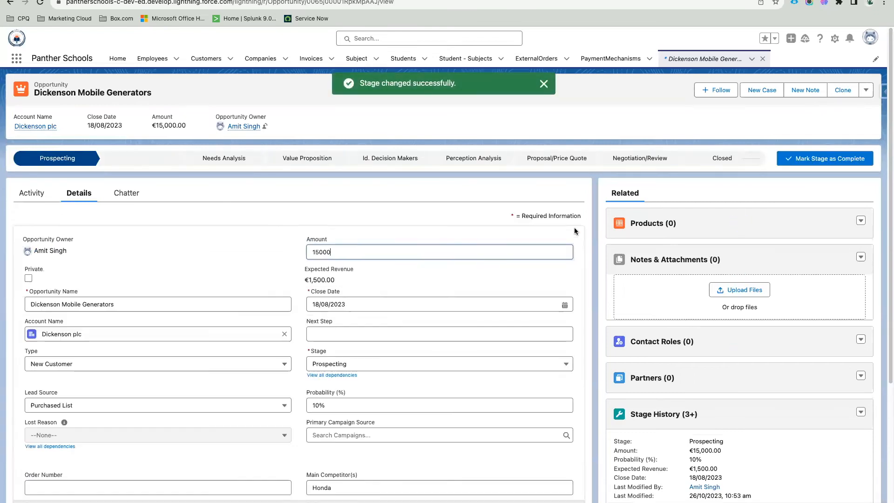
left_click(360, 363)
left_click(359, 333)
left_click(318, 502)
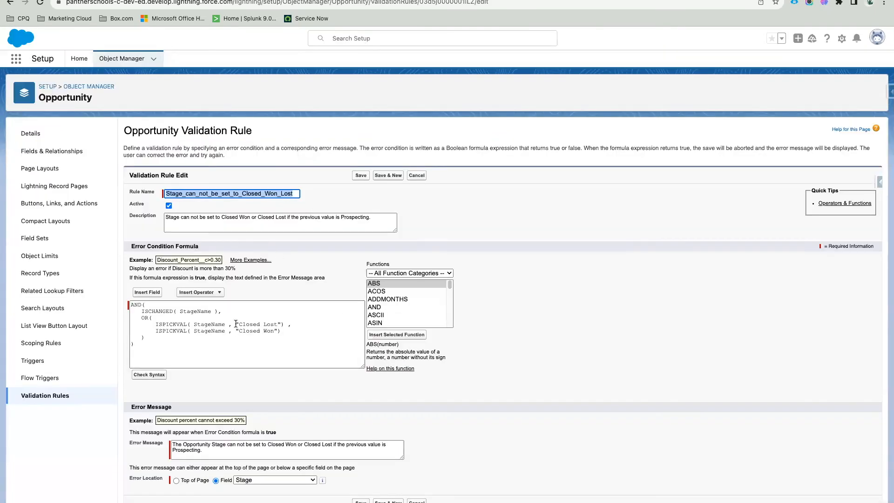
Restore the PRIORVALUE( StageName ) == "Prospecting" condition after the OR block in the rule's formula and remove the extra comma
left_click(168, 335)
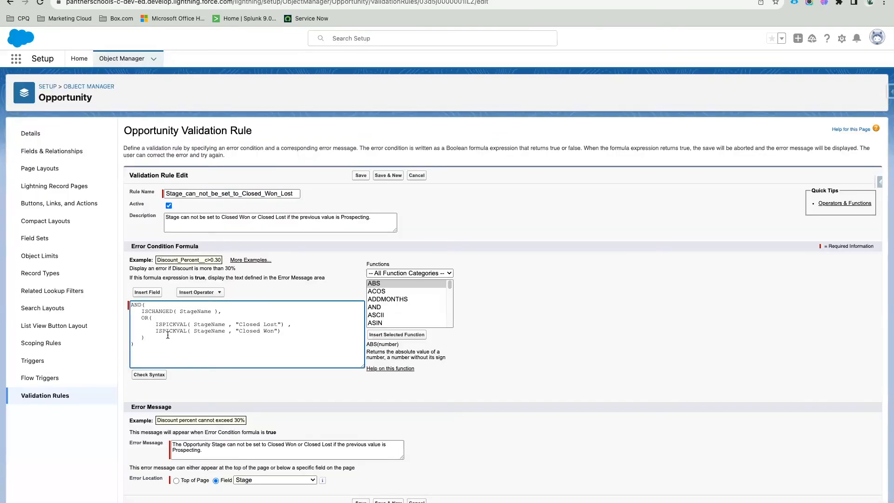
key("super+v")
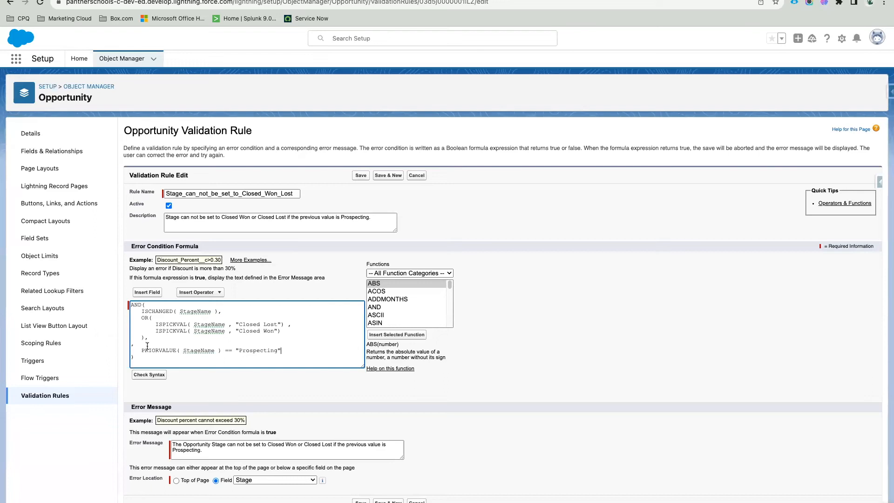
key("BackSpace")
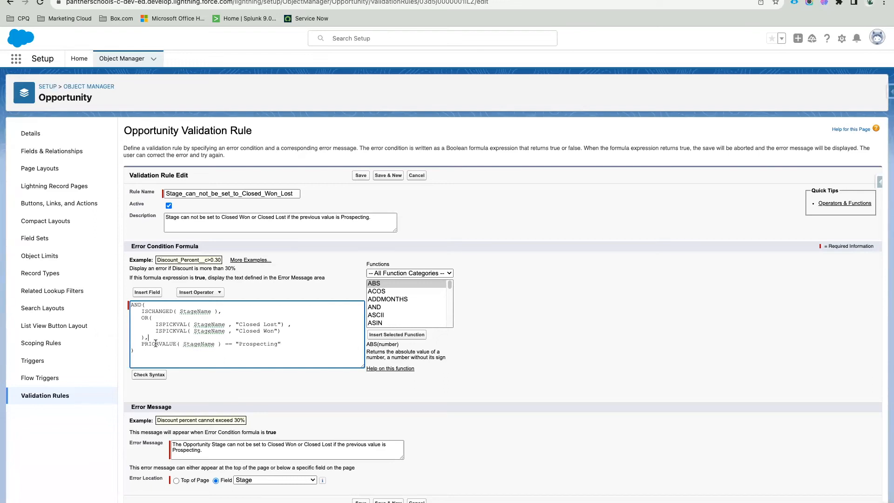
Wrap the prior-value expression as TEXT(PRIORVALUE( StageName )), check the formula's syntax and save the validation rule
left_click_drag(143, 344, 221, 346)
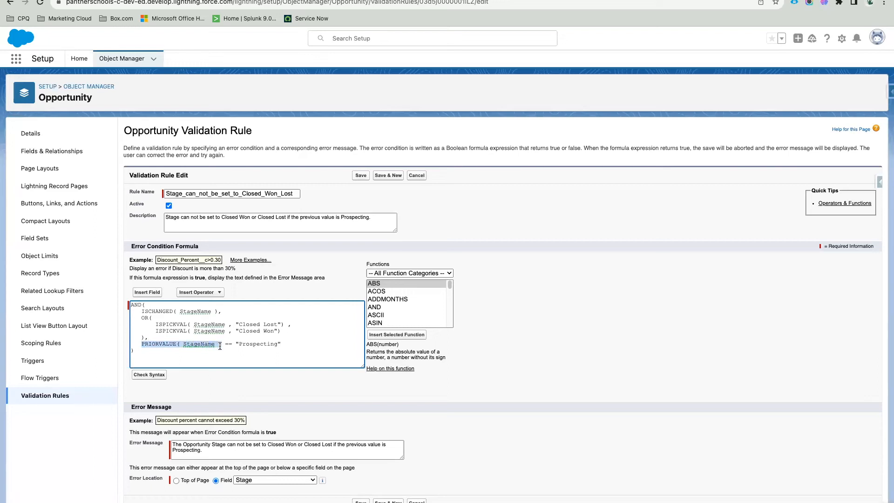
type("TEXT")
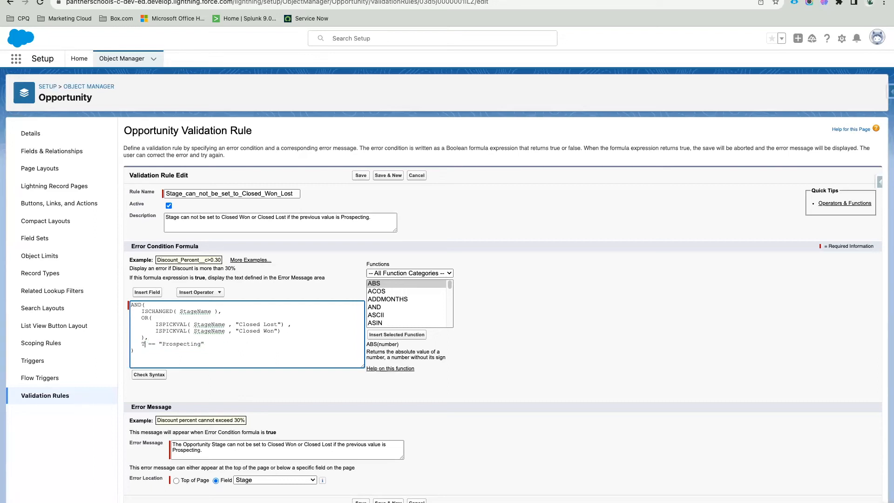
type("(")
type("PRIORVALUE( StageName )")
type(")")
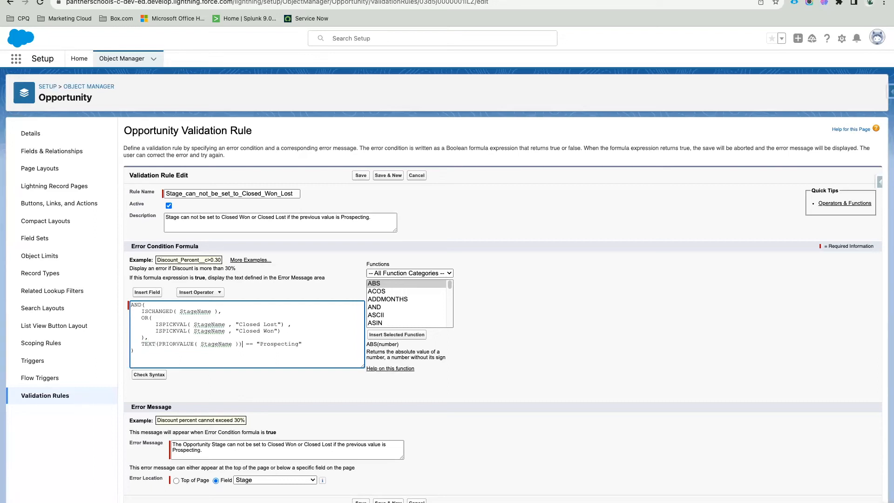
left_click_drag(159, 344, 239, 345)
left_click(154, 380)
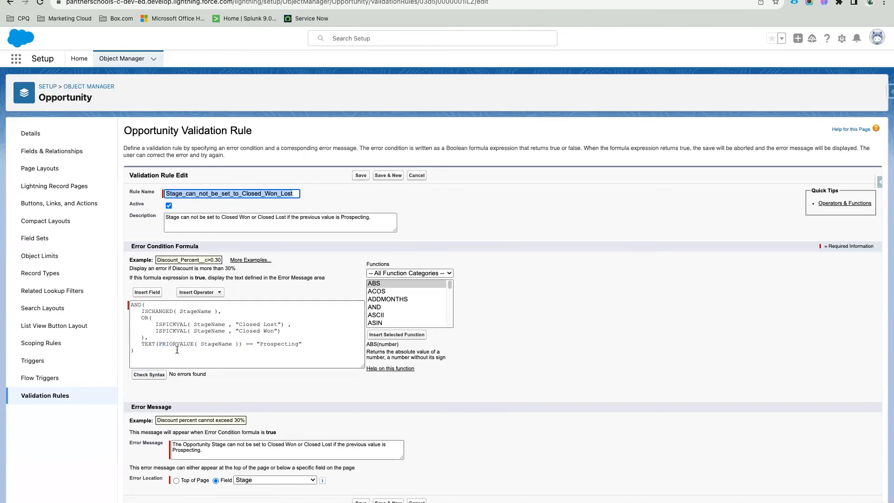
left_click(365, 177)
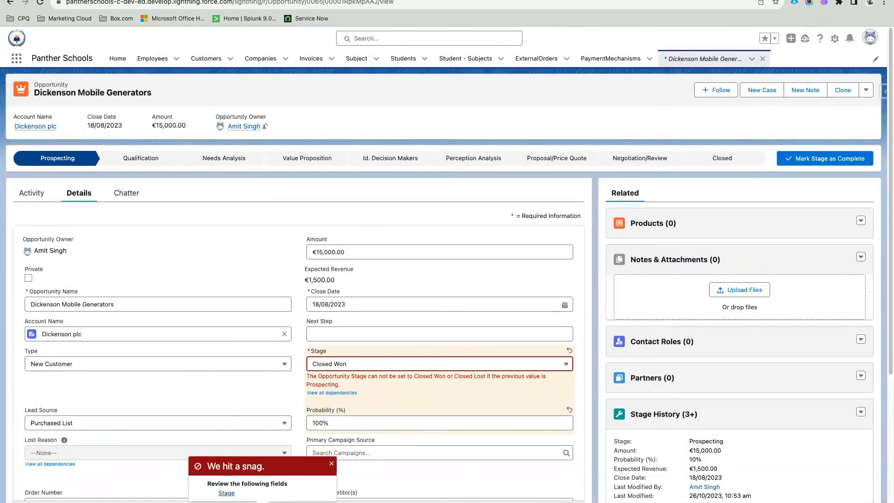
Test the opportunity with stage Closed Lost and lost reason "No Decision: The customer was unable or unwilling to make a decision.", and discard the edits
left_click(368, 364)
left_click(342, 345)
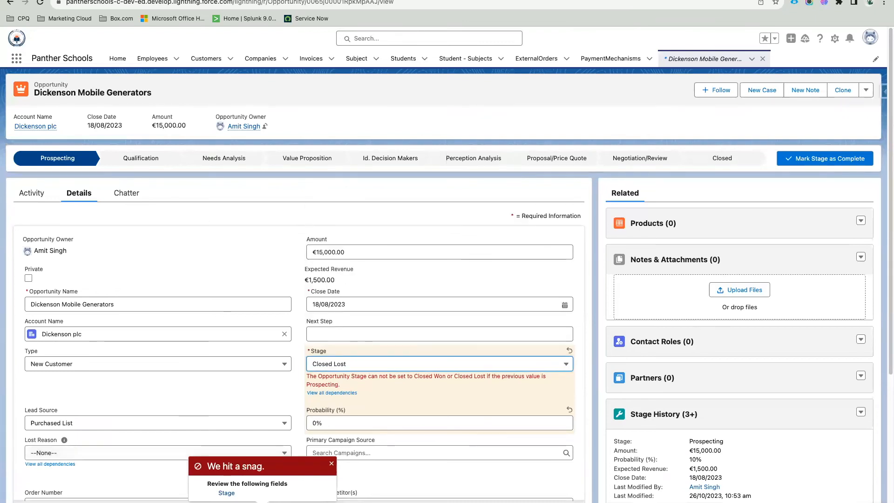
scroll(158, 413, "down", 2)
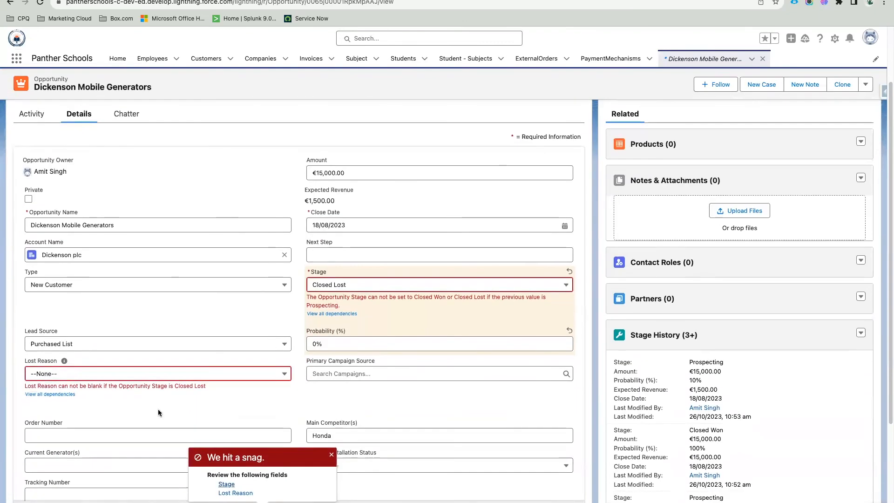
left_click(116, 381)
left_click(117, 422)
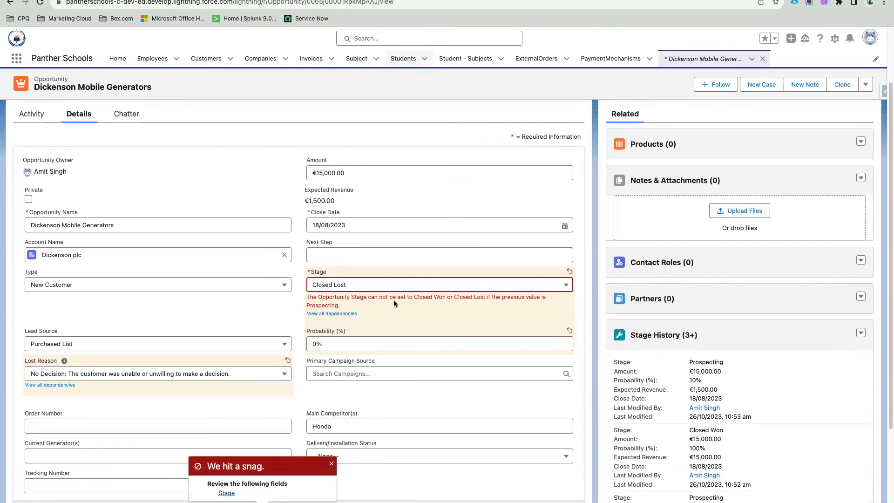
left_click(284, 502)
scroll(321, 163, "up", 3)
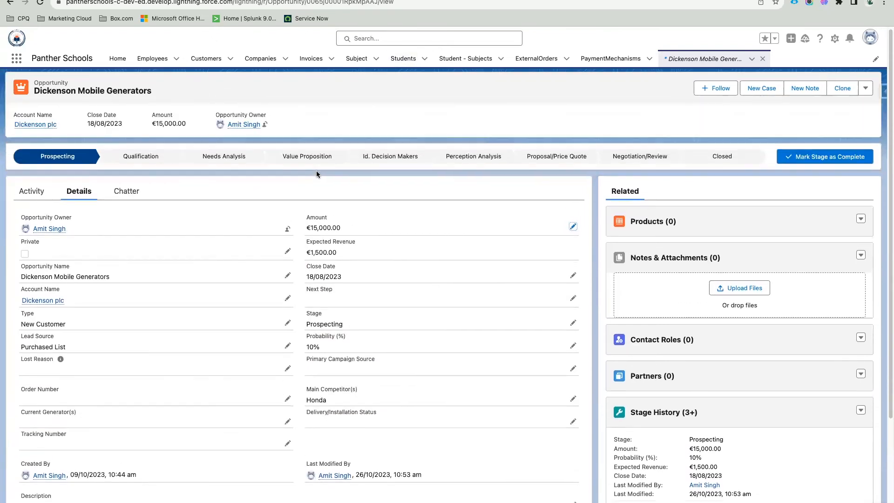
Reopen the Stage_can_not_be_set_to_Closed_Won_Lost rule for editing and copy its entire error condition formula
left_click(355, 1)
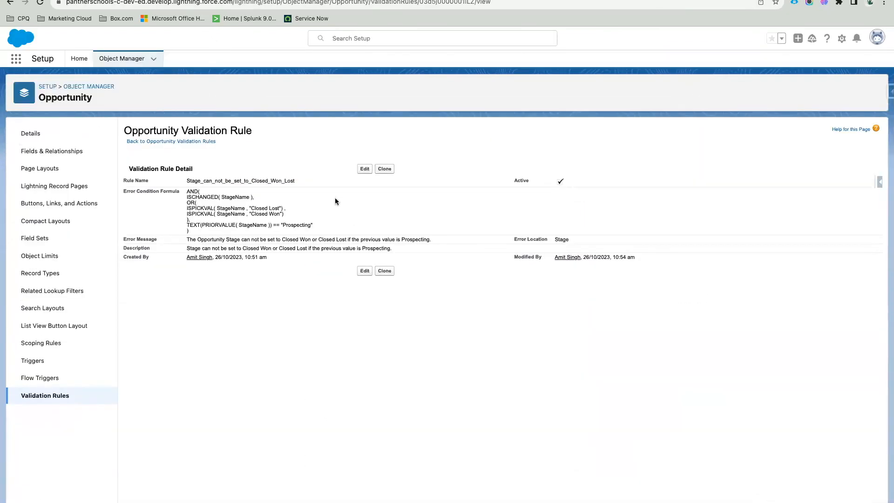
left_click(365, 169)
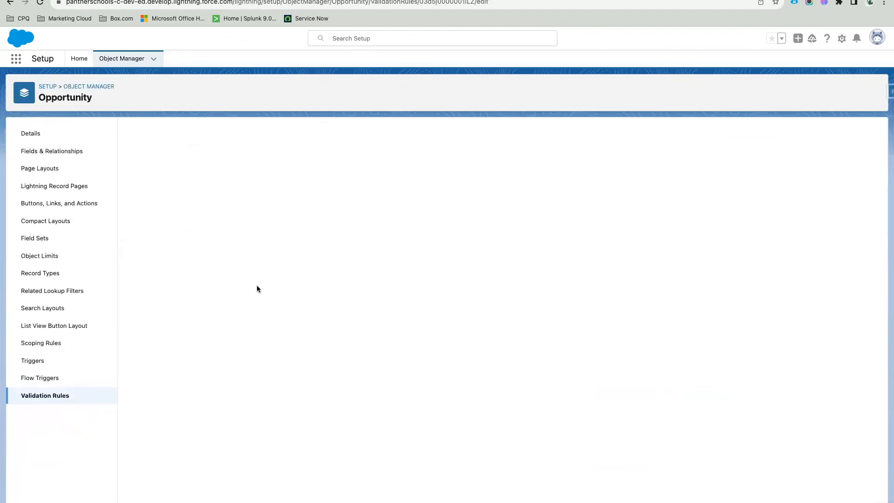
left_click(203, 339)
key("ctrl+a")
key("super+c")
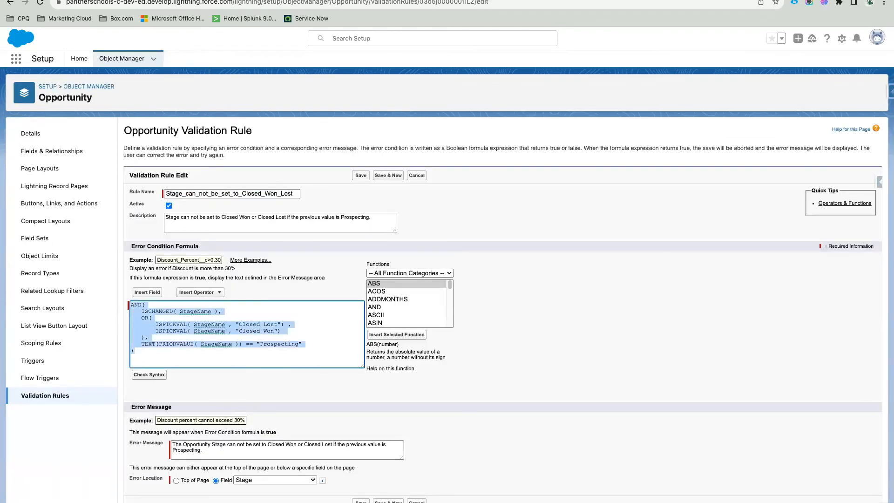
Paste the formula into the Salesforce Admin Quip notes below the "Previous value of Stage field is Prospecting" bullet, and return to the validation rule
left_click(205, 0)
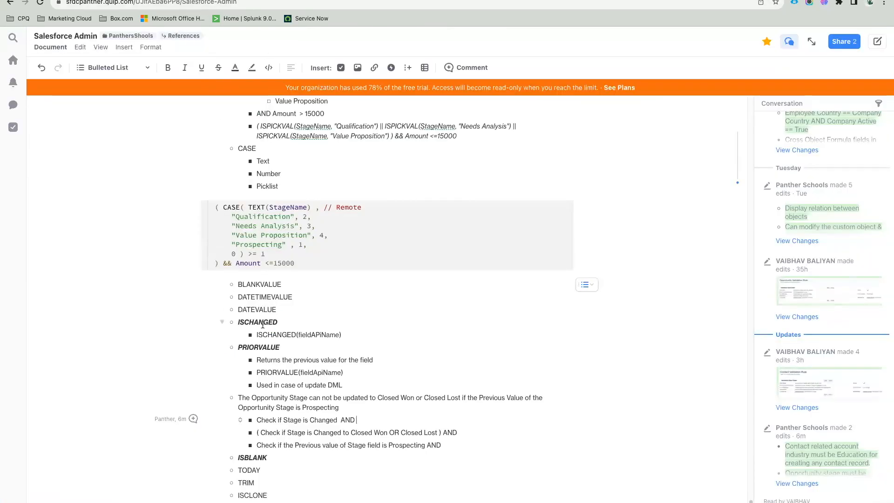
scroll(263, 325, "down", 1)
left_click(448, 425)
left_click(448, 428)
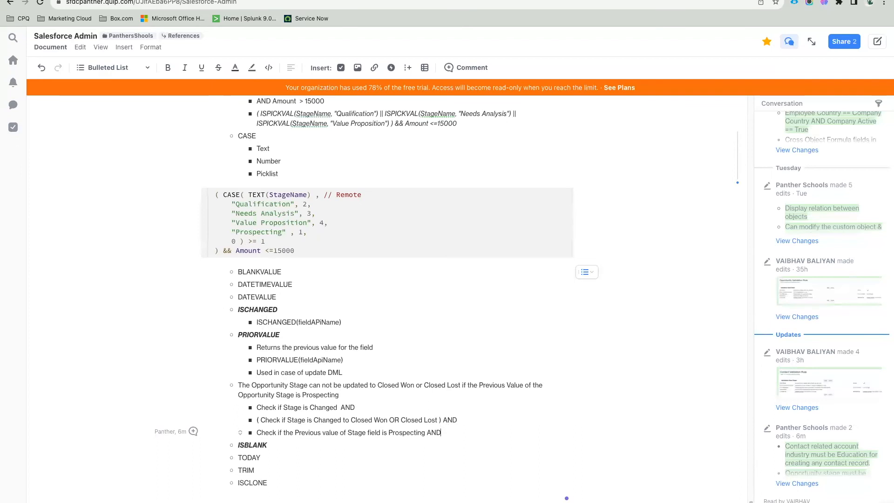
key("Return")
key("shift+Tab")
key("super+v")
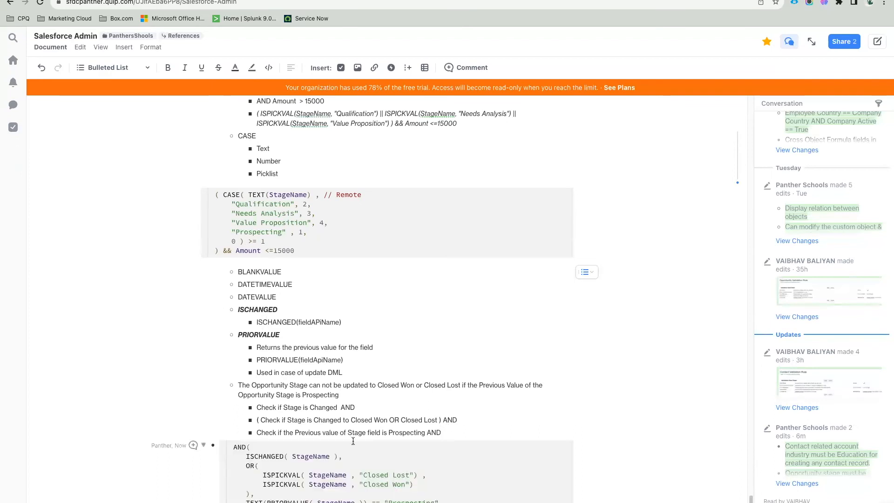
scroll(353, 440, "down", 2)
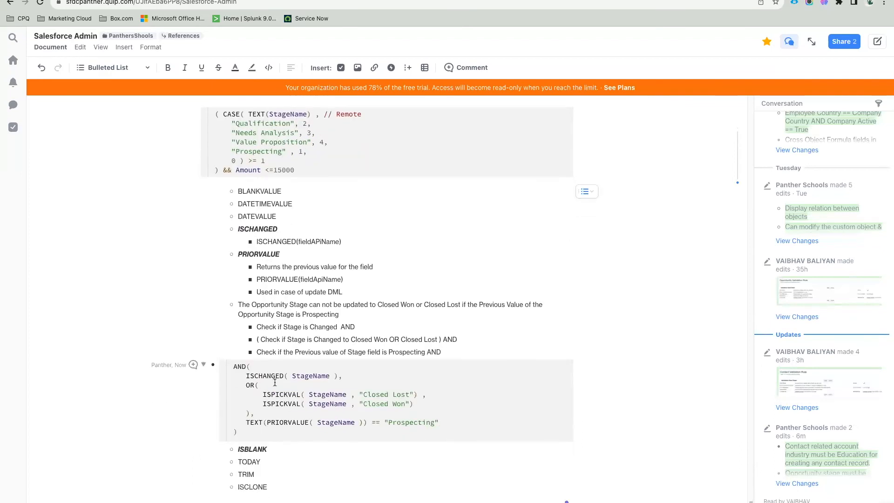
left_click(326, 1)
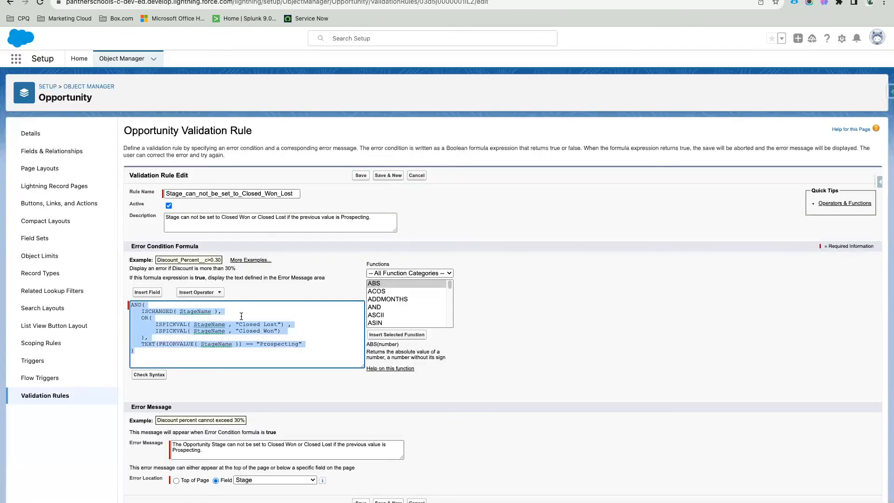
Highlight PRIORVALUE( StageName ) in the error condition formula, find PRIORVALUE among the functions and open its help article
left_click(235, 338)
left_click_drag(159, 343, 239, 345)
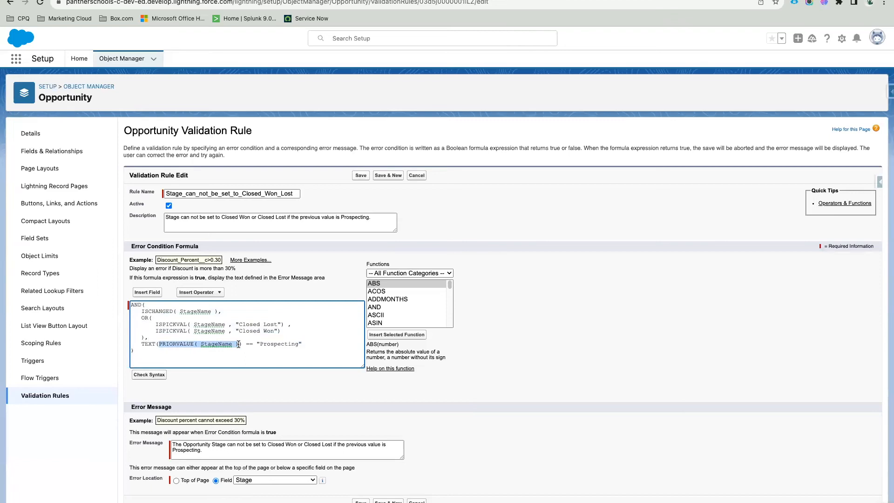
left_click(378, 285)
key("p")
scroll(392, 303, "down", 2)
left_click(392, 303)
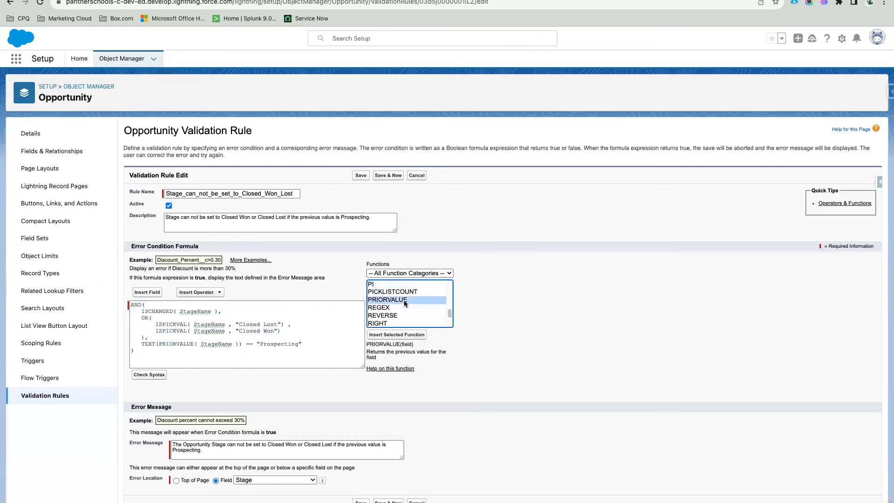
left_click(397, 368)
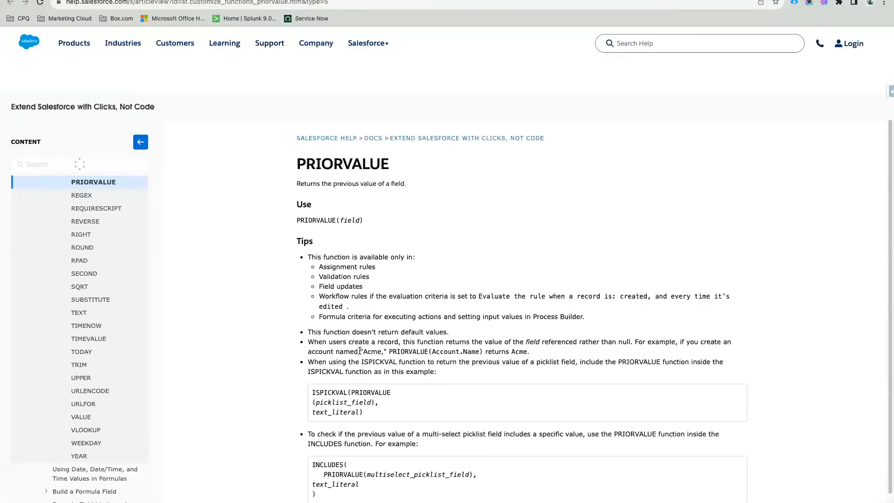
Read the PRIORVALUE help article's tips on picklist and multi-select picklist fields, and return to the validation rule
scroll(412, 380, "down", 1)
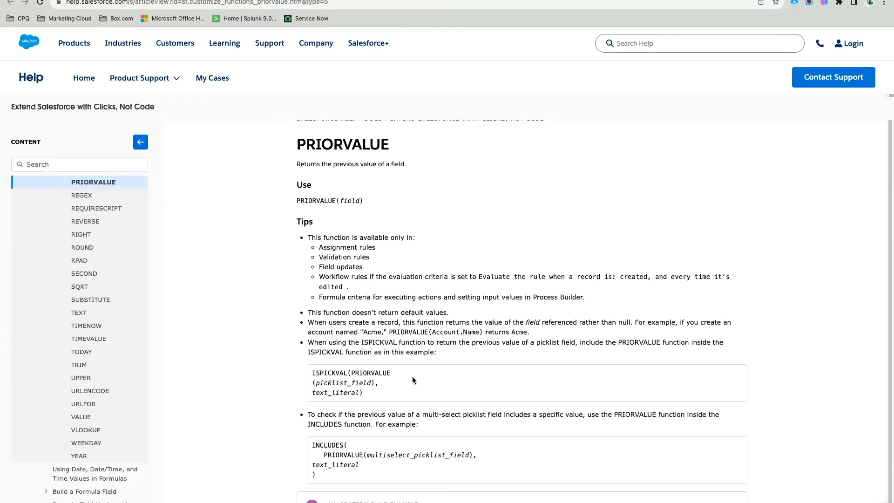
double_click(322, 372)
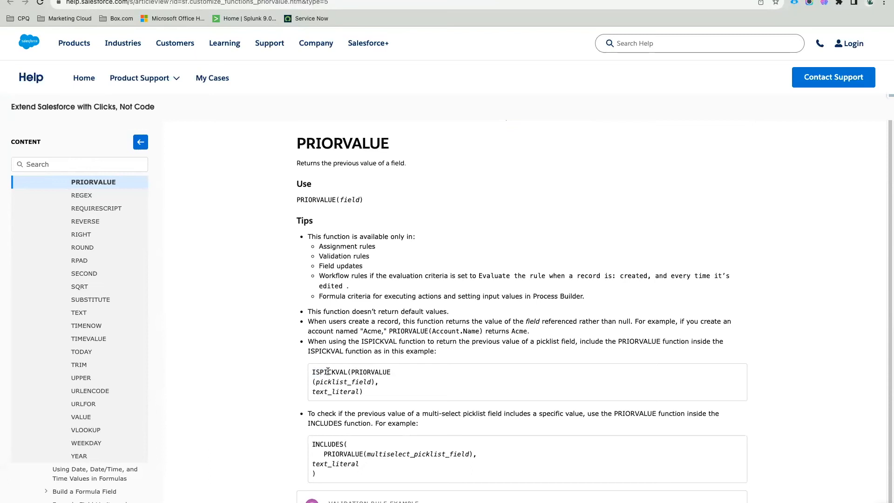
scroll(328, 371, "down", 3)
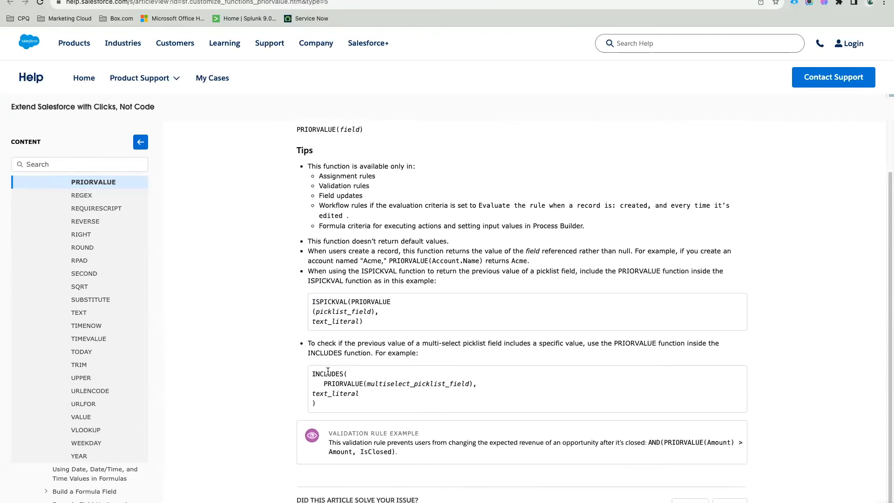
scroll(328, 371, "up", 4)
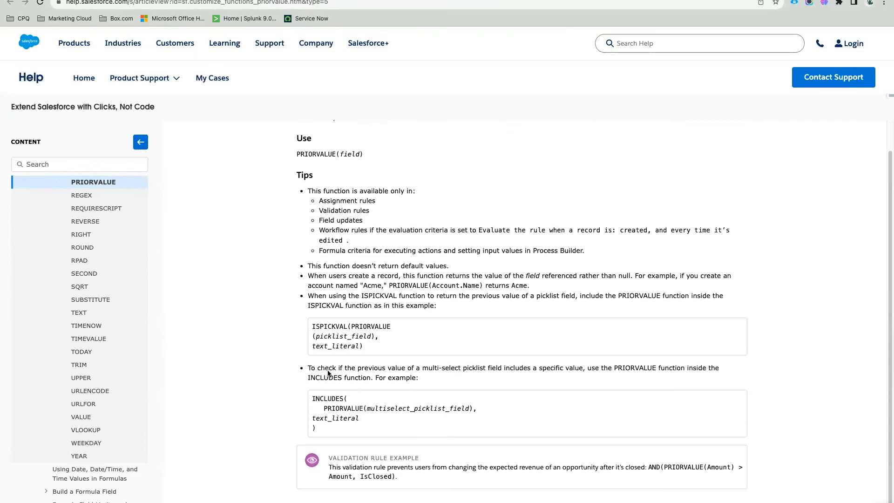
left_click(289, 0)
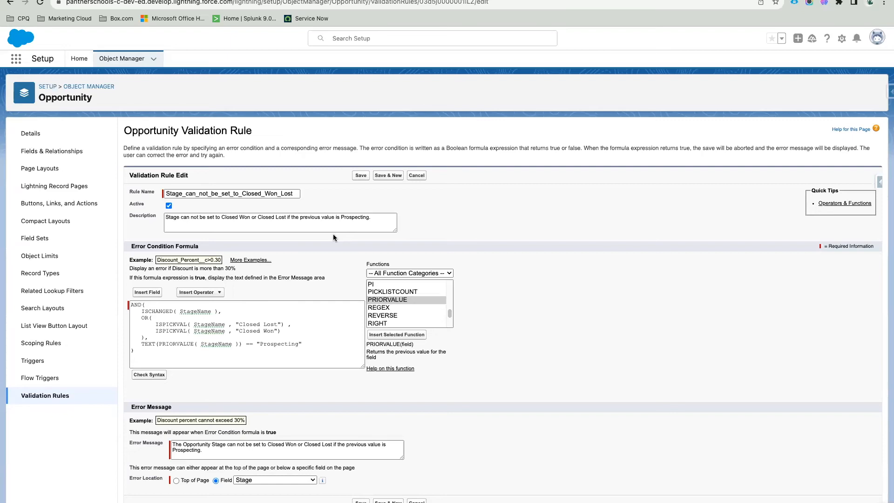
Copy the PRIORVALUE( StageName ) expression from the error condition formula and save the validation rule
left_click_drag(161, 341, 211, 344)
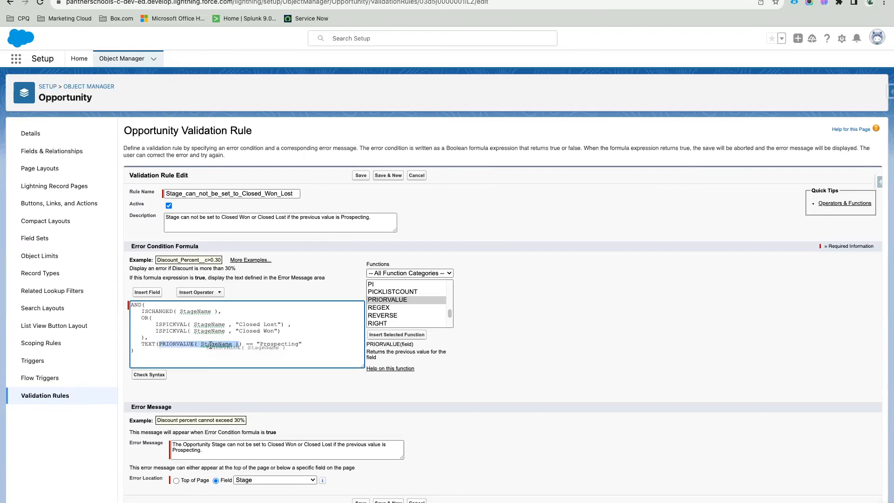
double_click(289, 341)
left_click(180, 353)
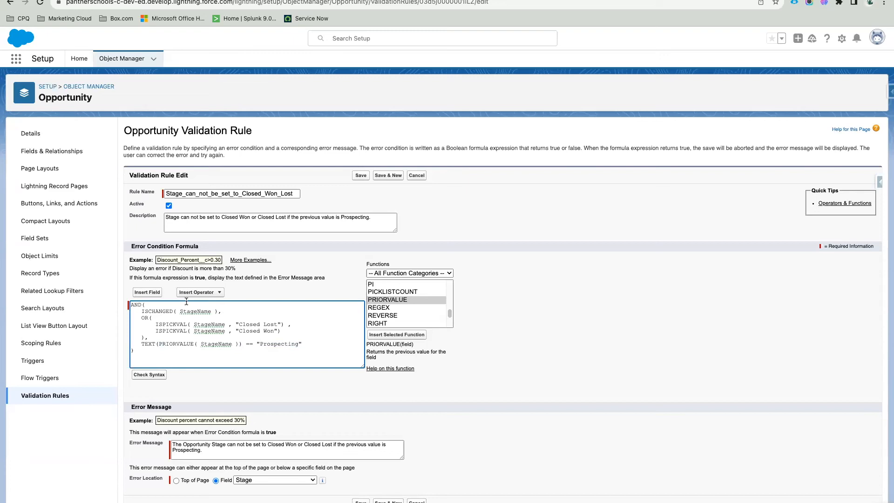
left_click(158, 344)
left_click_drag(158, 343, 238, 344)
key("super+c")
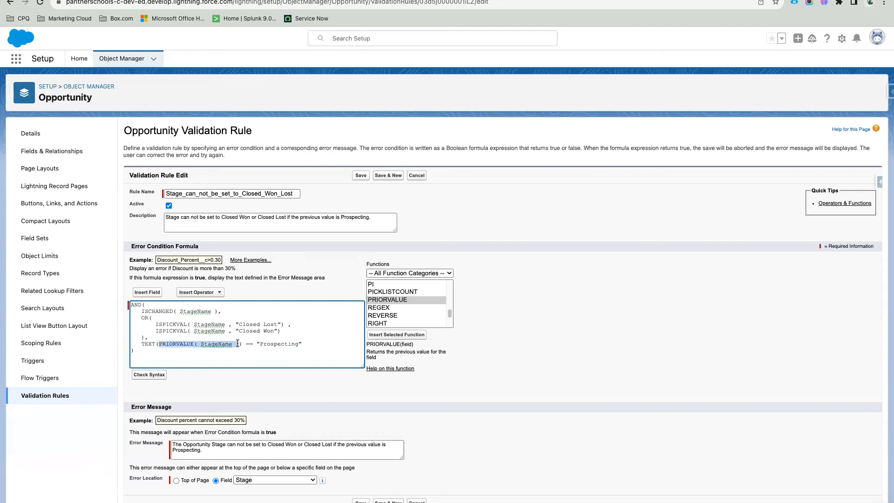
left_click(361, 175)
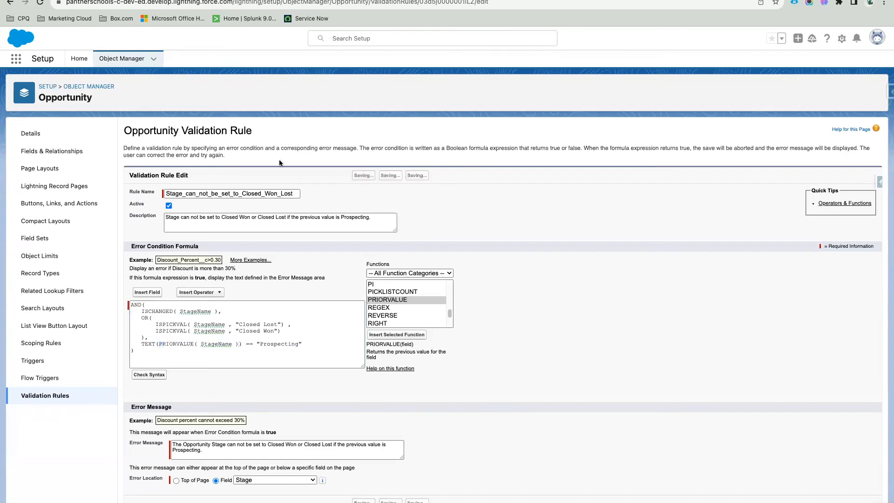
Start a new custom formula field on Opportunity labelled Stage with the Text return type, and proceed to the formula entry
left_click(51, 151)
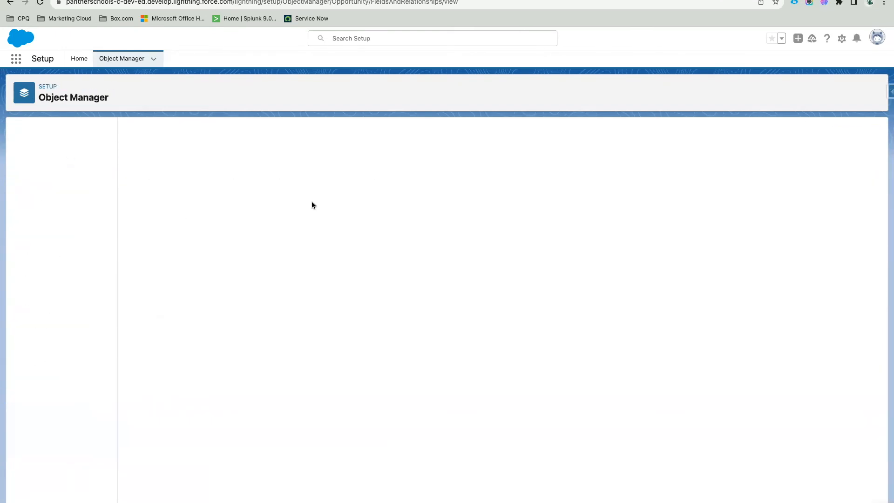
left_click(671, 131)
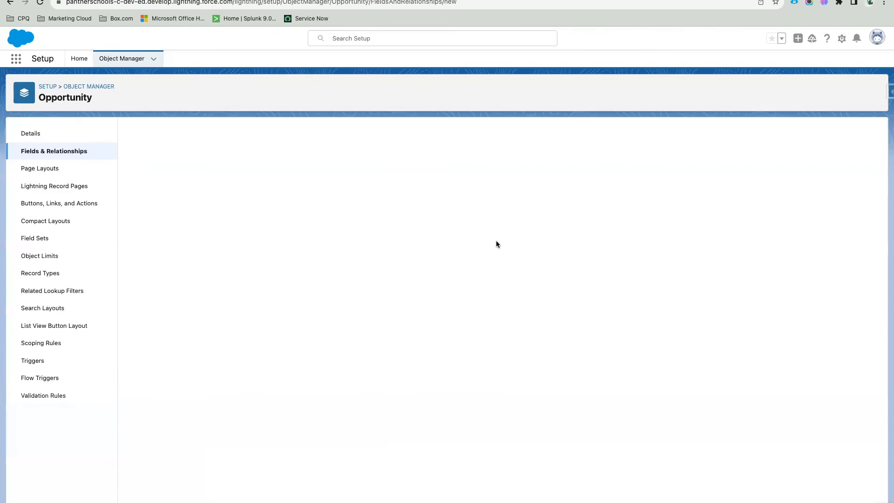
left_click(148, 269)
left_click(842, 178)
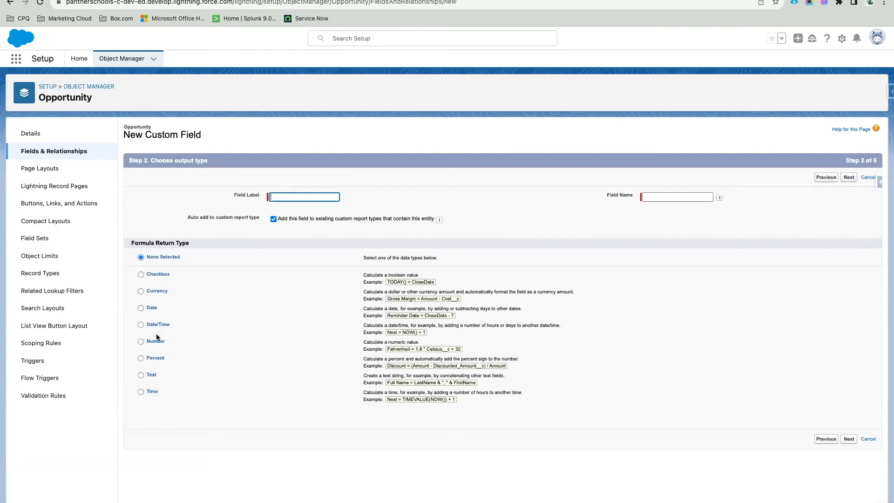
left_click(150, 375)
left_click(298, 199)
type("Stage")
left_click(469, 216)
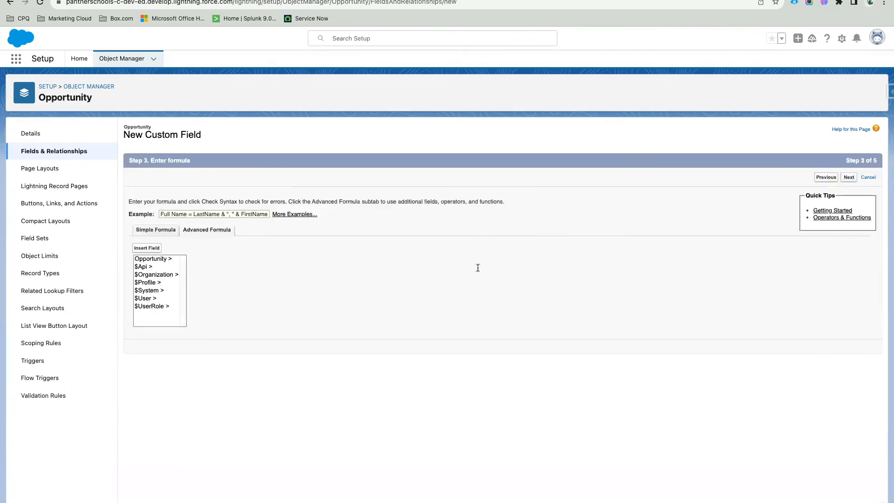
Try PRIORVALUE( StageName ) as the field's advanced formula, check its syntax, and abandon the new field for the Opportunity field list
left_click(207, 230)
left_click(200, 293)
key("super+v")
left_click(145, 249)
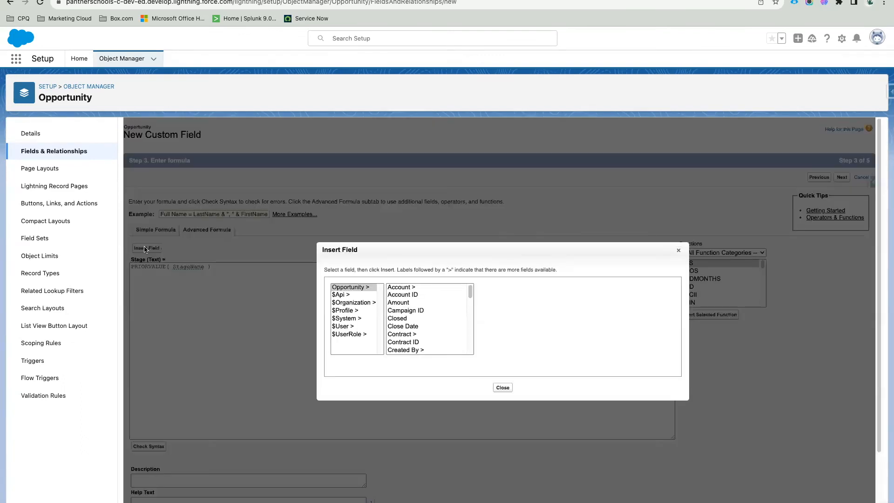
left_click(499, 392)
scroll(185, 365, "down", 2)
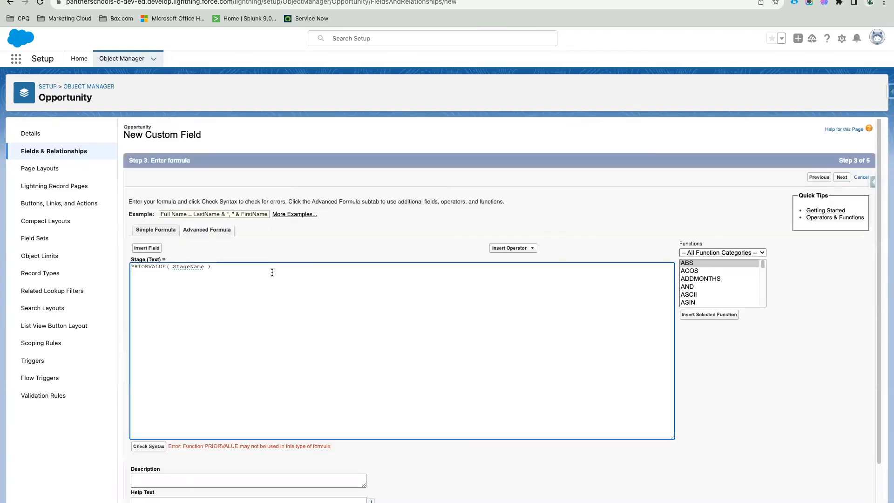
left_click(218, 269)
key("super+a")
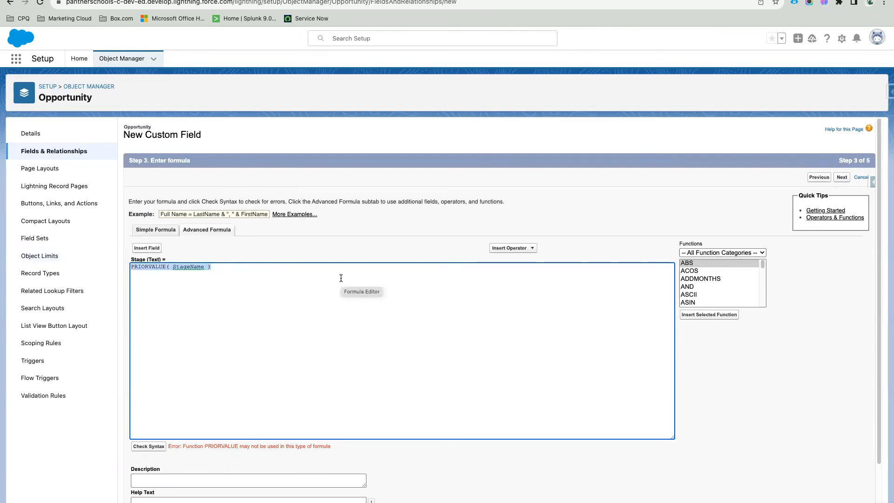
left_click(79, 156)
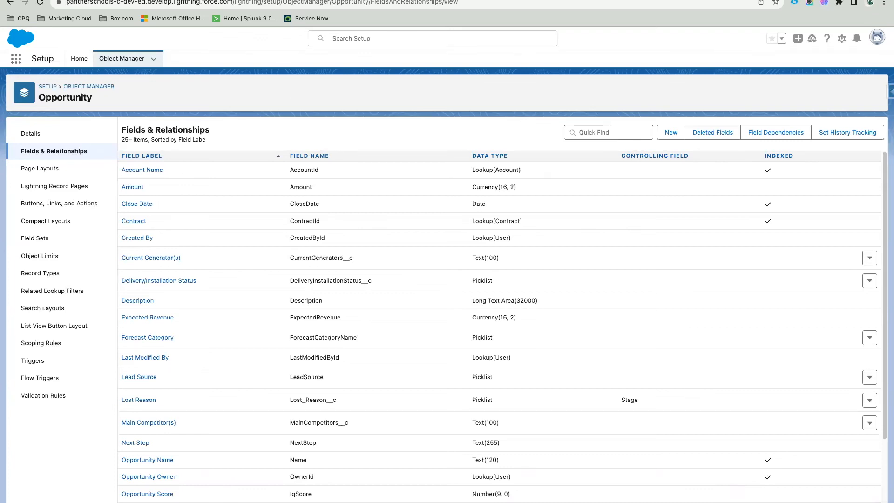
In the Salesforce Admin Quip notes, move the TODAY bullet from below ISBLANK to directly below BLANKVALUE
key("ctrl+Tab")
key("ctrl+Tab")
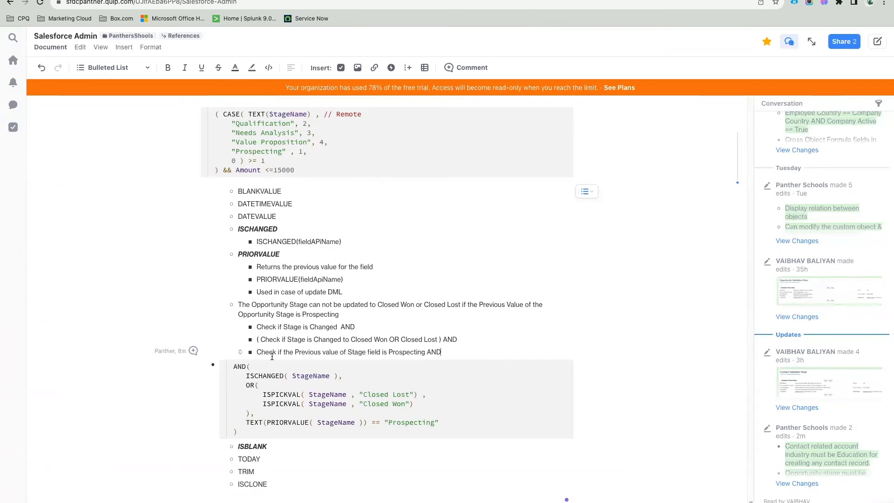
double_click(249, 460)
key("BackSpace")
key("BackSpace")
key("BackSpace")
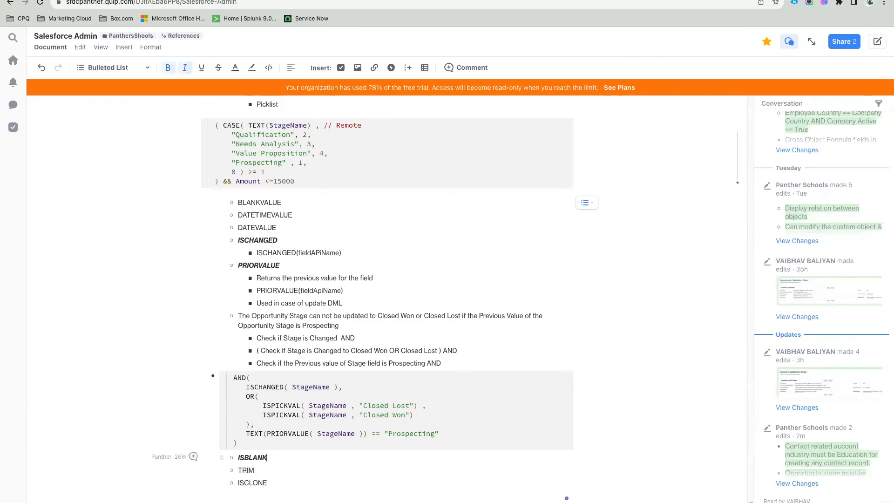
left_click(287, 205)
key("Return")
type("TODAY")
left_click(288, 270)
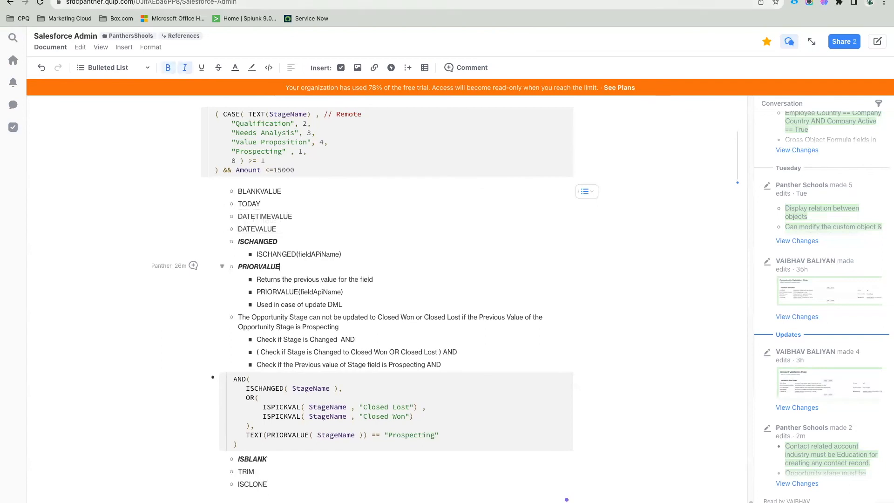
Return to the Opportunity object in Salesforce Setup and start a new validation rule
left_click(371, 1)
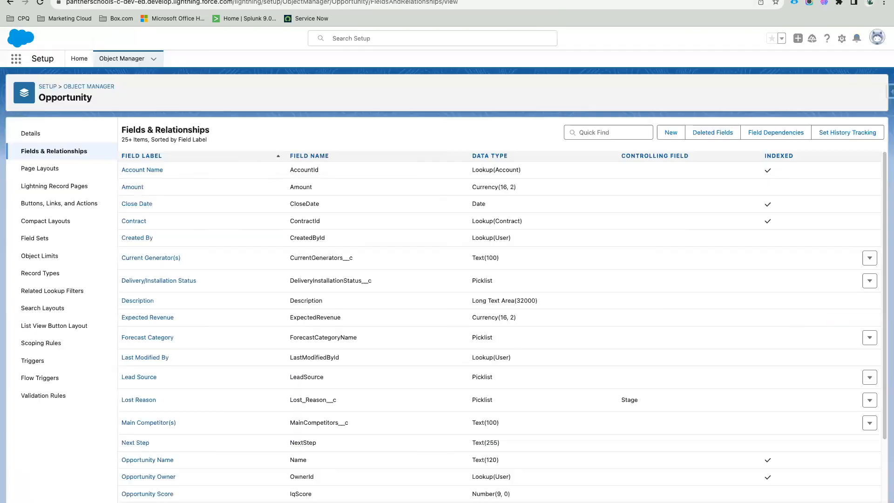
left_click(56, 396)
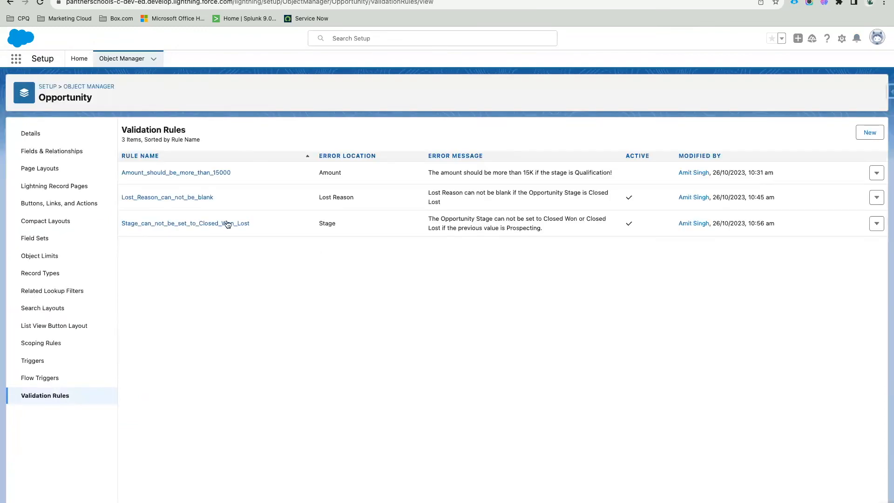
left_click(869, 133)
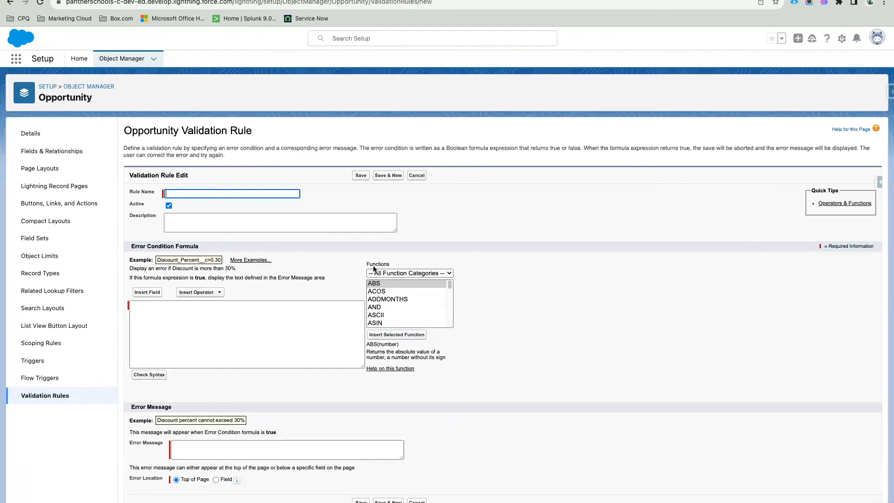
Filter the validation rule's functions to the Date & Time category and look through the whole list
scroll(453, 248, "up", 1)
scroll(454, 247, "up", 5)
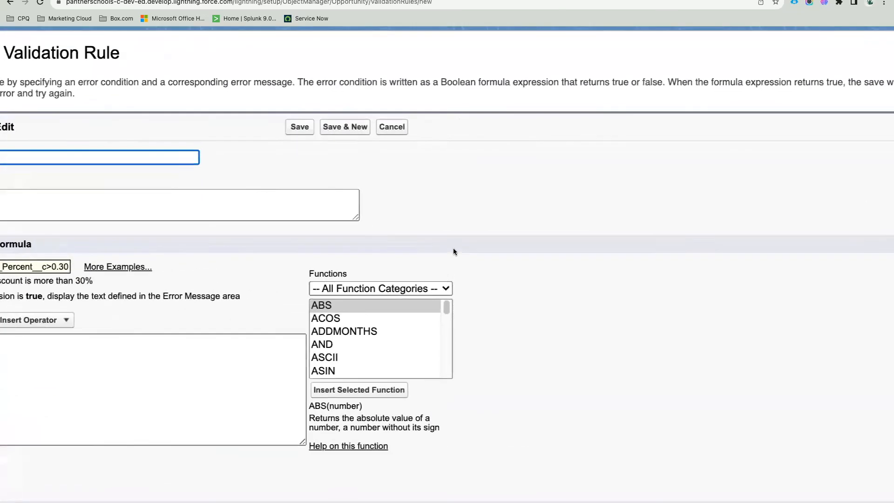
scroll(568, 204, "down", 3)
scroll(569, 205, "right", 3)
left_click(585, 191)
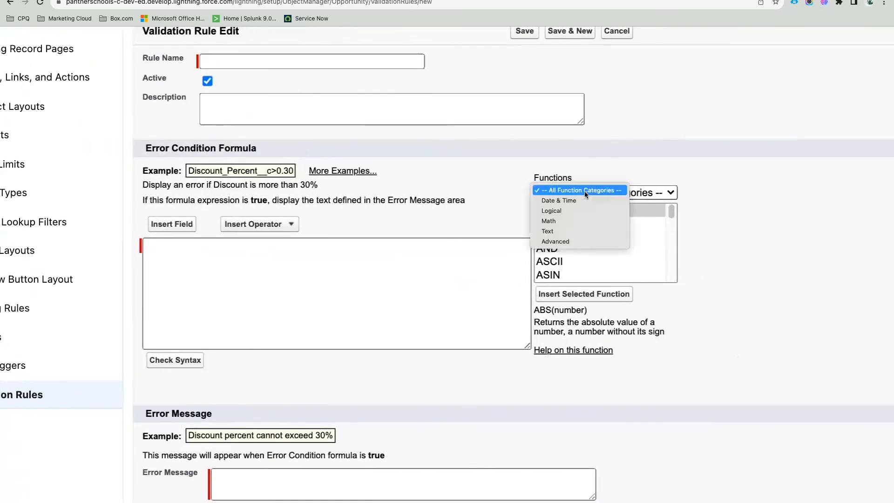
left_click(546, 177)
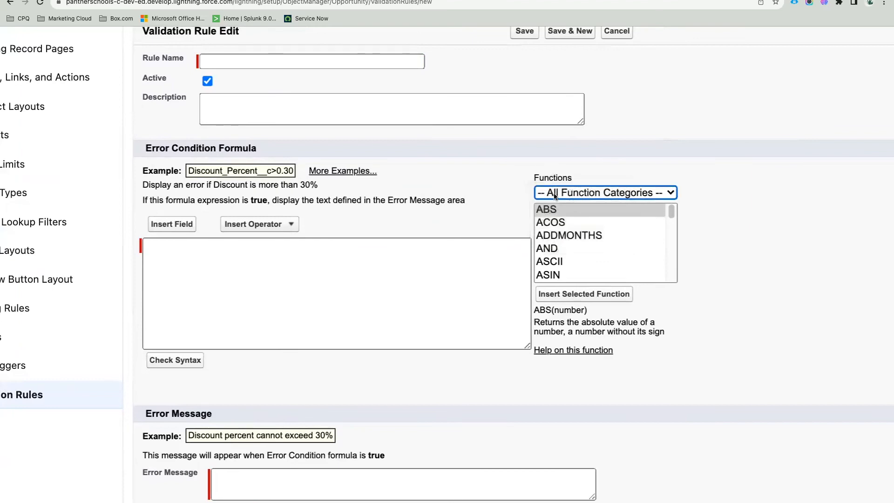
left_click(585, 195)
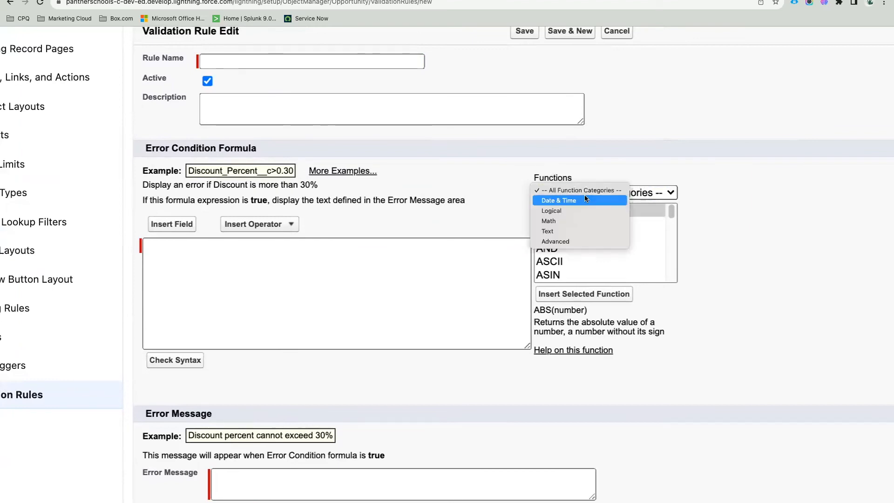
left_click(571, 201)
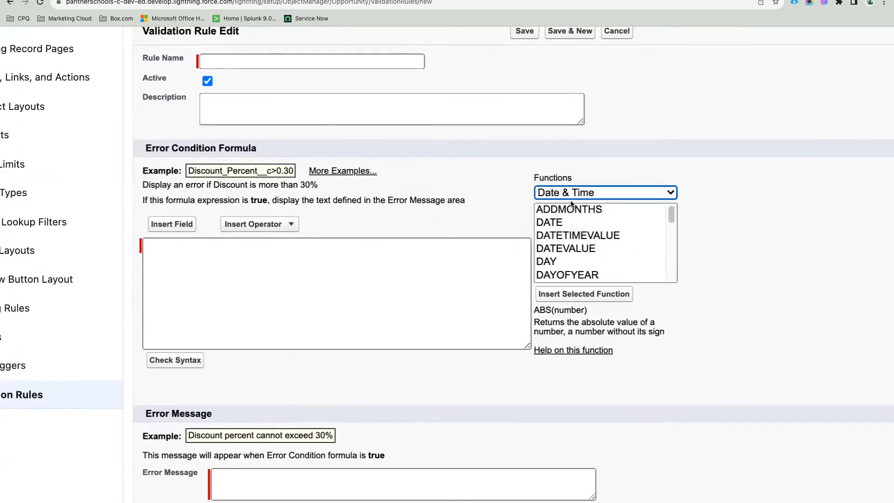
scroll(606, 257, "down", 5)
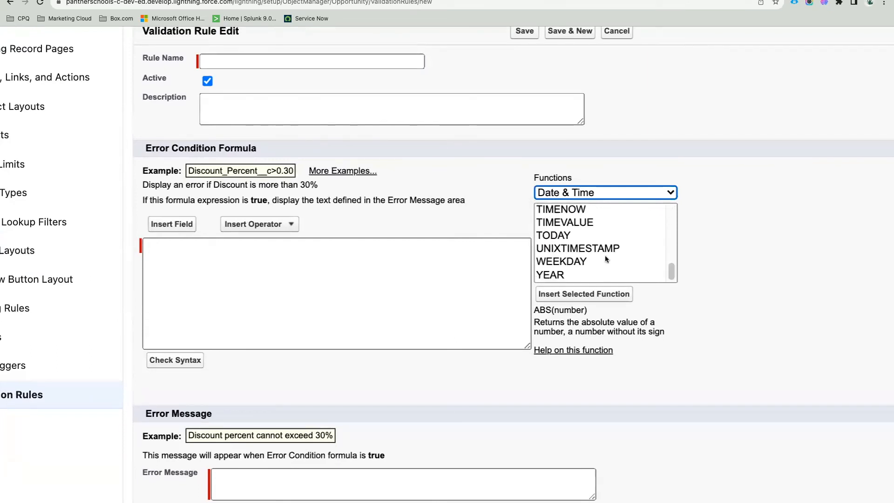
scroll(606, 257, "up", 5)
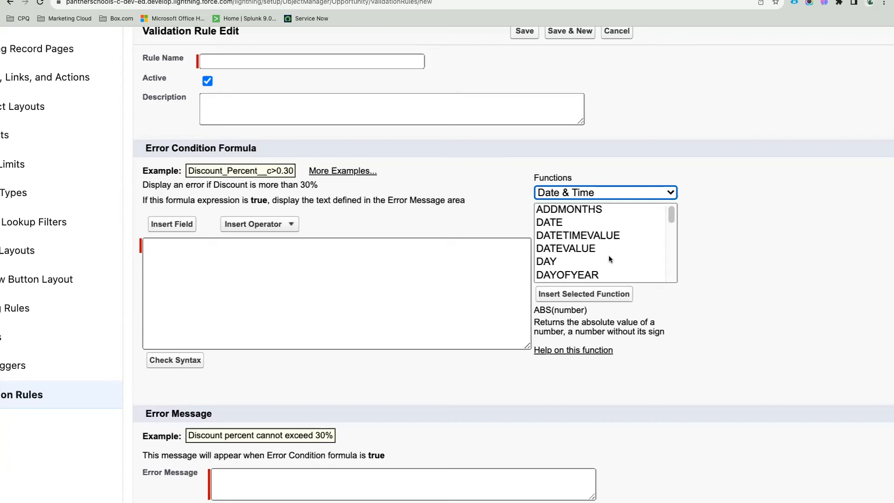
Select the ADDMONTHS function and examine its date and num parameters in the description
left_click(589, 210)
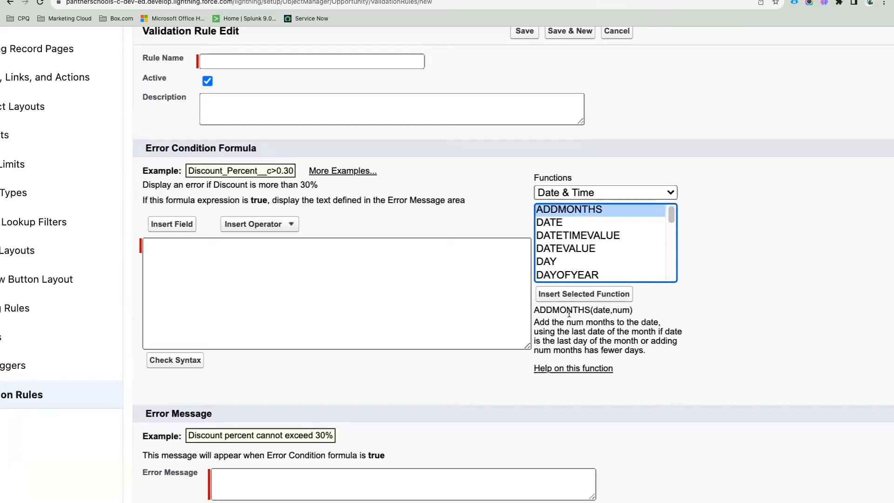
double_click(600, 311)
double_click(619, 310)
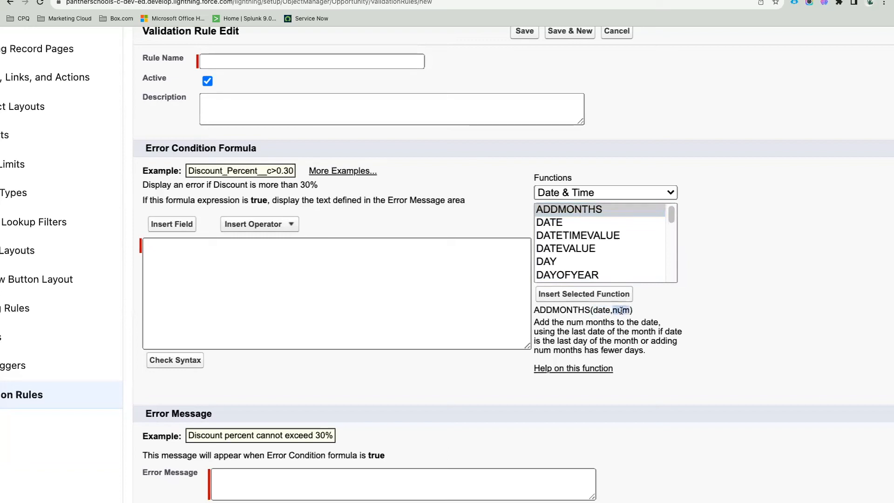
Examine the ADDMONTHS parameters again and read the full description of how the function adds months
double_click(598, 310)
double_click(619, 311)
left_click_drag(646, 353, 536, 324)
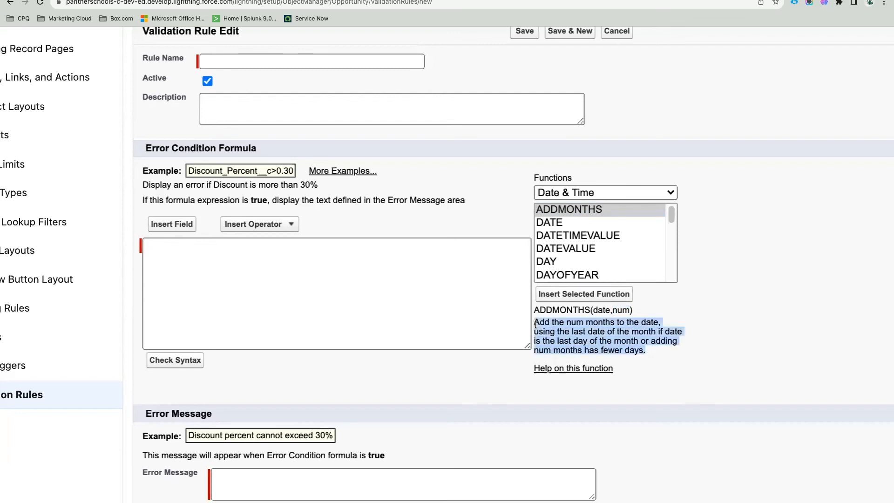
left_click(557, 324)
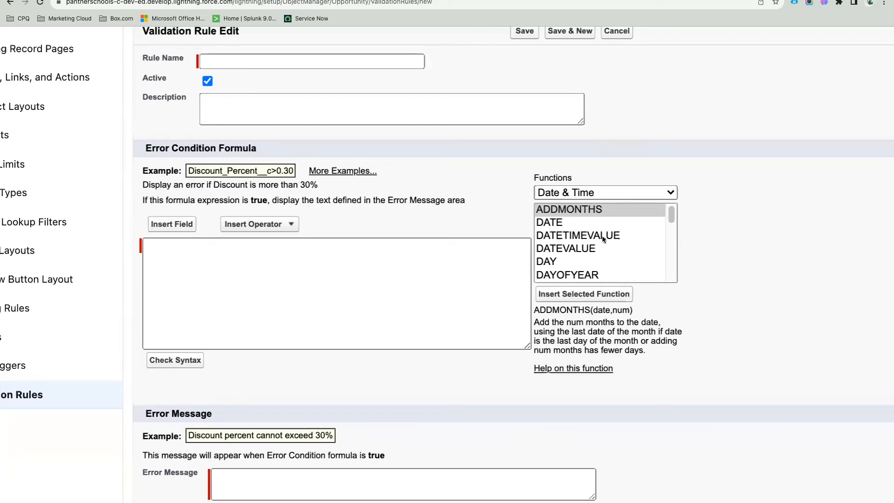
Select the DATETIMEVALUE and DATEVALUE functions in turn and read their descriptions
left_click(580, 236)
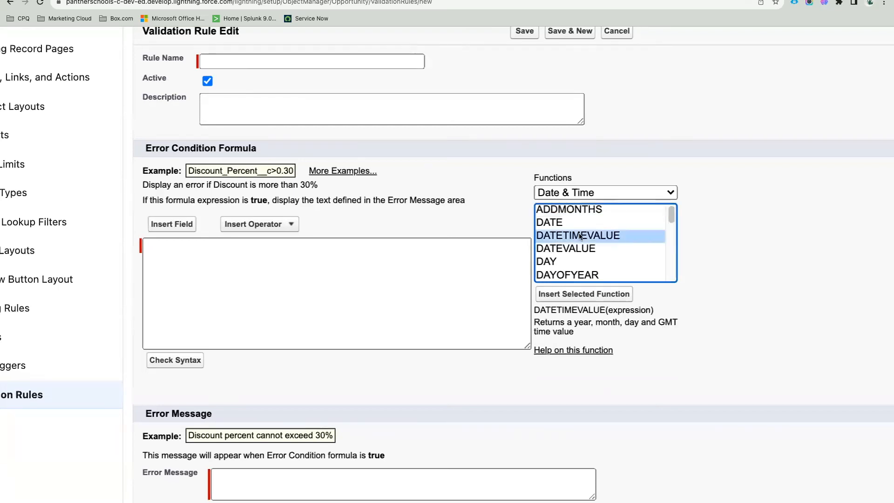
left_click(577, 248)
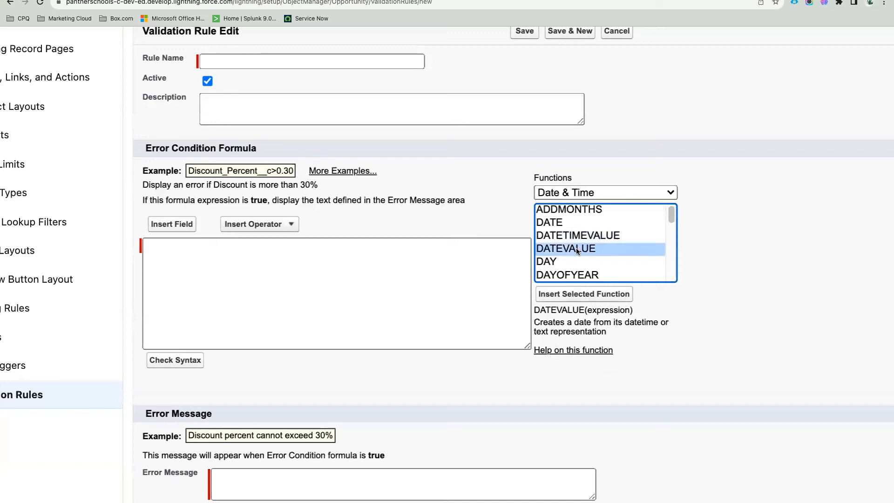
left_click(326, 268)
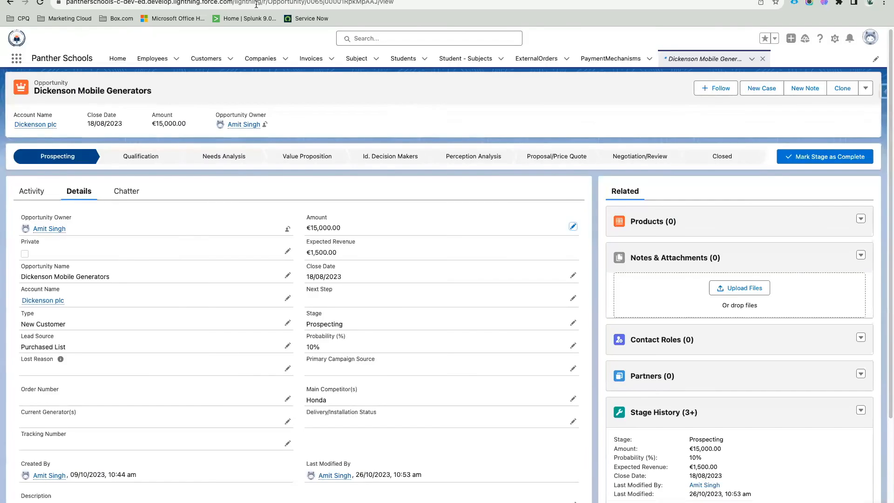
Open the Opportunity object's fields and relationships and search them for "Created"
scroll(390, 305, "down", 3)
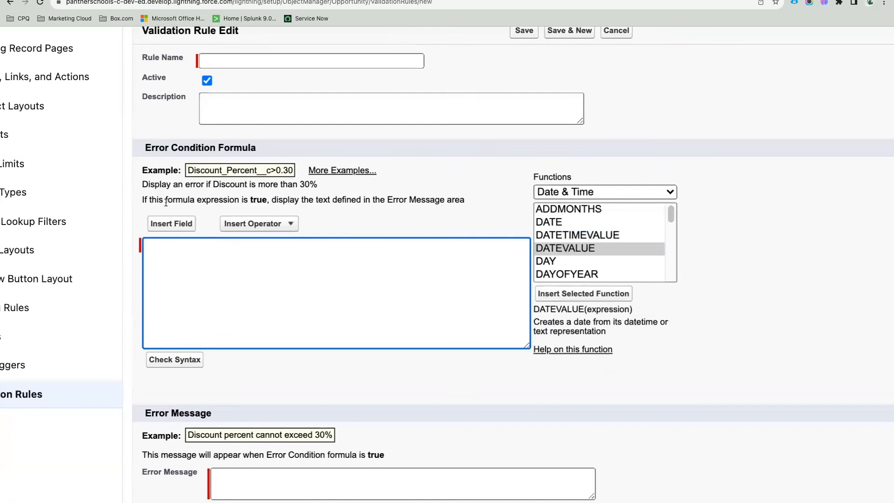
scroll(164, 206, "down", 4)
scroll(57, 153, "down", 3)
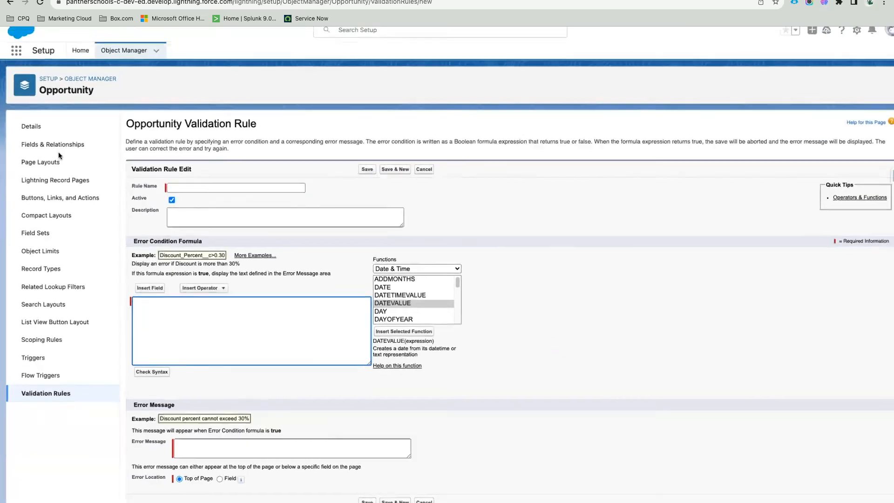
left_click(588, 134)
type("Crea")
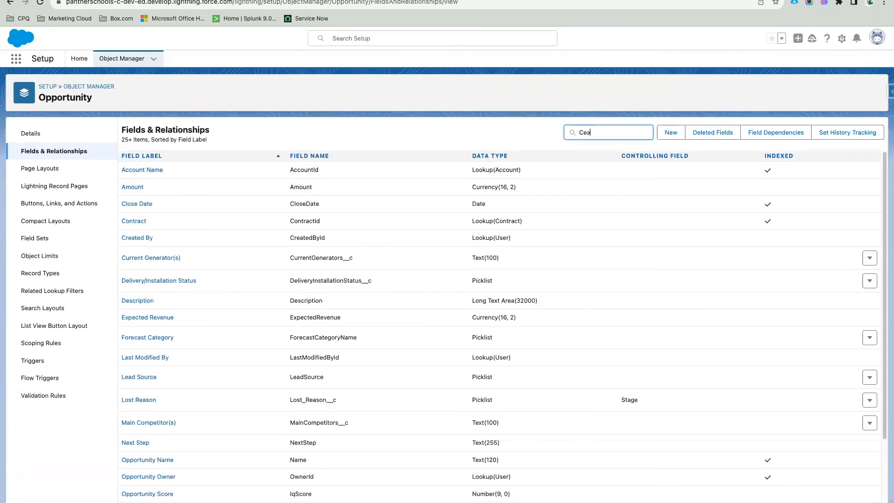
type("ted")
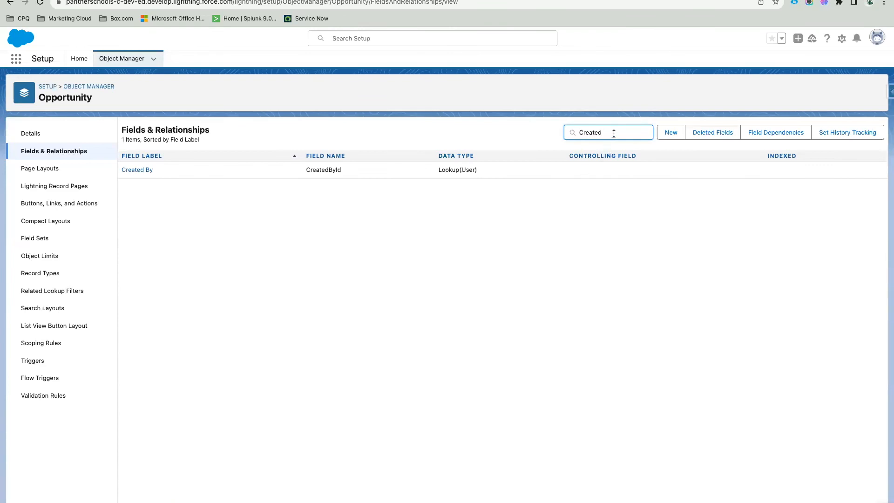
Search the Opportunity fields for "Date", and after clearing the search look through the full field list
left_click_drag(614, 134, 574, 133)
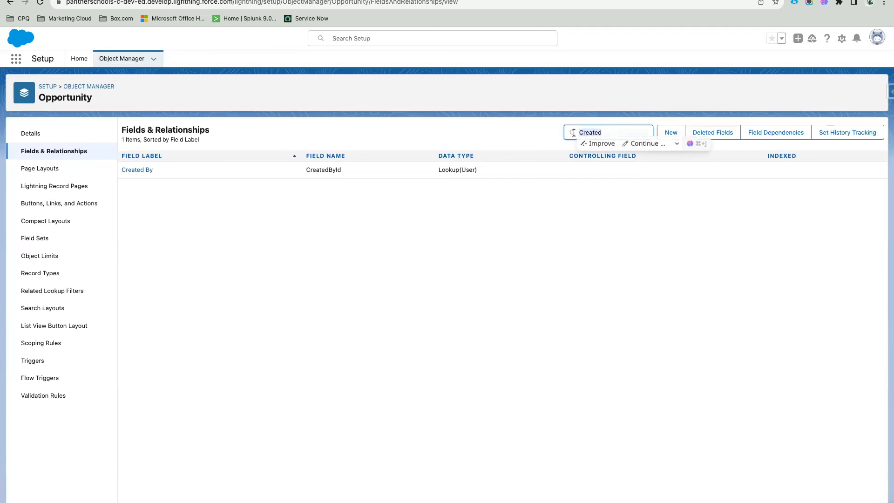
type("Last")
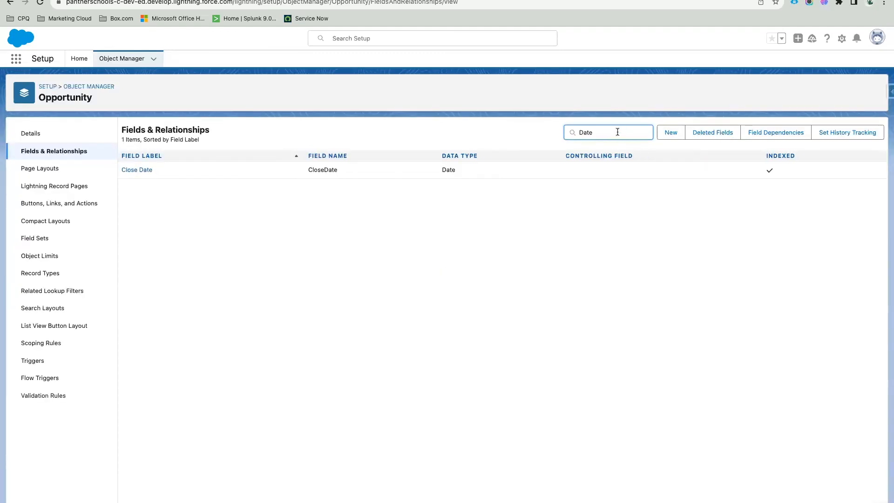
double_click(604, 132)
key("BackSpace")
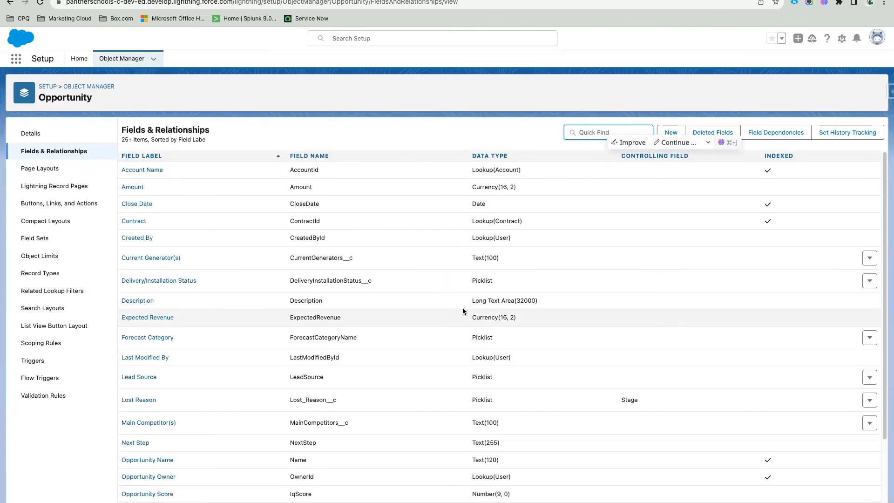
scroll(462, 307, "down", 3)
scroll(463, 308, "up", 3)
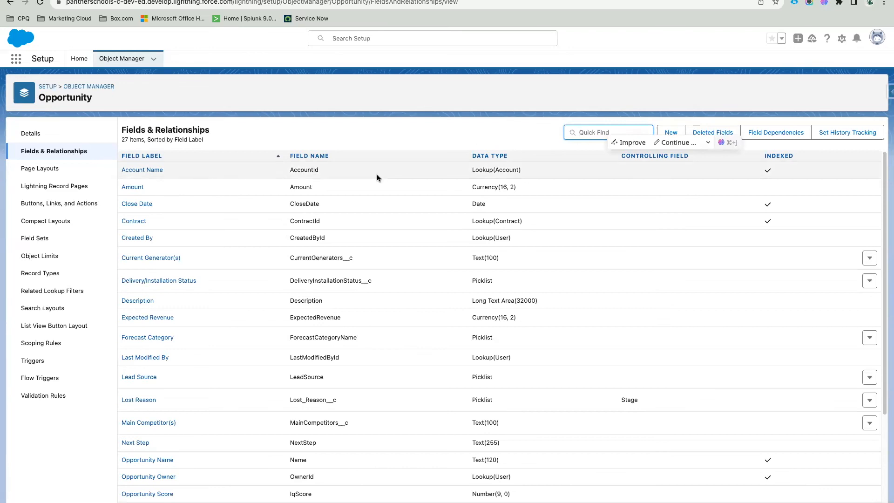
left_click(406, 137)
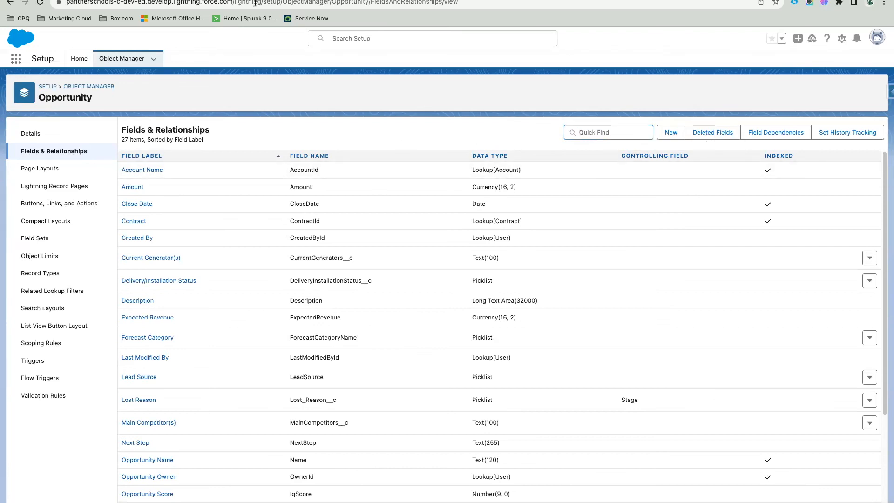
Switch to the Dickenson Mobile Generators opportunity record and examine the date and time in Created By and Last Modified By
key("ctrl+Tab")
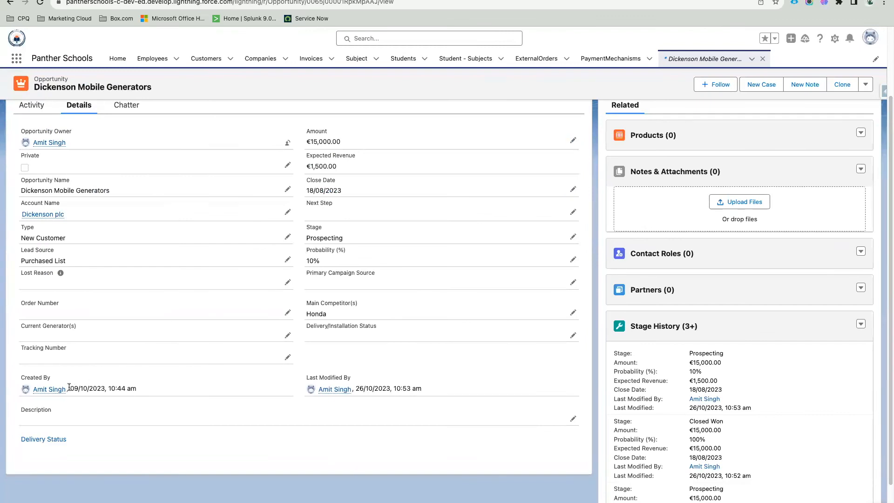
left_click_drag(69, 388, 141, 388)
left_click_drag(422, 388, 355, 388)
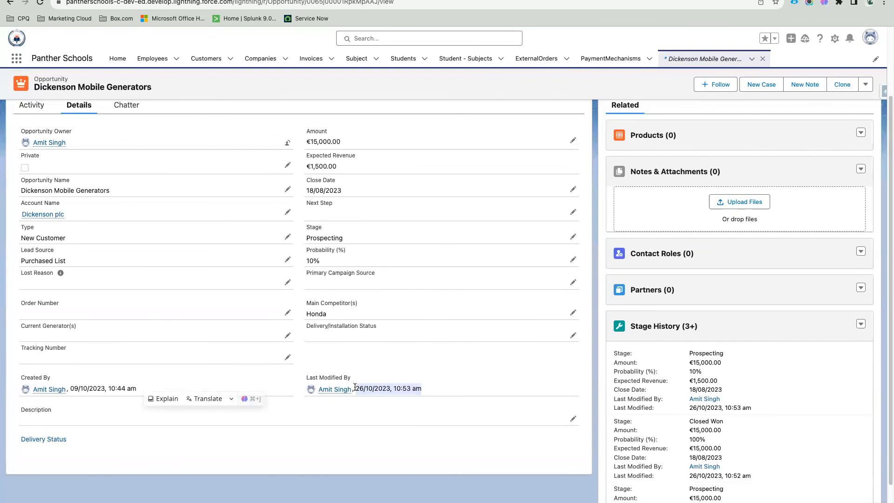
left_click(349, 447)
mouse_move(423, 388)
left_mouse_down()
mouse_move(392, 388)
mouse_move(422, 389)
left_mouse_up()
left_click(422, 389)
scroll(421, 387, "up", 1)
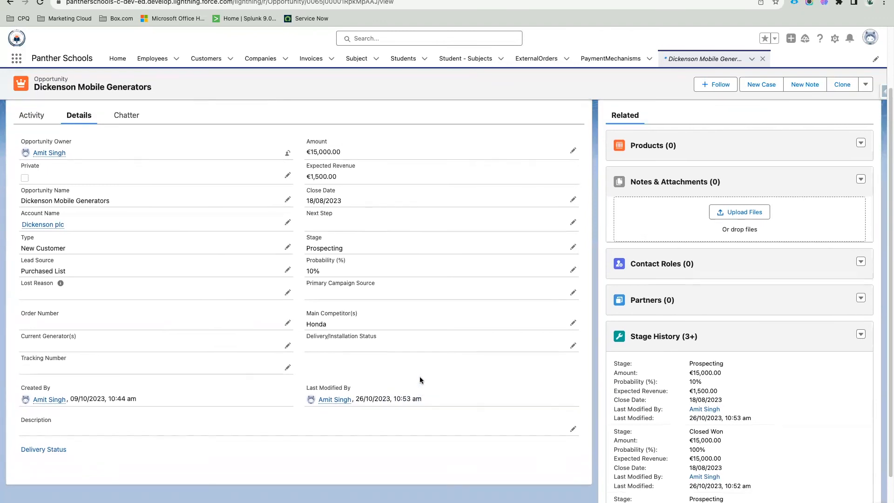
Examine the Close Date value on the opportunity record as an example of a date-only field
left_click_drag(344, 213, 305, 213)
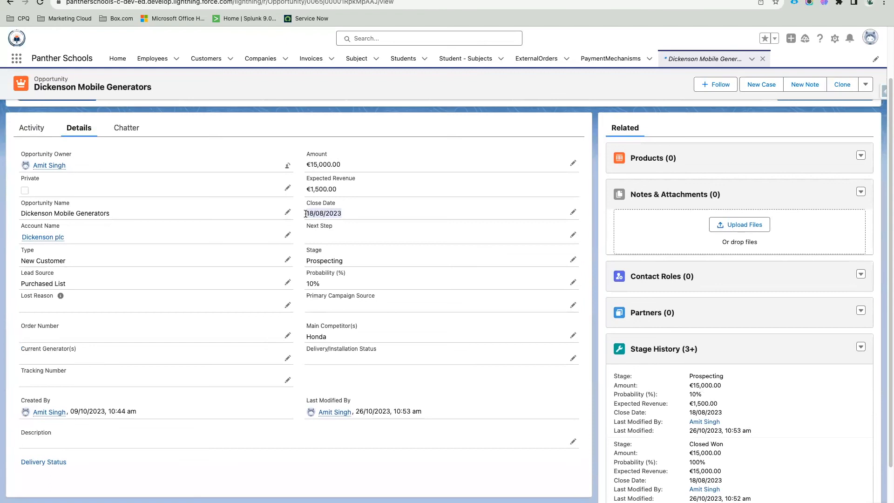
left_click(305, 214)
left_click_drag(306, 214, 347, 213)
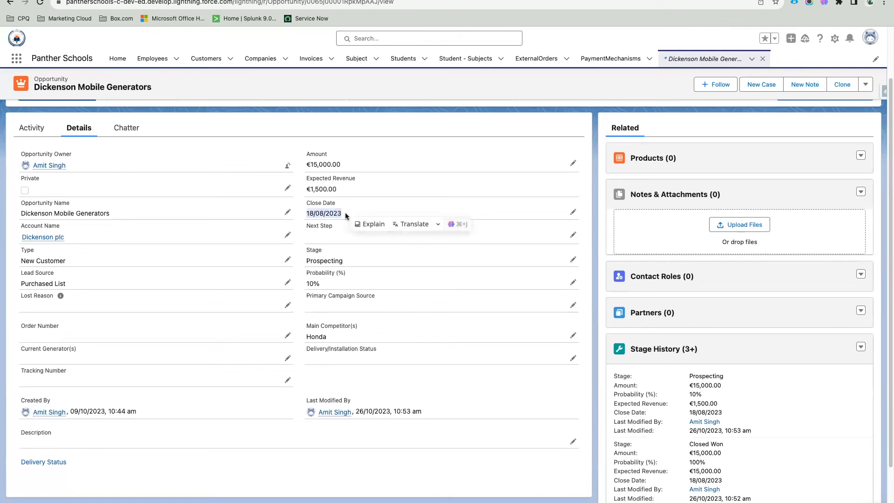
left_click(345, 214)
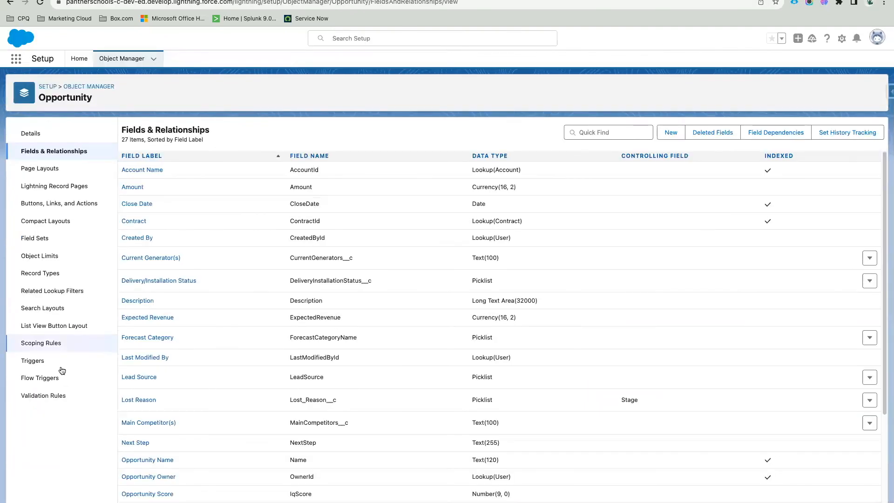
Start a new Opportunity validation rule in Setup and filter its functions to the Date & Time category
left_click(42, 395)
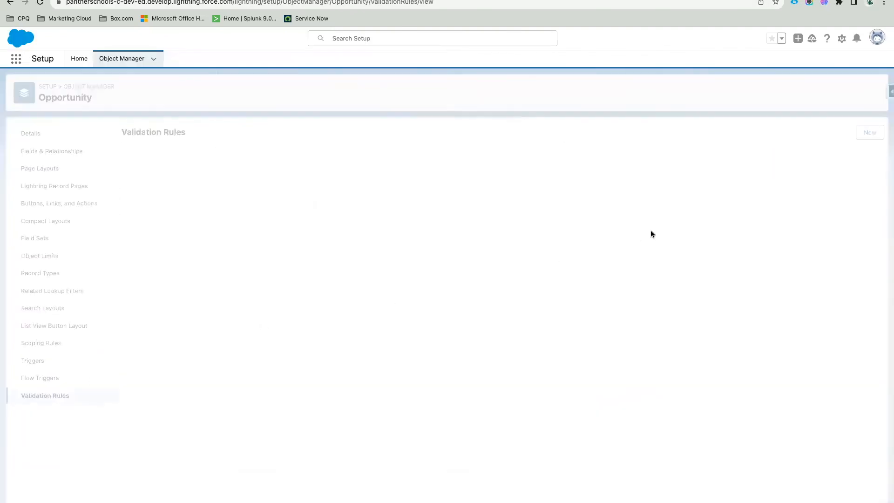
left_click(864, 131)
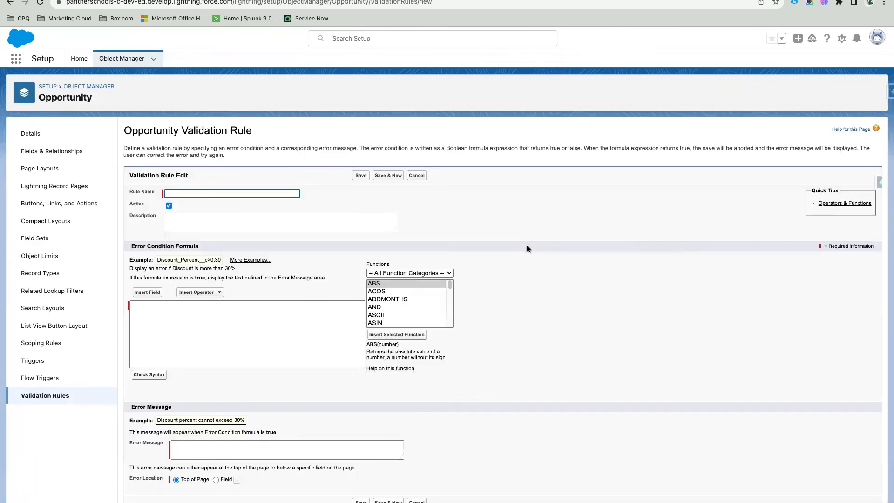
left_click(409, 273)
left_click(401, 283)
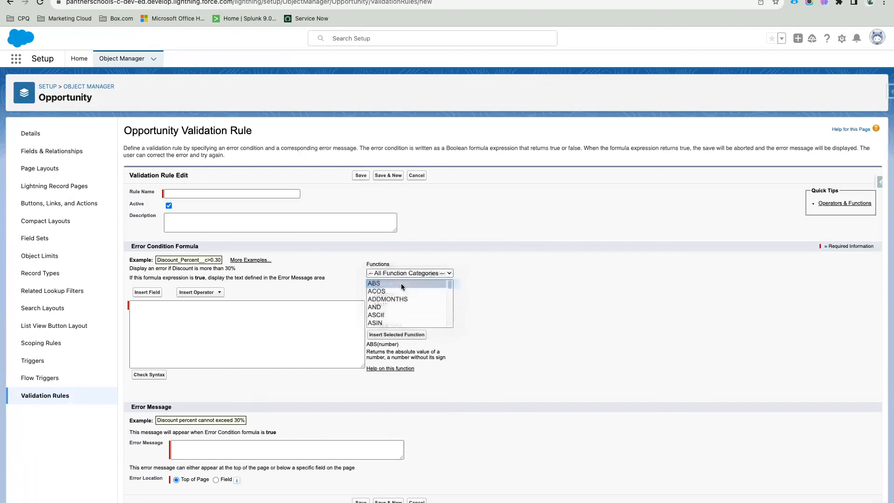
left_click(498, 286)
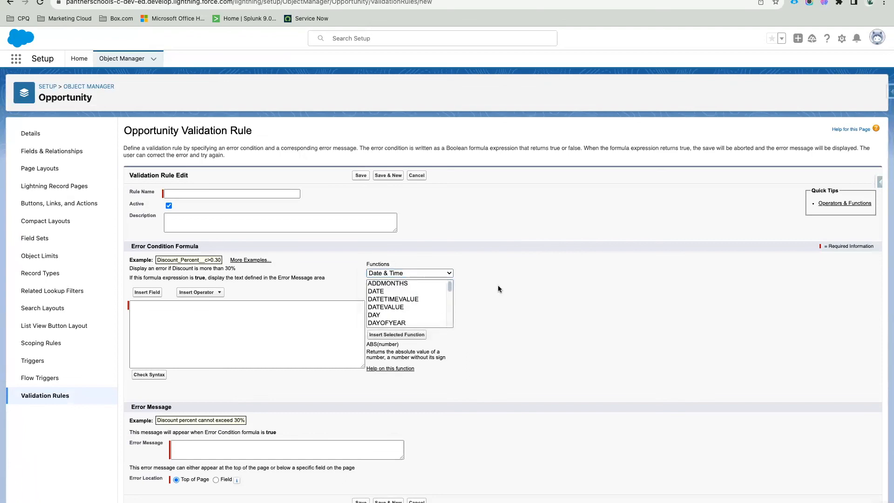
scroll(499, 286, "up", 4)
scroll(498, 286, "down", 5)
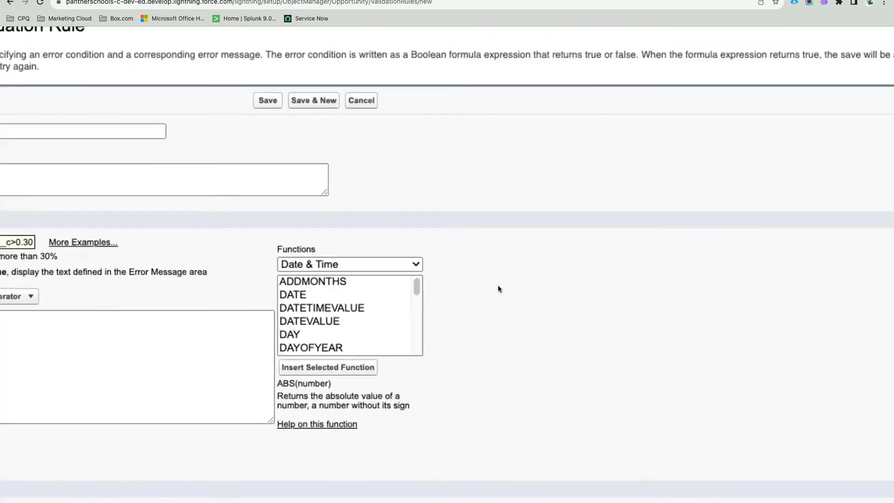
scroll(499, 286, "up", 5)
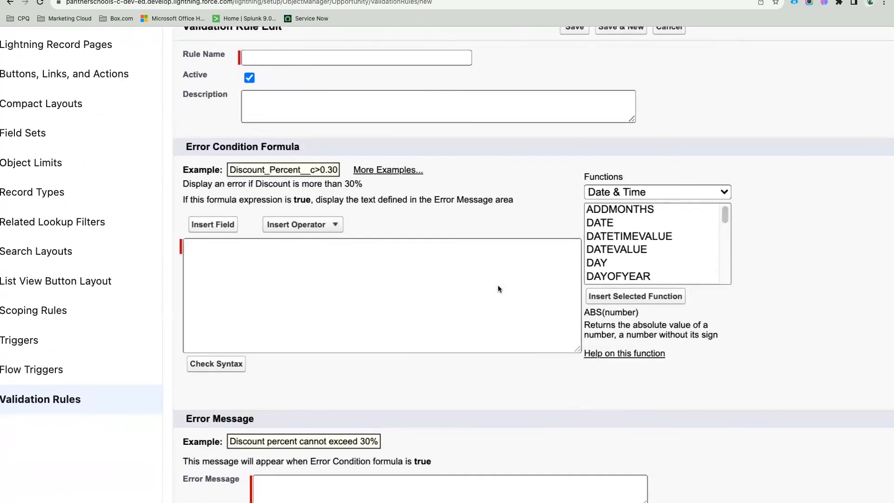
Compare the descriptions of DATETIMEVALUE and DATEVALUE in the new rule's function list
left_click(627, 237)
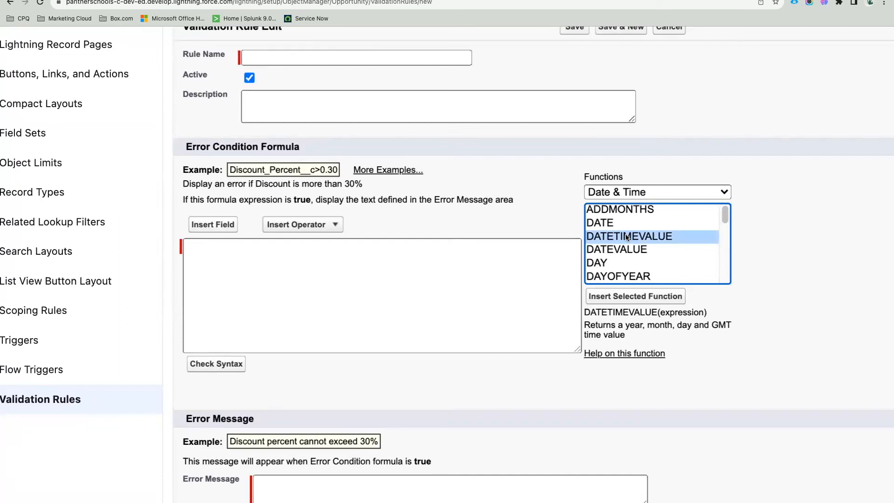
left_click(629, 251)
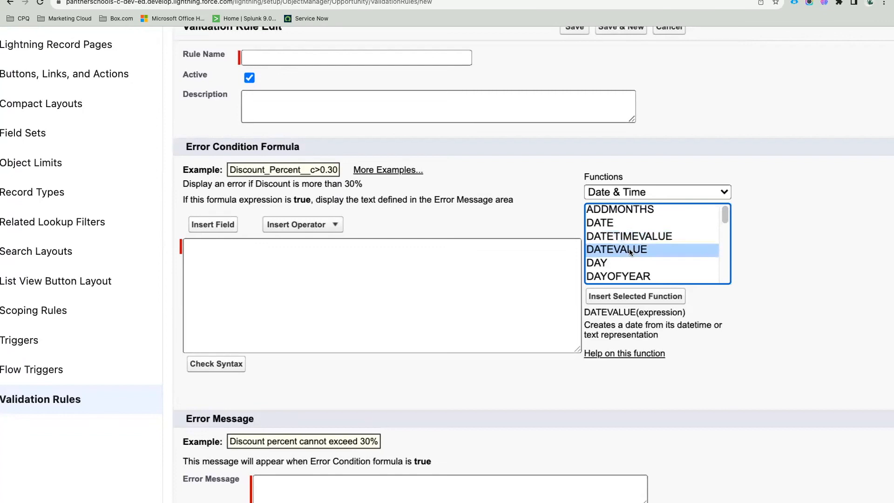
scroll(630, 249, "up", 3)
scroll(630, 249, "left", 2)
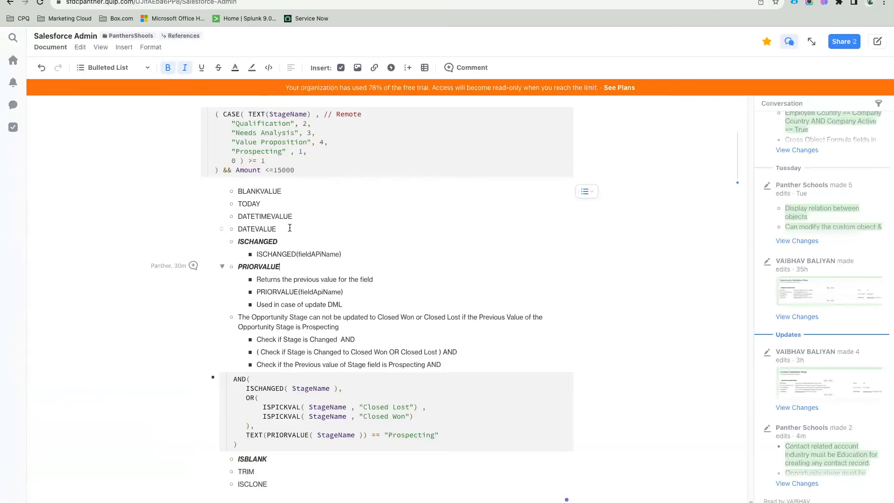
In the Salesforce Admin Quip notes, add sub-bullets "Field with data type Date" and "Field with data type Date Time" under DATETIMEVALUE
left_click(311, 219)
key("Return")
key("Tab")
type("Date")
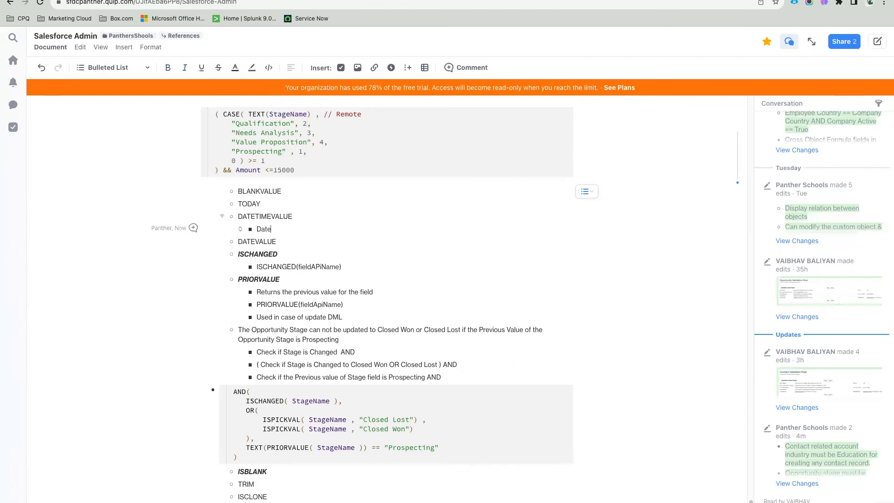
key("BackSpace")
key("BackSpace")
key("BackSpace")
key("BackSpace")
type("Field with data type Date")
triple_click(259, 228)
type("Field with data type Date")
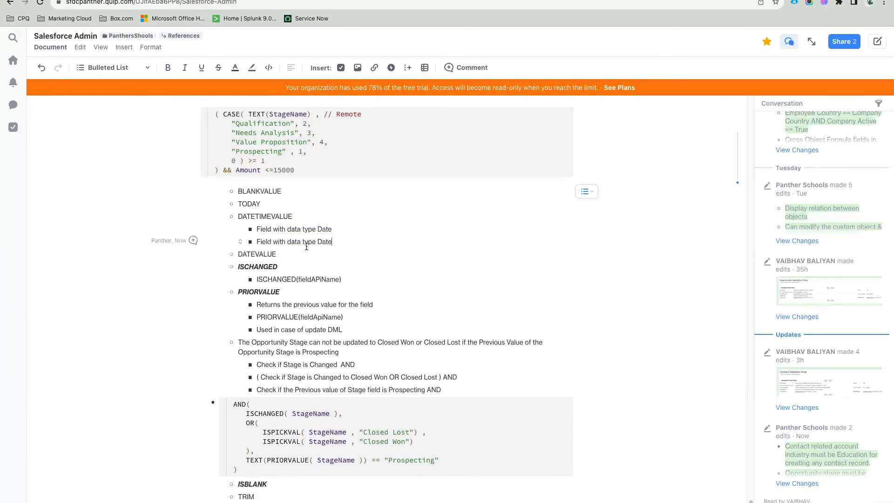
type("Time")
Copy the two data type sub-bullets from DATETIMEVALUE and paste them as sub-bullets under DATEVALUE
left_click_drag(258, 229, 272, 248)
key("super+c")
left_click(283, 255)
key("Return")
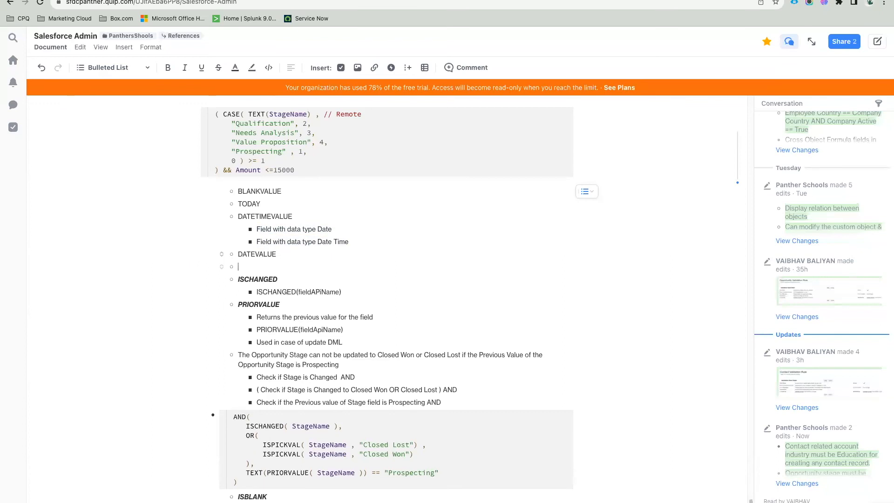
key("Tab")
key("super+v")
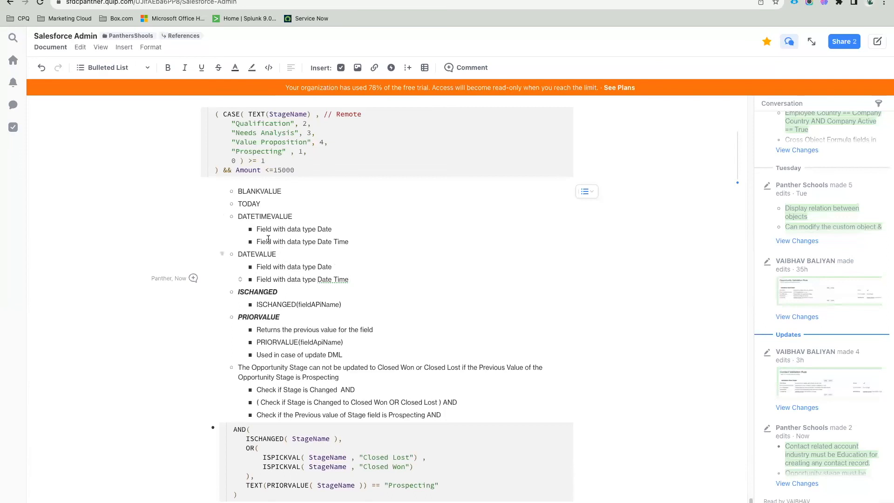
double_click(252, 216)
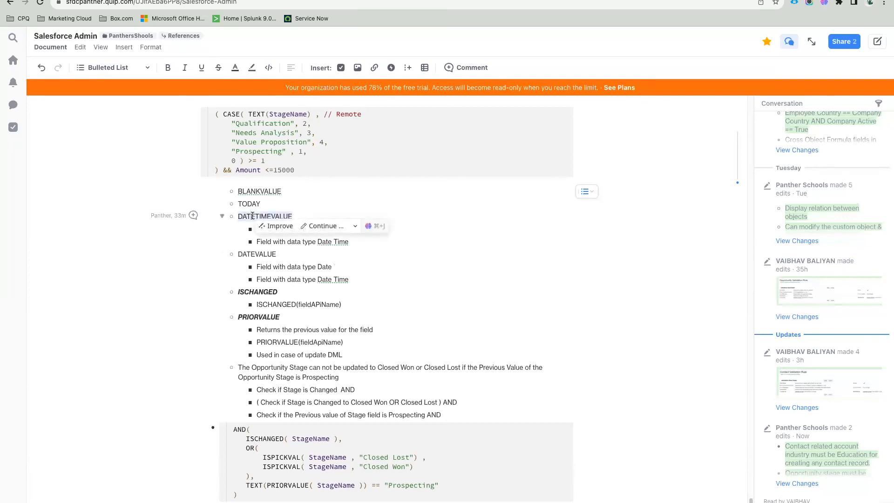
left_click(252, 216)
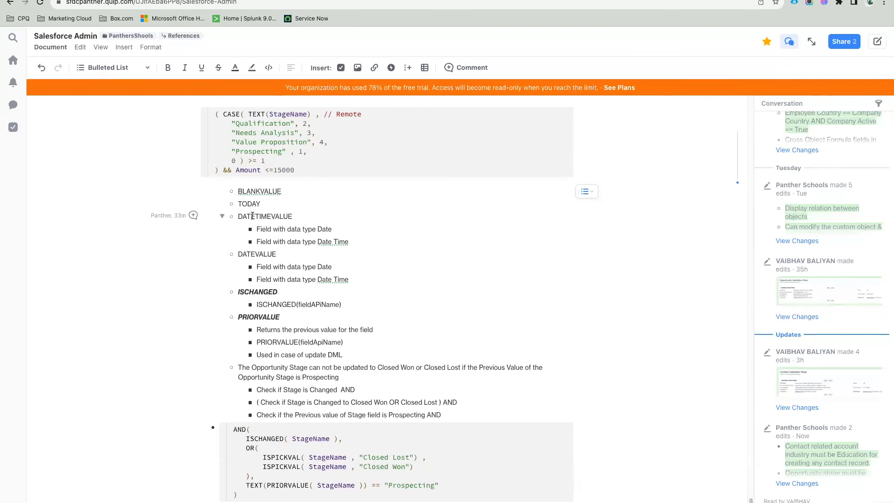
Check the DATEVALUE entry in the Quip notes against the function's description in the Salesforce validation rule editor
double_click(254, 254)
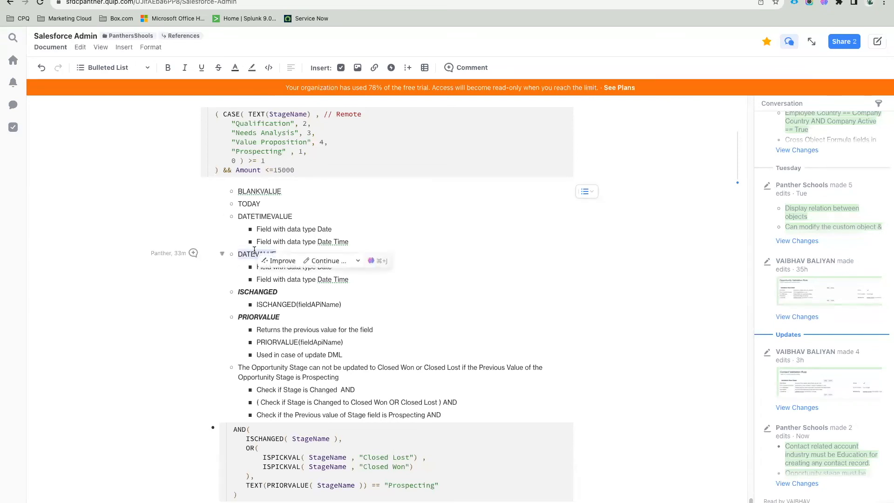
left_click(278, 228)
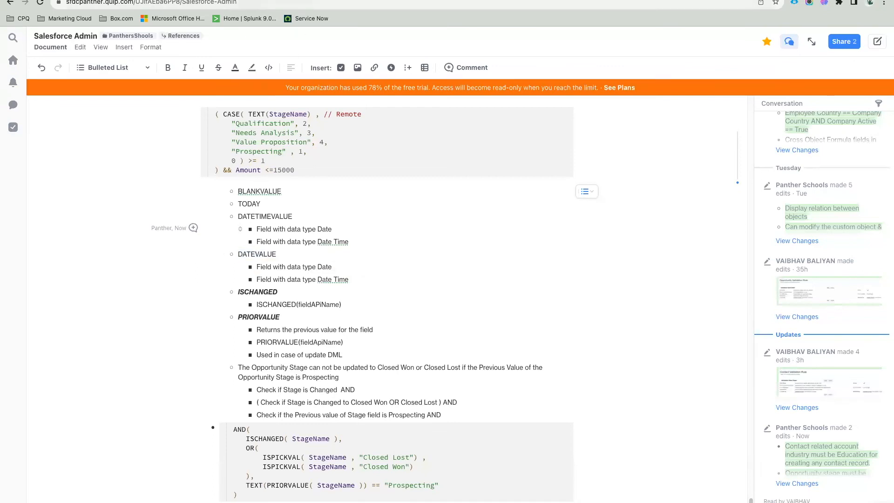
left_click(358, 0)
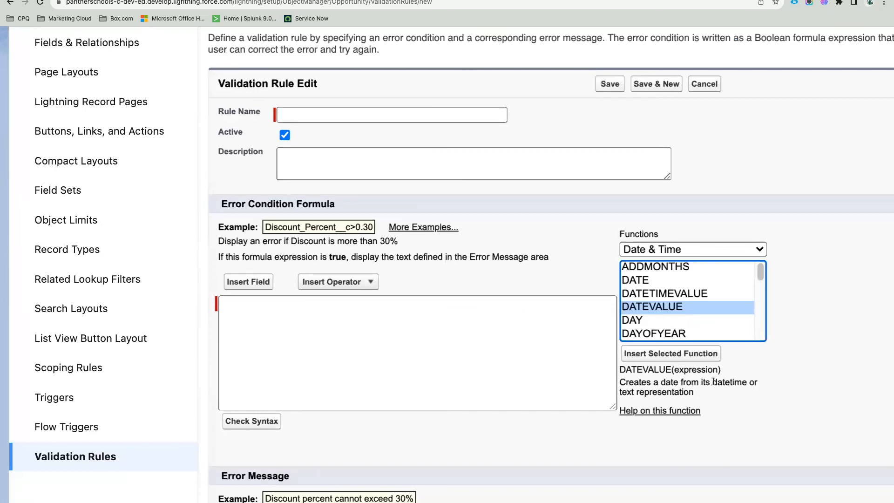
left_click_drag(698, 394, 618, 387)
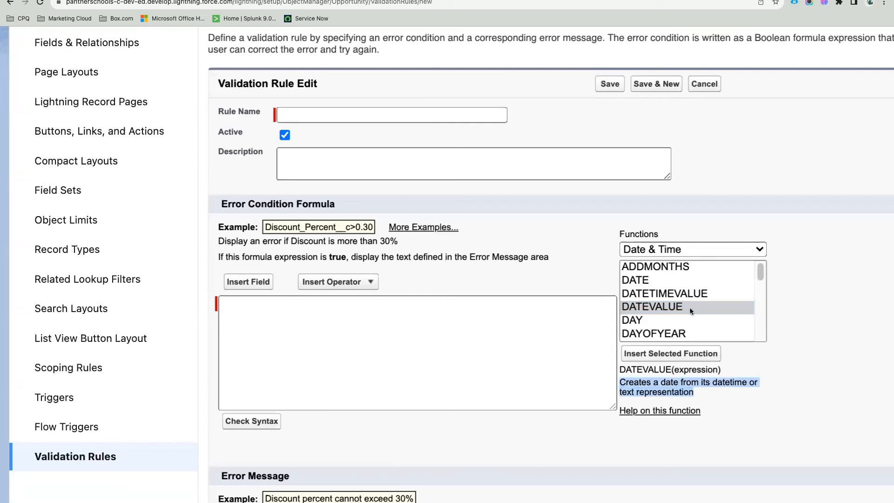
Read the descriptions of the DAY, DAYOFYEAR and HOUR functions in the Date & Time function list
scroll(683, 309, "down", 1)
left_click(660, 313)
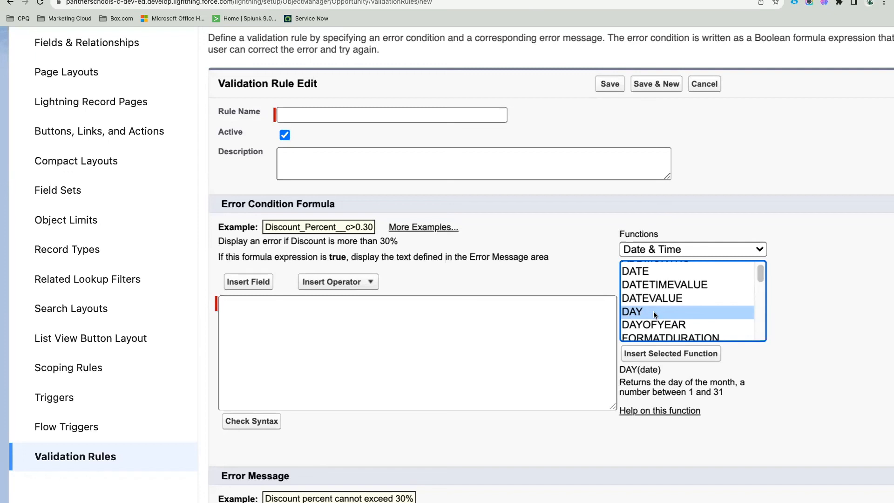
scroll(653, 311, "down", 1)
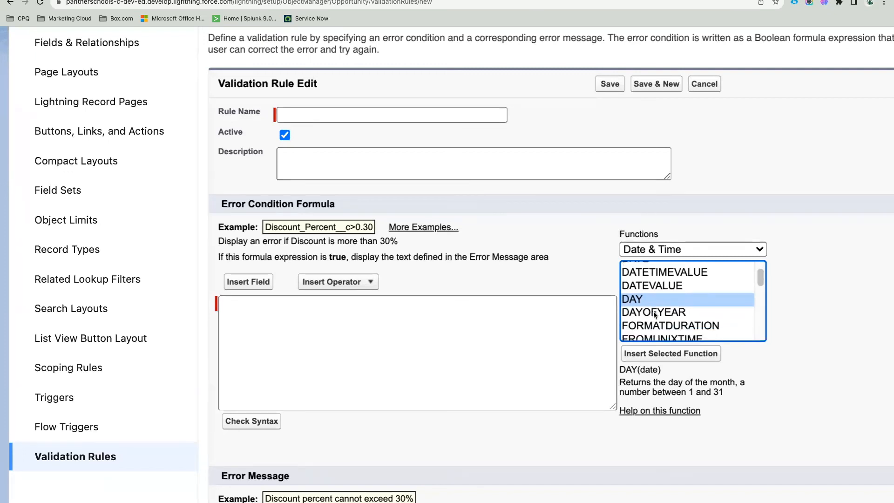
left_click(684, 311)
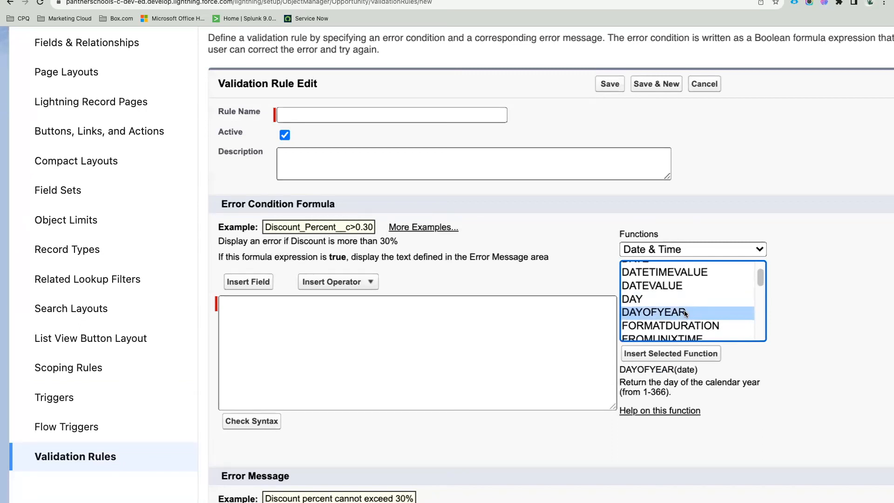
scroll(684, 310, "down", 3)
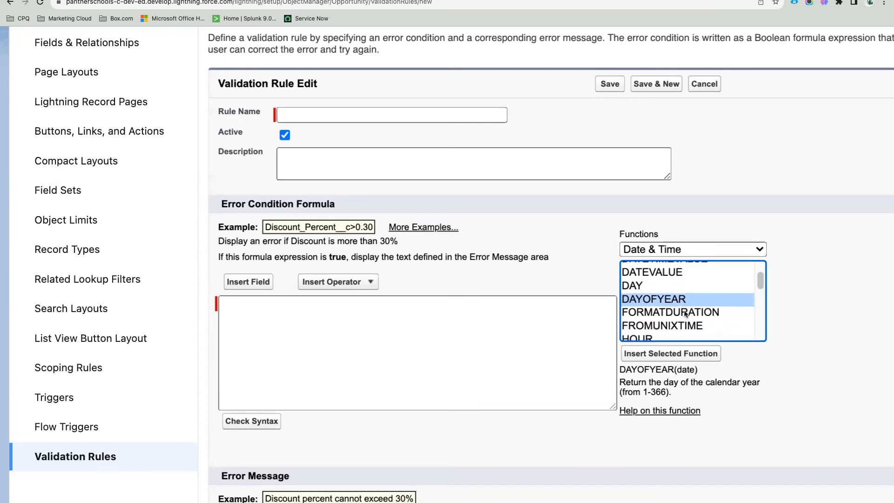
left_click(663, 314)
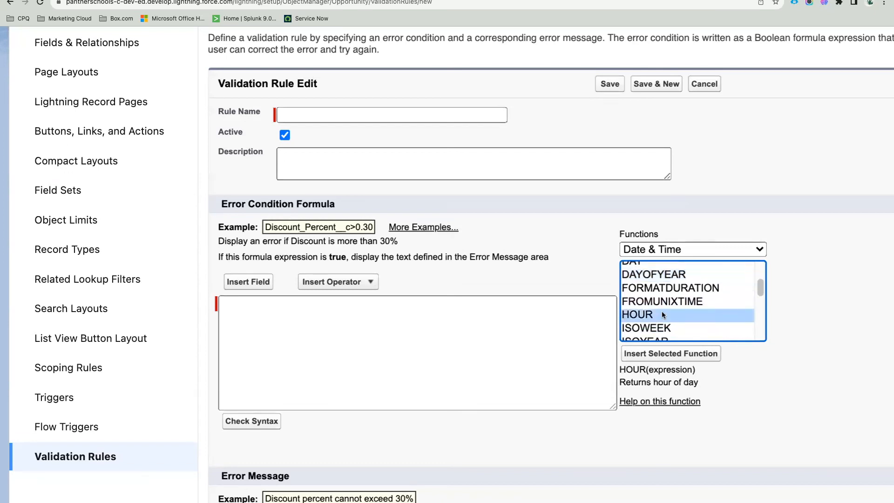
Read the descriptions of ISOWEEK, ISOYEAR, TODAY and WEEKDAY in the Date & Time function list
scroll(662, 311, "down", 2)
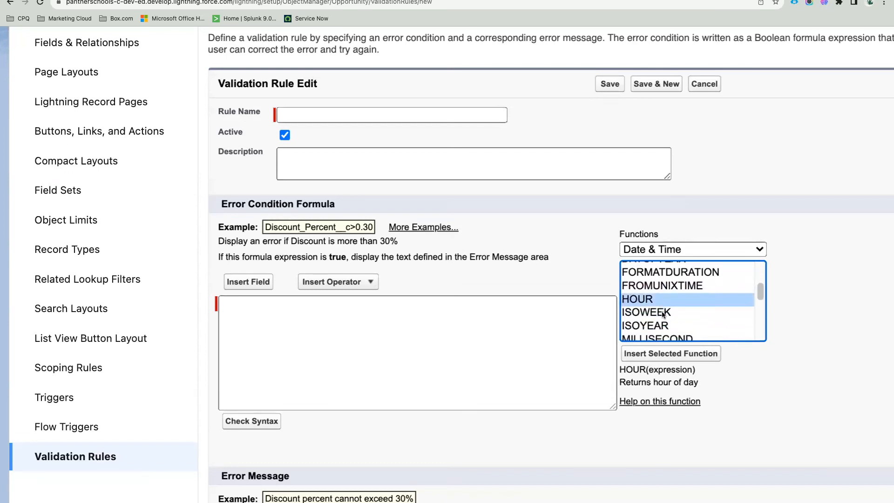
scroll(657, 307, "down", 1)
left_click(641, 298)
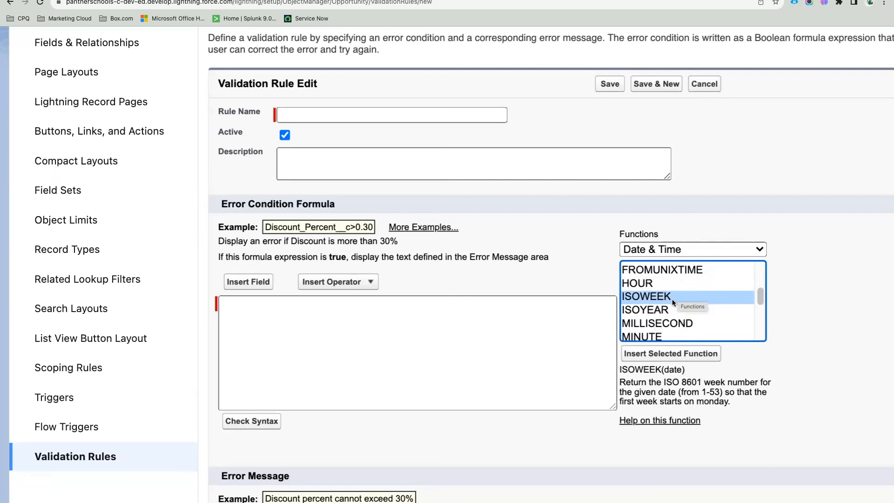
left_click(653, 315)
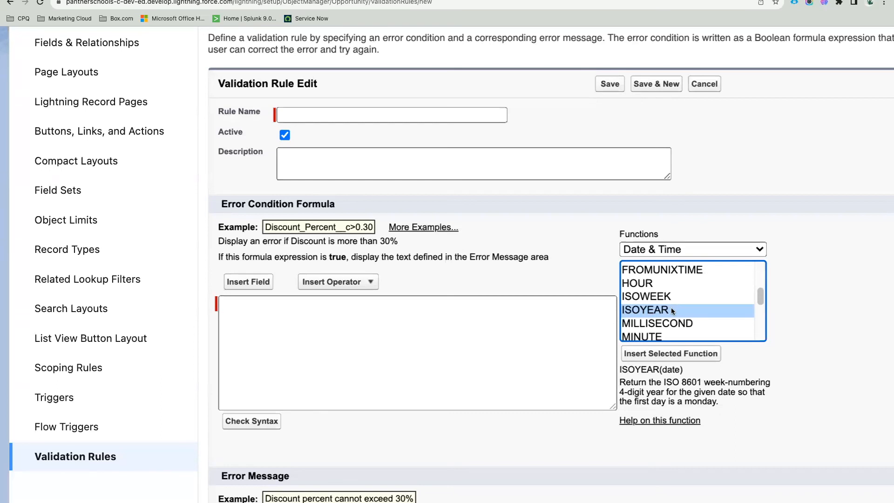
scroll(671, 307, "down", 5)
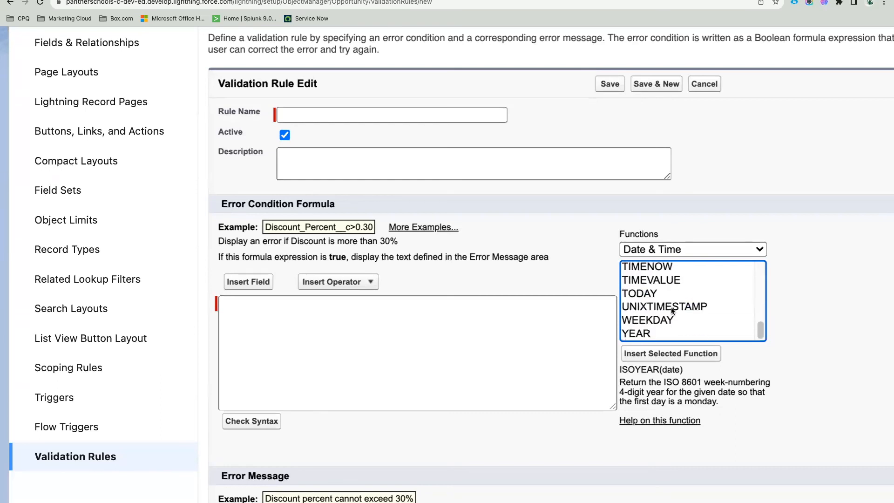
left_click(655, 293)
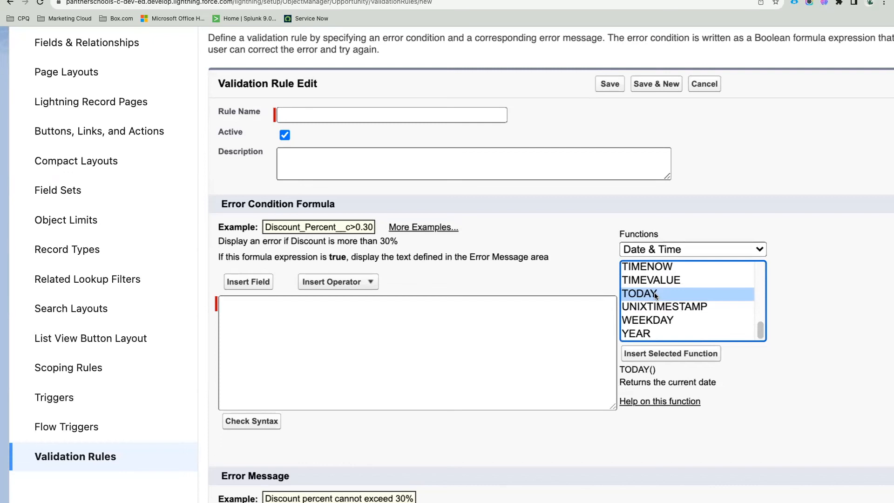
left_click(668, 322)
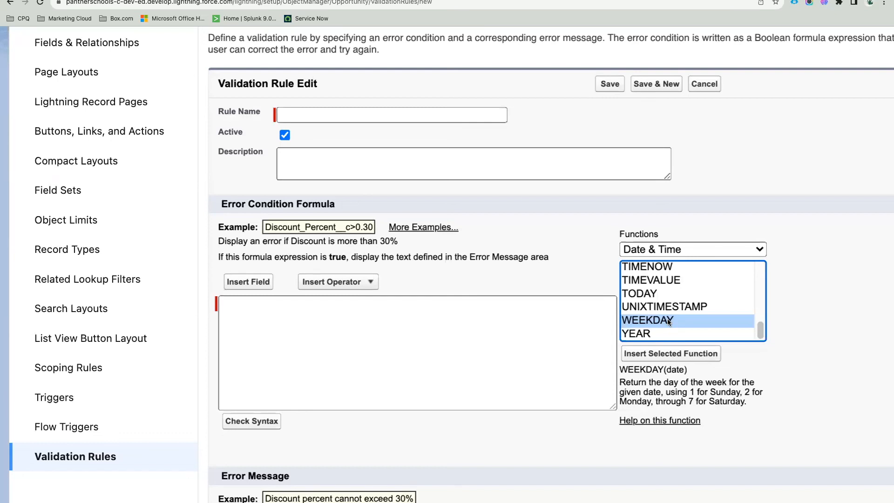
Filter the rule's functions to the Text category and view the description of TRIM
left_click(660, 251)
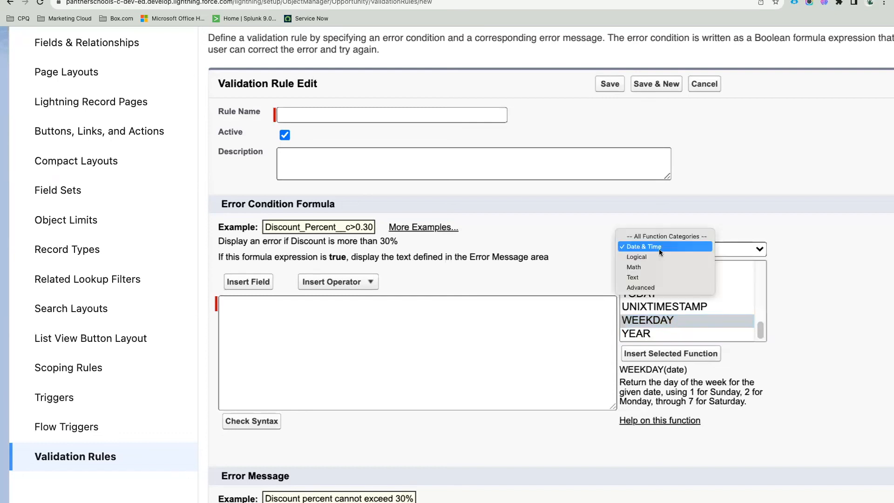
left_click(653, 277)
scroll(665, 284, "down", 2)
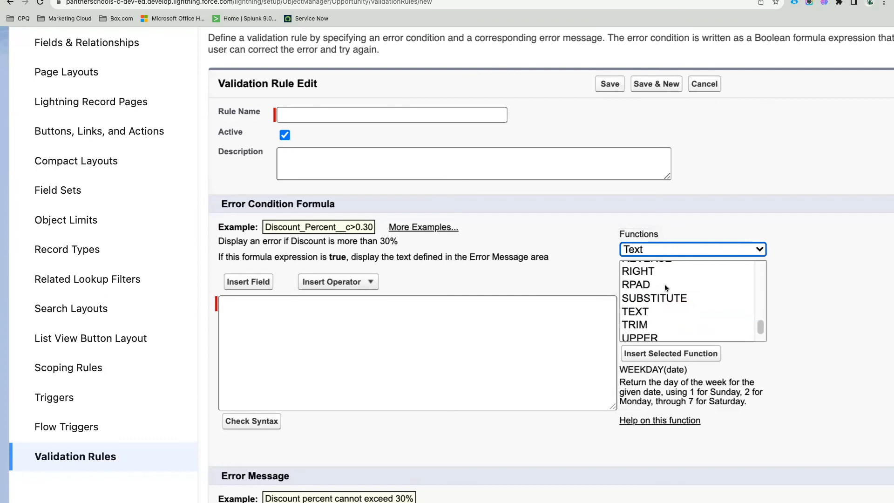
left_click(648, 293)
left_click(647, 310)
scroll(647, 311, "up", 10)
scroll(646, 312, "down", 10)
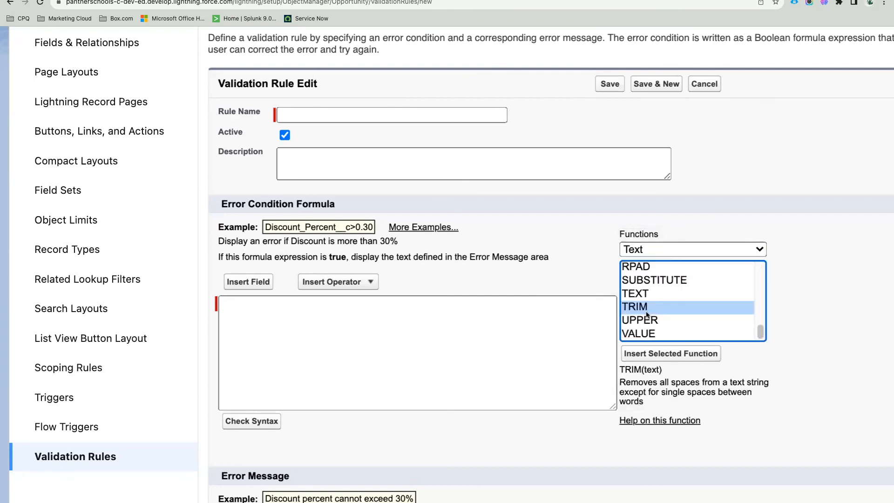
Switch to the Salesforce Admin Quip notes and review the BLANKVALUE, TODAY and TRIM entries
left_click(165, 1)
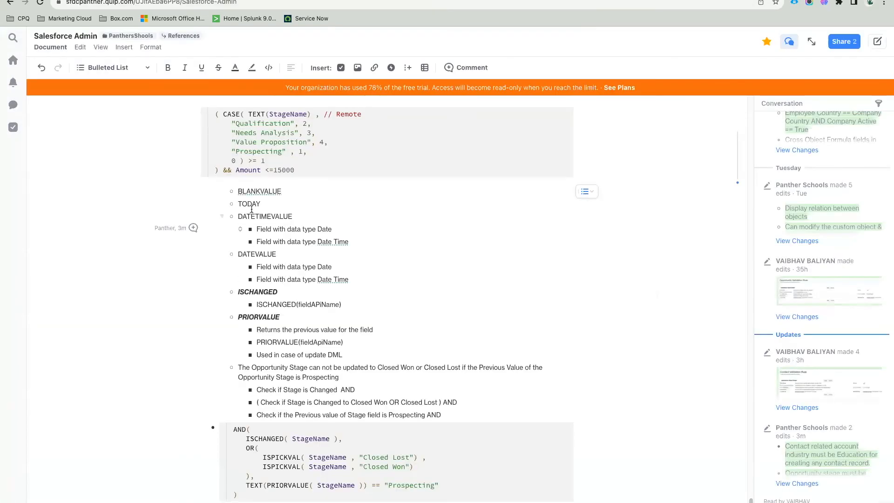
double_click(258, 192)
left_click(258, 192)
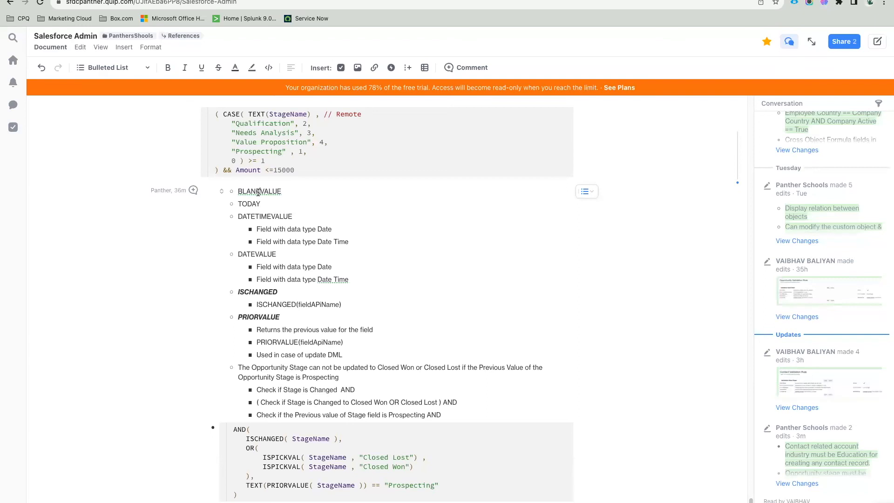
double_click(249, 204)
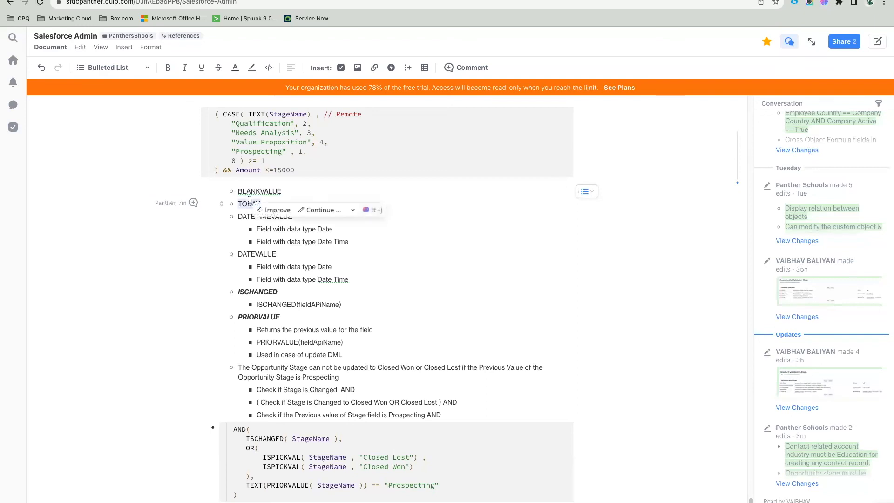
left_click(272, 192)
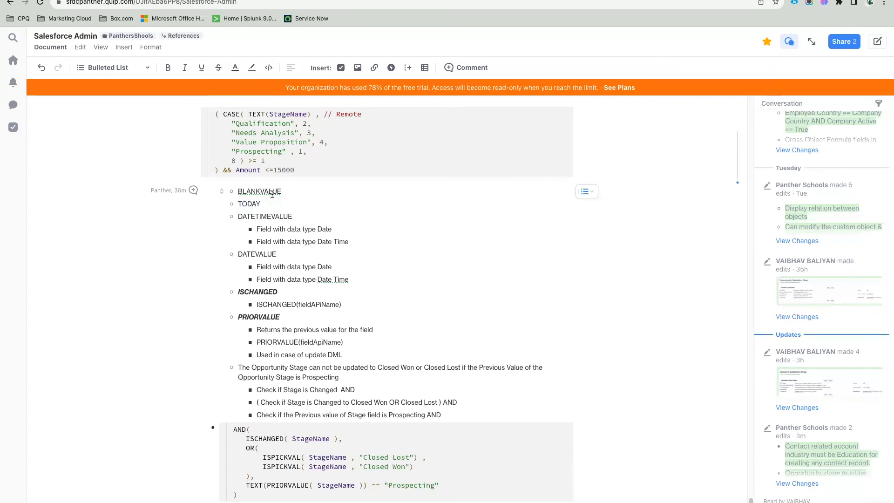
scroll(266, 281, "down", 2)
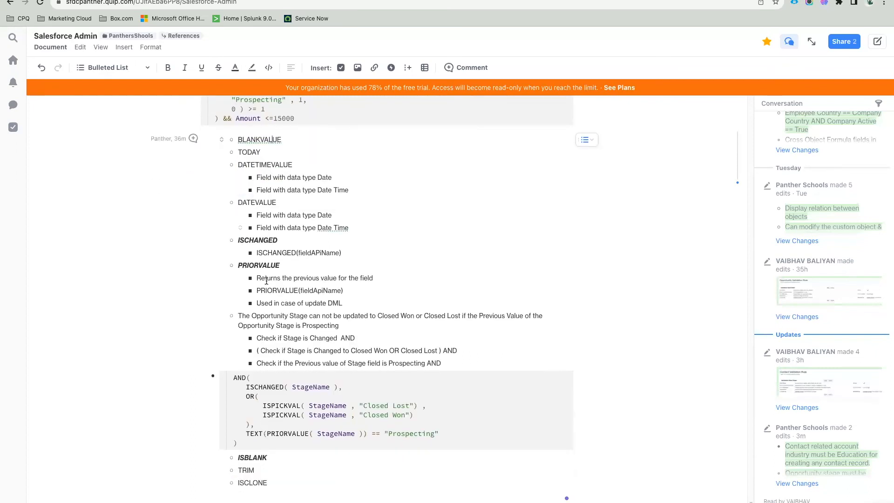
double_click(245, 470)
key("Up")
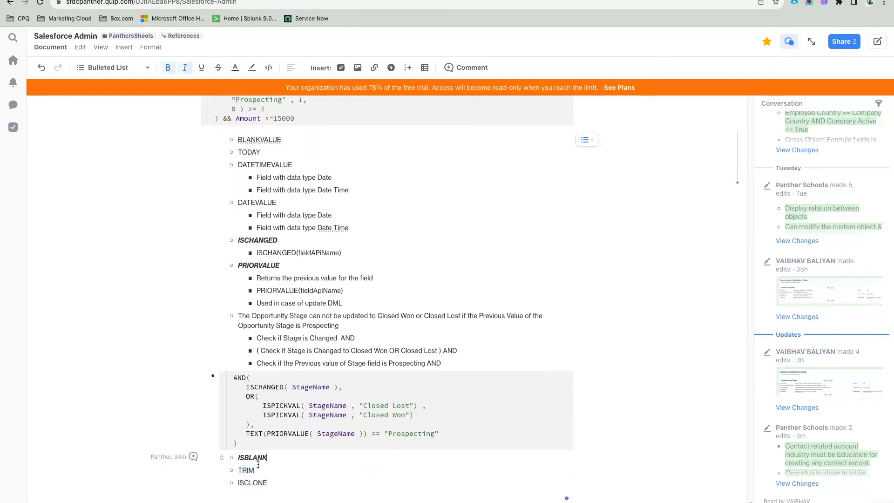
left_click(256, 473)
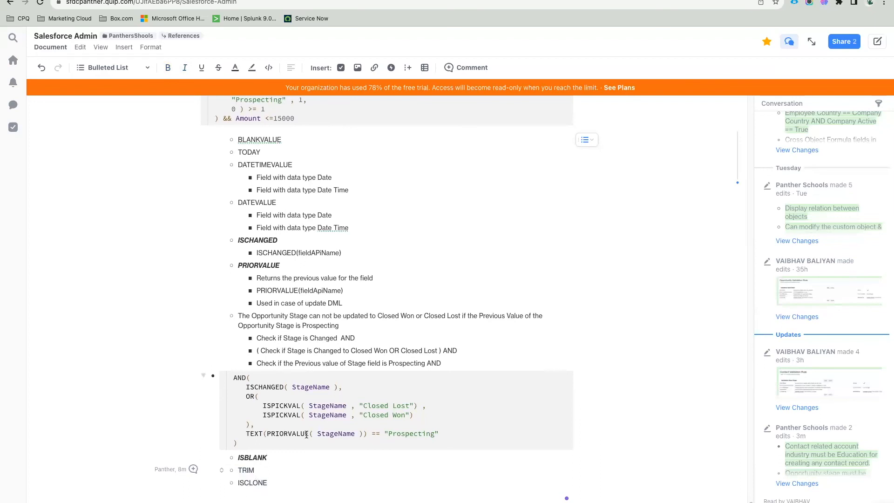
Review the documented functions and examples in the notes, from ISPICKVAL and CASE down to ISCLONE
scroll(337, 283, "up", 10)
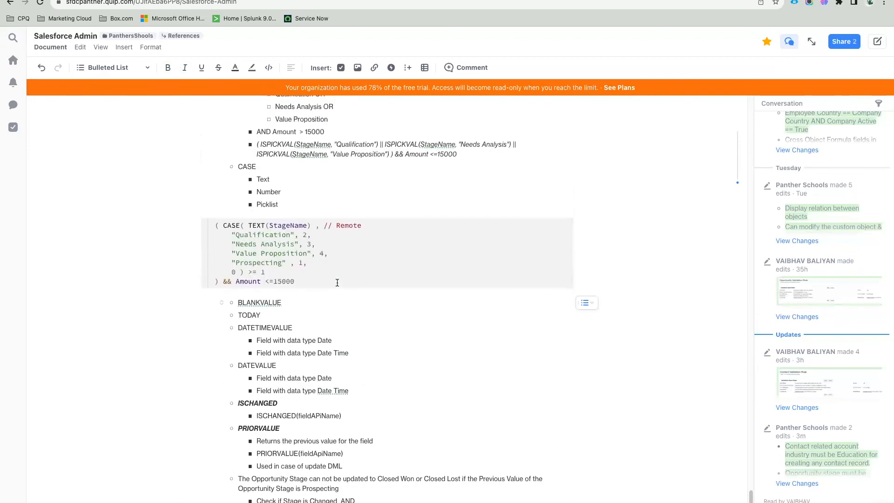
scroll(337, 283, "up", 5)
scroll(336, 281, "down", 15)
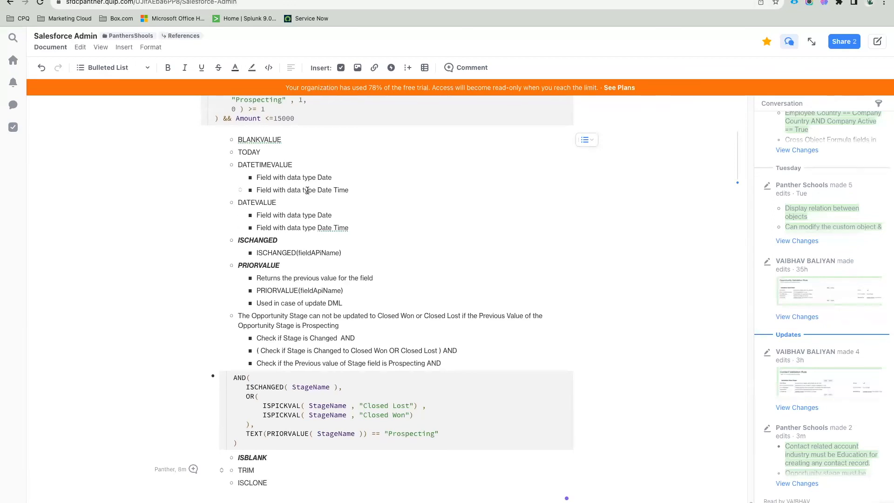
scroll(307, 190, "up", 5)
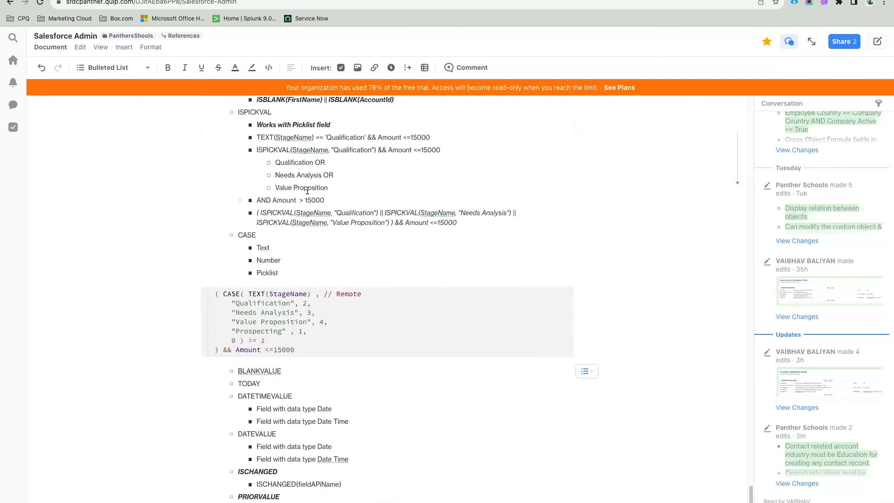
scroll(307, 190, "up", 4)
scroll(307, 190, "down", 9)
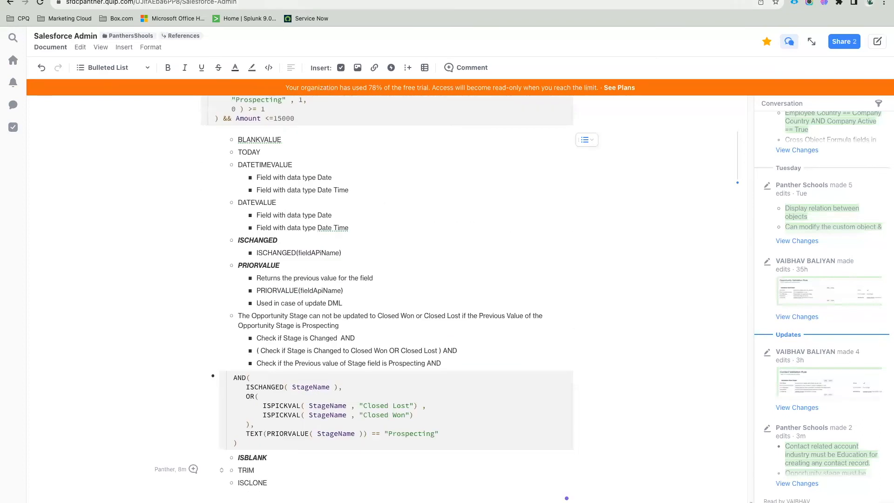
Switch to the Dickenson Mobile Generators opportunity in Salesforce, open its Dickenson plc account and examine the account details, including the Phone value
left_click(248, 1)
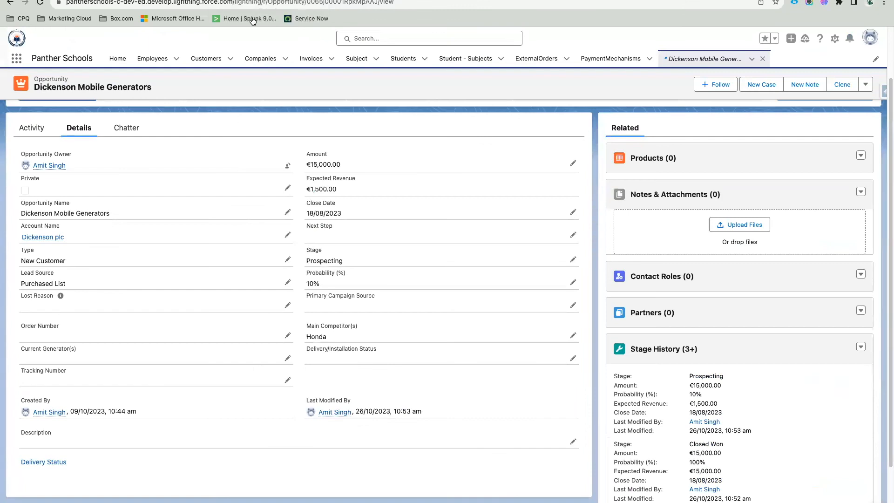
scroll(228, 160, "up", 3)
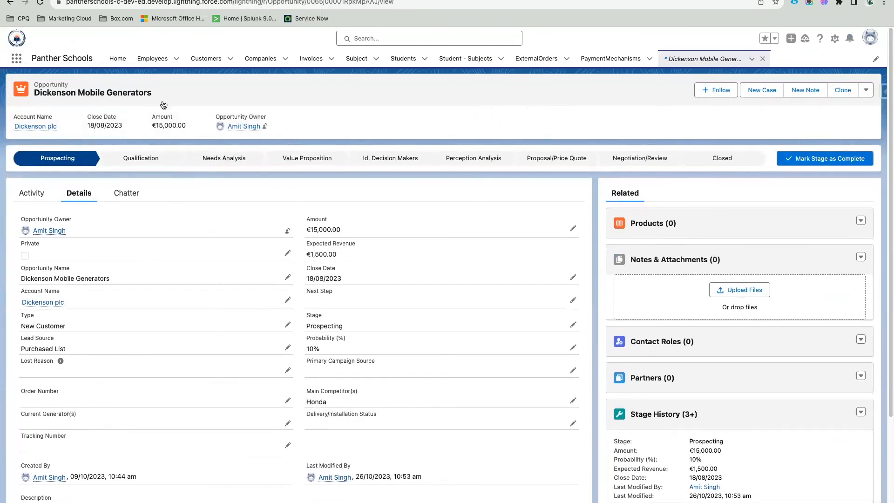
left_click(45, 303)
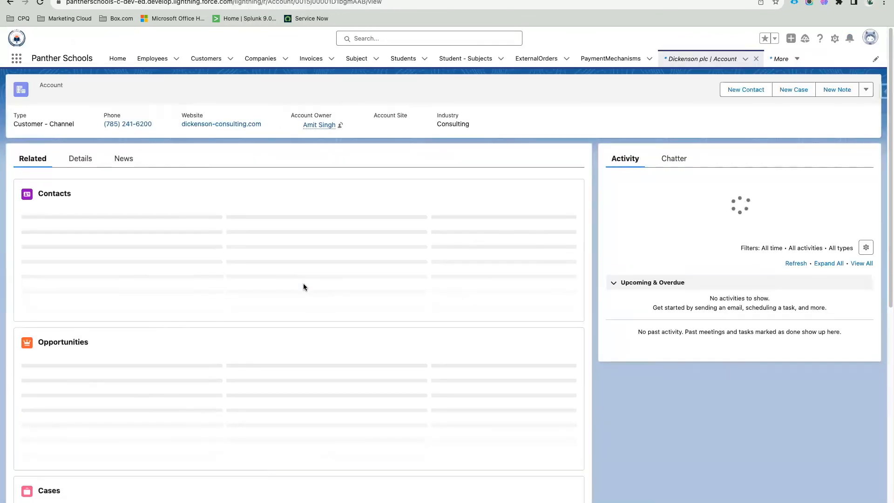
left_click(80, 163)
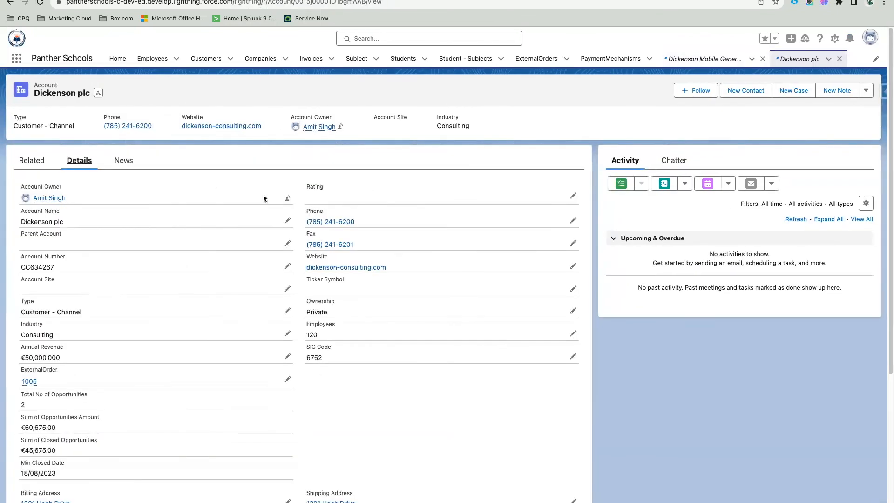
left_click_drag(155, 126, 102, 126)
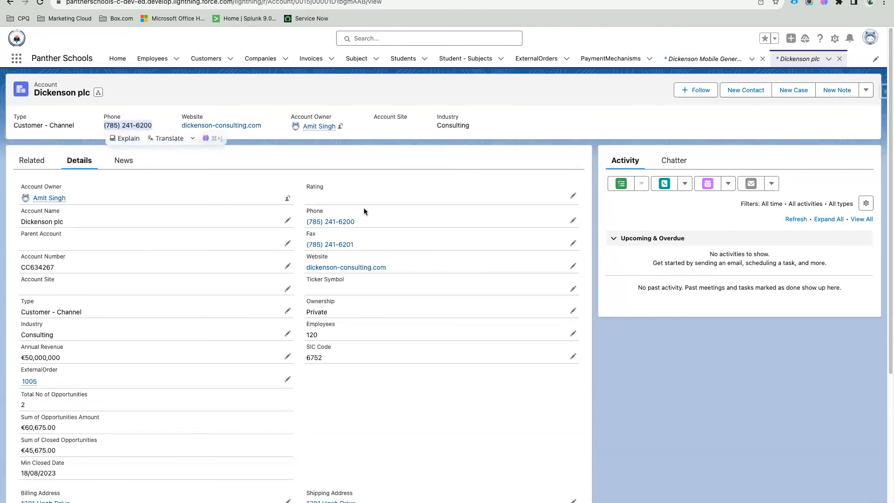
left_click(572, 244)
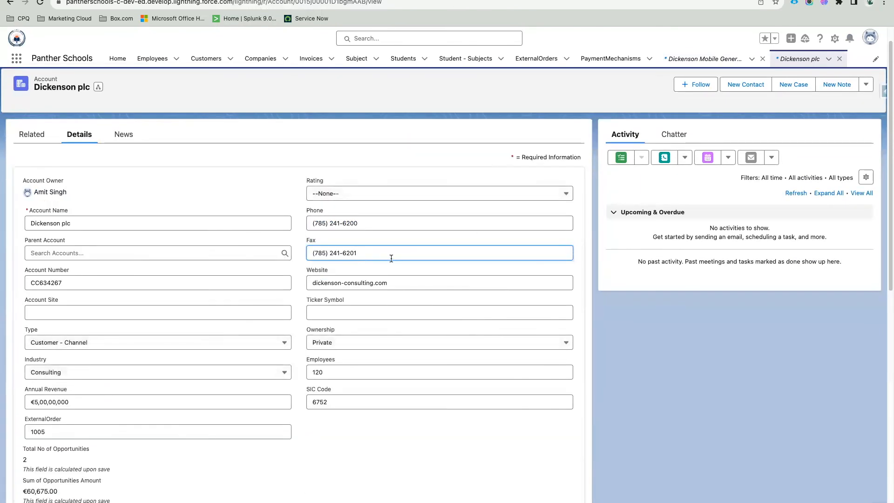
left_click_drag(389, 256, 311, 254)
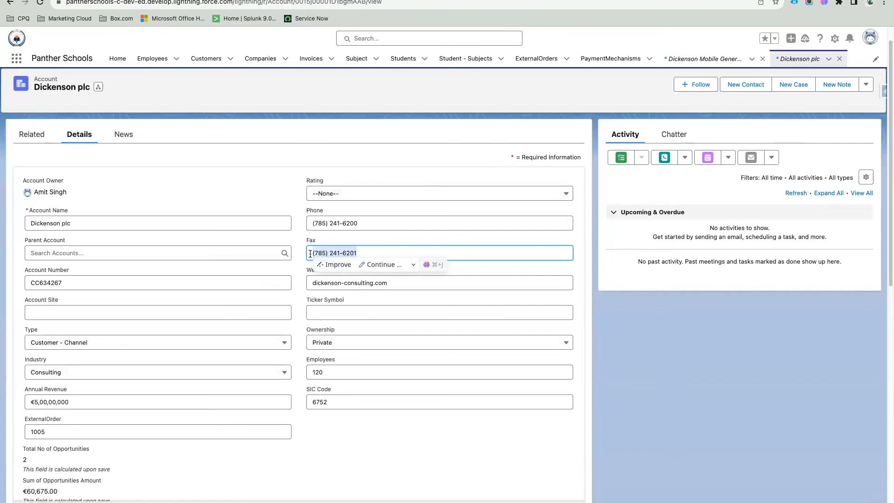
left_click(303, 278)
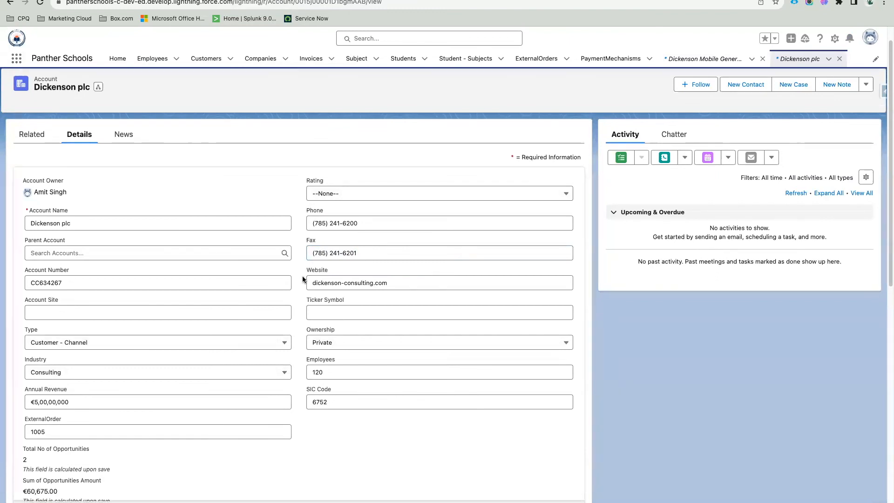
left_click(284, 502)
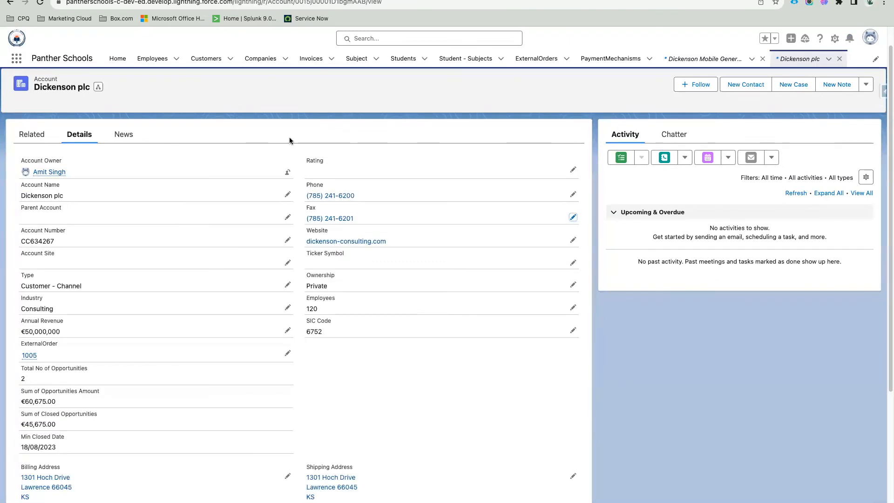